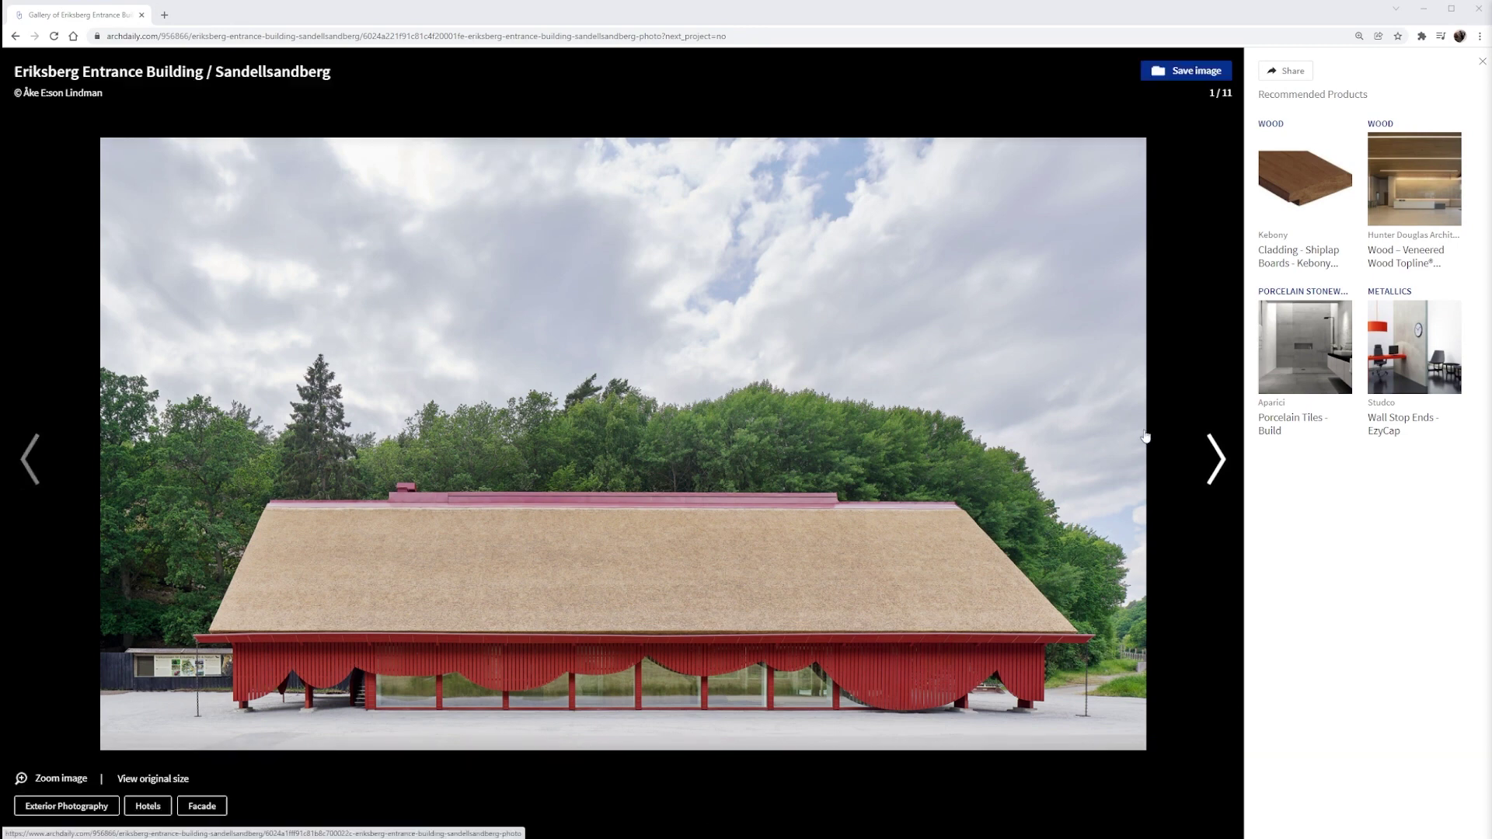
# Step: Look through the Eriksberg Entrance Building gallery, from the exterior and interior photos to the site plan and the floor plan
pyautogui.click(1206, 476)
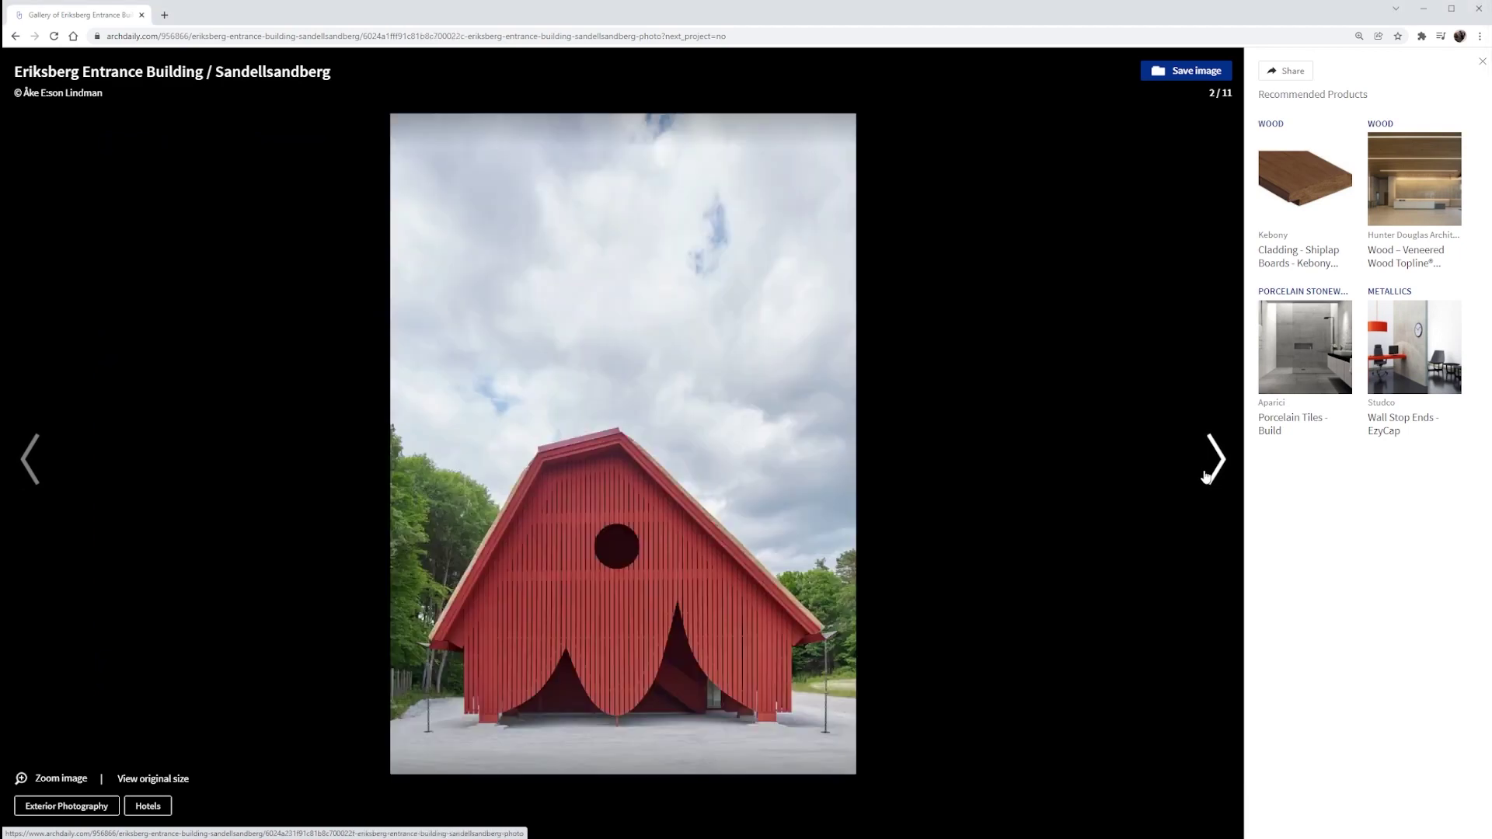
pyautogui.click(1206, 476)
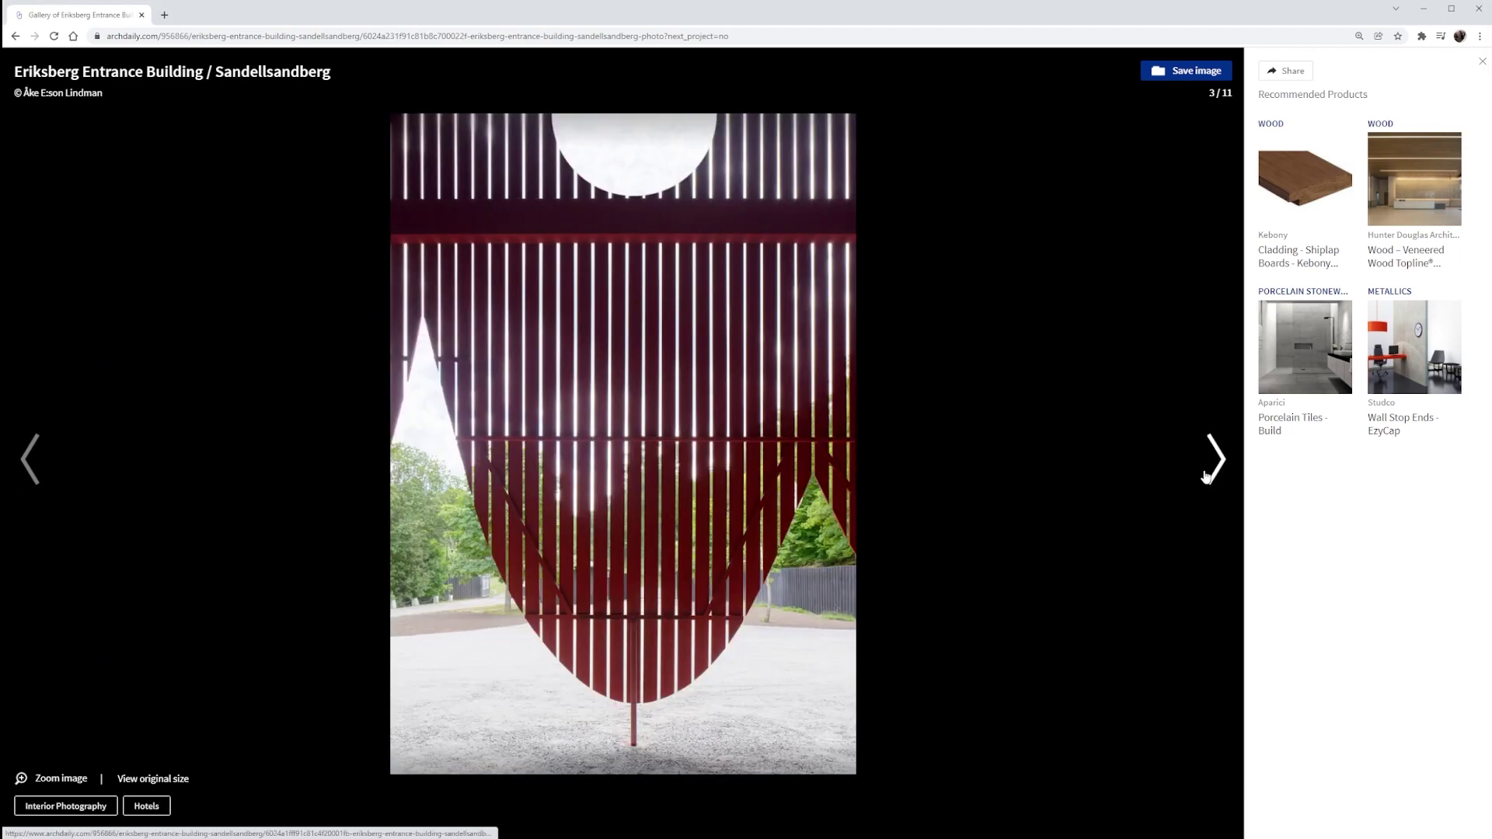
pyautogui.click(1206, 476)
pyautogui.click(1206, 476)
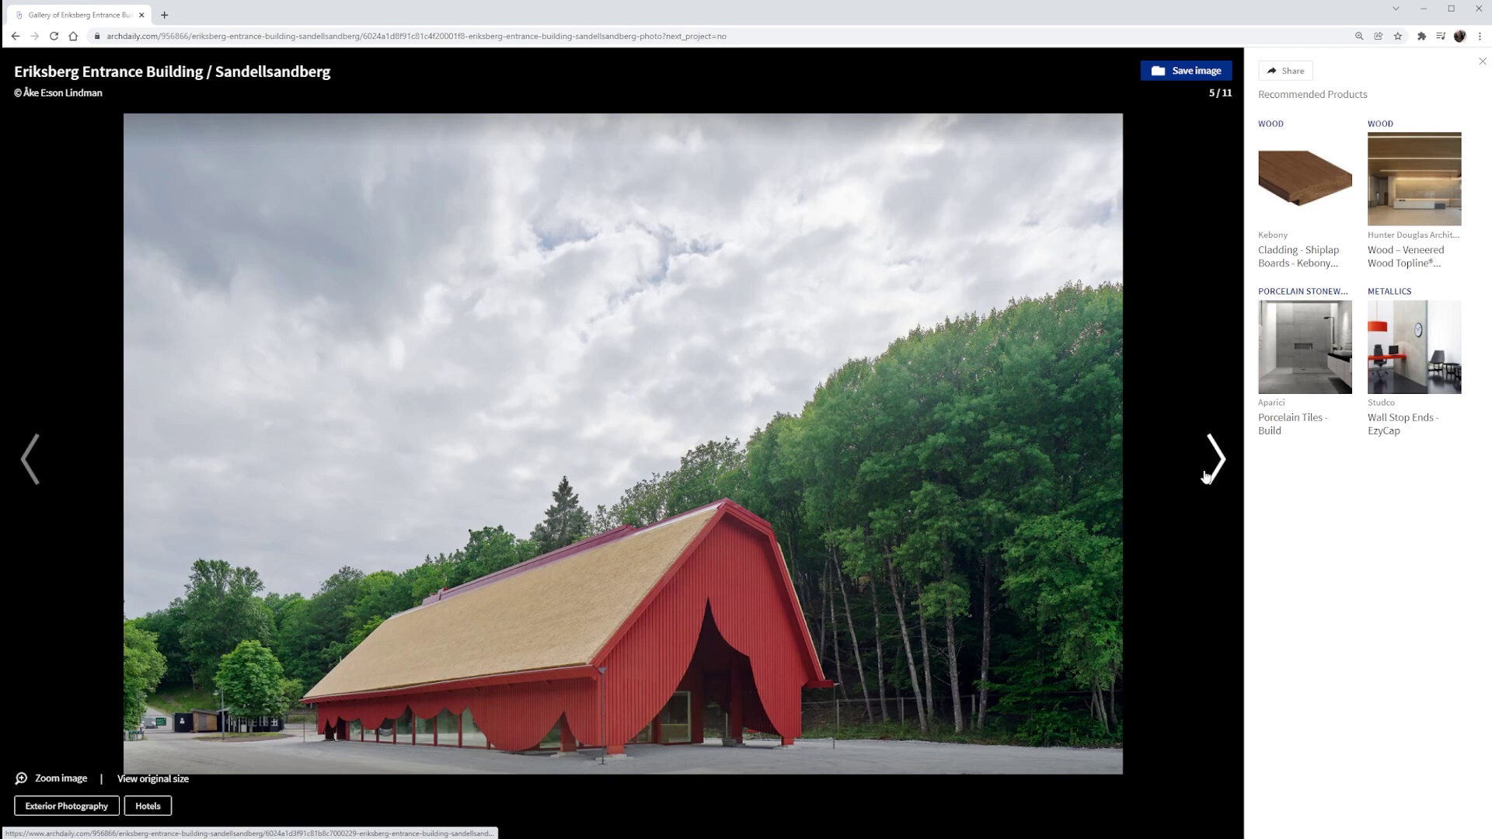
pyautogui.click(1206, 476)
pyautogui.click(1205, 476)
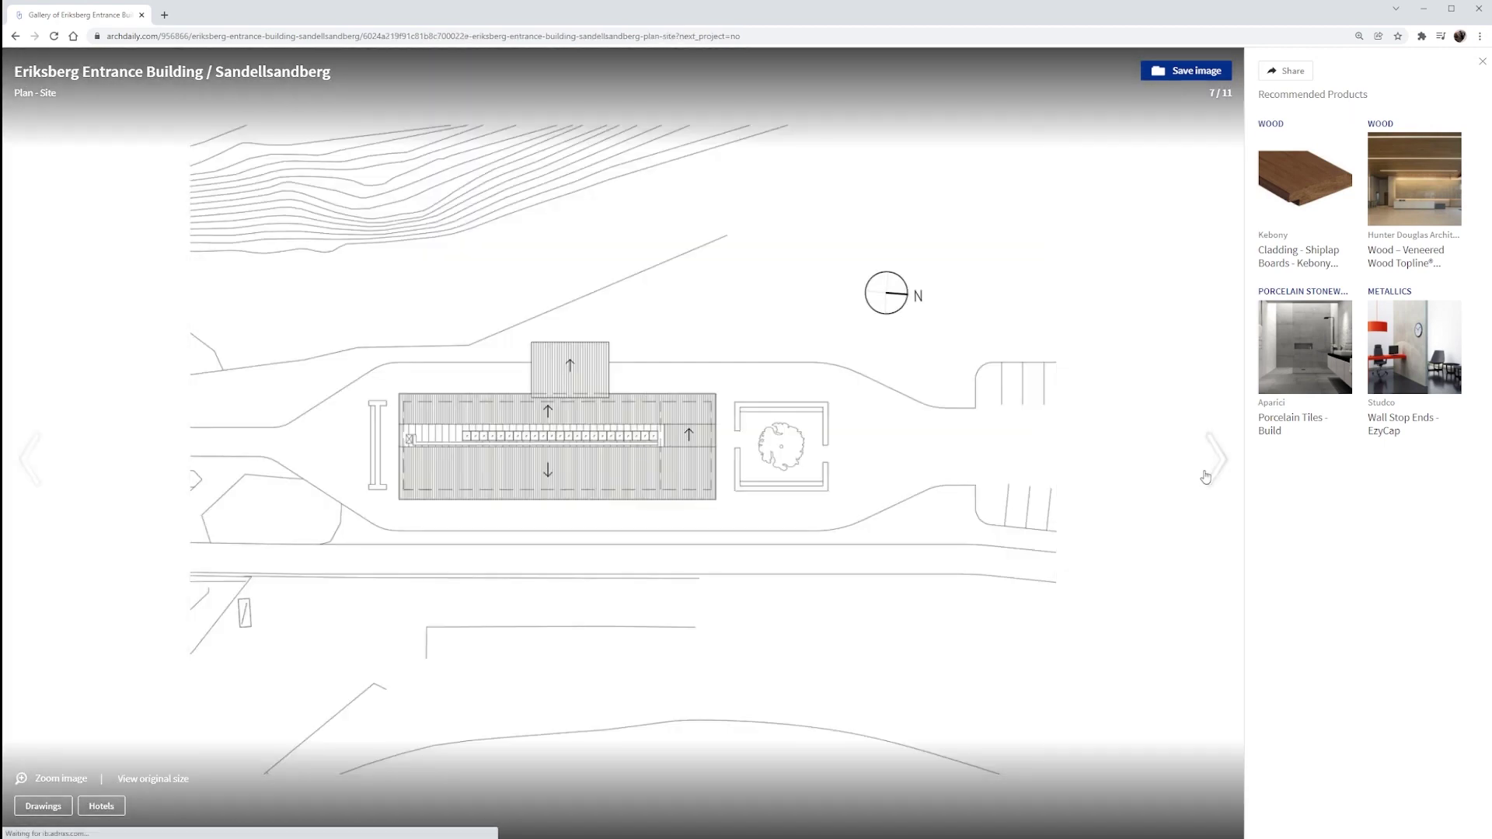
pyautogui.click(1205, 476)
pyautogui.click(1206, 476)
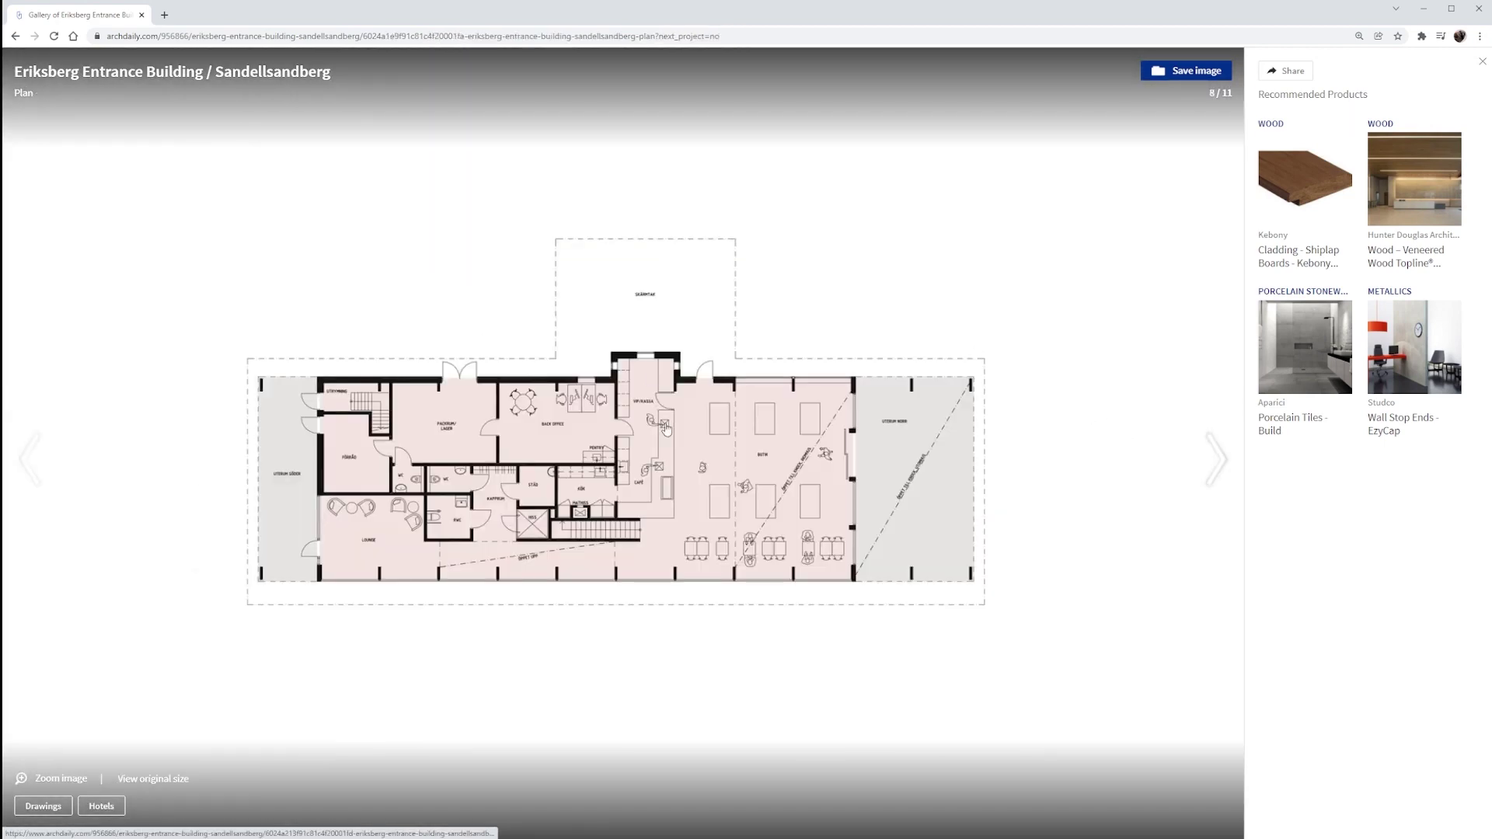
pyautogui.click(913, 451)
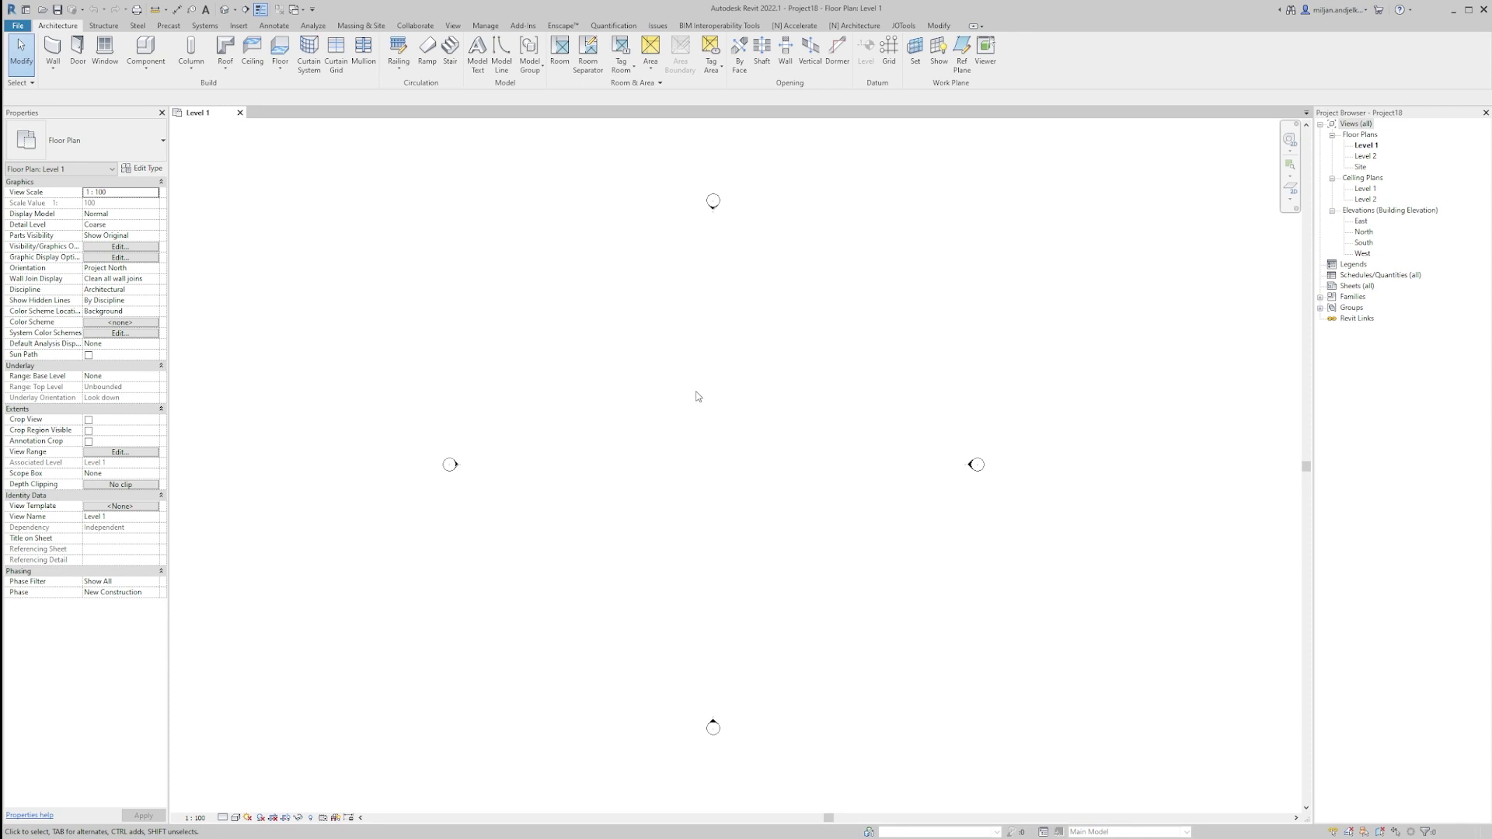
# Step: Link the image Eriksberg_Floorplan.jpg into the Level 1 floor plan and place it centrally between the elevation markers
pyautogui.click(238, 25)
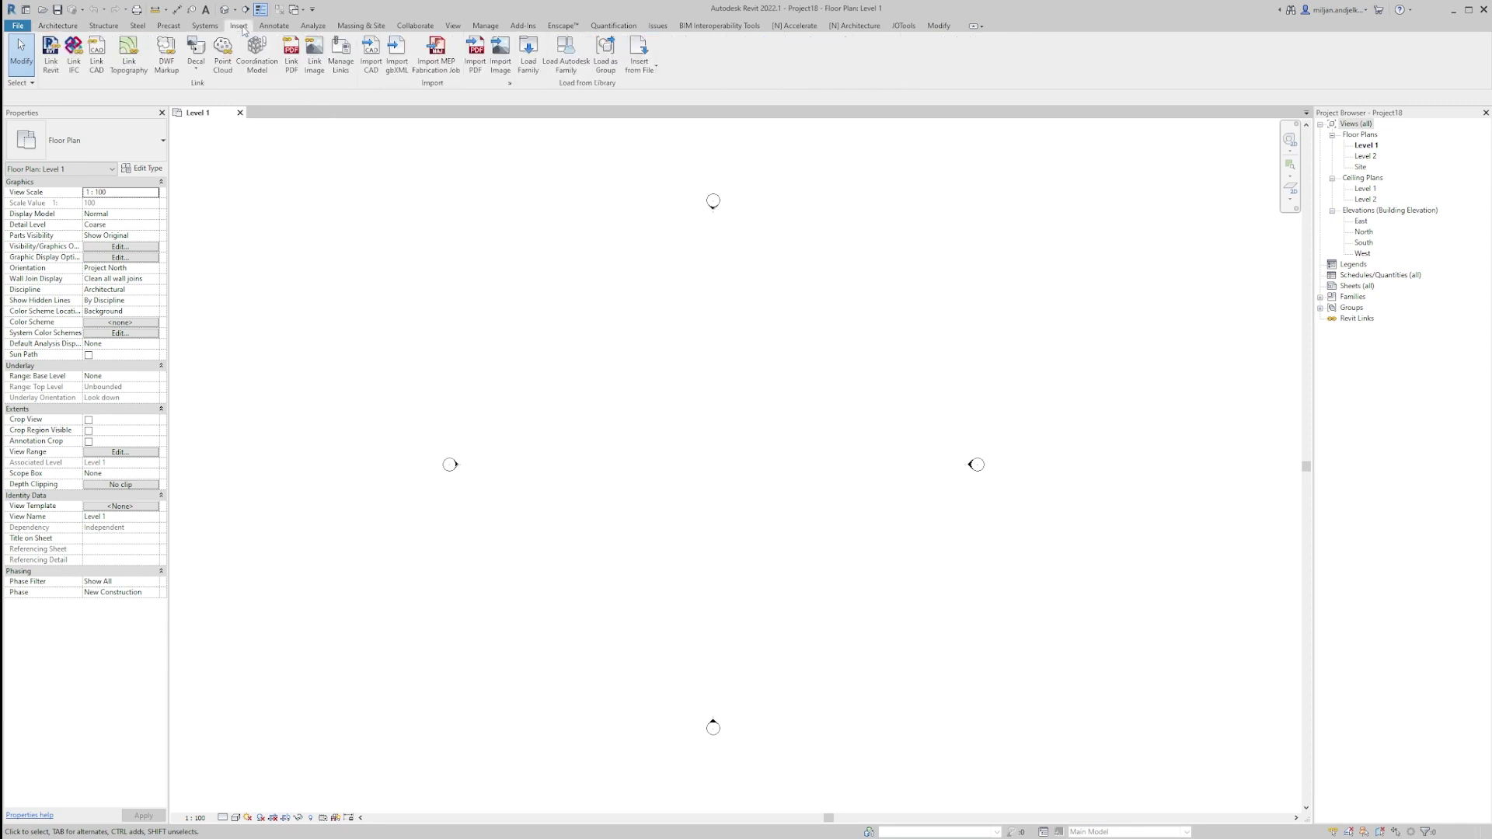
pyautogui.click(315, 61)
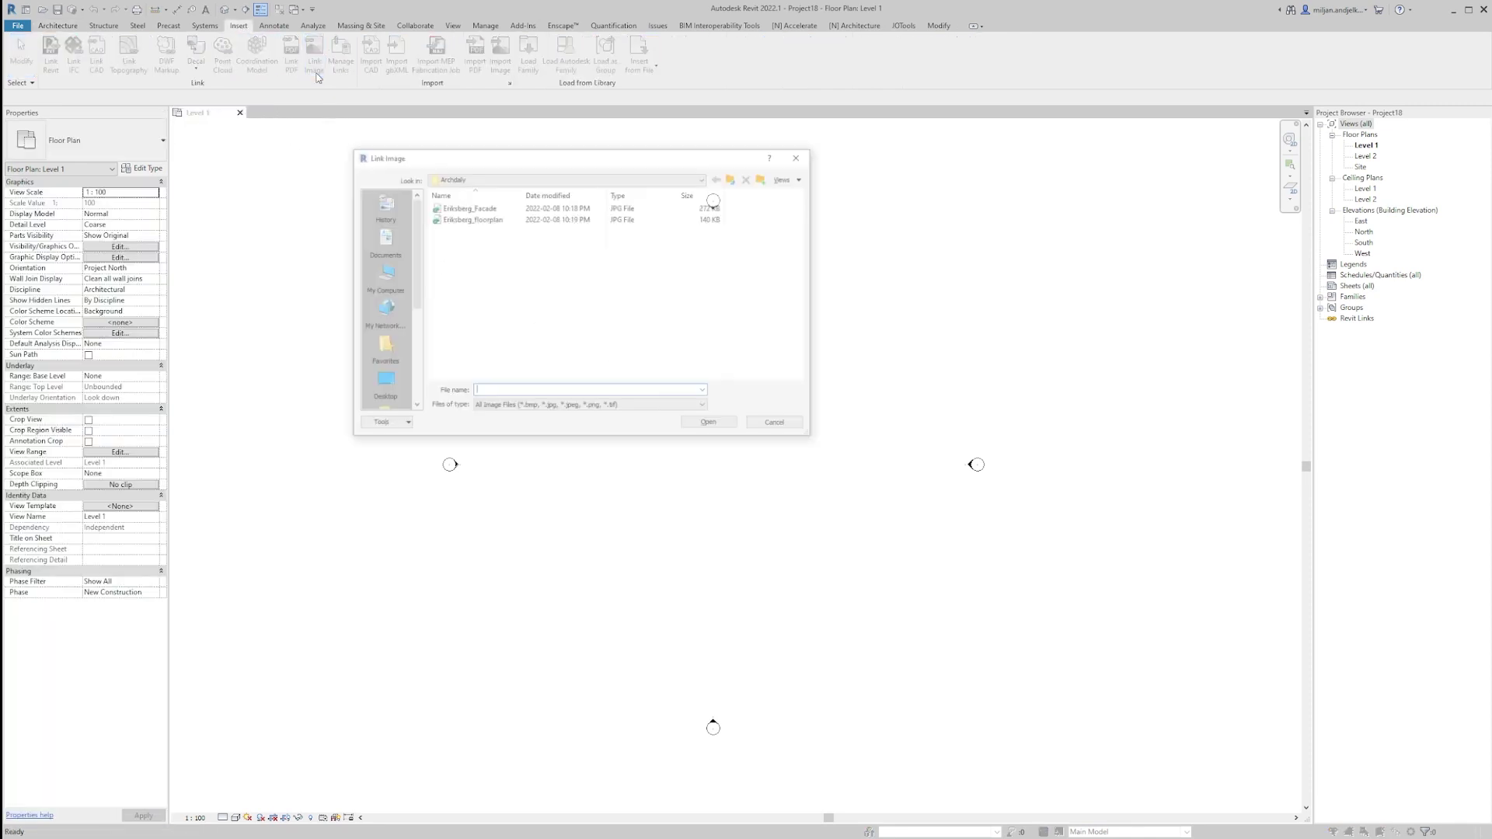
pyautogui.click(491, 220)
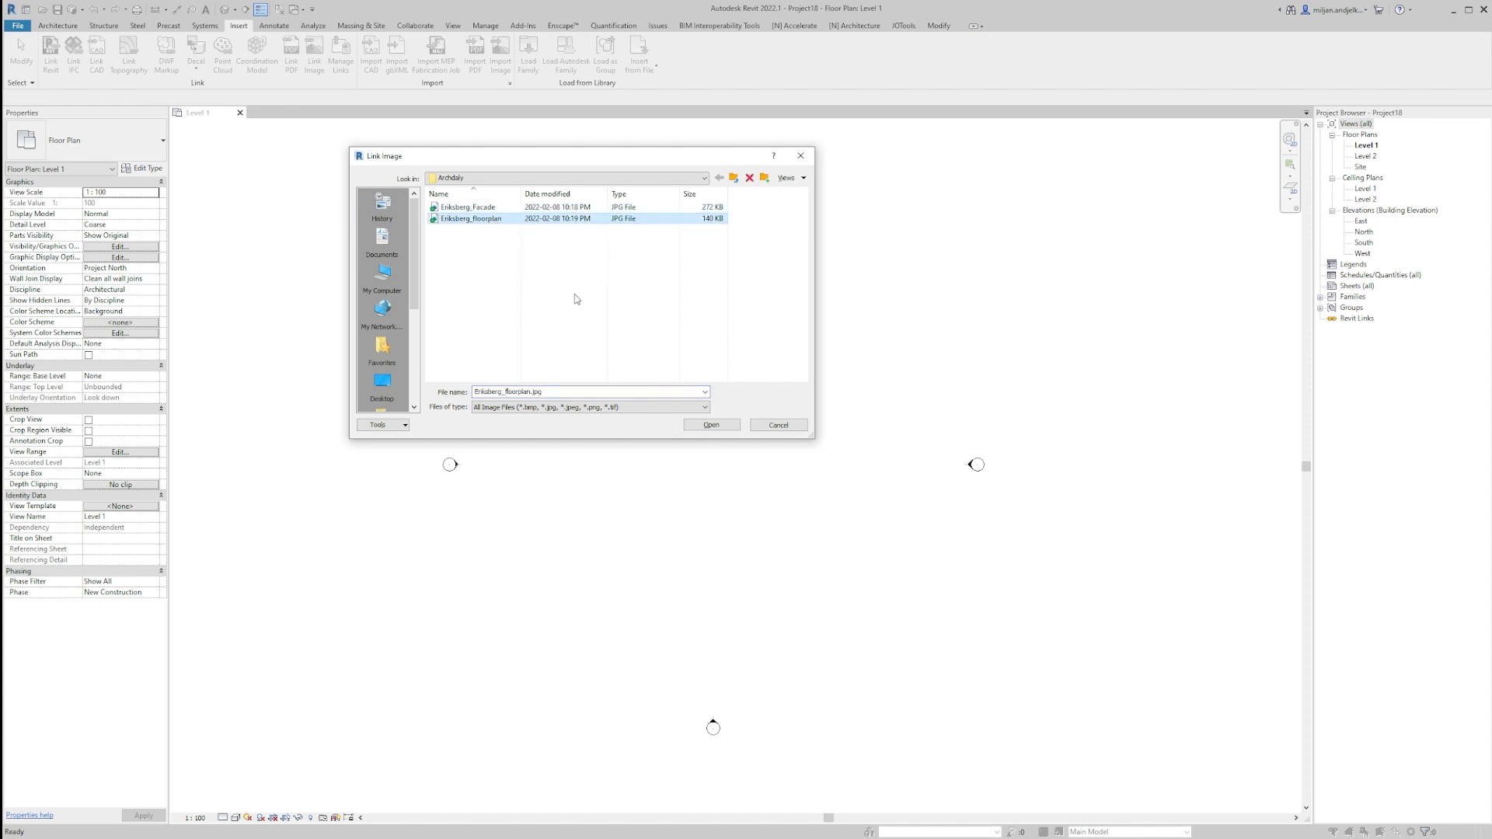
pyautogui.click(708, 422)
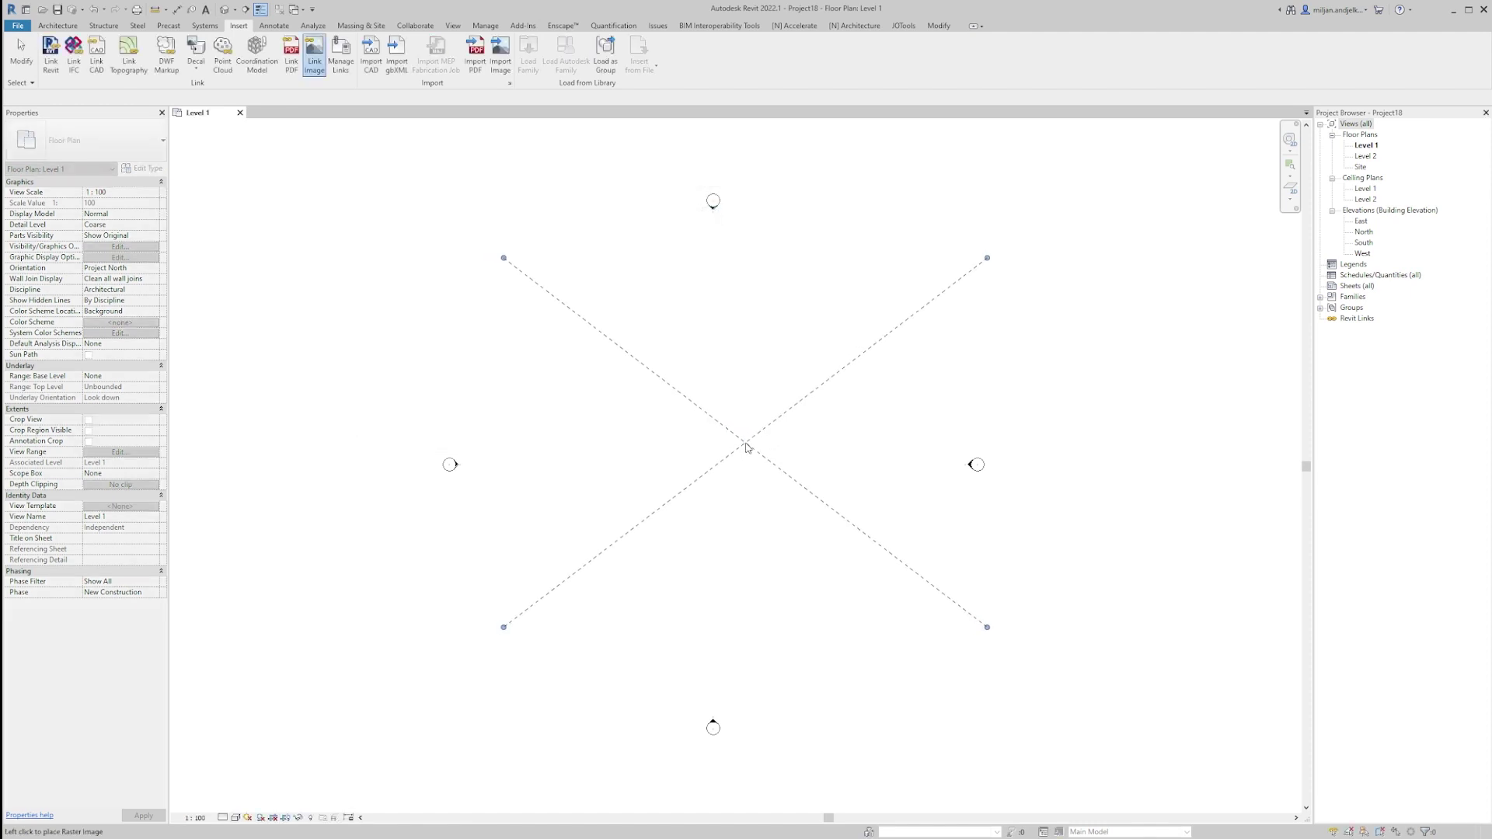
pyautogui.click(732, 439)
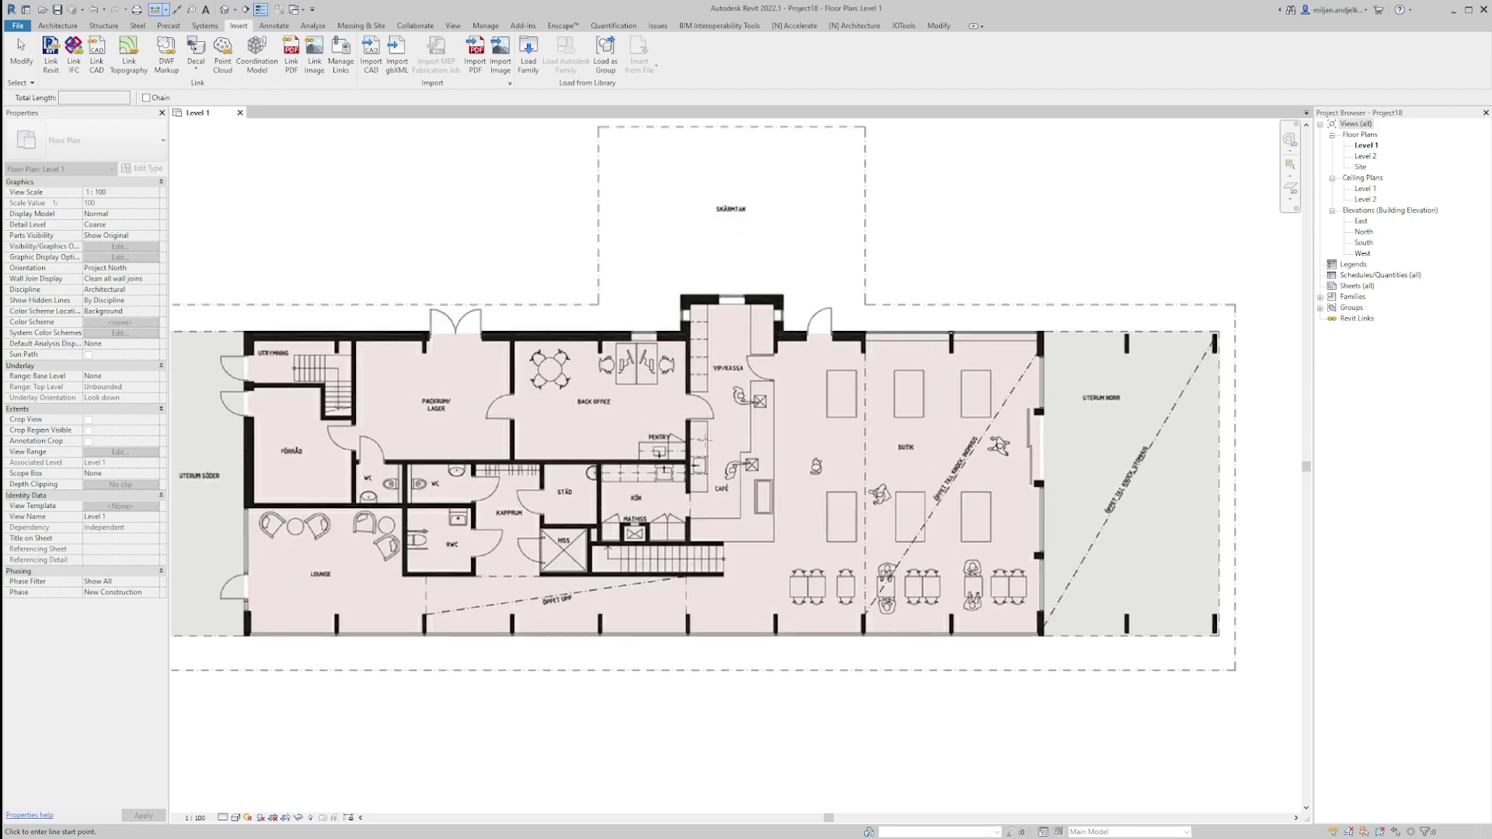
# Step: Measure the depth of the counter along the café wall on the linked floor plan to check the image's scale
pyautogui.scroll(5, 699, 435)
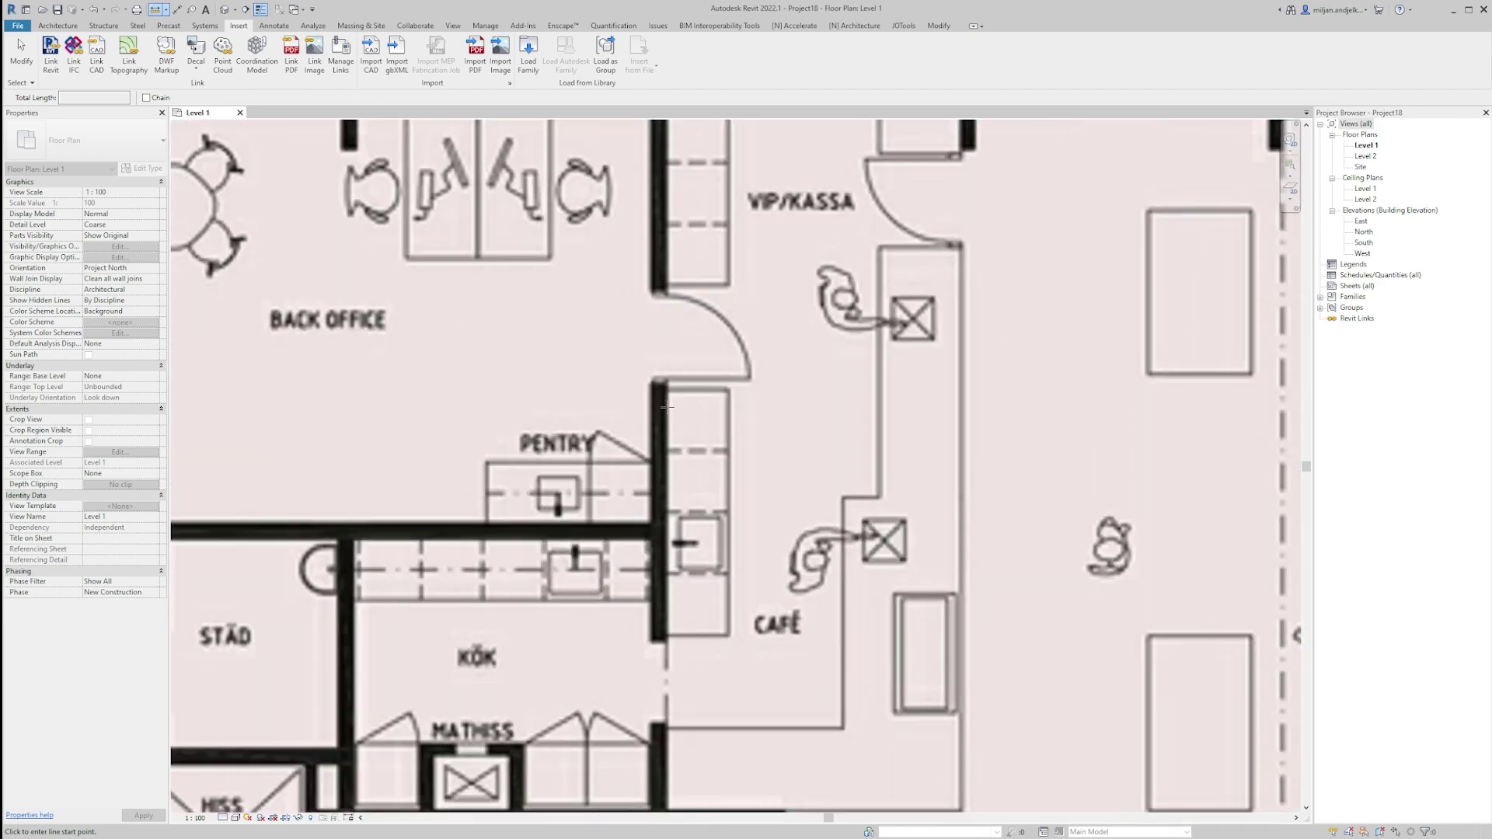
pyautogui.click(667, 407)
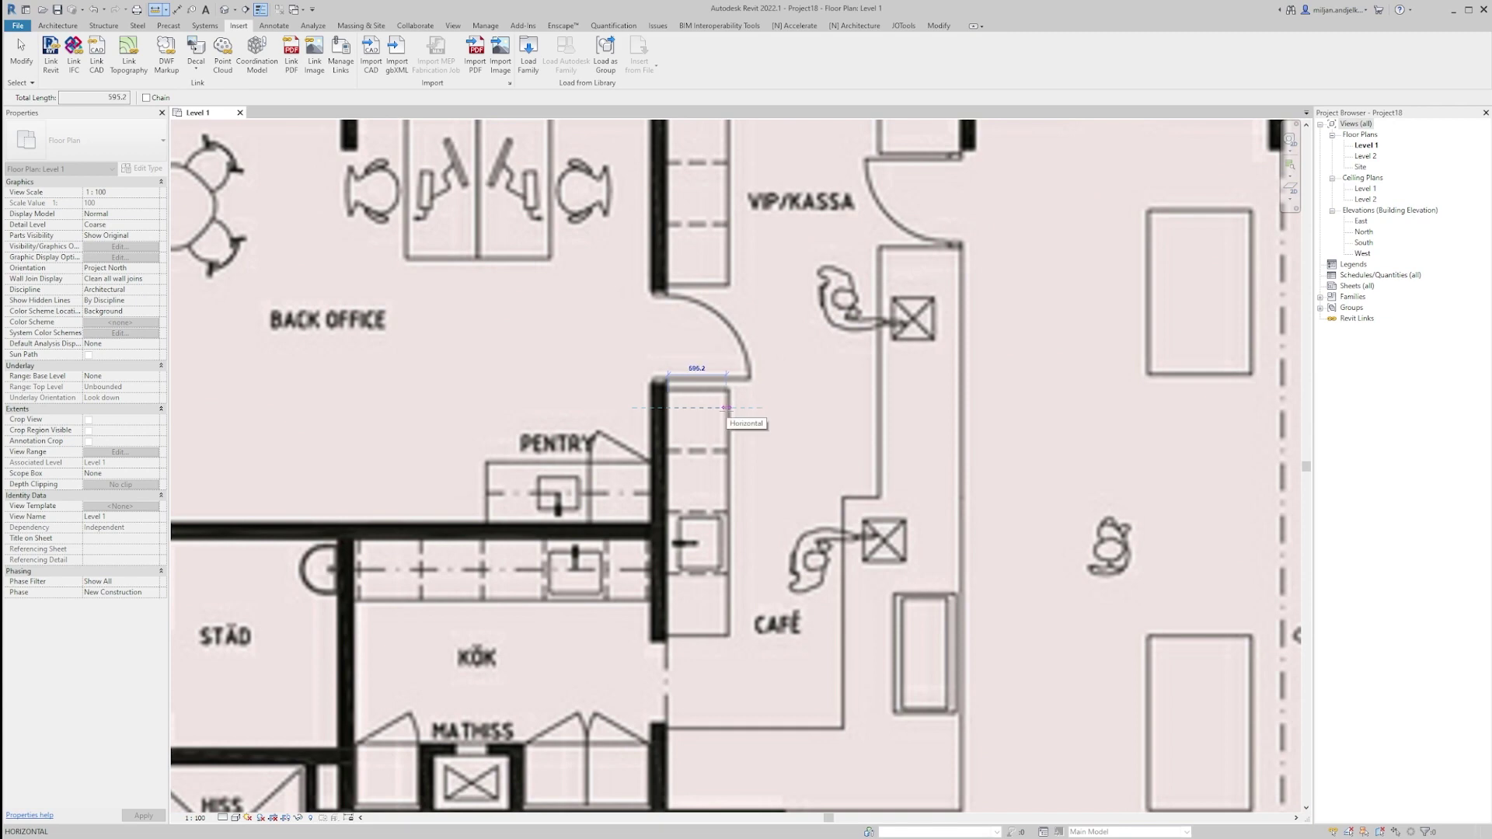
pyautogui.press('Escape')
pyautogui.press('Escape')
pyautogui.scroll(-6, 556, 382)
pyautogui.click(556, 382)
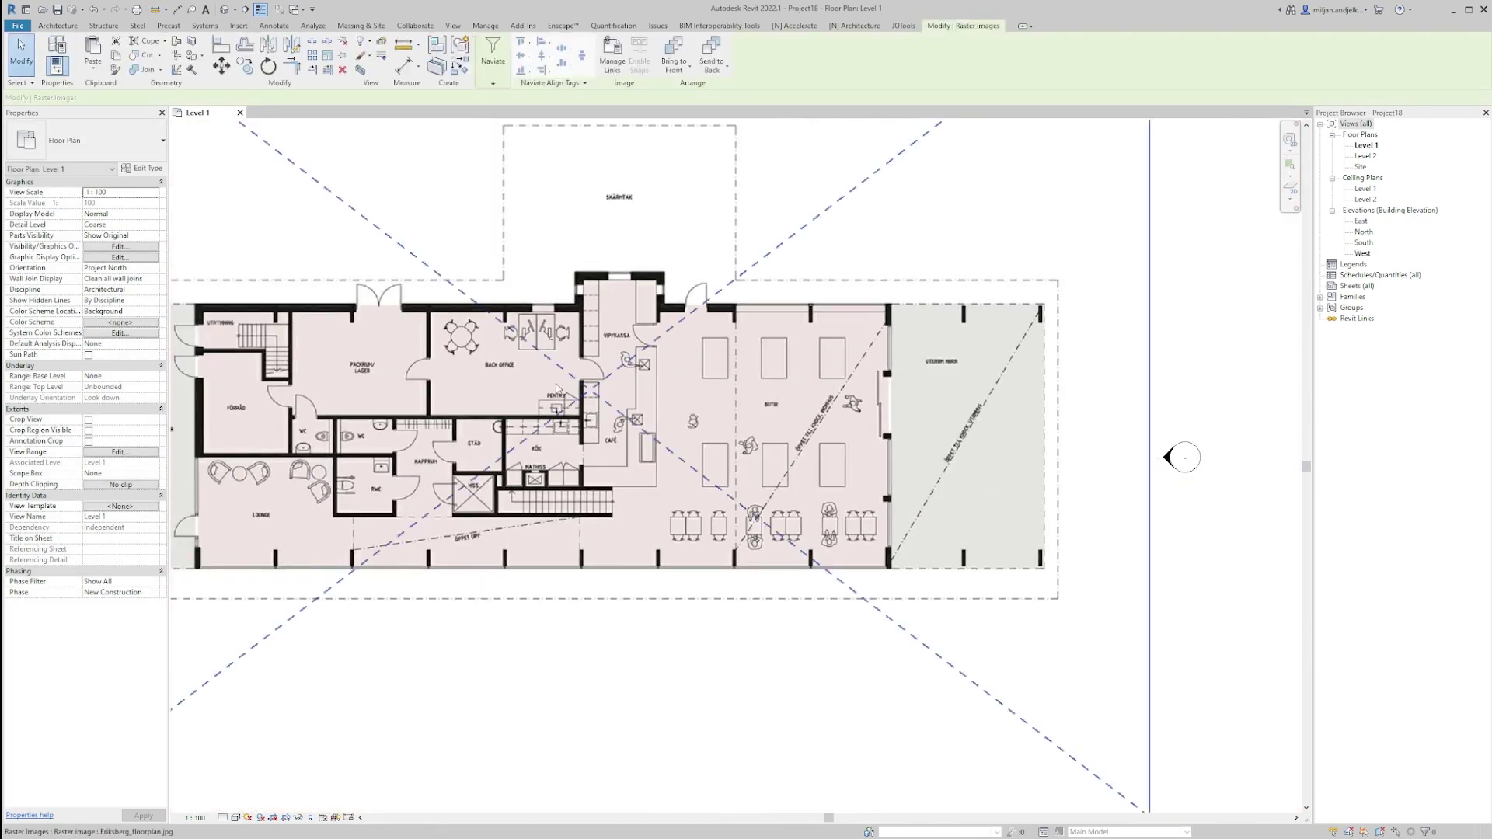
pyautogui.scroll(-2, 556, 383)
pyautogui.moveTo(556, 383); pyautogui.dragTo(630, 396, button='middle')
pyautogui.moveTo(652, 409); pyautogui.dragTo(651, 425)
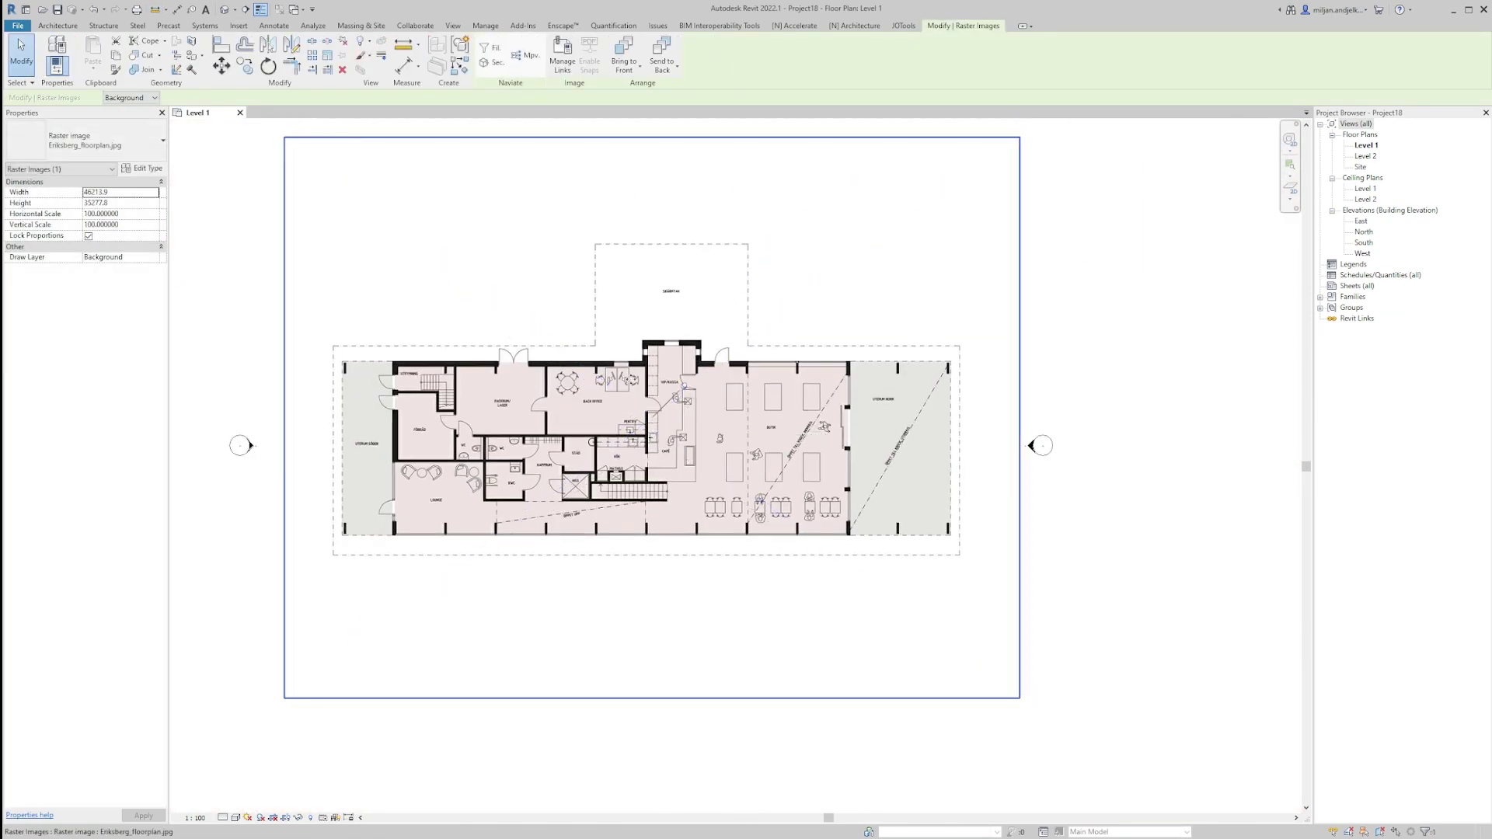
pyautogui.press('Escape')
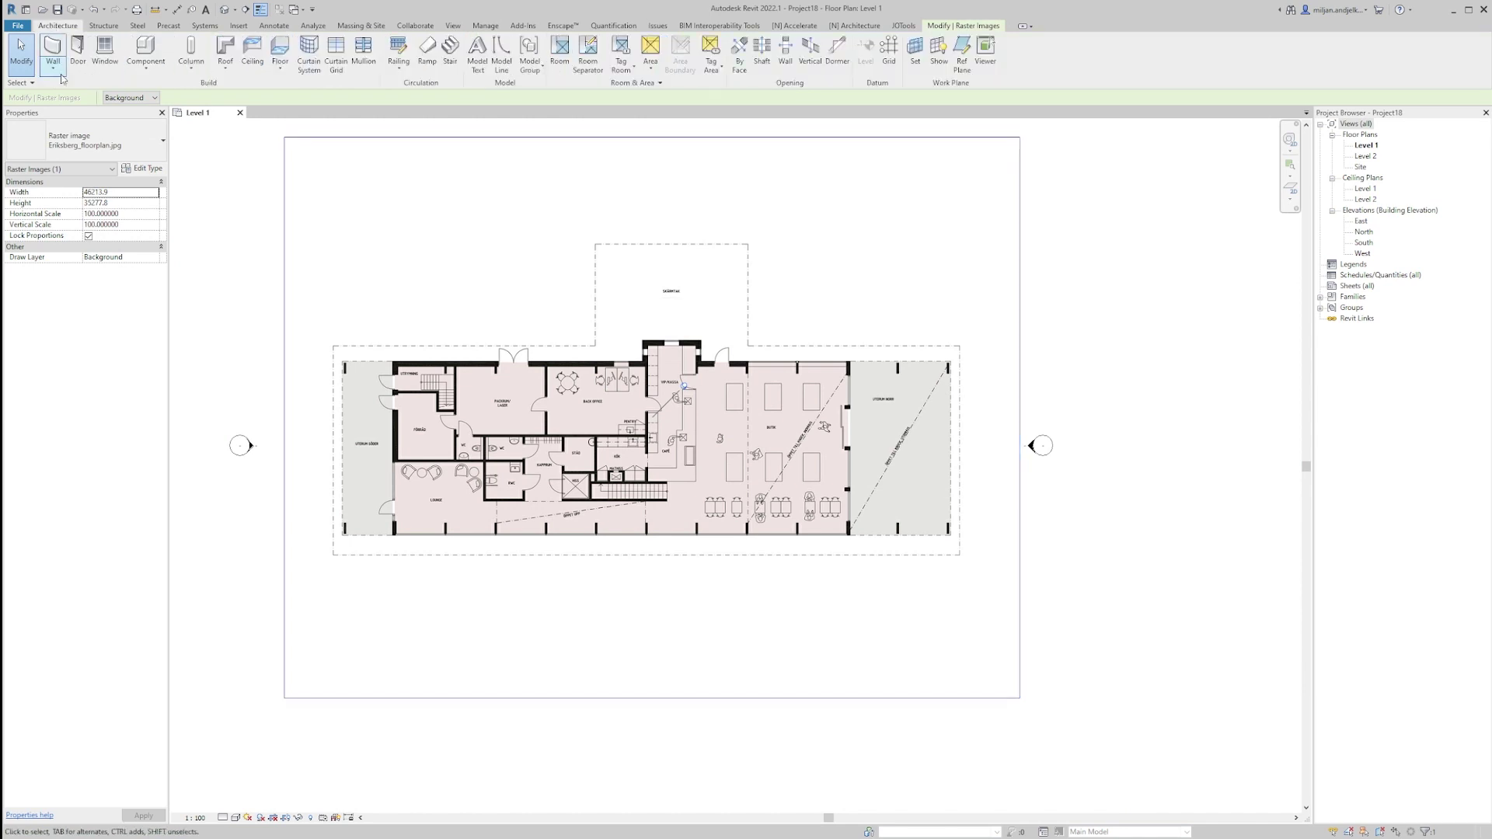
# Step: Set up a new Generic - 200mm wall with location line Finish Face: Exterior and top constraint Up to level: Level 2
pyautogui.click(52, 69)
pyautogui.click(57, 87)
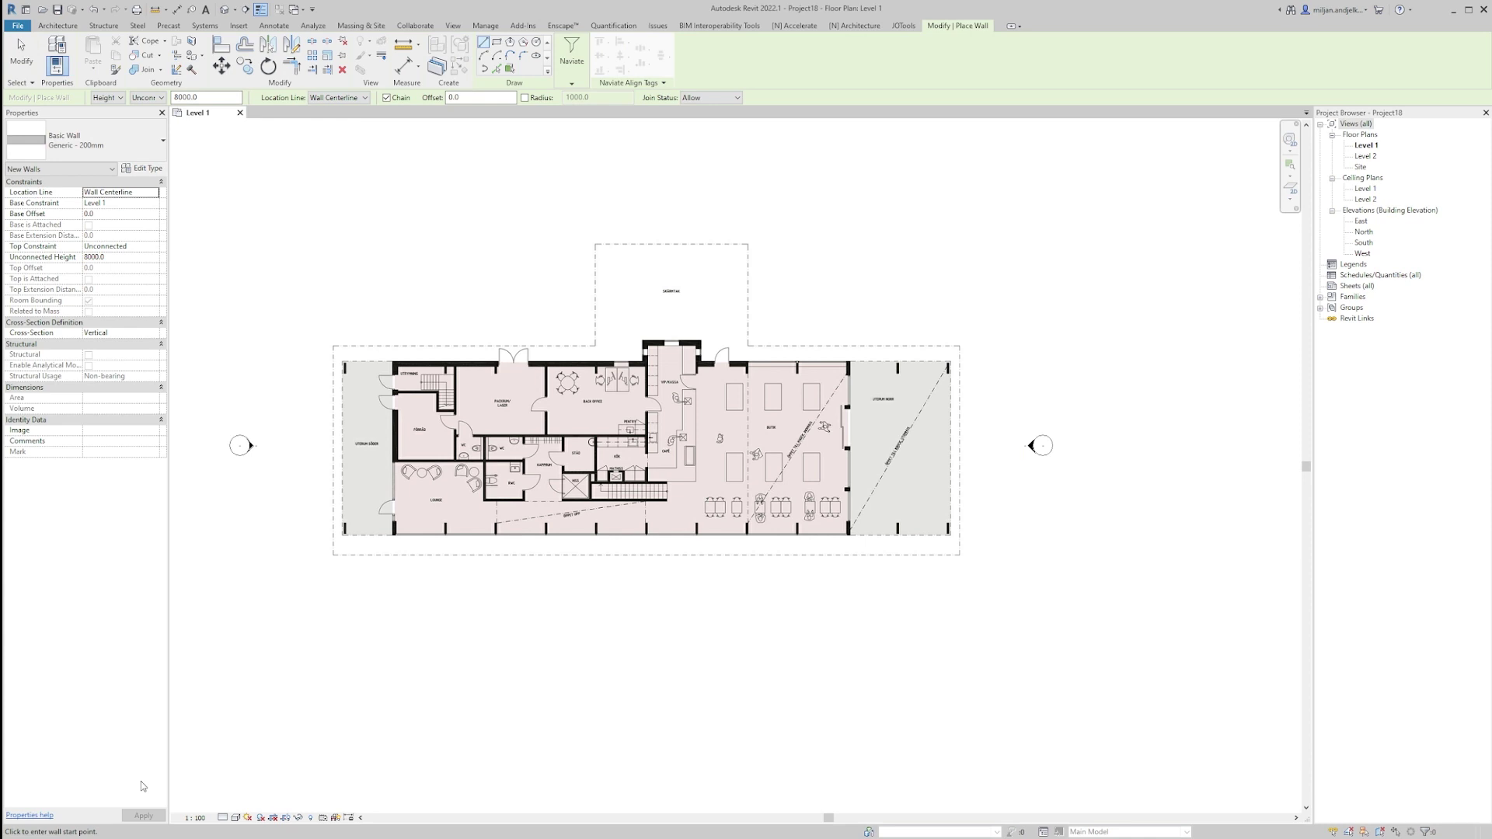
pyautogui.moveTo(109, 837)
pyautogui.click(183, 810)
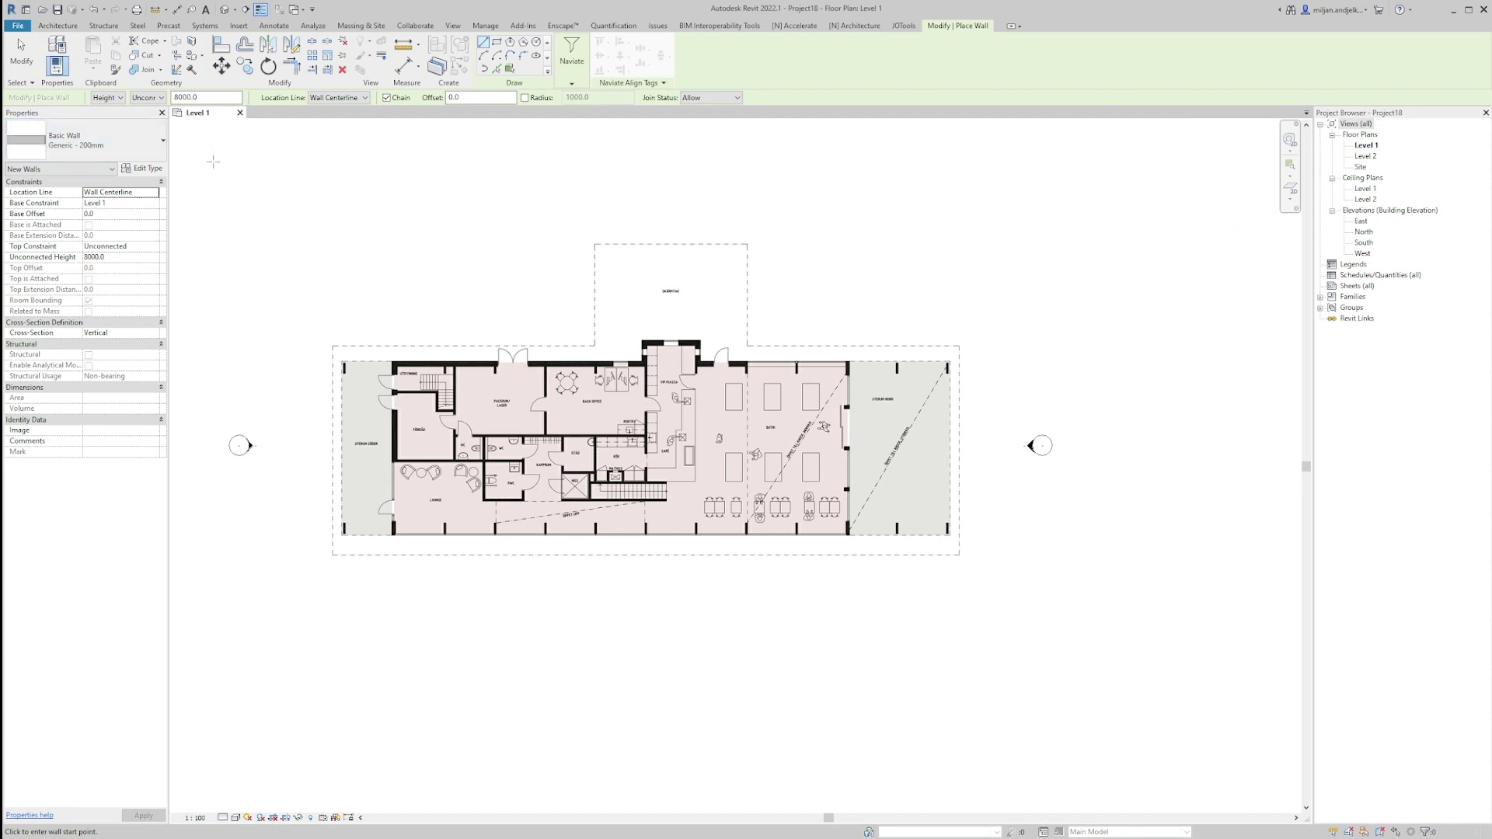
pyautogui.click(339, 98)
pyautogui.click(356, 129)
pyautogui.click(116, 247)
pyautogui.click(154, 247)
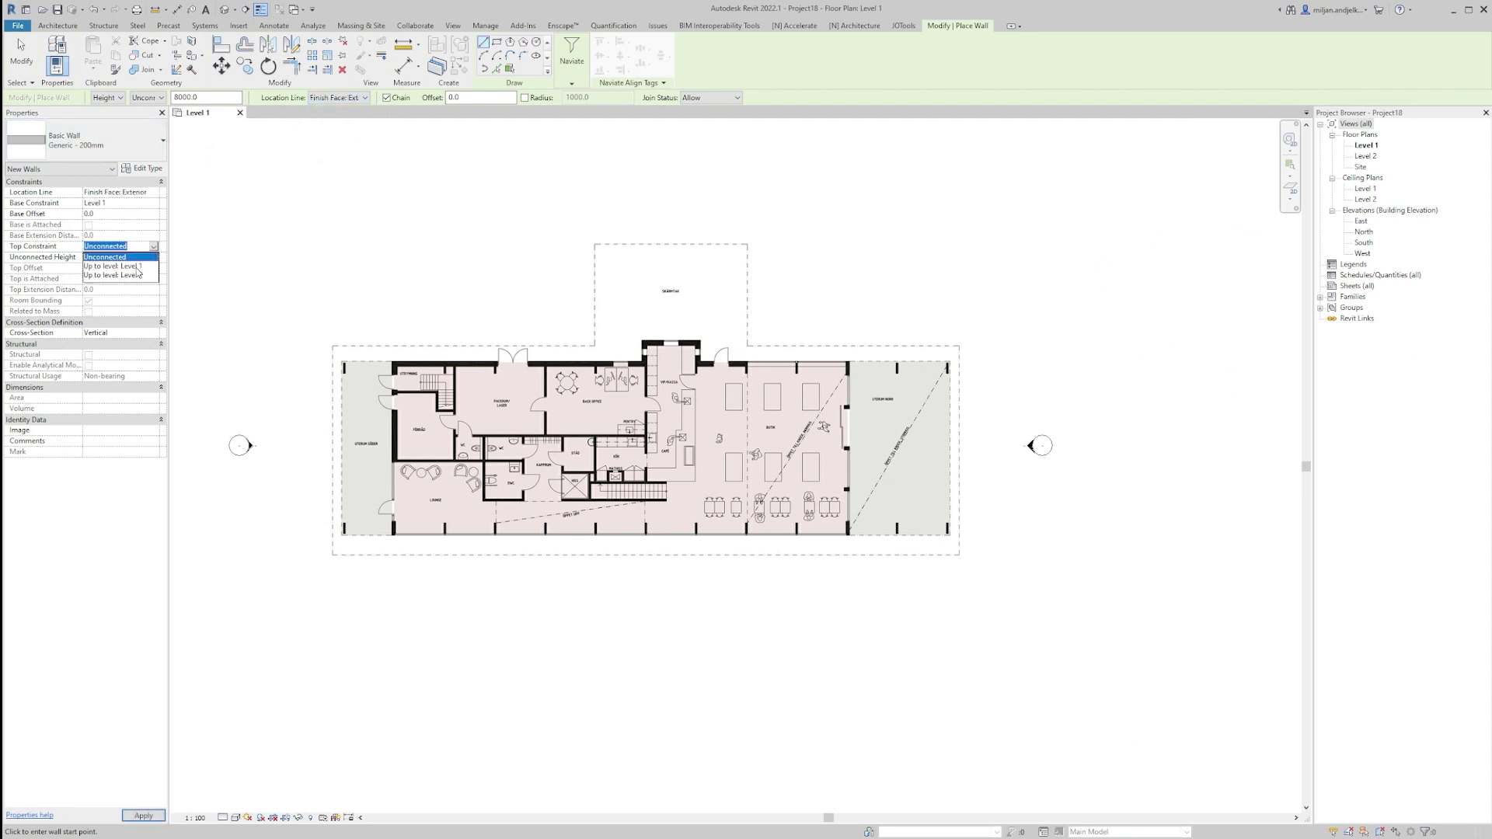
pyautogui.click(117, 279)
# Step: Draw a rectangle of walls tracing the exterior outline of the enclosed building, leaving out the outdoor areas at both ends
pyautogui.click(496, 41)
pyautogui.scroll(4, 433, 368)
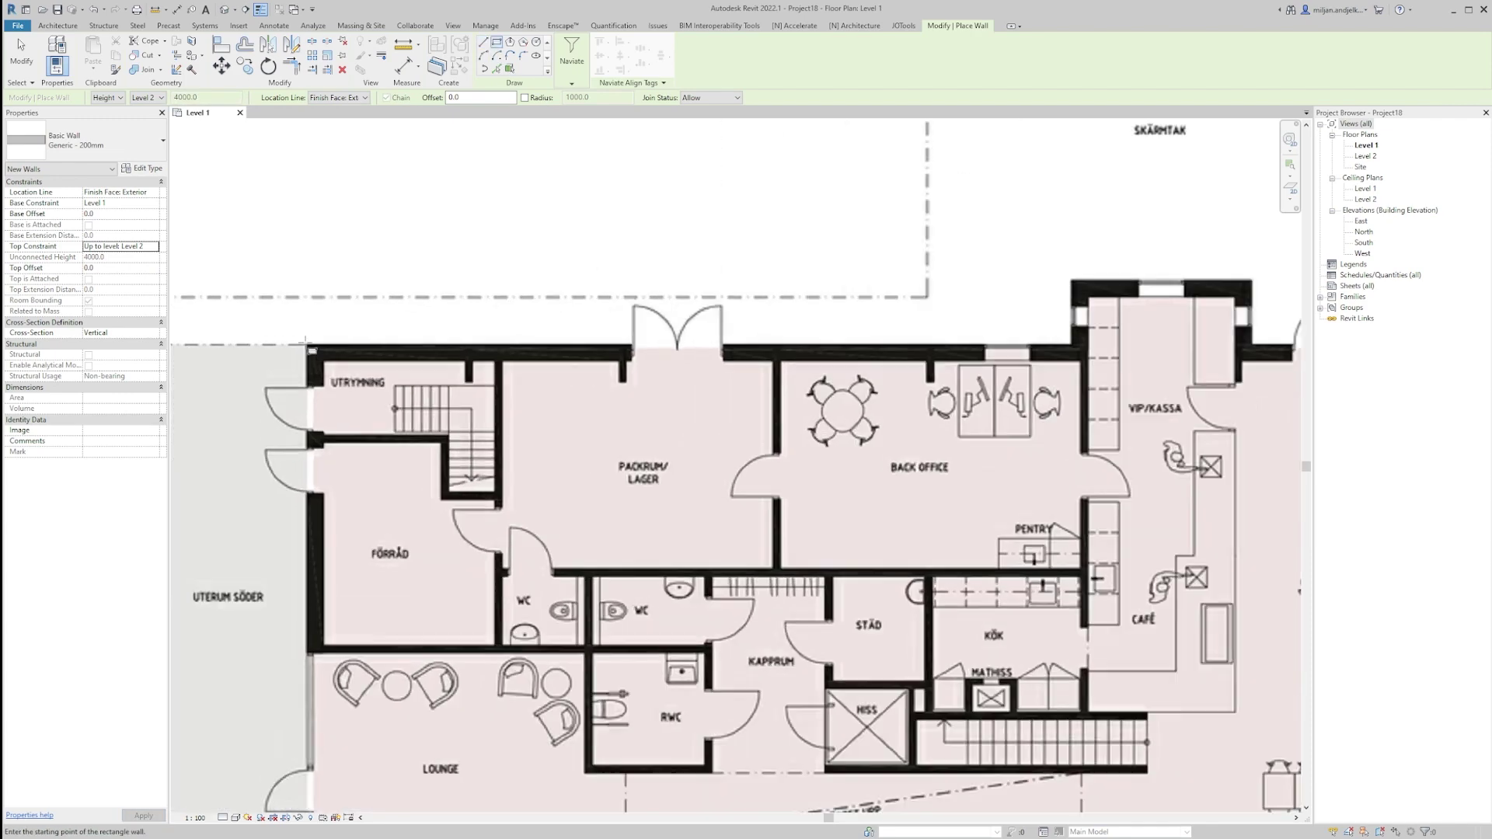
pyautogui.click(310, 354)
pyautogui.scroll(-4, 311, 354)
pyautogui.scroll(6, 1111, 642)
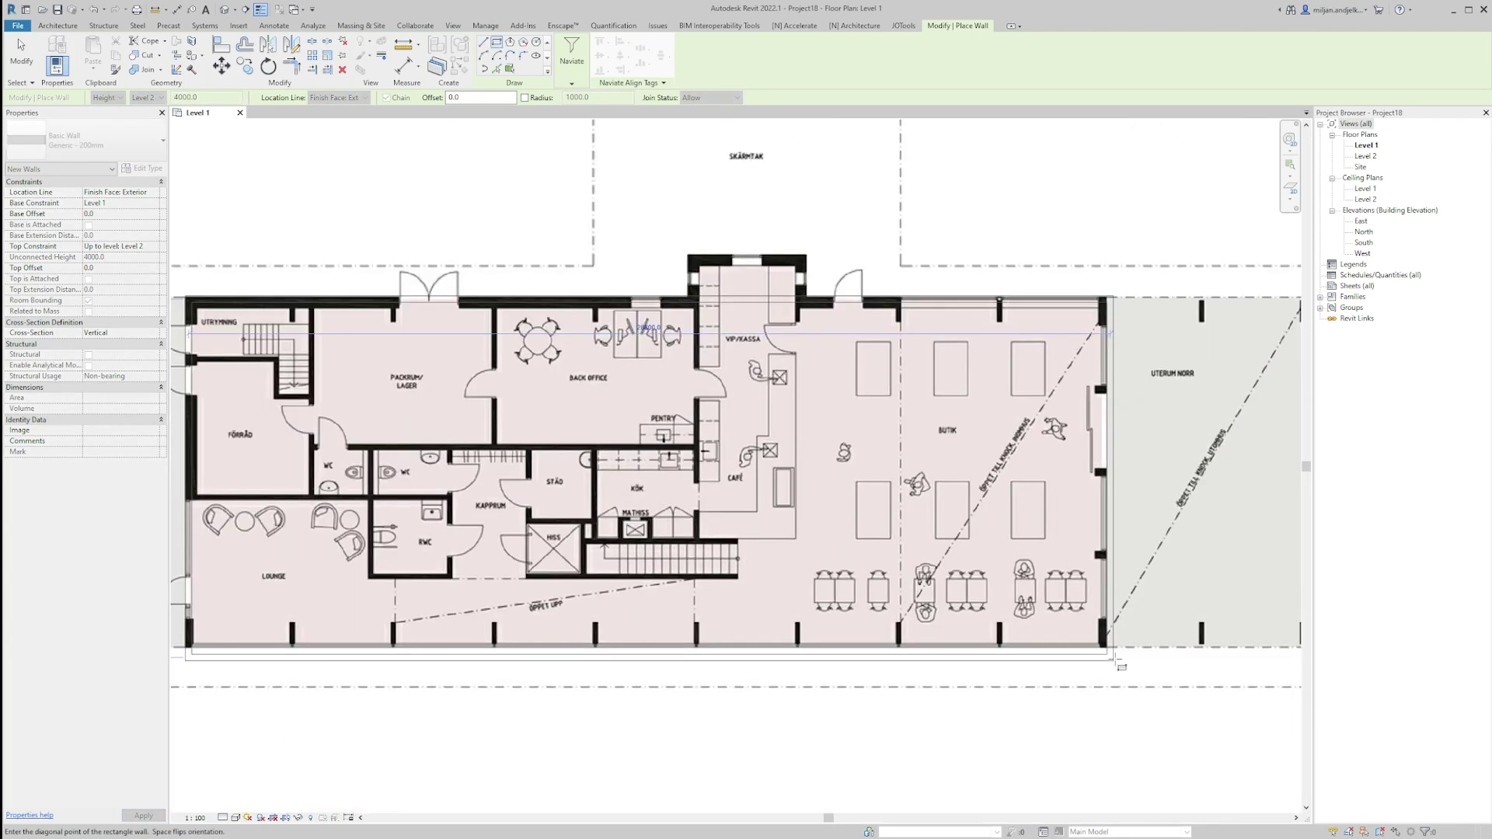
pyautogui.click(1111, 643)
pyautogui.press('Escape')
pyautogui.press('Escape')
pyautogui.scroll(-5, 1121, 488)
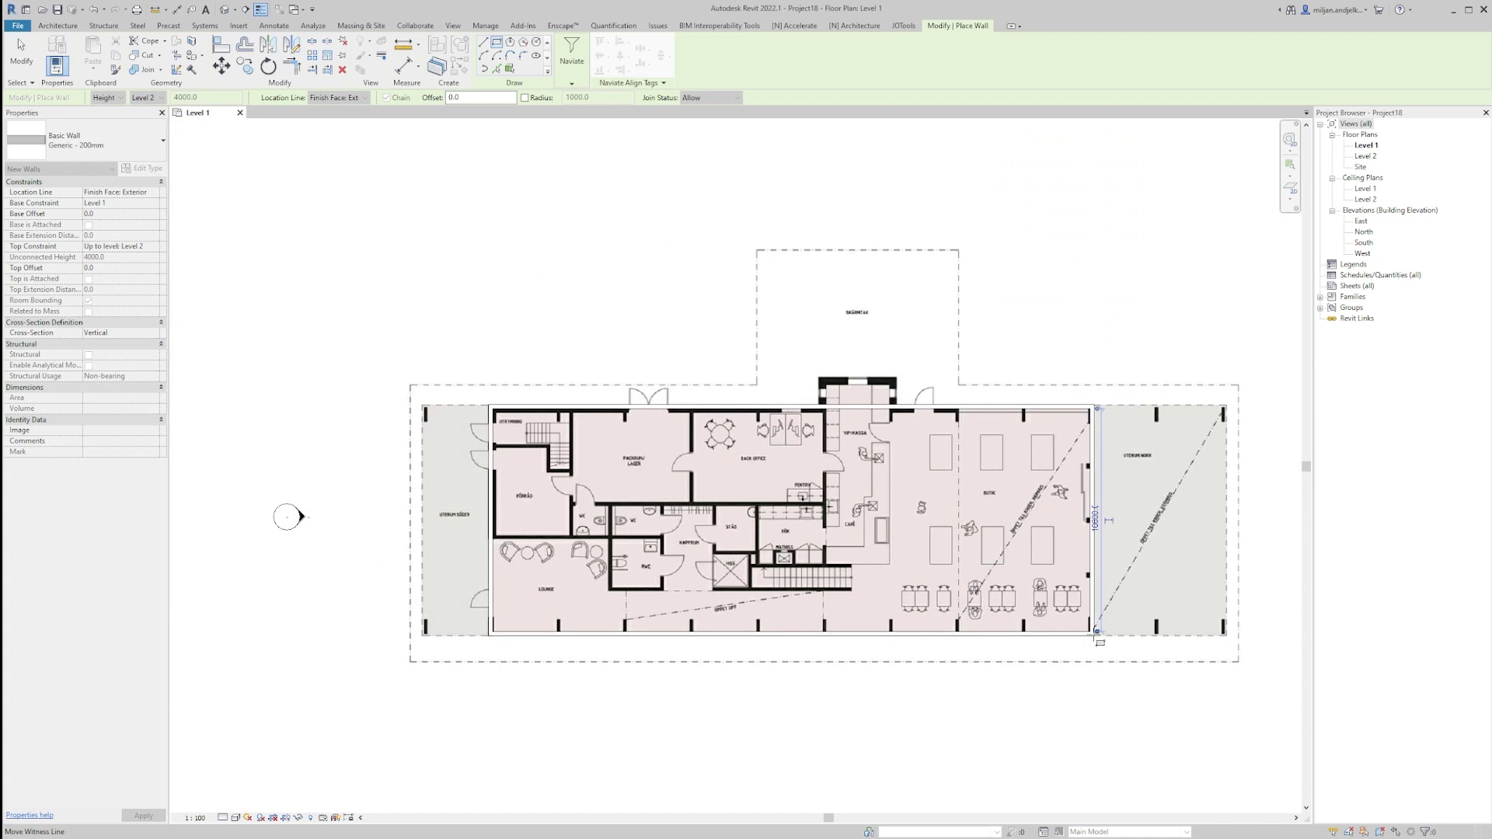
# Step: Open the East elevation view from its elevation marker in the Level 1 plan
pyautogui.scroll(1, 1145, 469)
pyautogui.click(1157, 451)
pyautogui.rightClick(1158, 451)
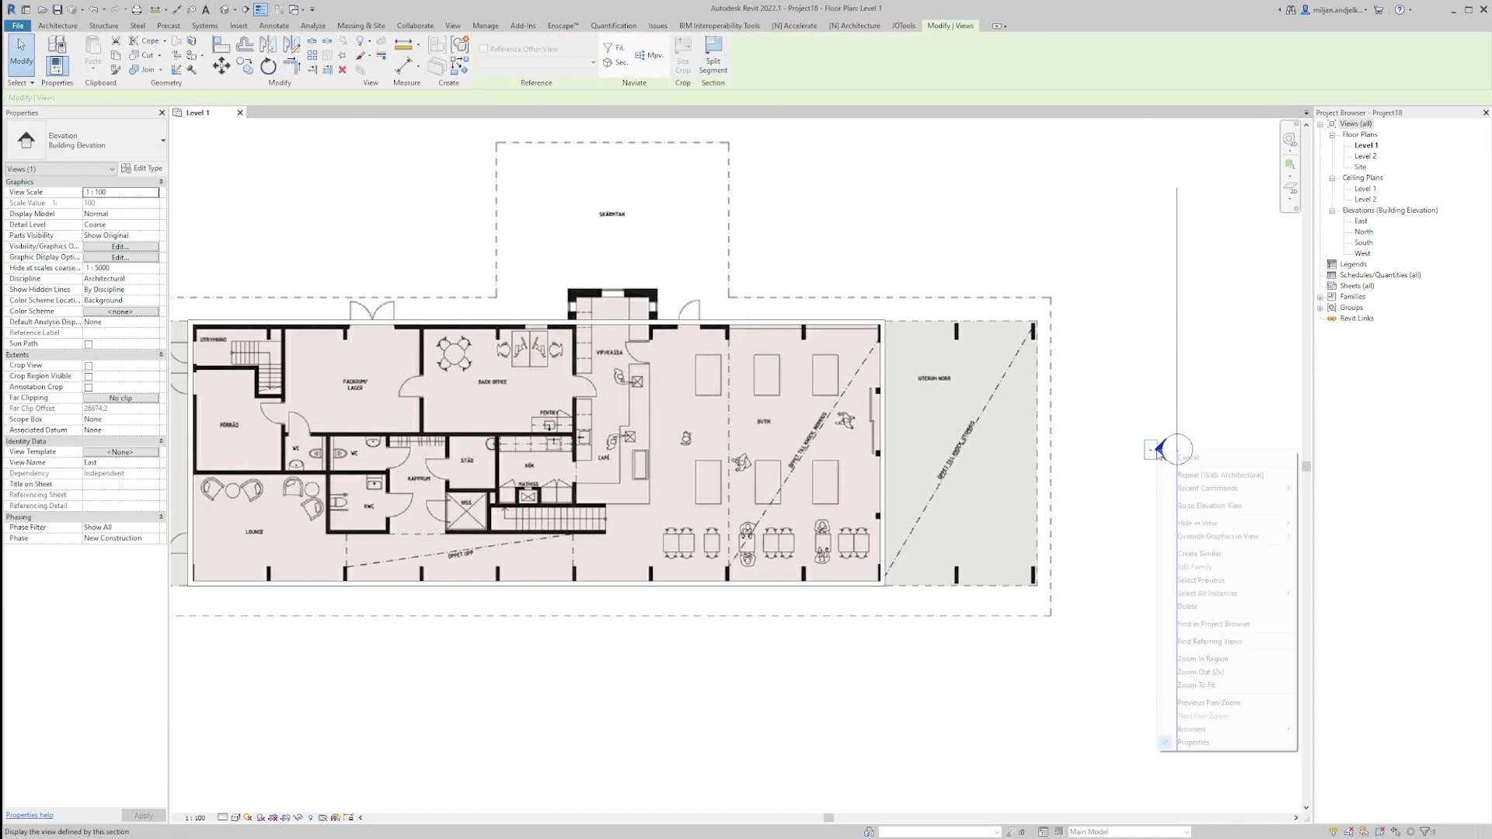
pyautogui.click(1209, 506)
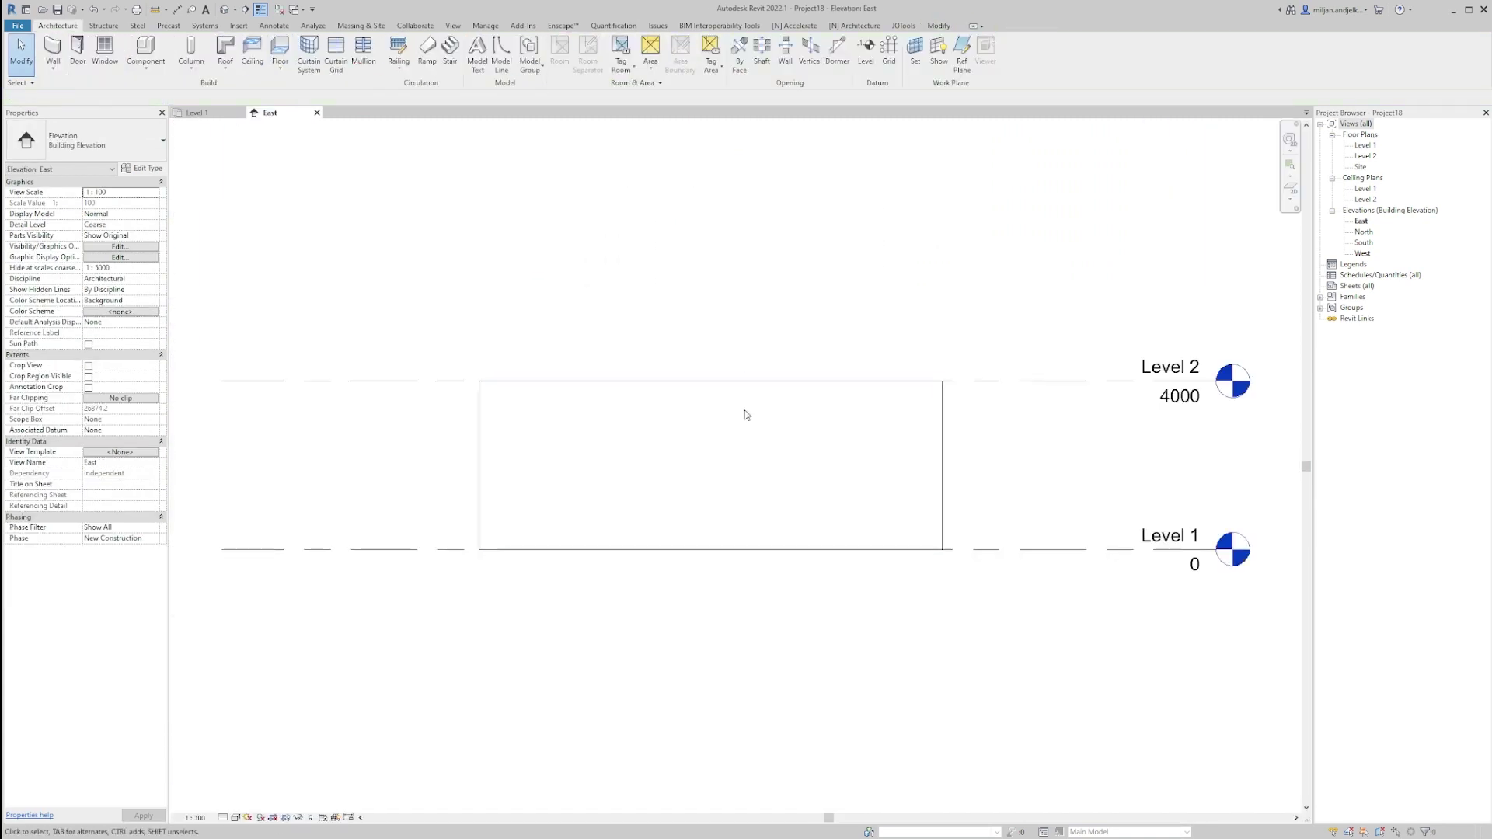
# Step: Link the image Eriksberg_Facade.jpg into the East elevation and place it over the walls
pyautogui.click(238, 26)
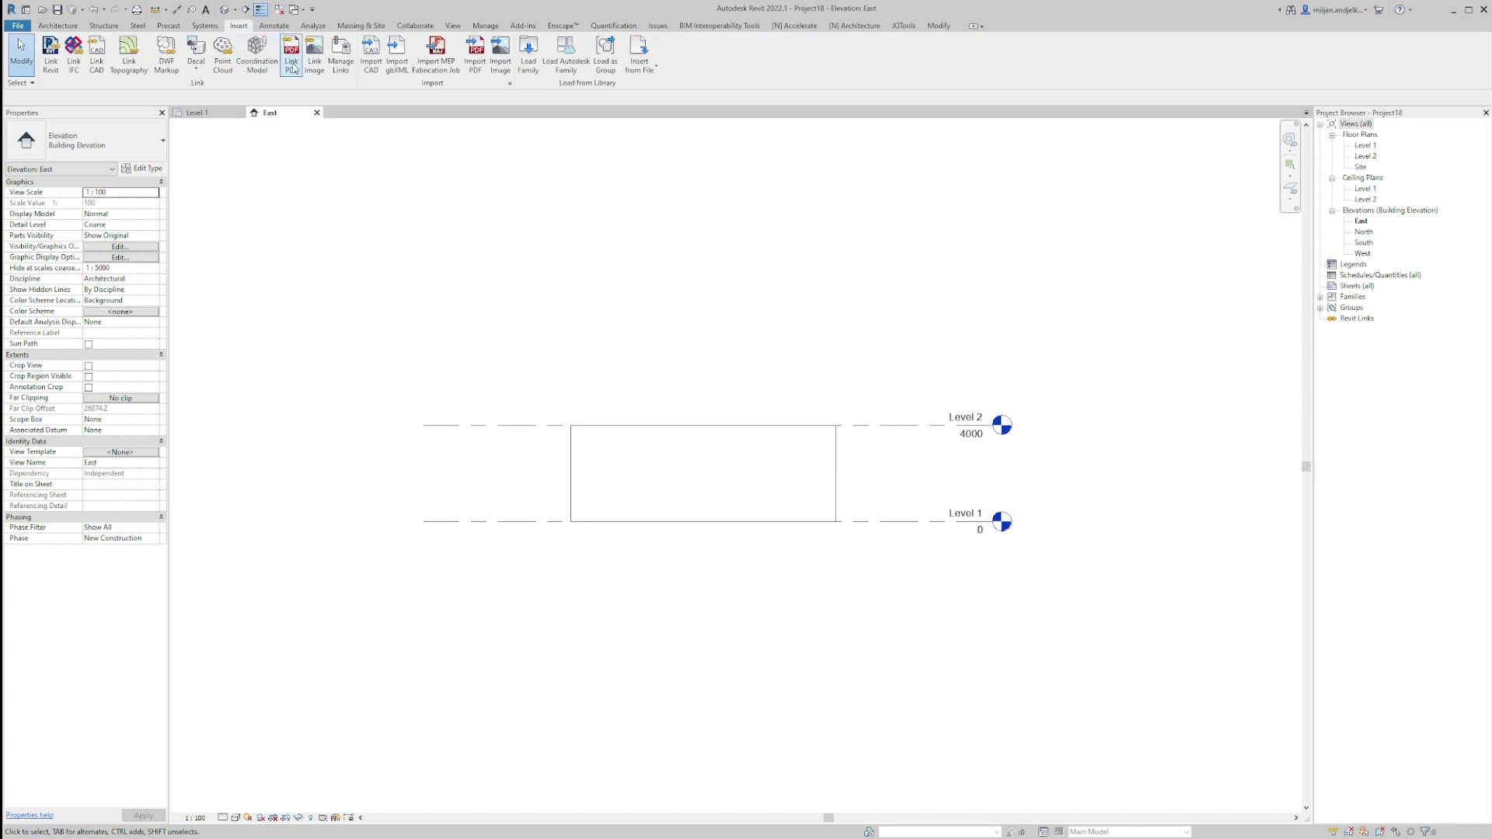
pyautogui.click(307, 69)
pyautogui.click(470, 218)
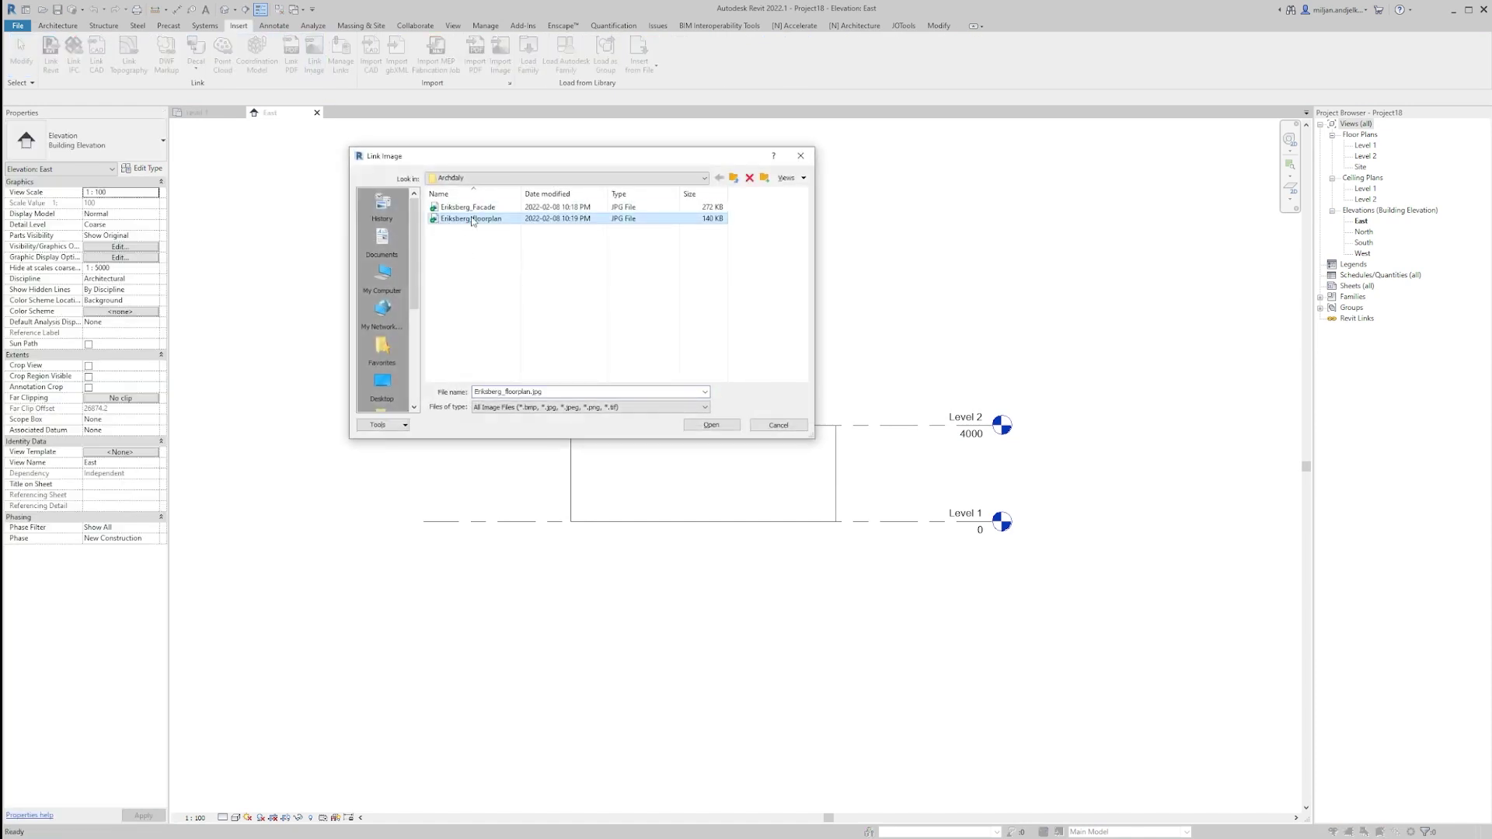
pyautogui.click(469, 208)
pyautogui.click(711, 425)
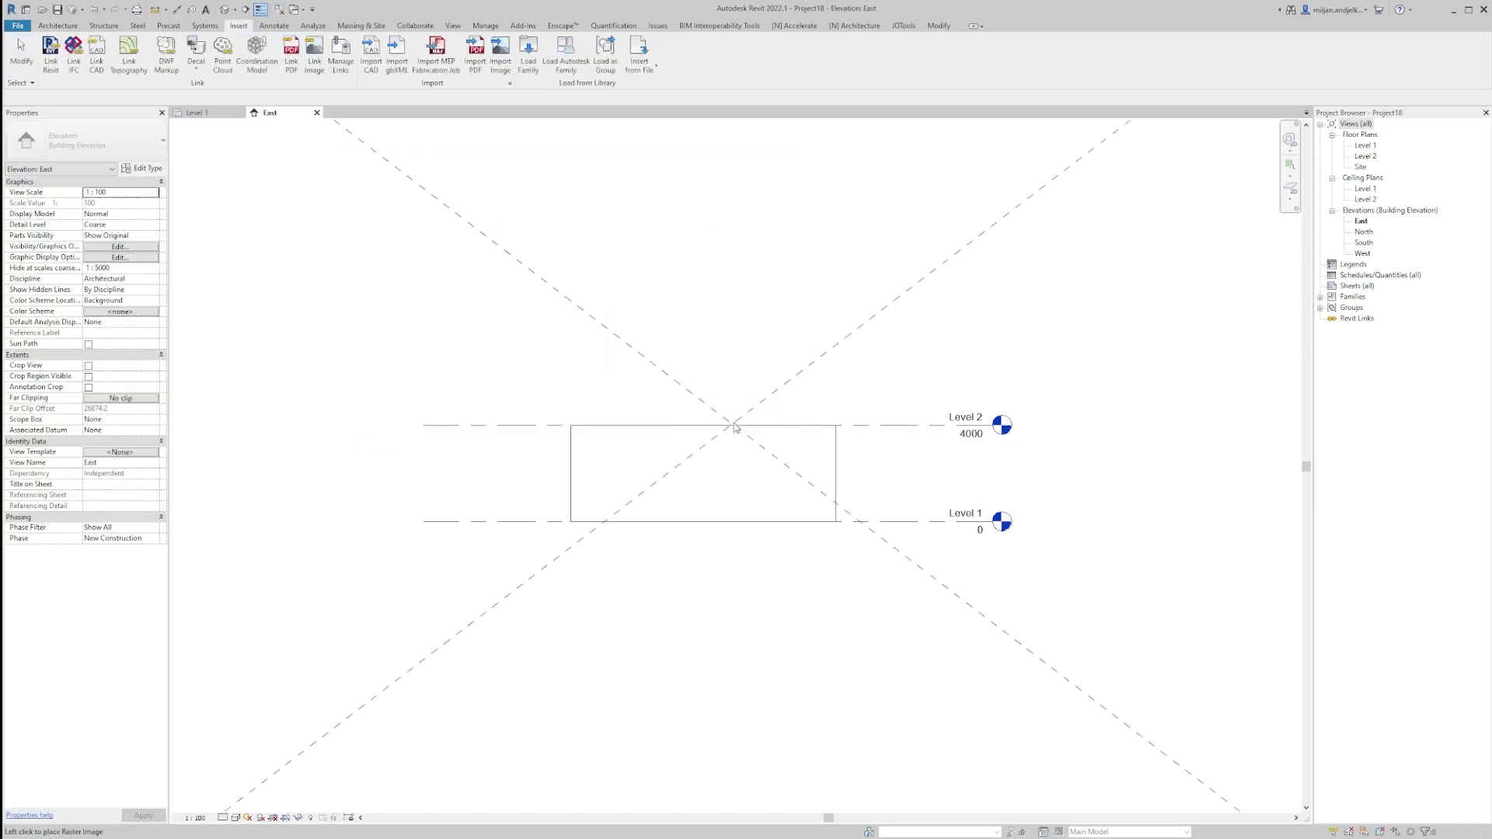
pyautogui.click(756, 382)
# Step: Move the facade image so the upper gable's lower-left corner meets the walls' lower-left corner on Level 1
pyautogui.scroll(-2, 756, 383)
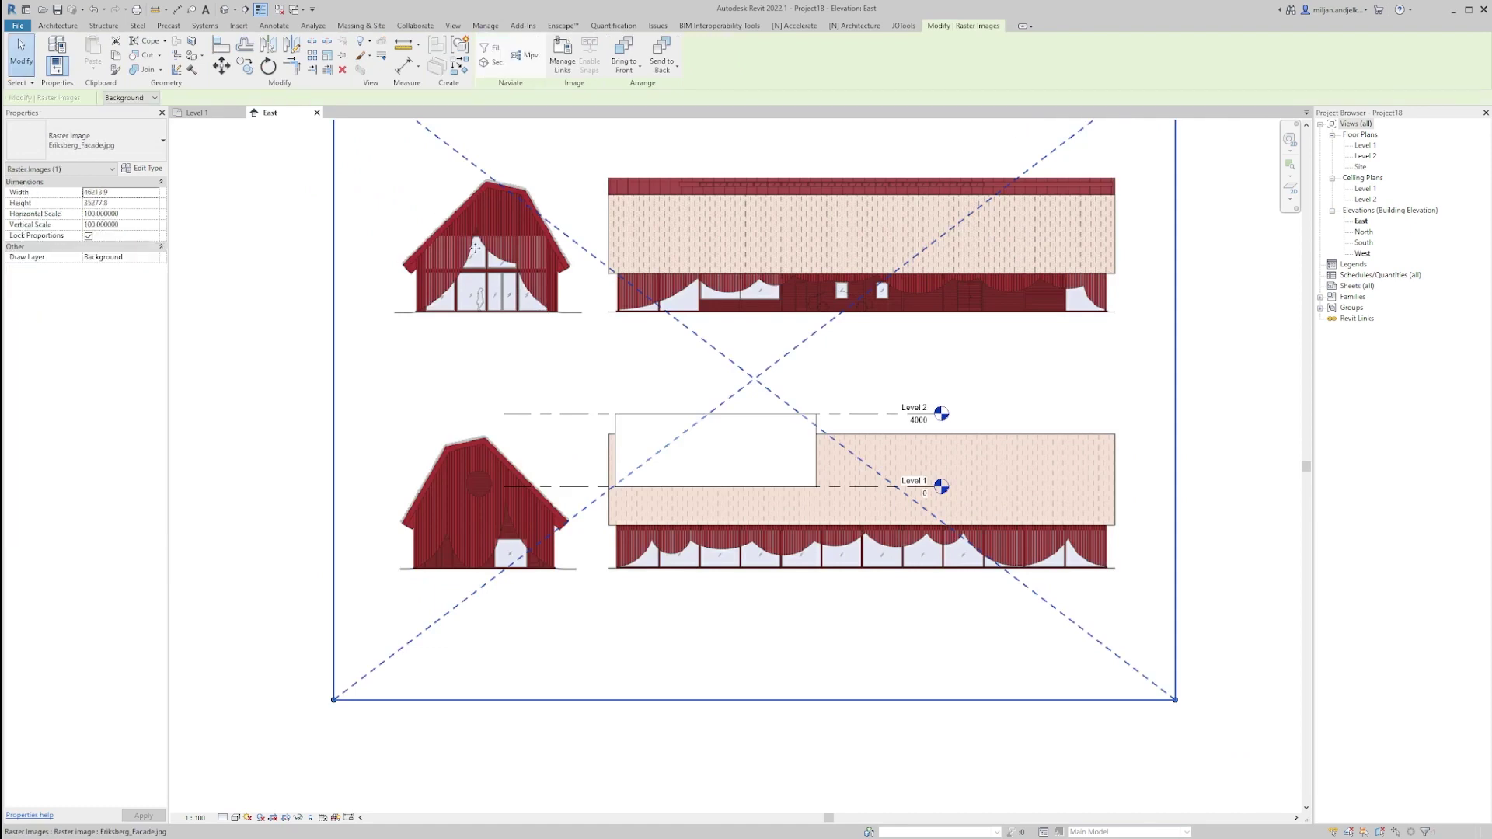
pyautogui.press('m')
pyautogui.press('v')
pyautogui.scroll(2, 419, 314)
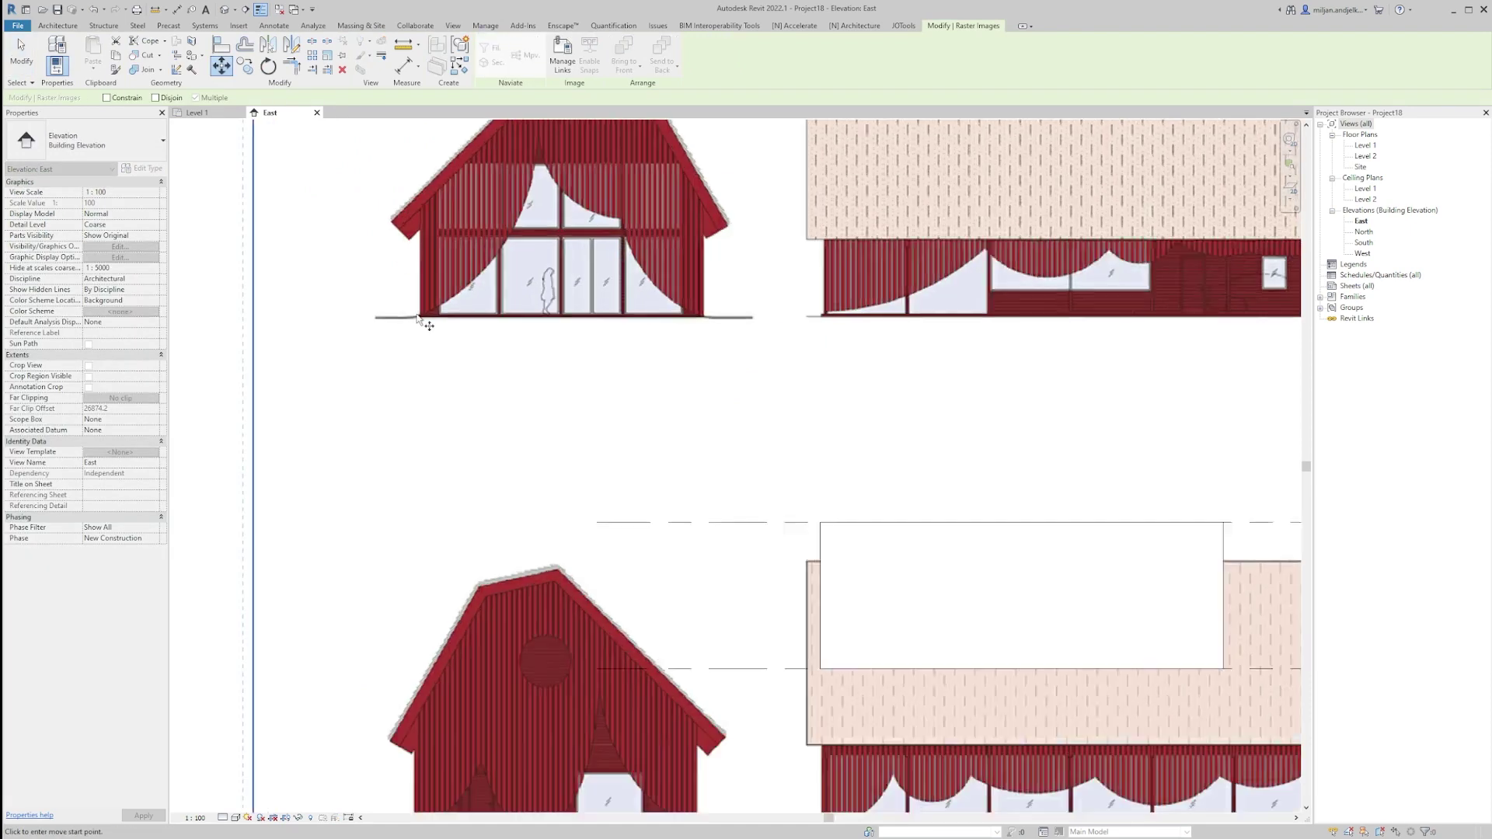
pyautogui.click(420, 317)
pyautogui.scroll(-3, 420, 317)
pyautogui.scroll(3, 683, 530)
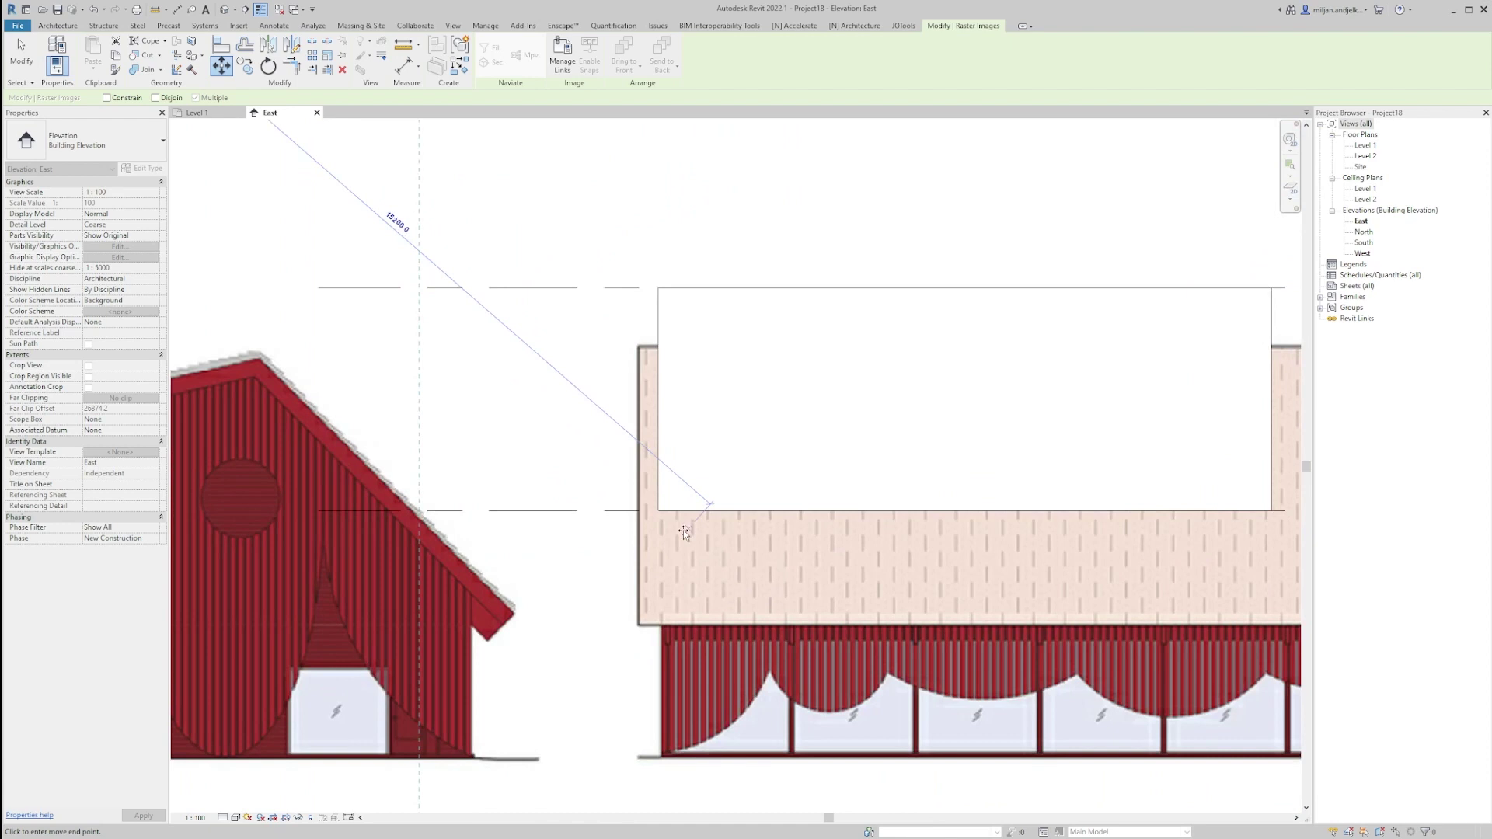
pyautogui.click(658, 510)
# Step: Change the East elevation's visual style to Wireframe
pyautogui.scroll(5, 677, 364)
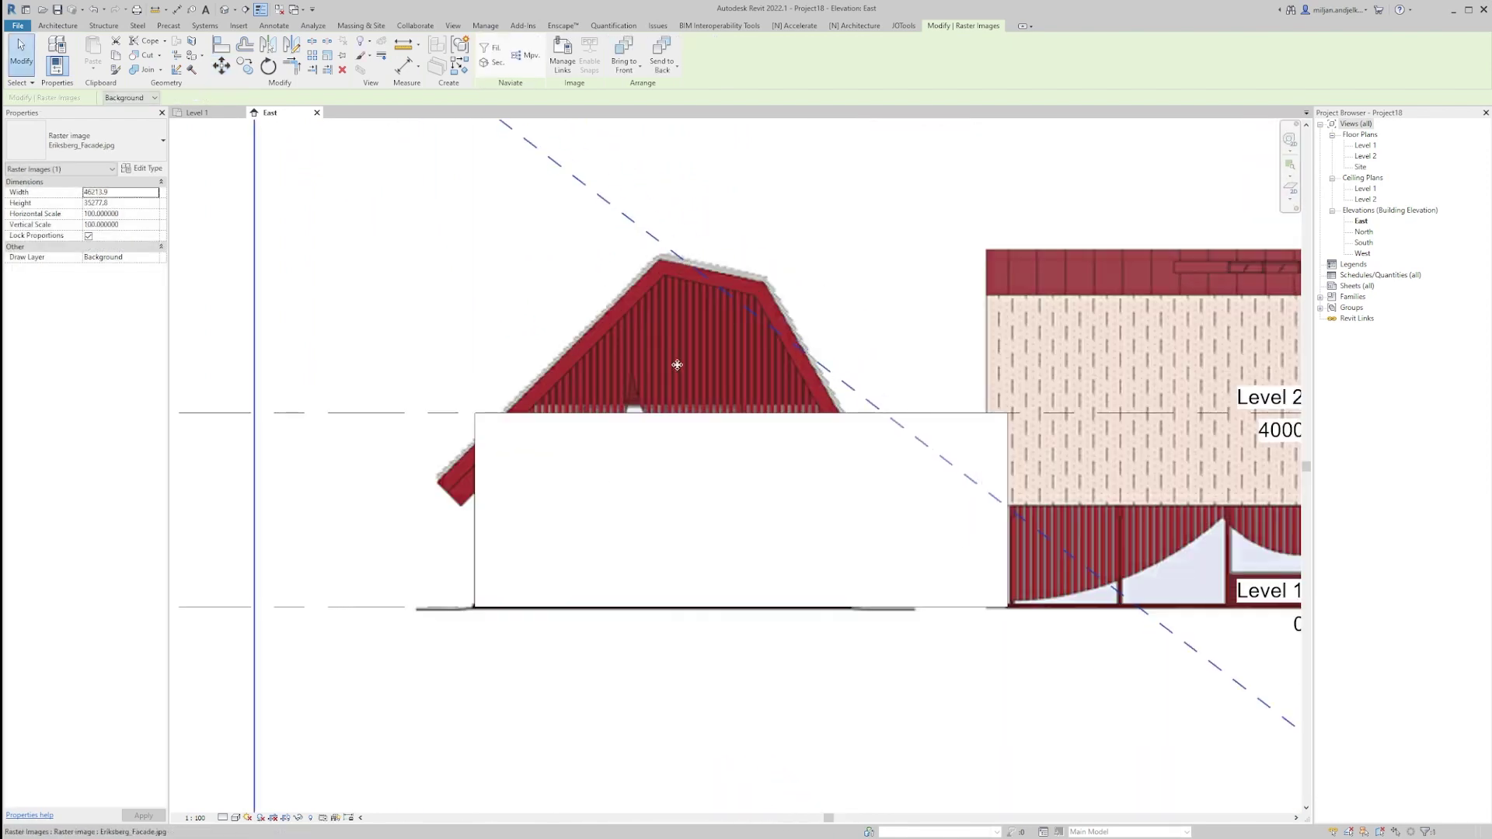
pyautogui.click(236, 818)
pyautogui.click(258, 757)
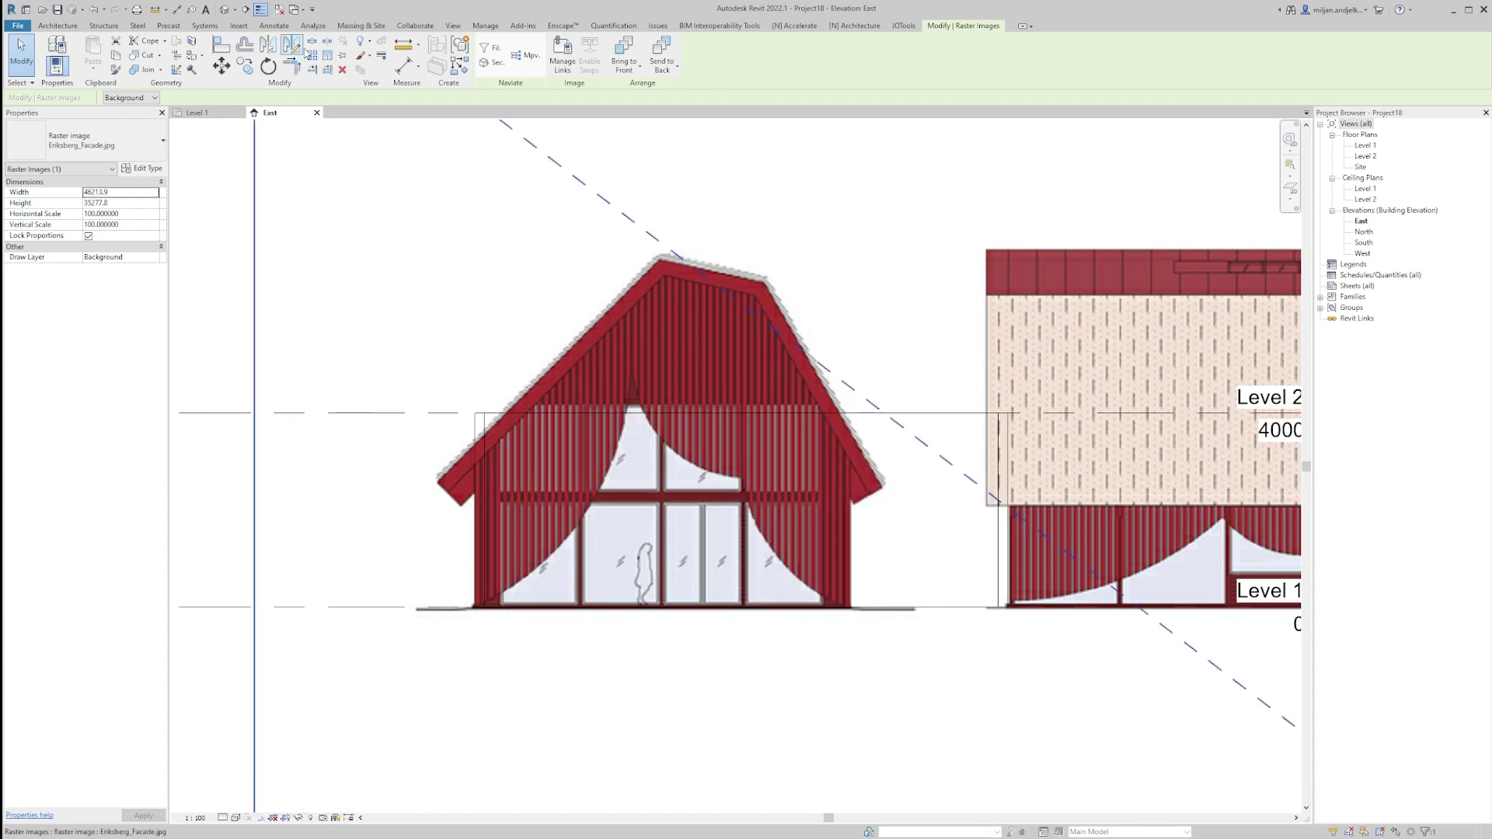
# Step: Scale the facade image from the gable's lower-left corner so its lower-right corner meets the walls' far lower corner on Level 1
pyautogui.scroll(1, 477, 611)
pyautogui.press('r')
pyautogui.press('e')
pyautogui.scroll(3, 477, 610)
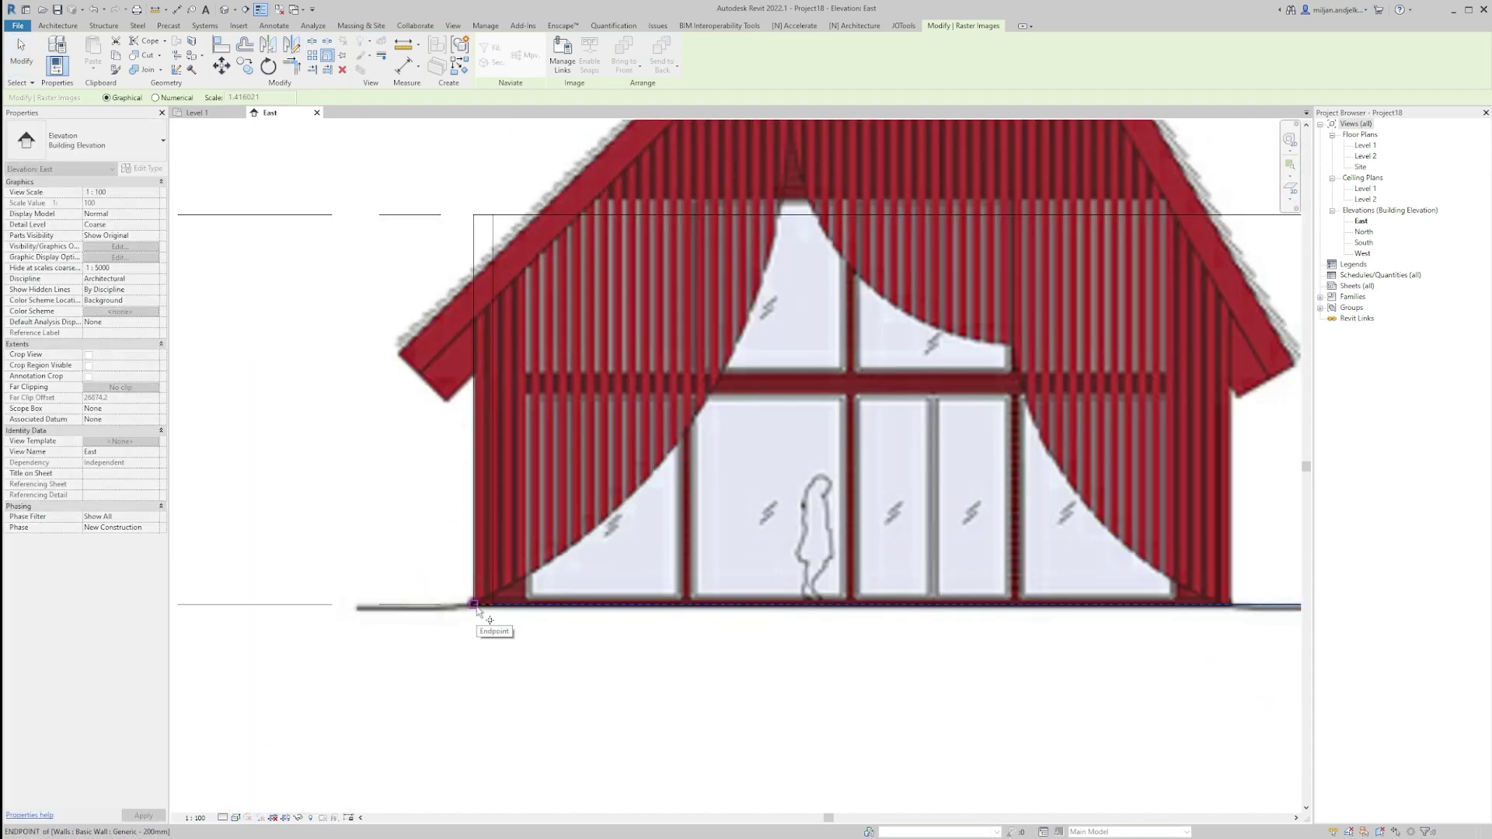
pyautogui.click(476, 609)
pyautogui.scroll(3, 1200, 606)
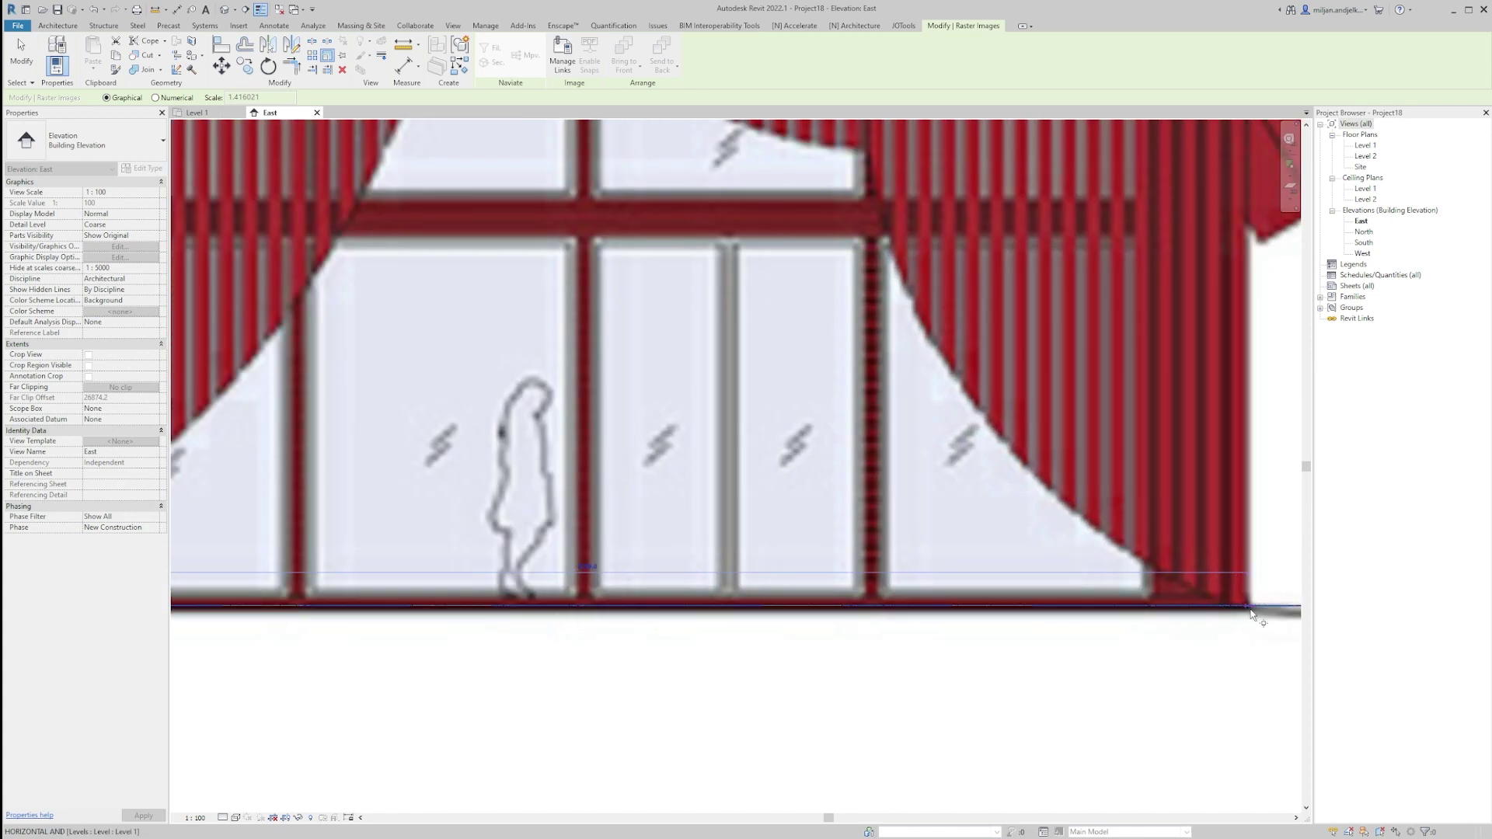
pyautogui.moveTo(1249, 609); pyautogui.dragTo(511, 535, button='middle')
pyautogui.click(512, 535)
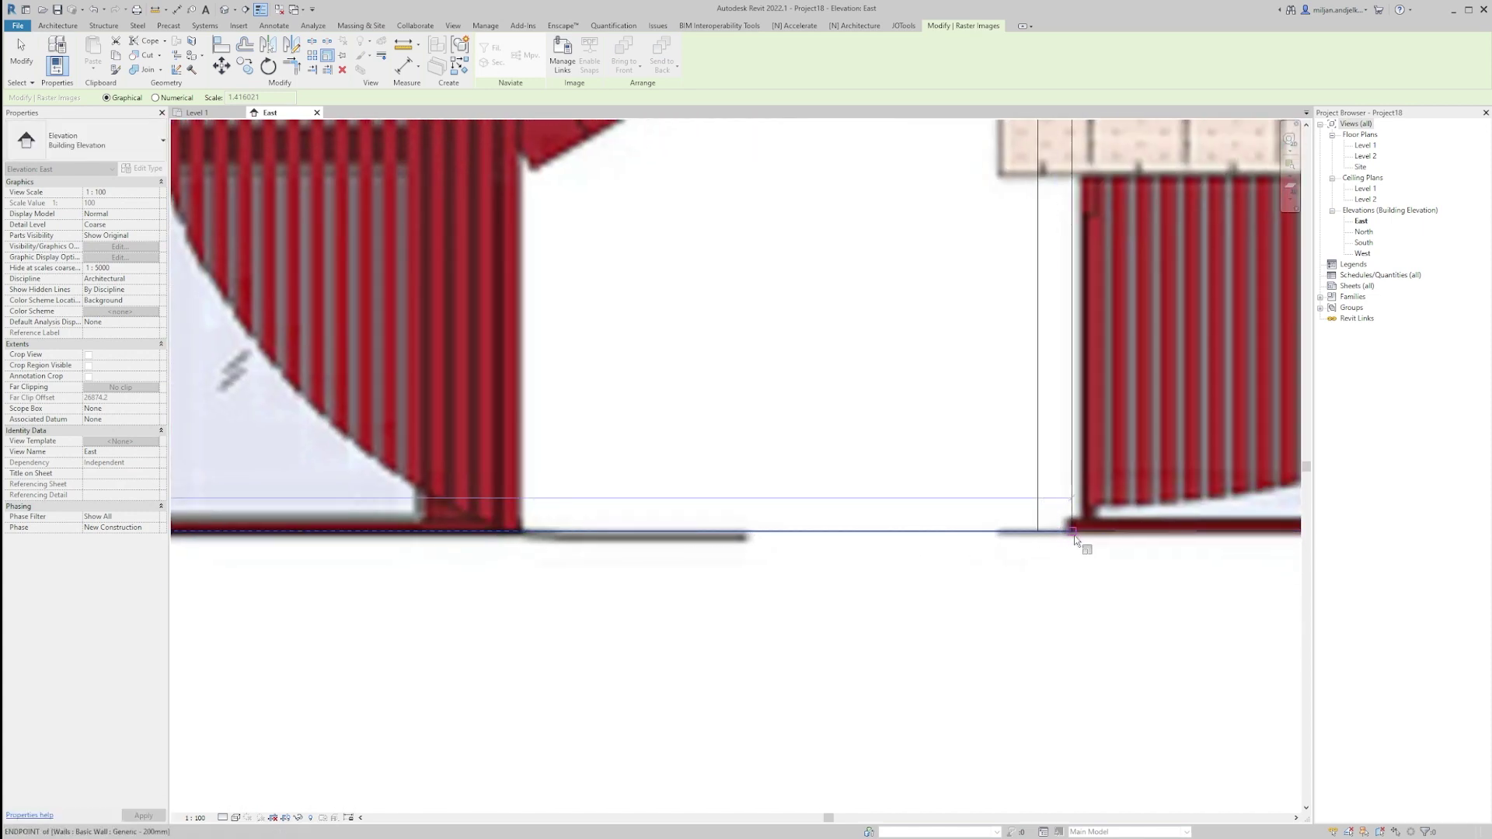
pyautogui.click(1074, 535)
pyautogui.scroll(-3, 963, 579)
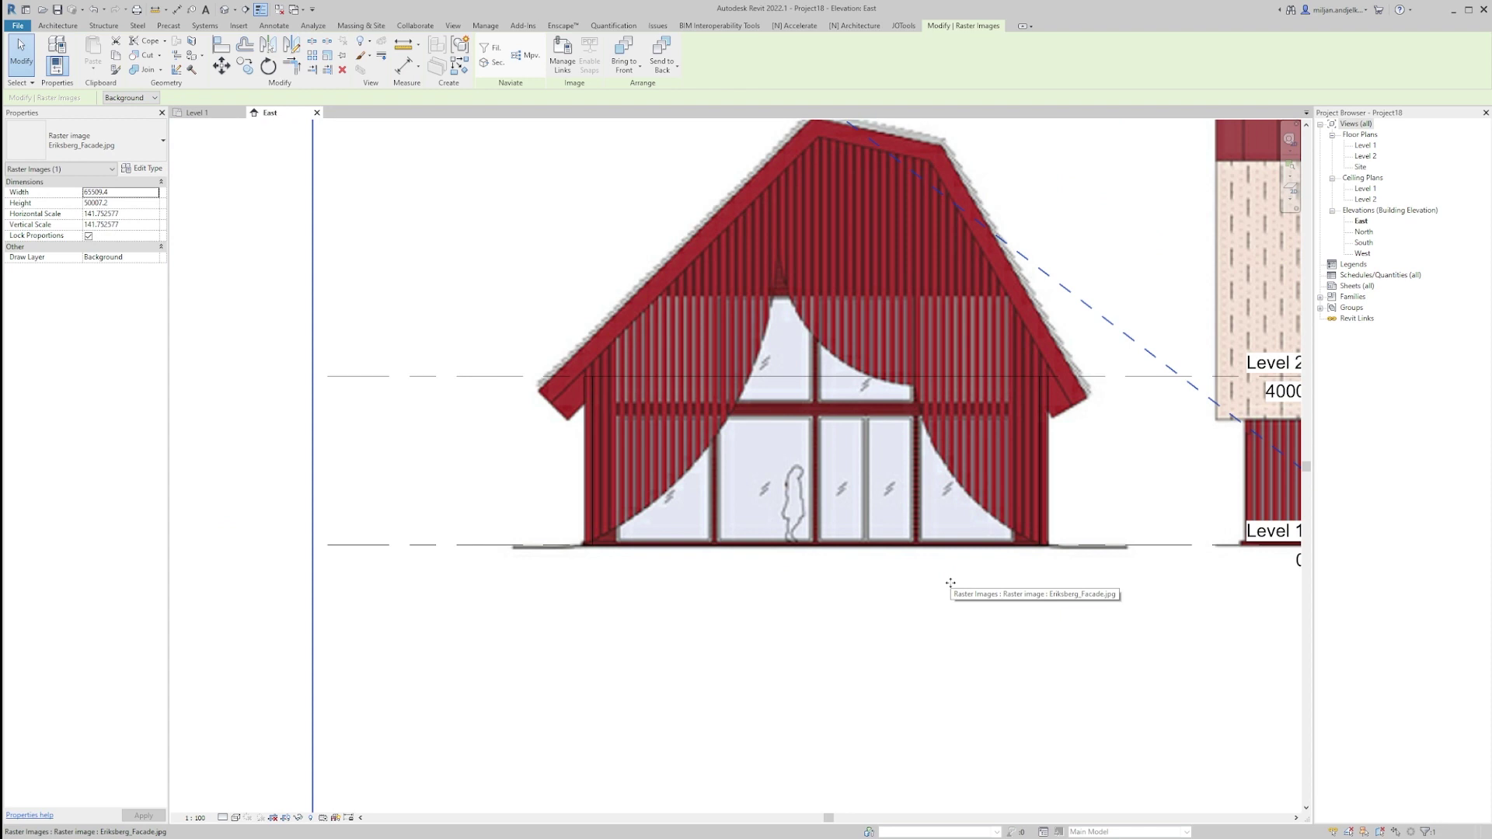
# Step: Draw a vertical reference plane along the dashed roof outline at the Level 1 plan's east end and name it Roof 01
pyautogui.click(197, 113)
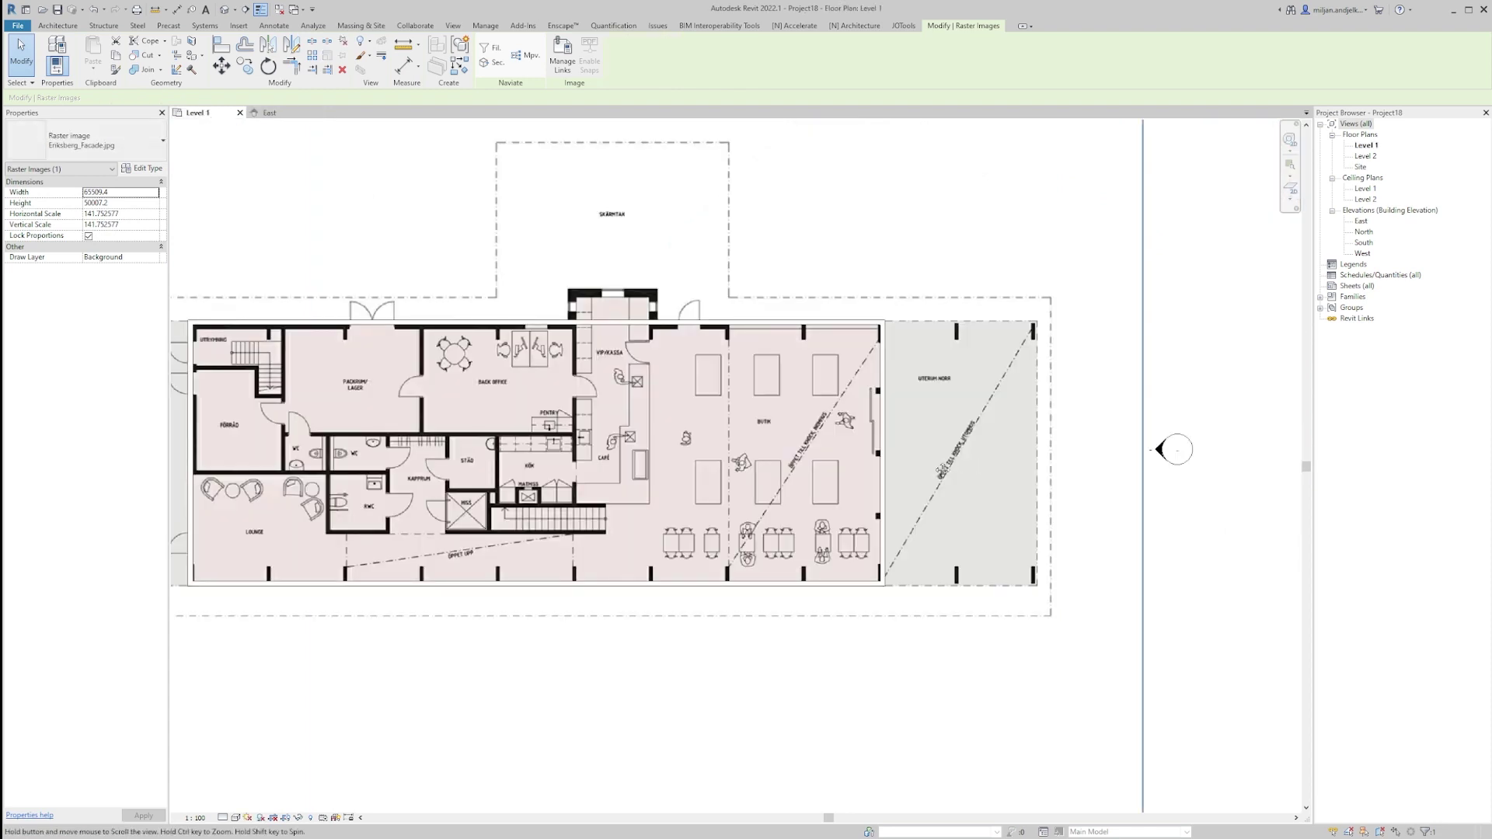
pyautogui.moveTo(943, 599); pyautogui.dragTo(713, 552, button='middle')
pyautogui.click(1062, 287)
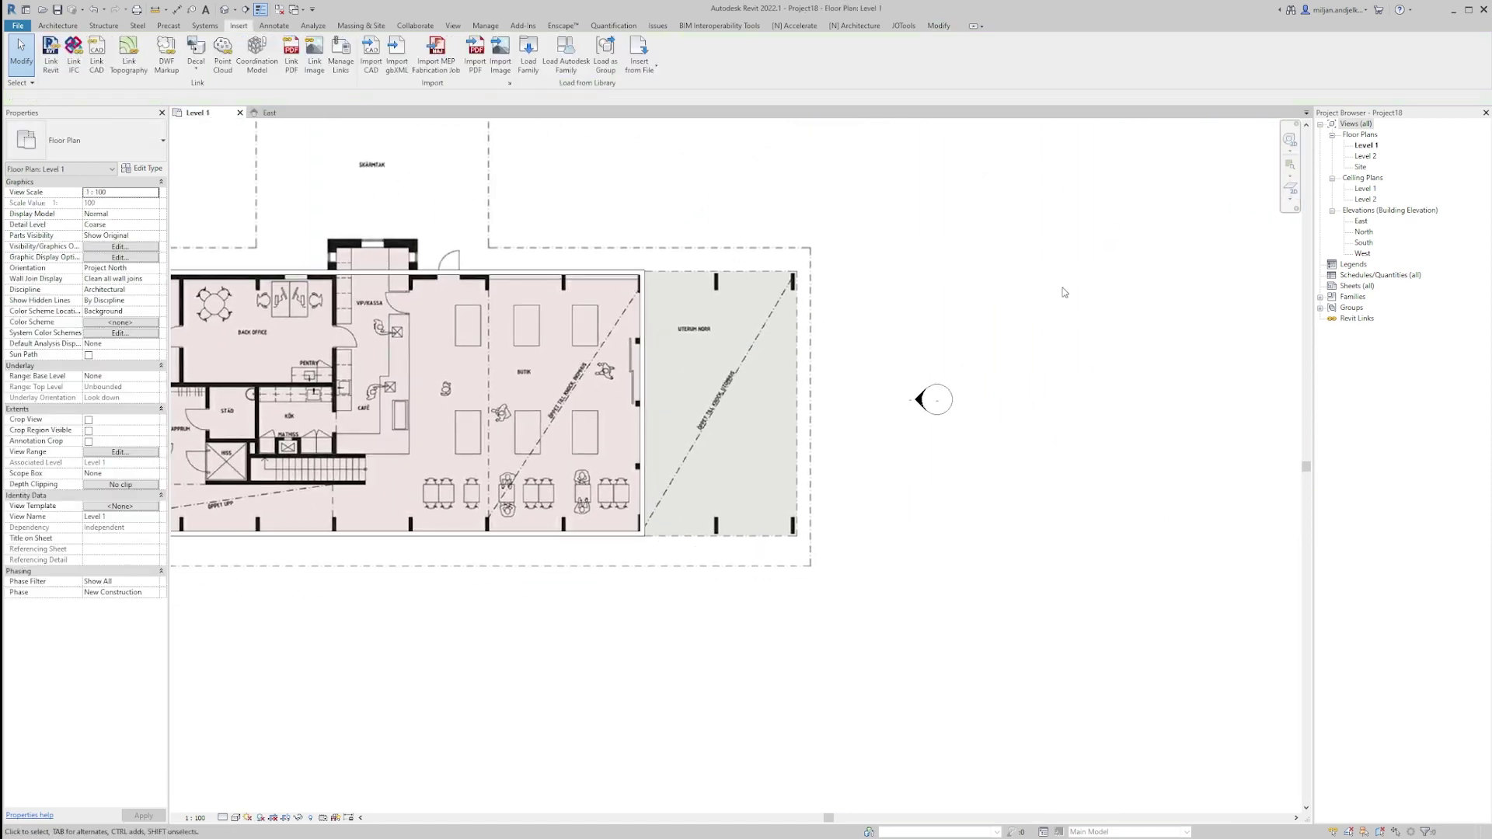
pyautogui.press('r')
pyautogui.press('p')
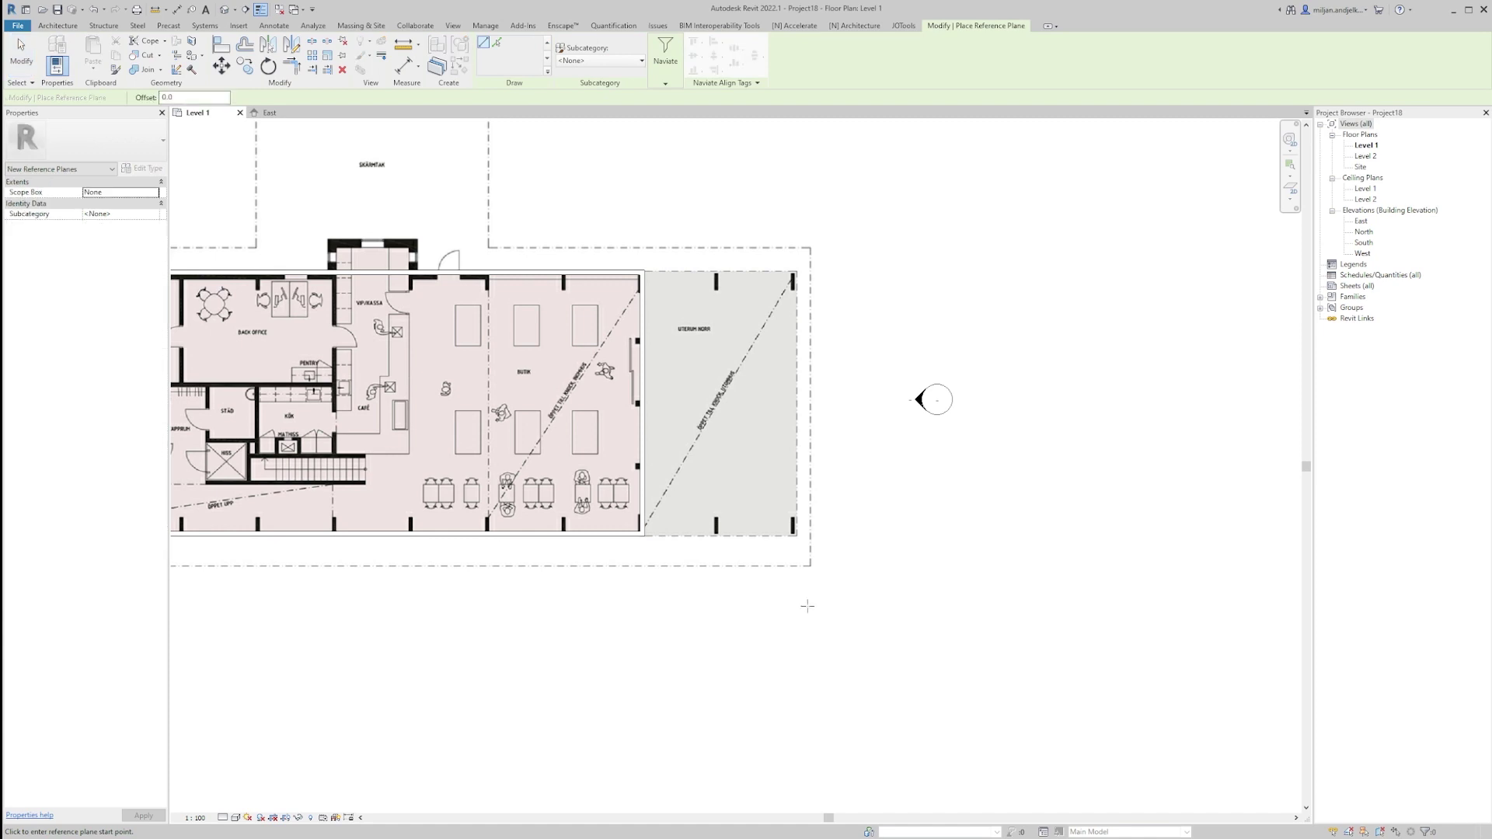
pyautogui.click(811, 624)
pyautogui.click(810, 165)
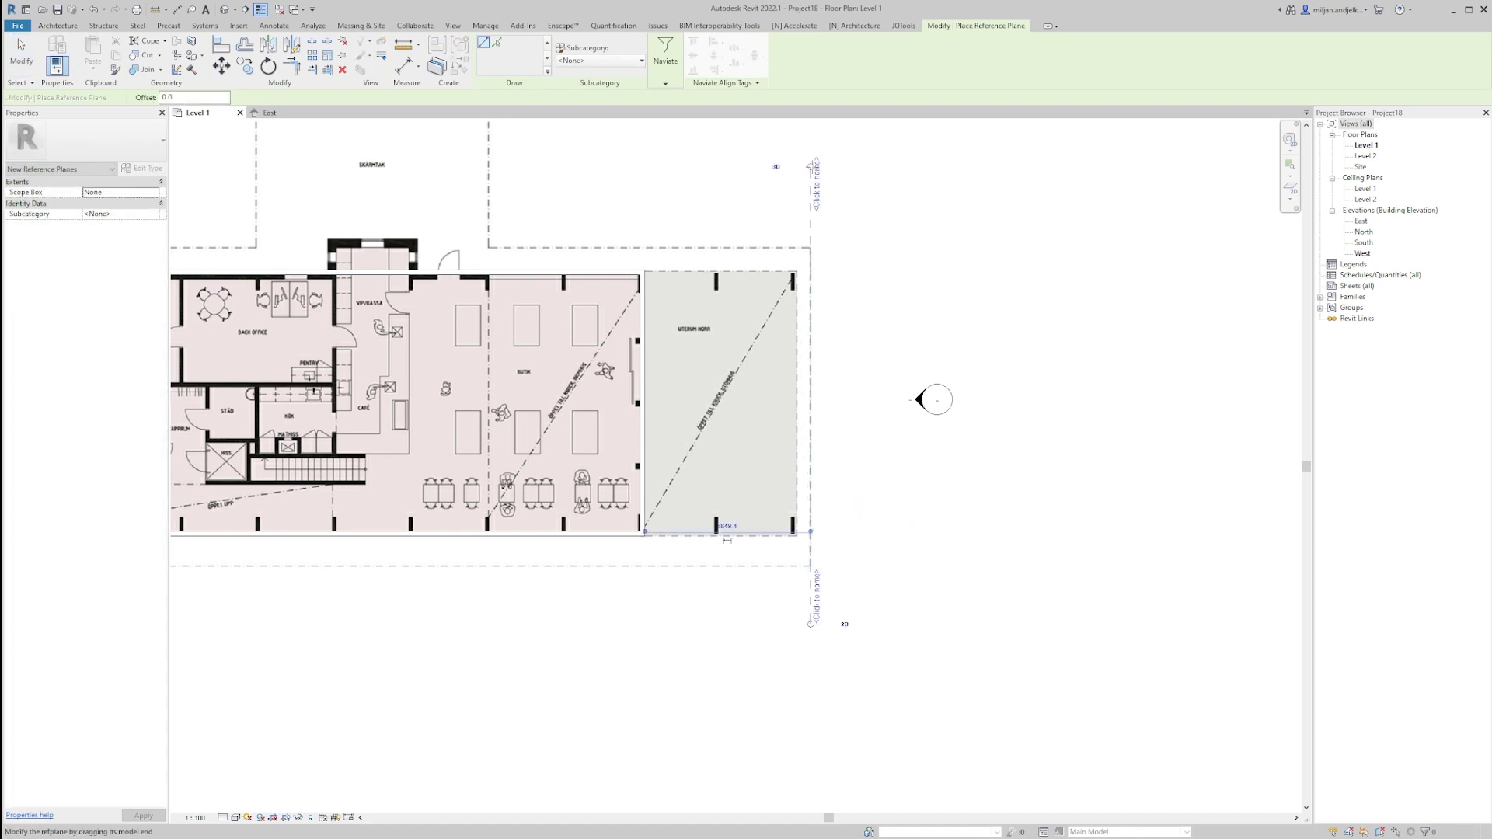
pyautogui.click(817, 189)
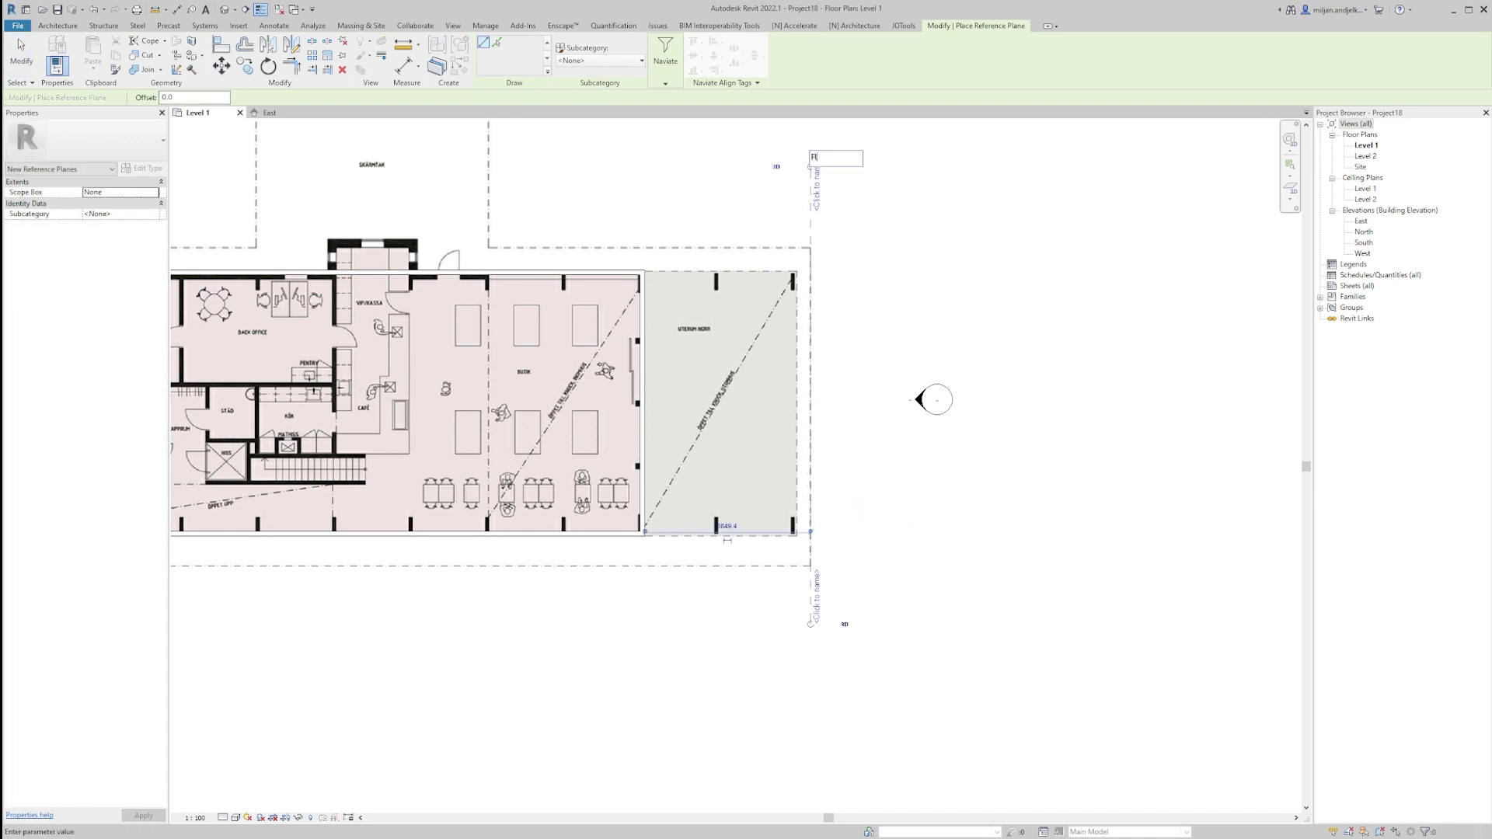
pyautogui.press('Return')
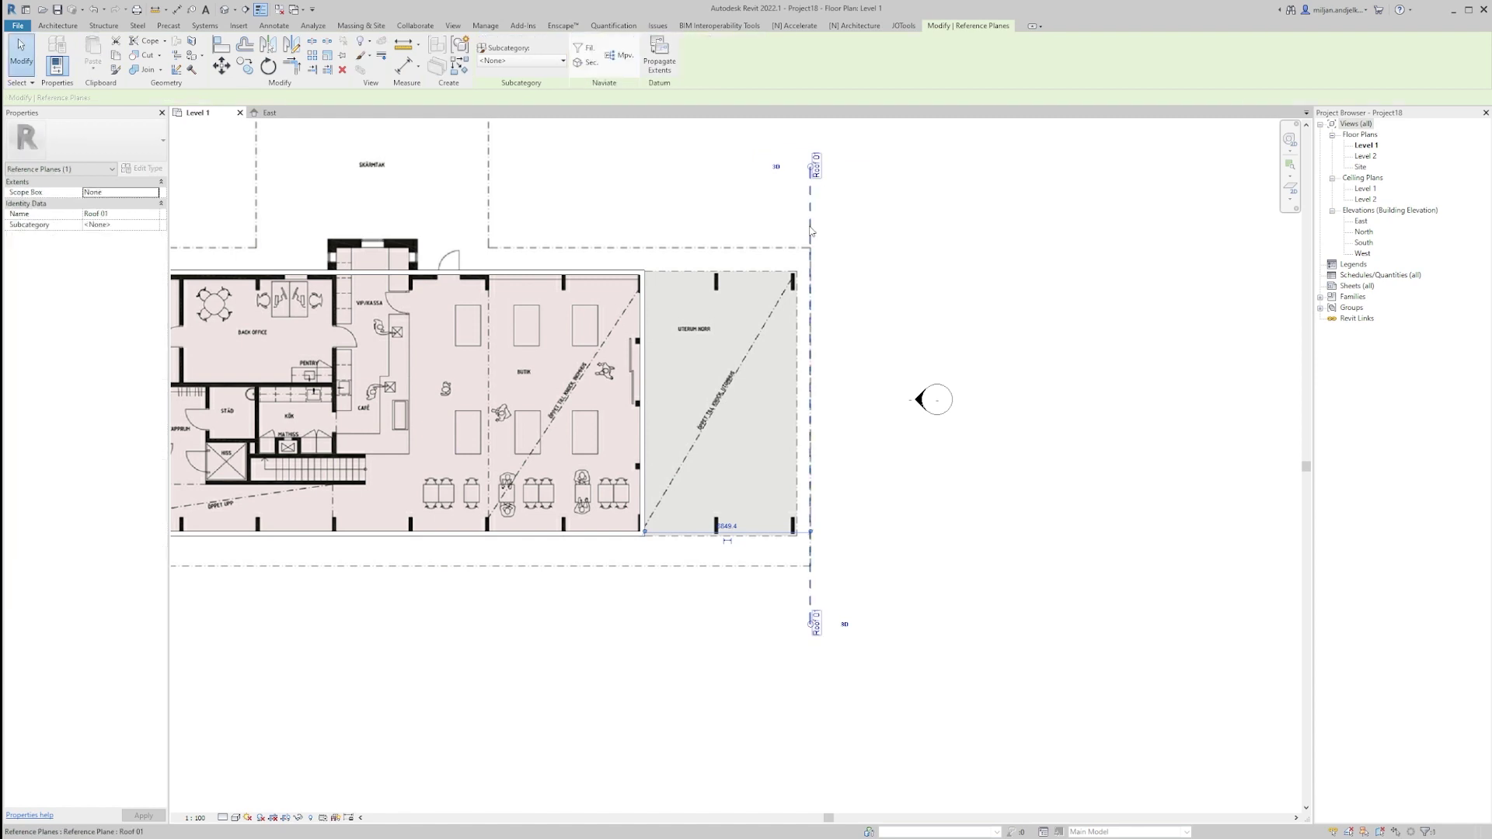
# Step: Set the distance between the Roof 01 reference plane and the east exterior wall to 6900 mm
pyautogui.scroll(3, 723, 541)
pyautogui.click(733, 522)
pyautogui.write('6')
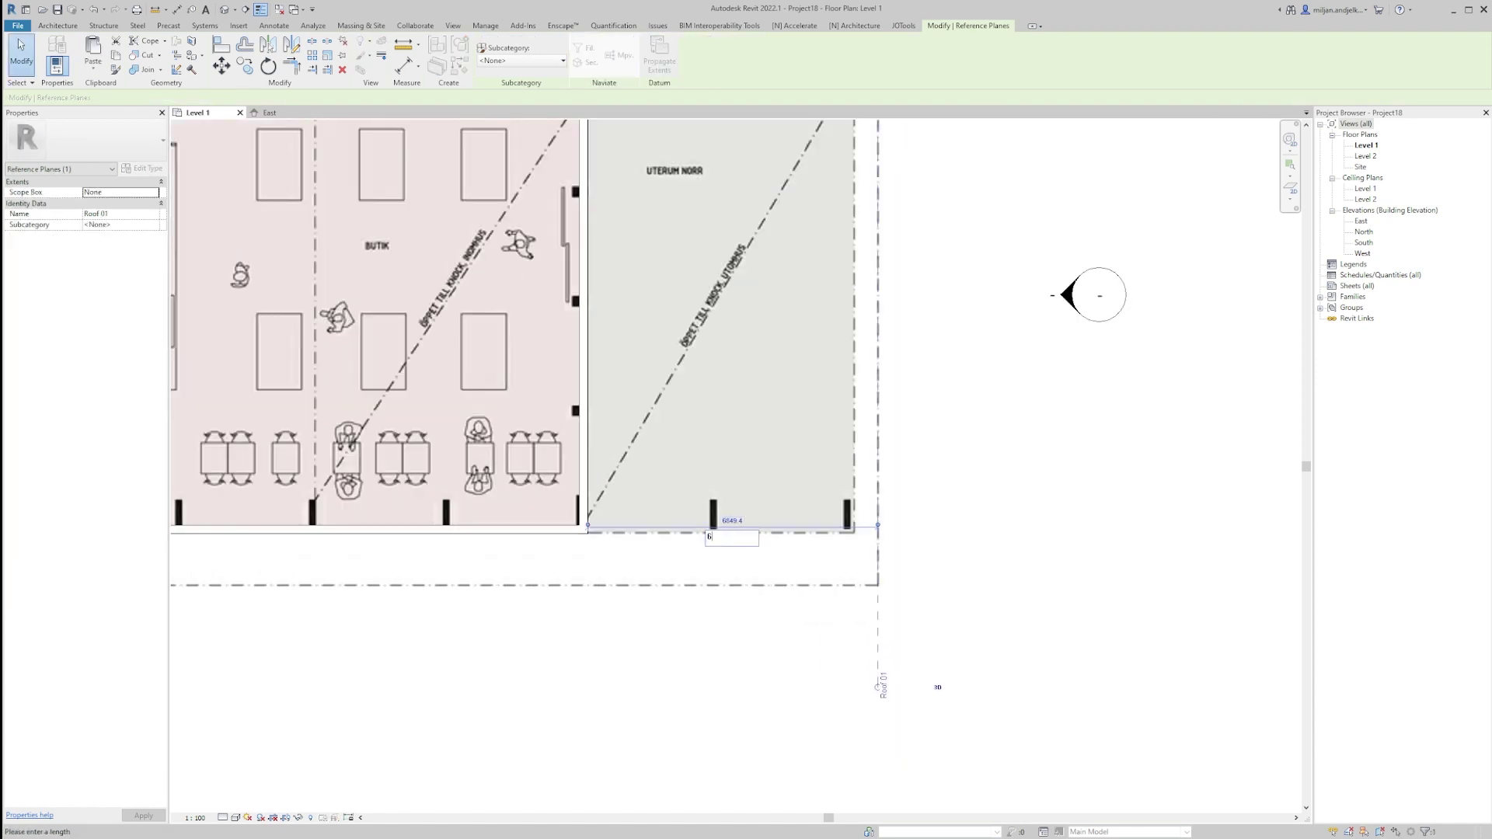
pyautogui.write('900')
pyautogui.press('Return')
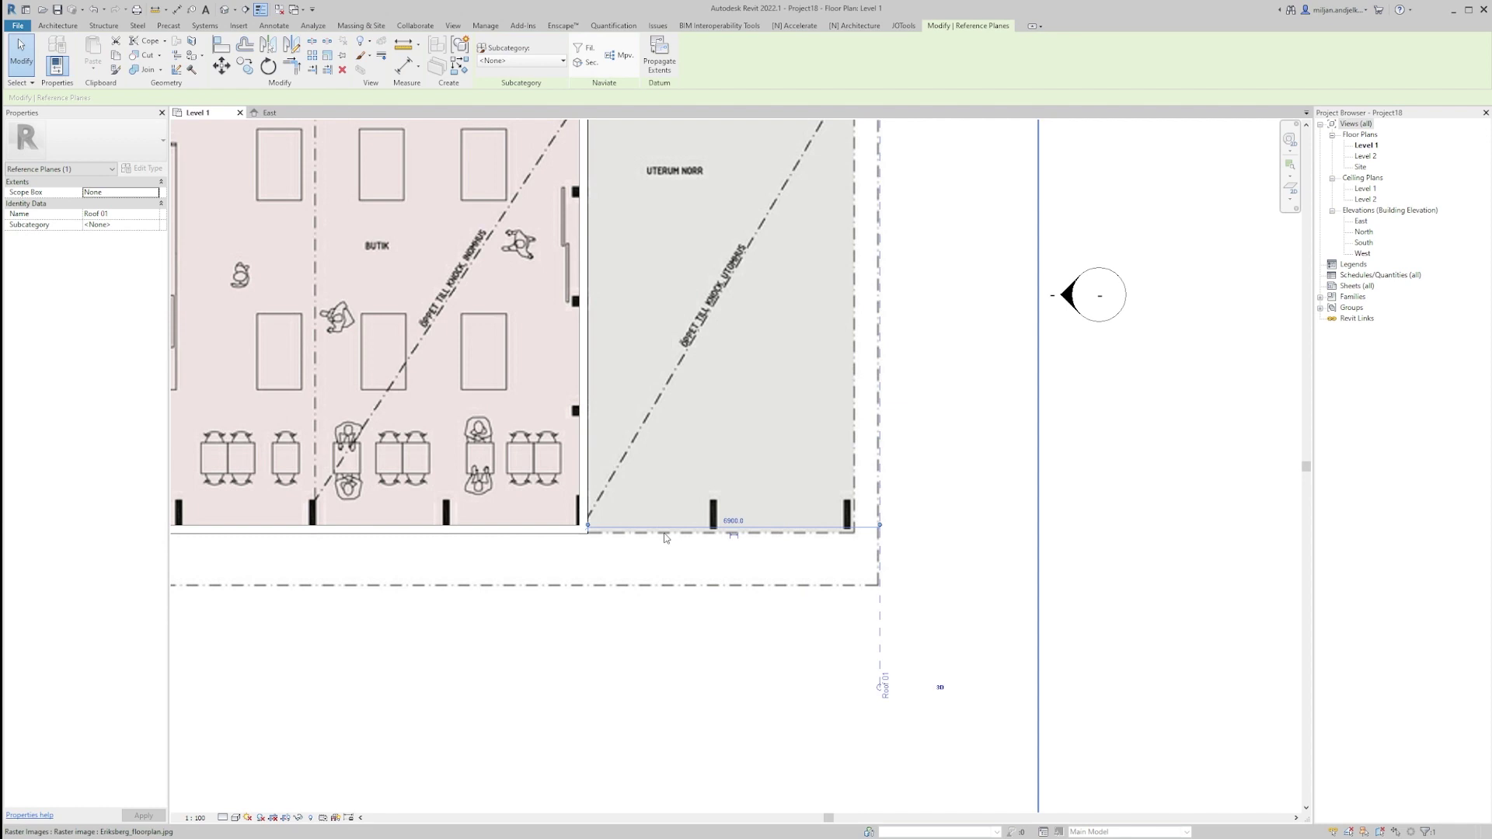
# Step: Start a Roof by Extrusion in the East elevation on reference plane Roof 01, with Level 2 as reference level and offset 0.0
pyautogui.scroll(-3, 687, 546)
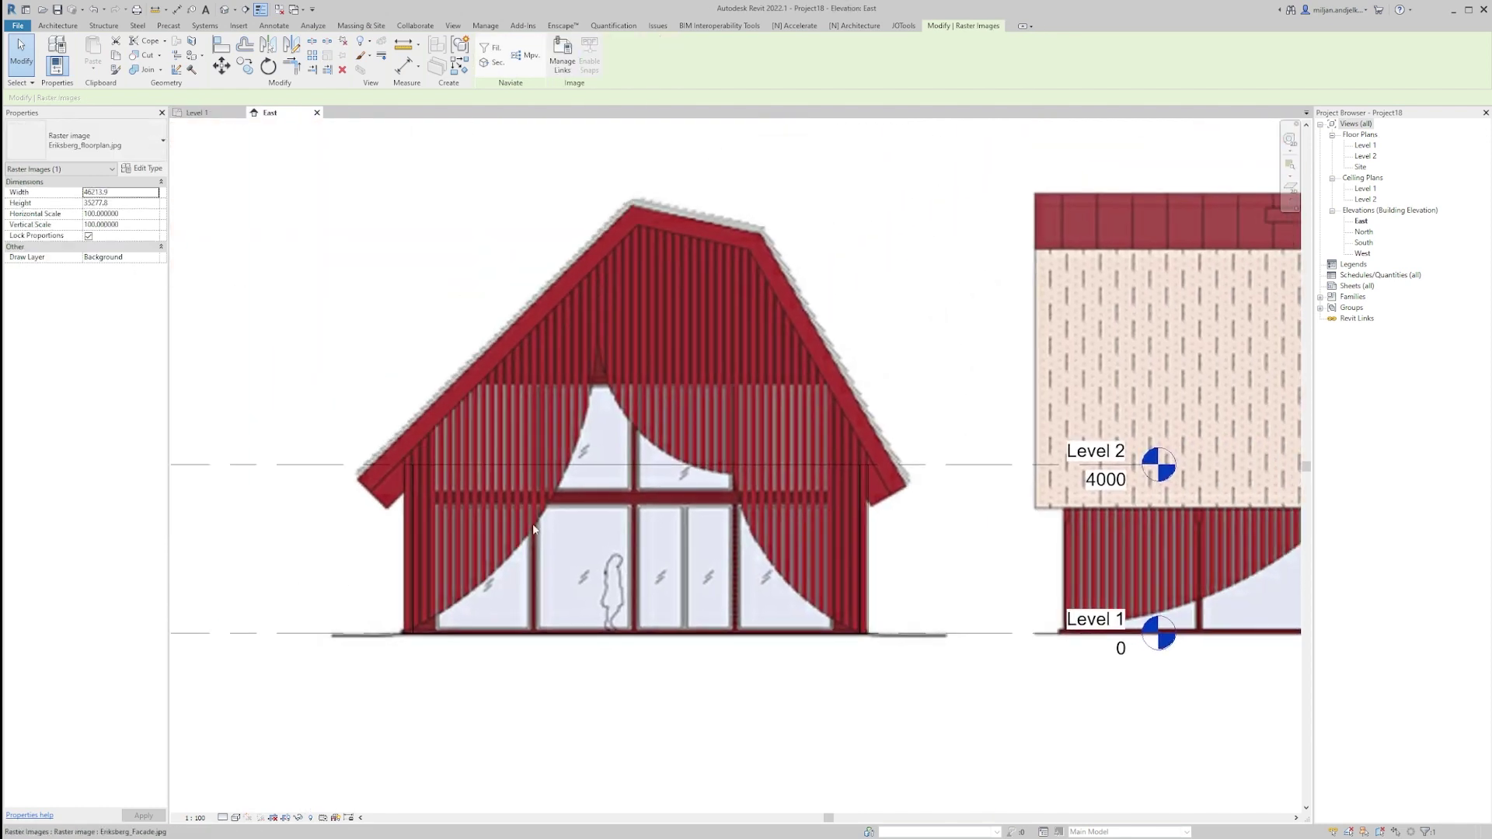
pyautogui.click(225, 66)
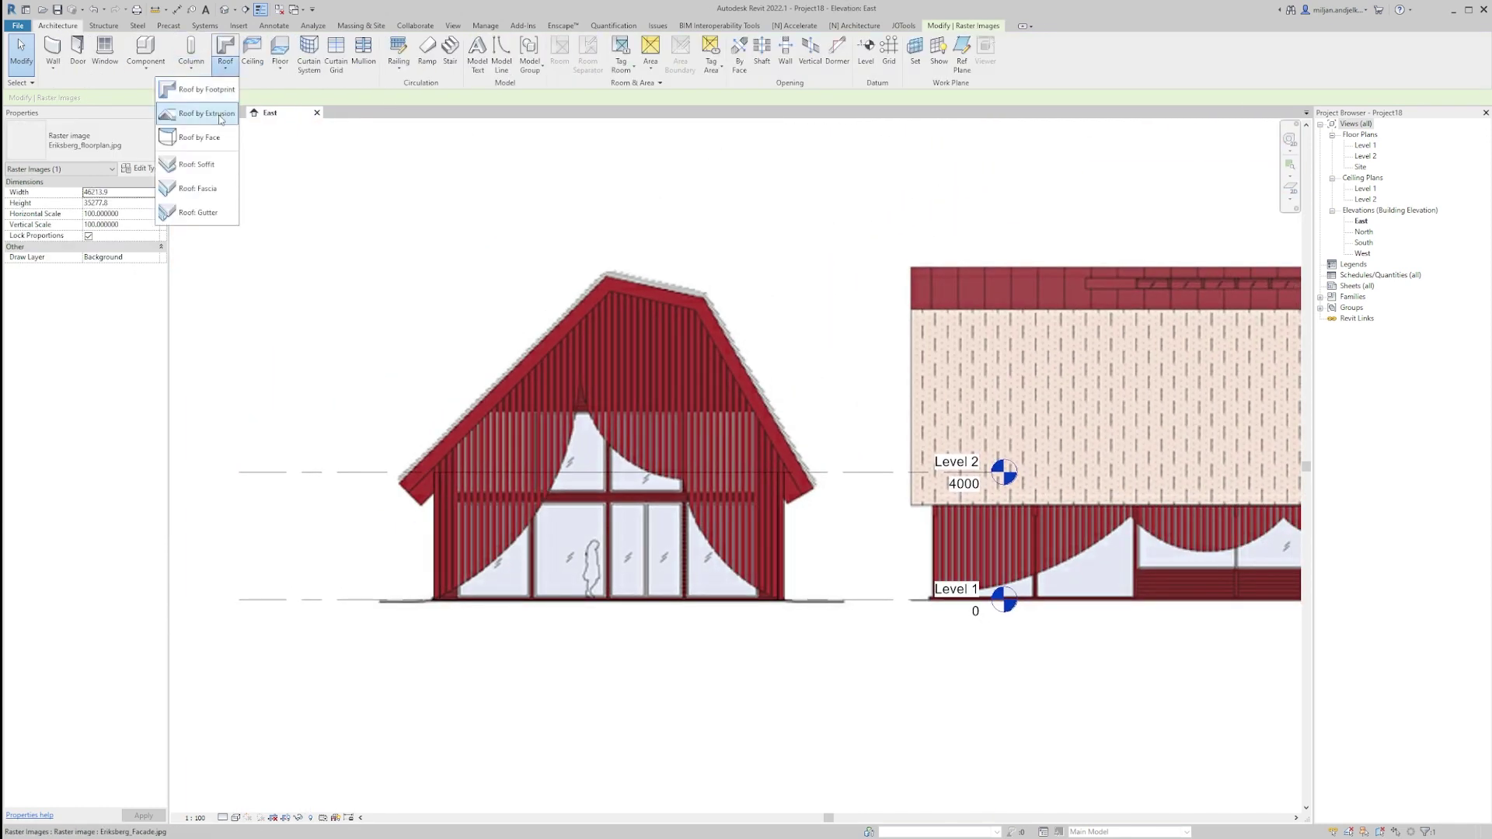
pyautogui.click(217, 119)
pyautogui.click(738, 425)
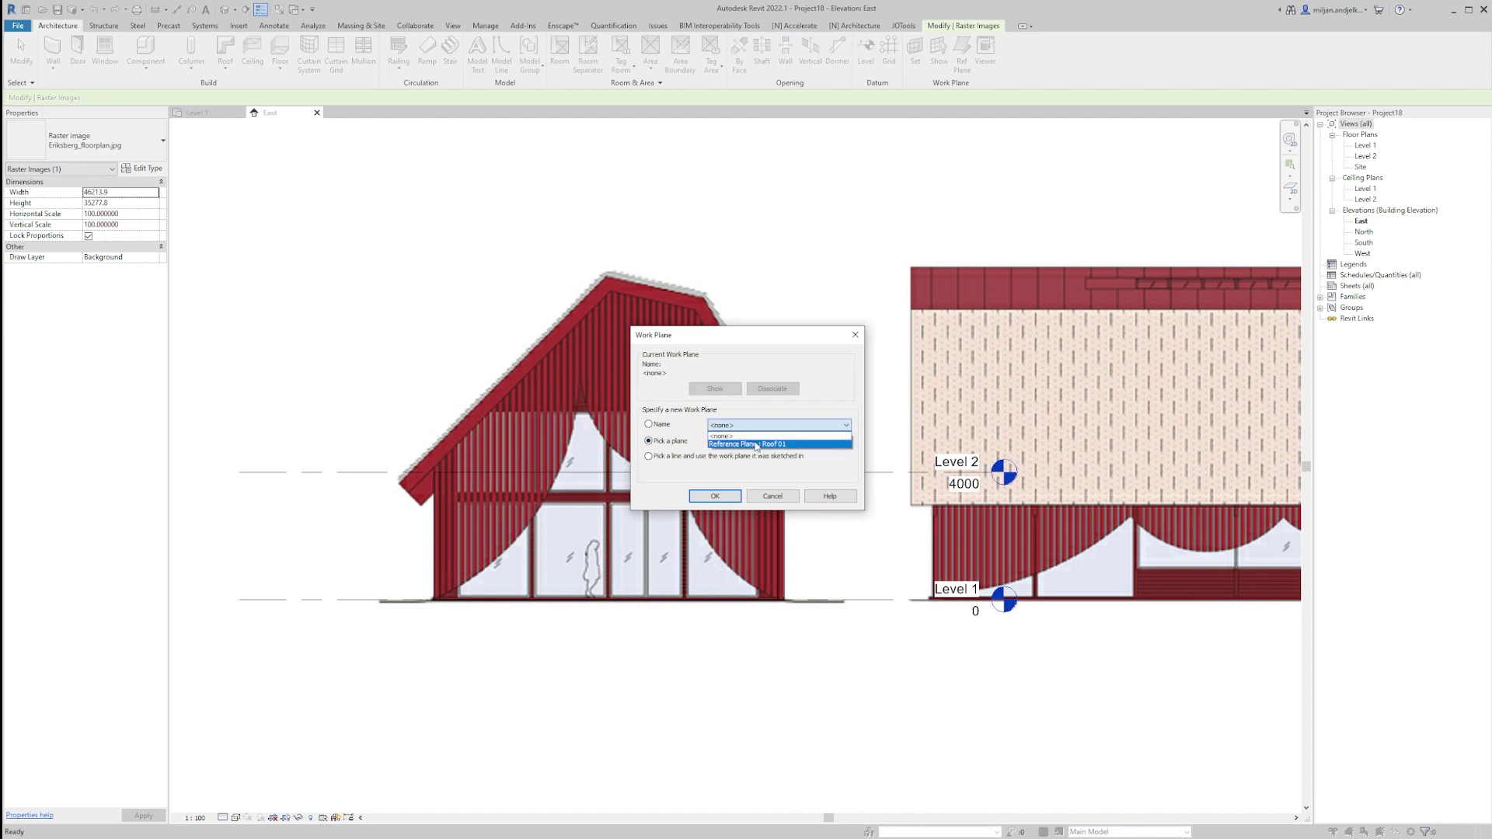
pyautogui.click(746, 441)
pyautogui.click(715, 497)
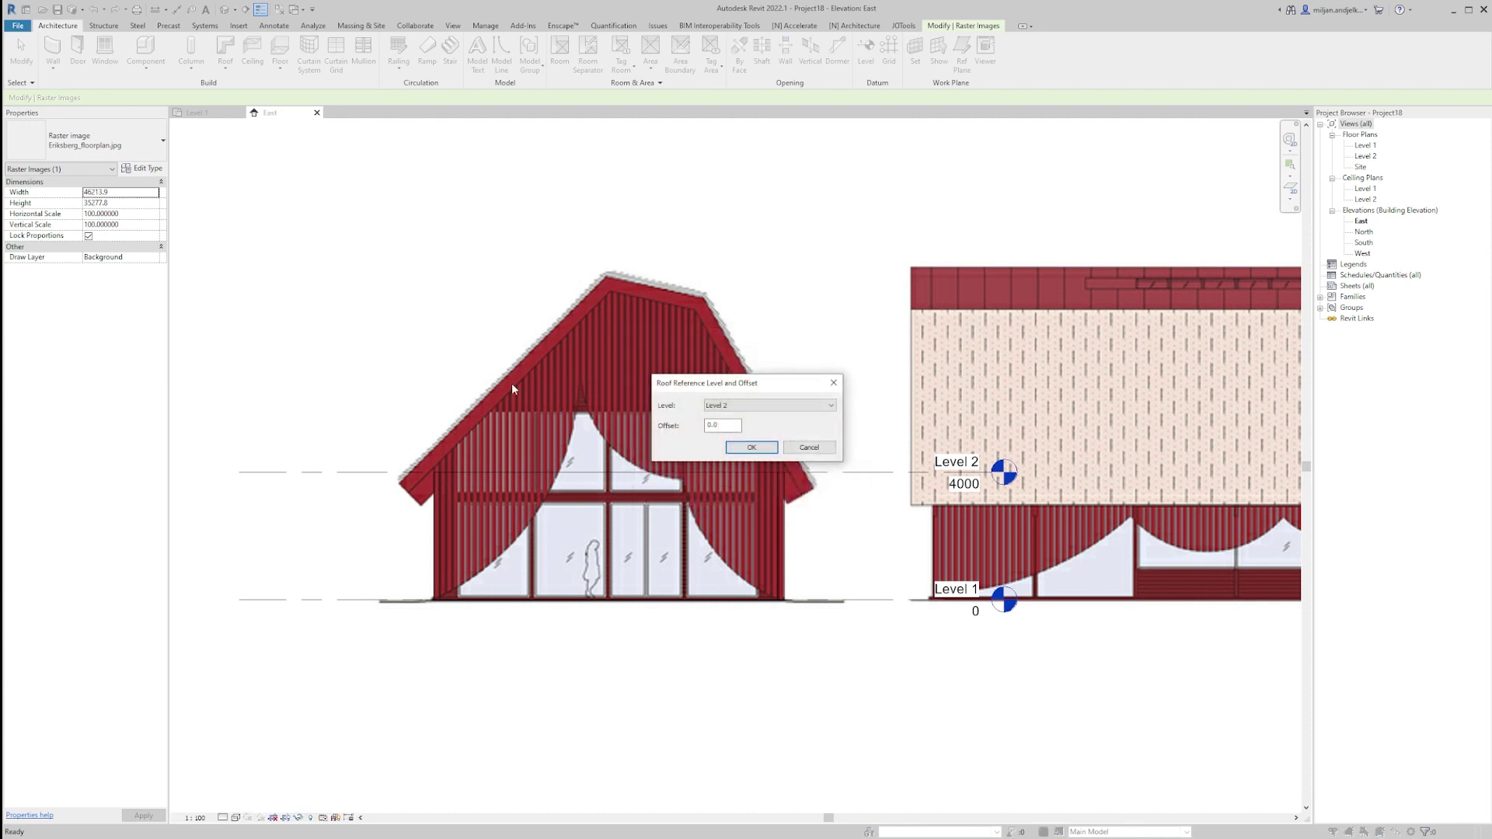
pyautogui.click(751, 447)
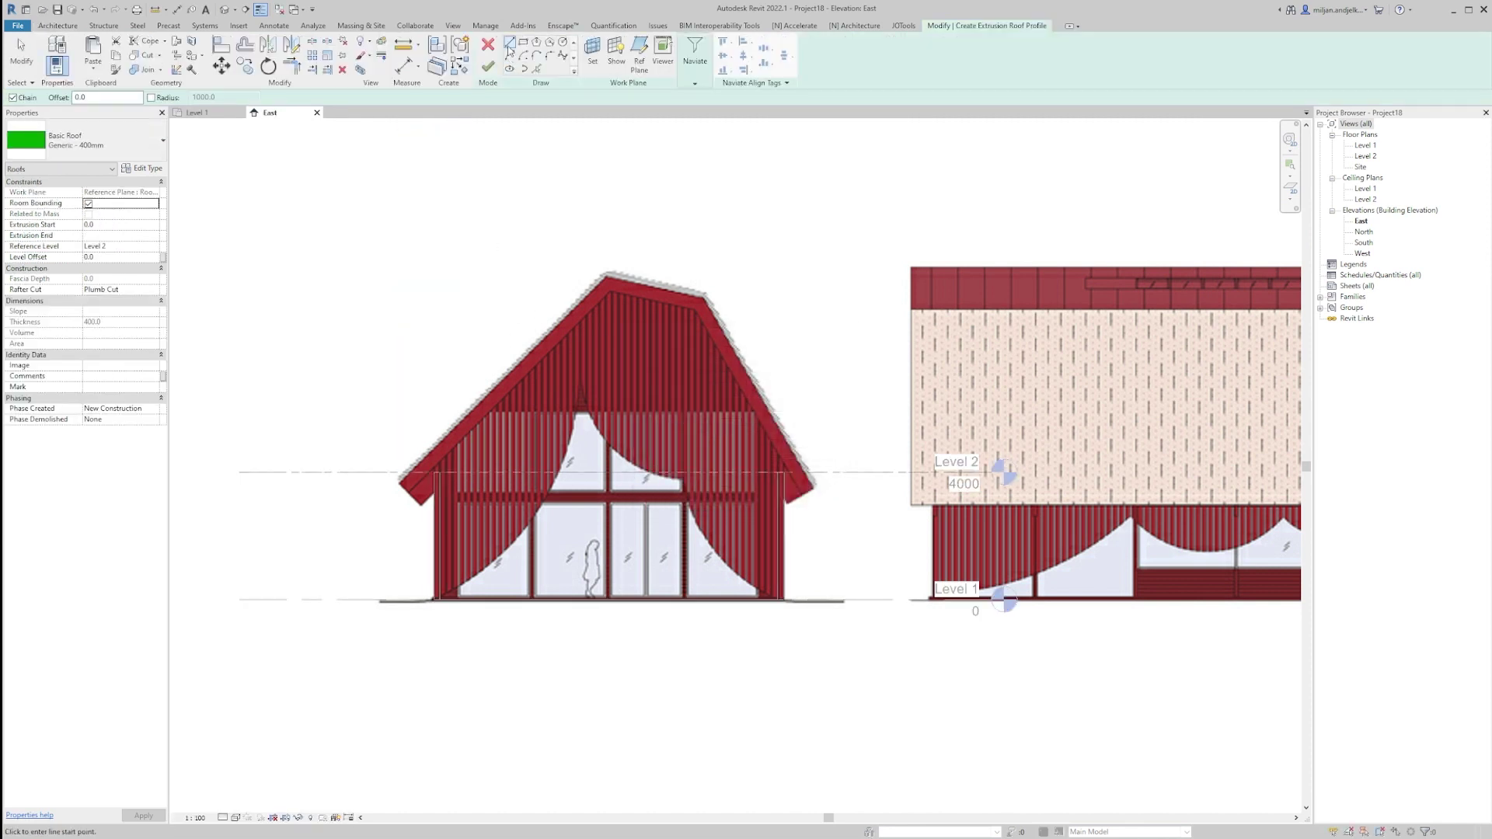
# Step: Trace the gable's roof edge with a chain of three lines from eave to eave and finish the Generic - 400mm roof
pyautogui.scroll(5, 425, 439)
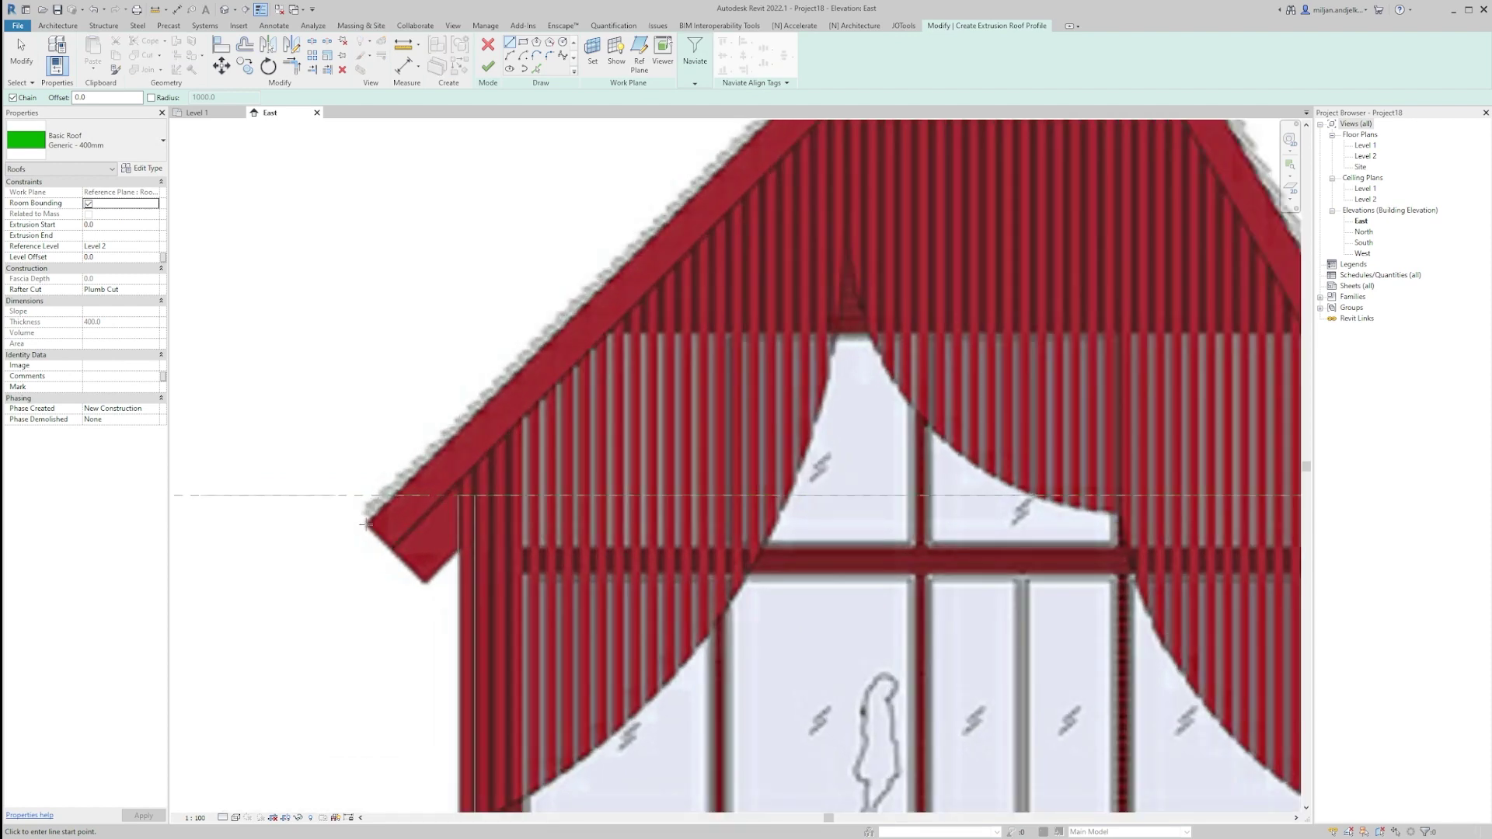
pyautogui.click(365, 523)
pyautogui.scroll(-3, 365, 524)
pyautogui.scroll(4, 703, 211)
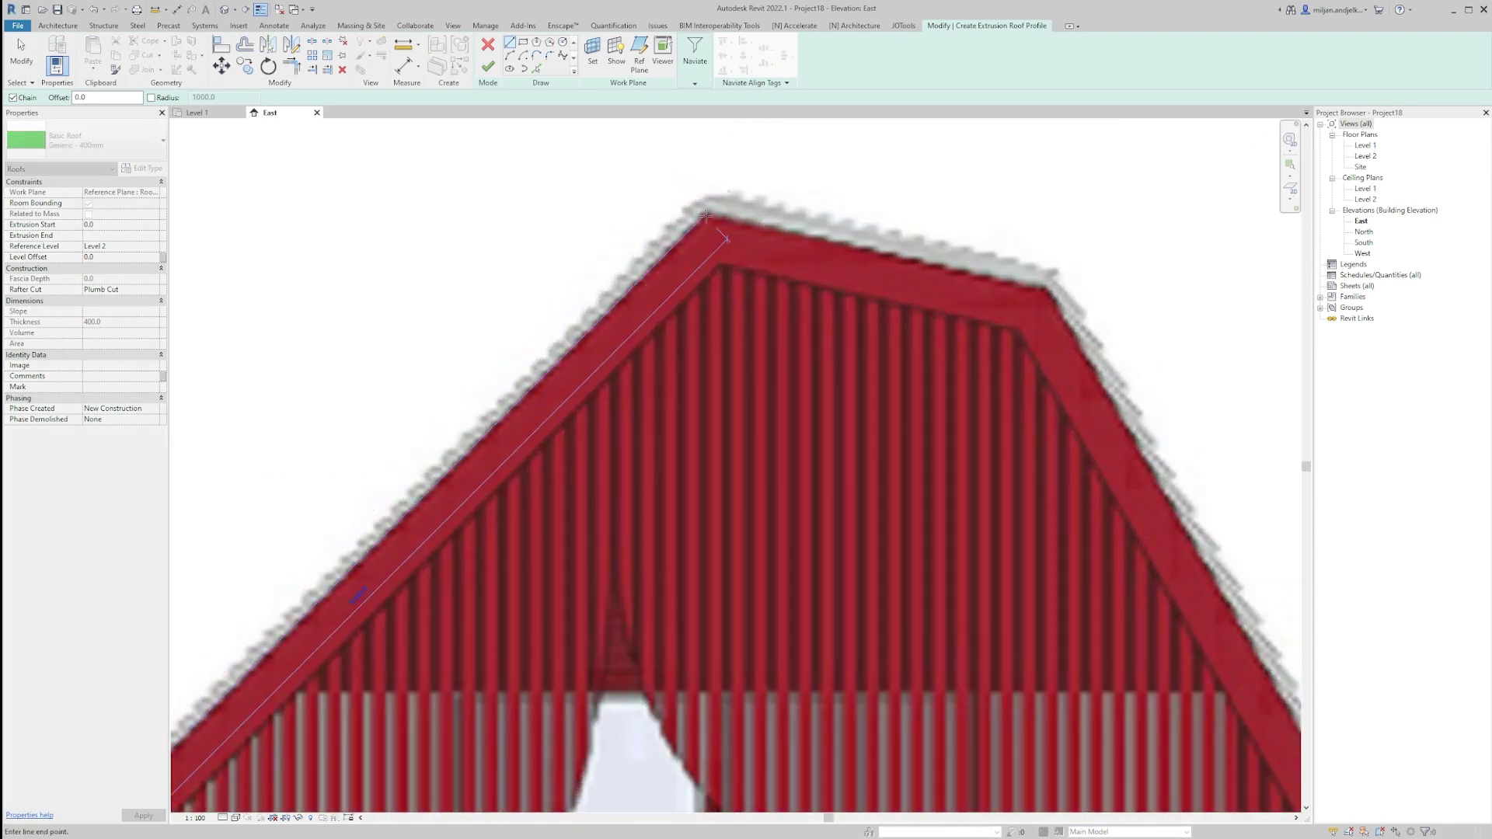
pyautogui.click(705, 216)
pyautogui.click(1043, 287)
pyautogui.scroll(-2, 1041, 289)
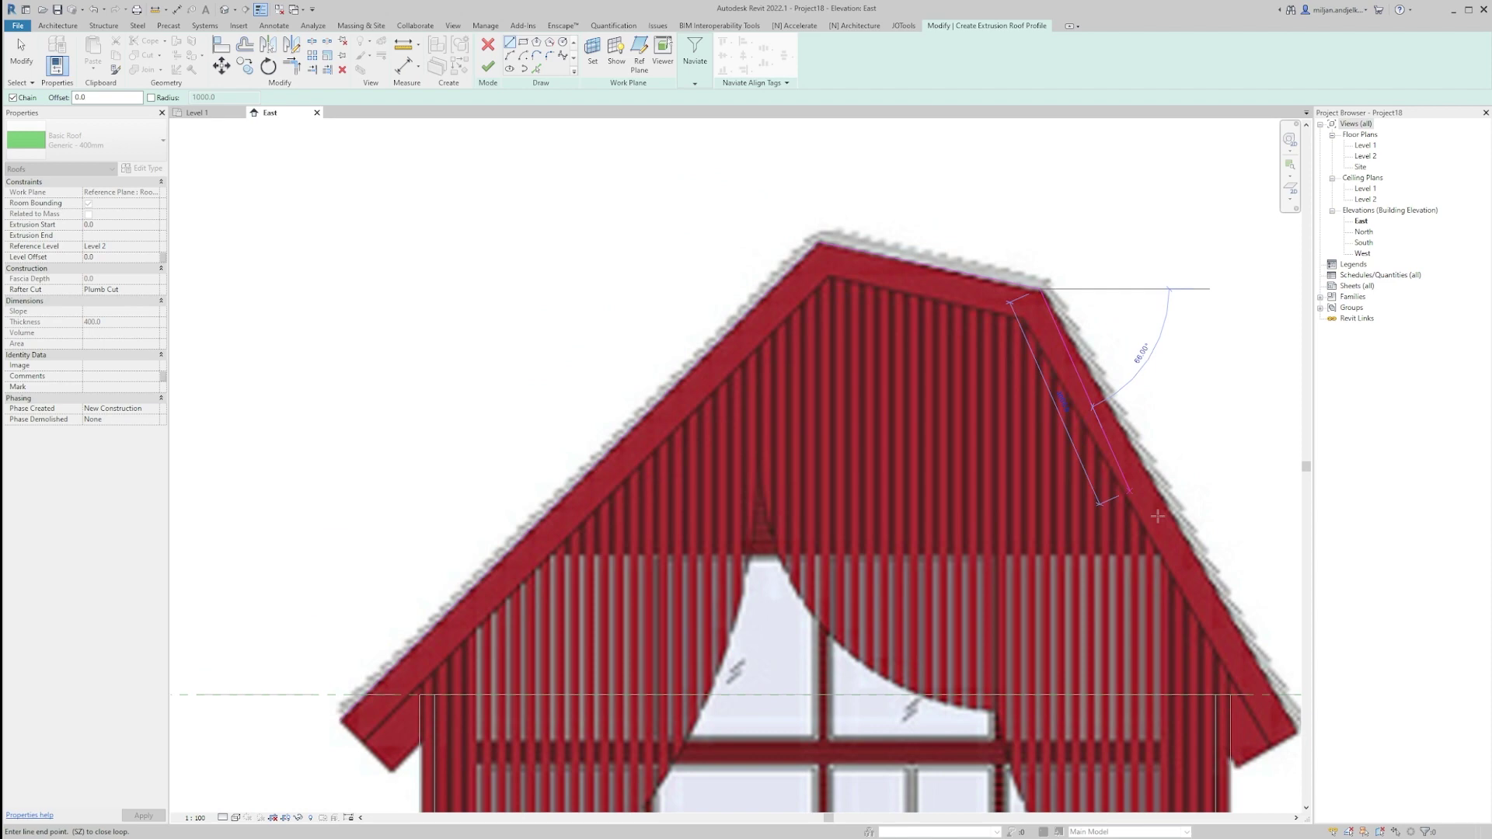
pyautogui.scroll(5, 1274, 723)
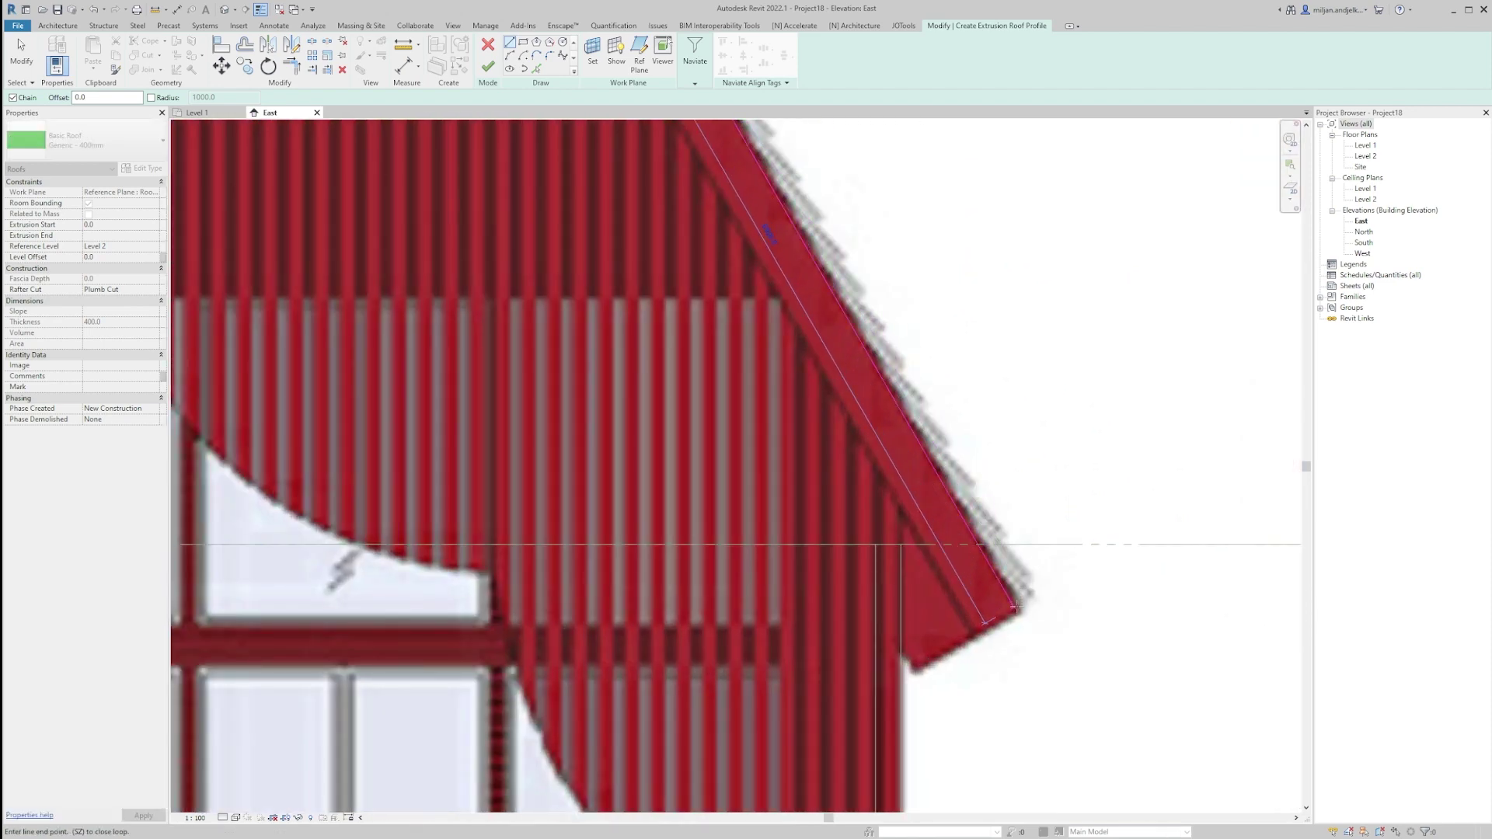
pyautogui.click(1016, 607)
pyautogui.scroll(-3, 1015, 614)
pyautogui.click(488, 66)
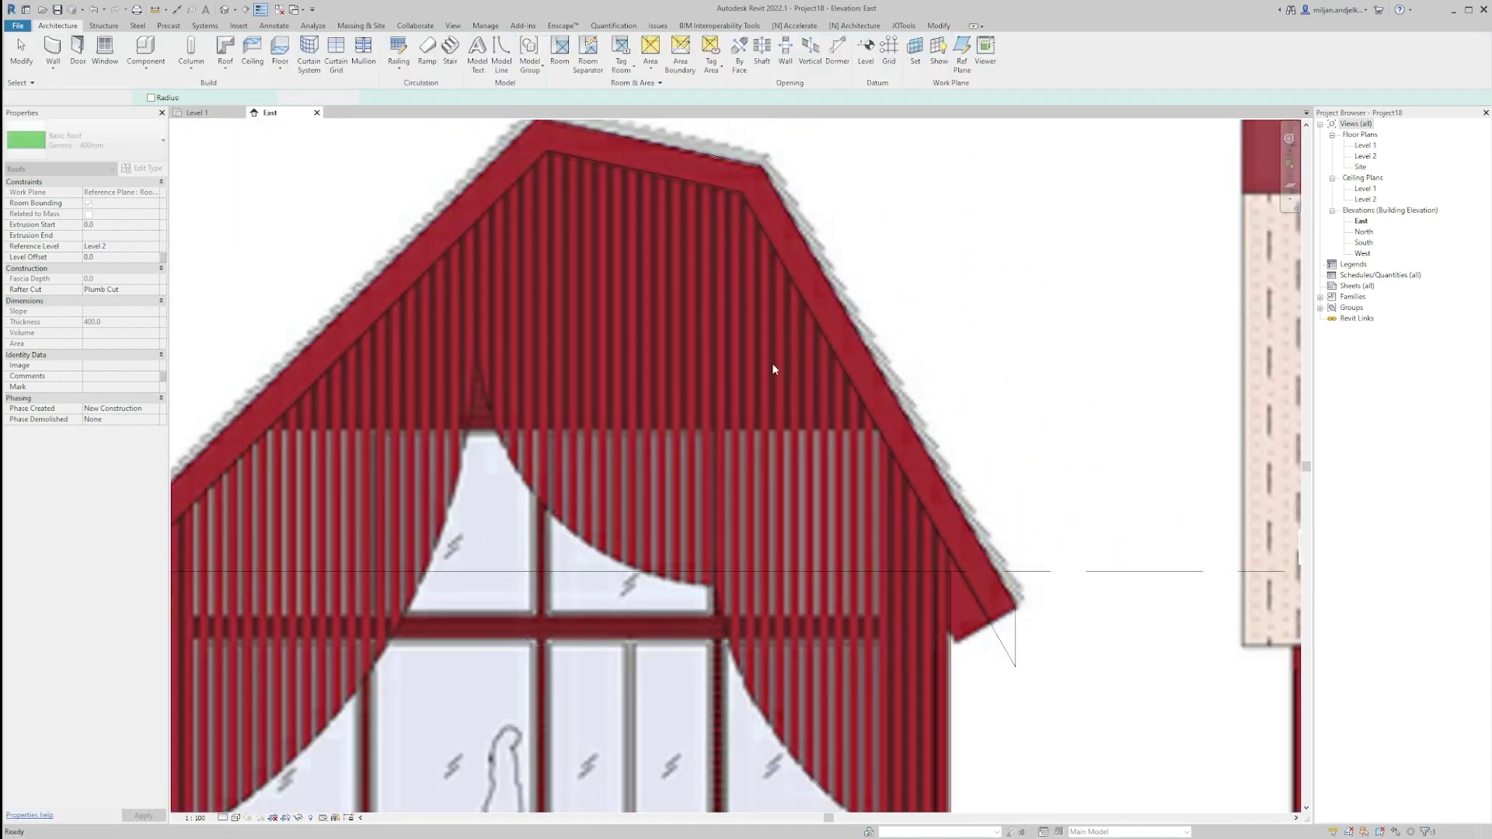
# Step: Set the roof's rafter cut to Two Cut - Square and its fascia depth to 400 mm
pyautogui.scroll(-2, 952, 493)
pyautogui.scroll(2, 685, 514)
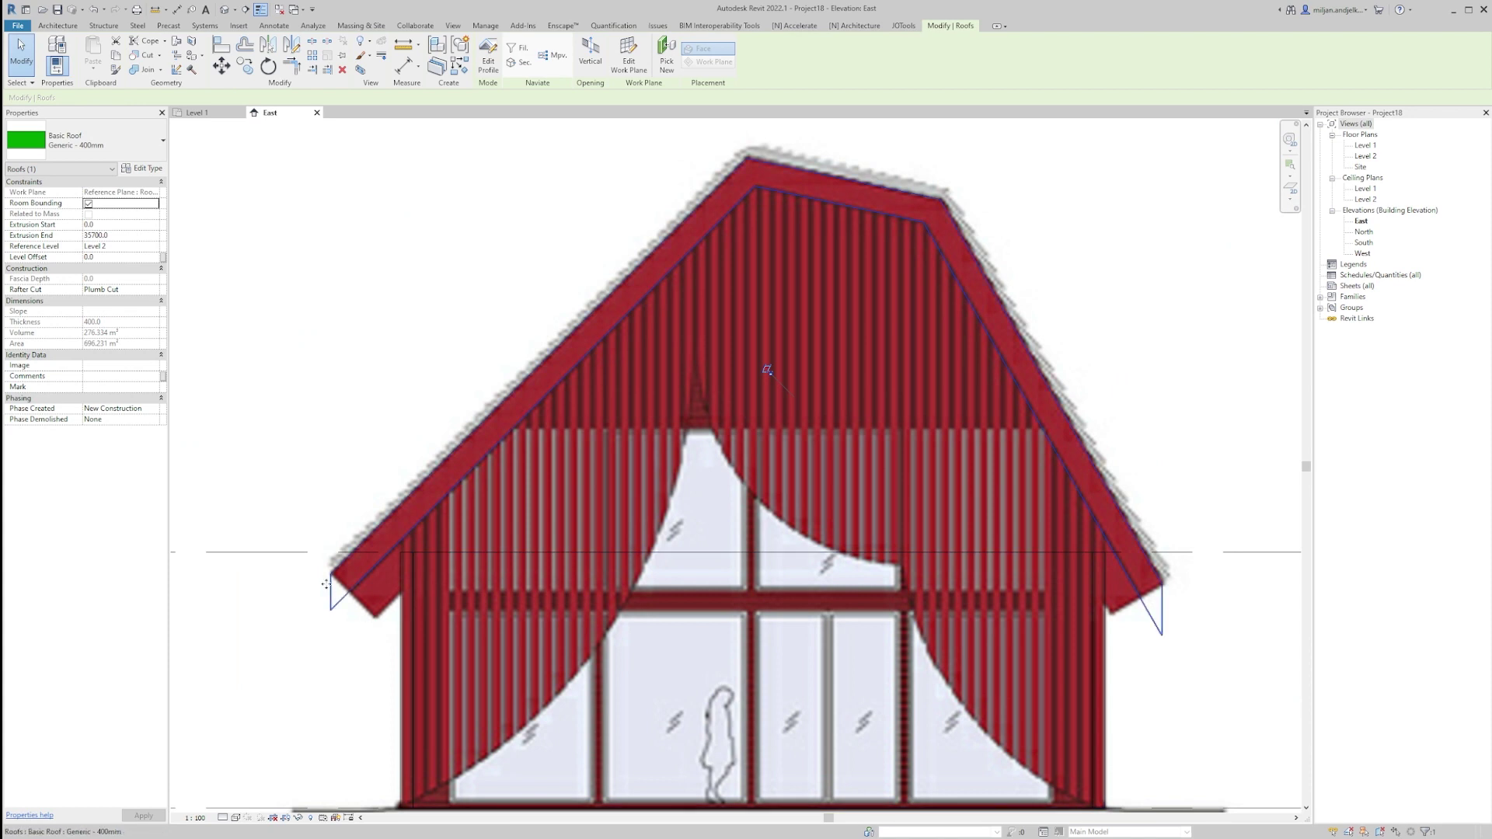
pyautogui.scroll(4, 326, 583)
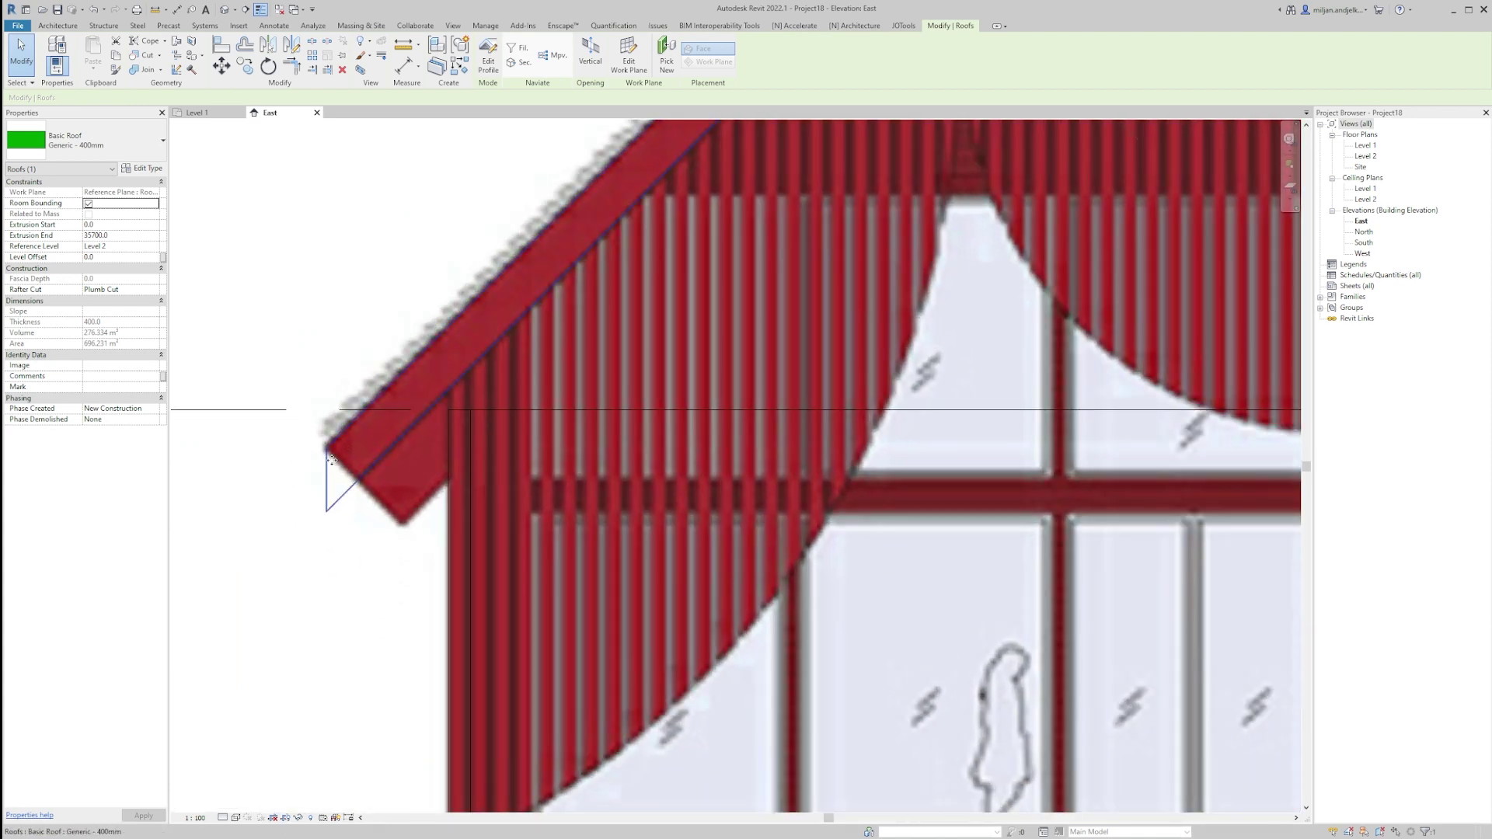
pyautogui.click(156, 292)
pyautogui.click(133, 318)
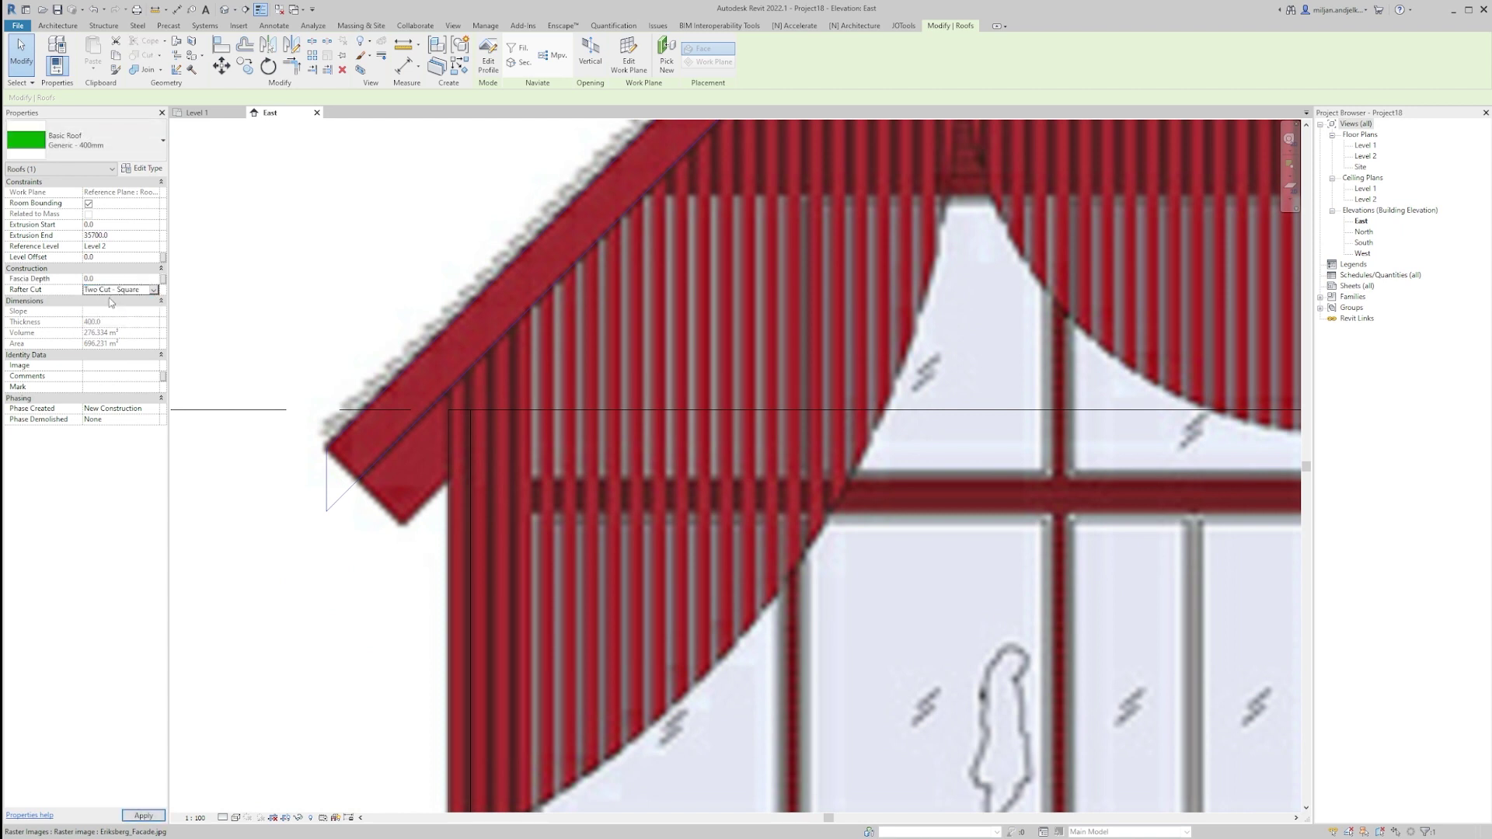
pyautogui.click(101, 277)
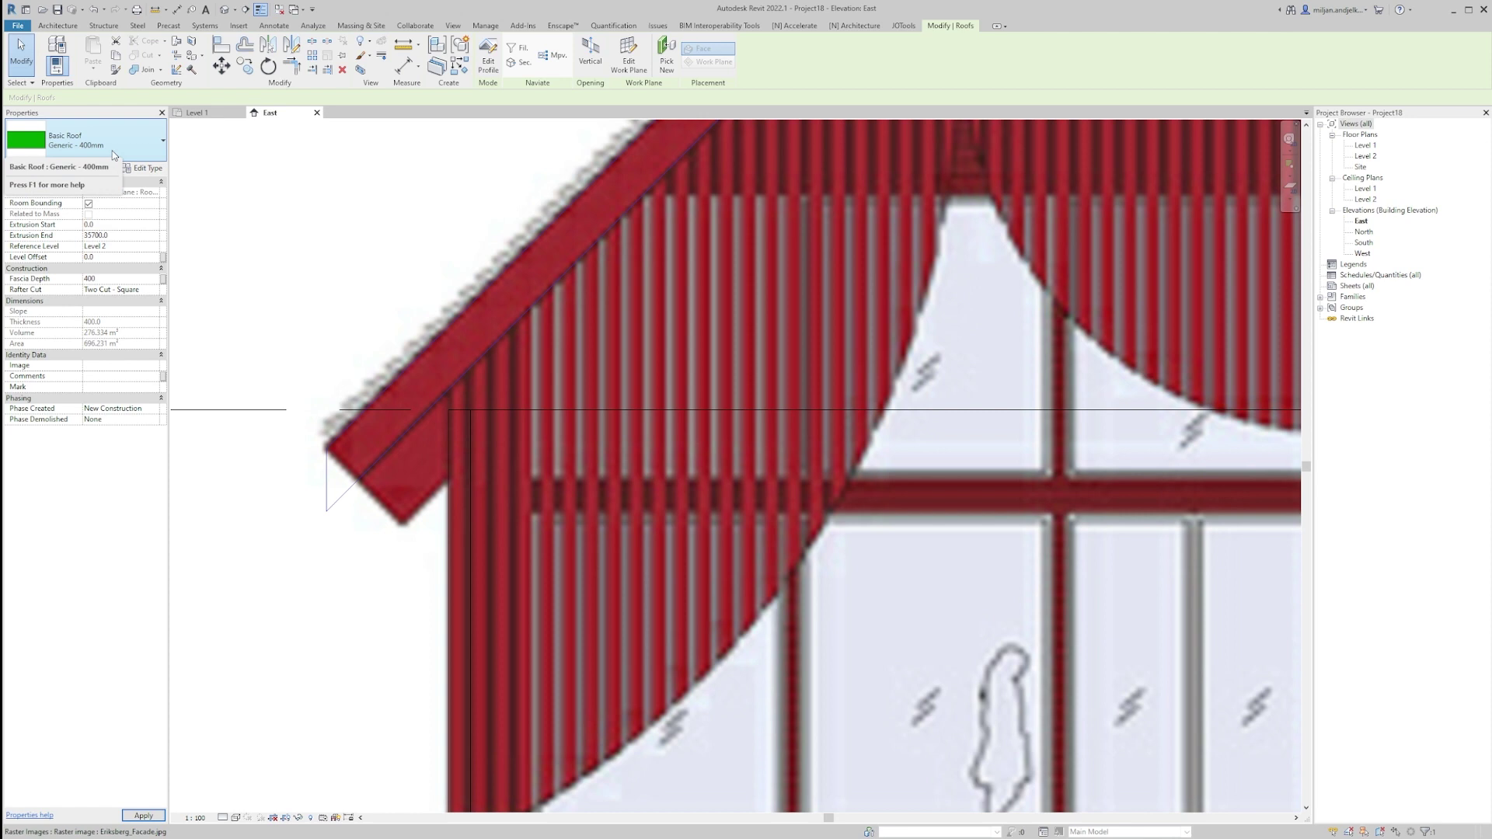
pyautogui.scroll(-2, 319, 466)
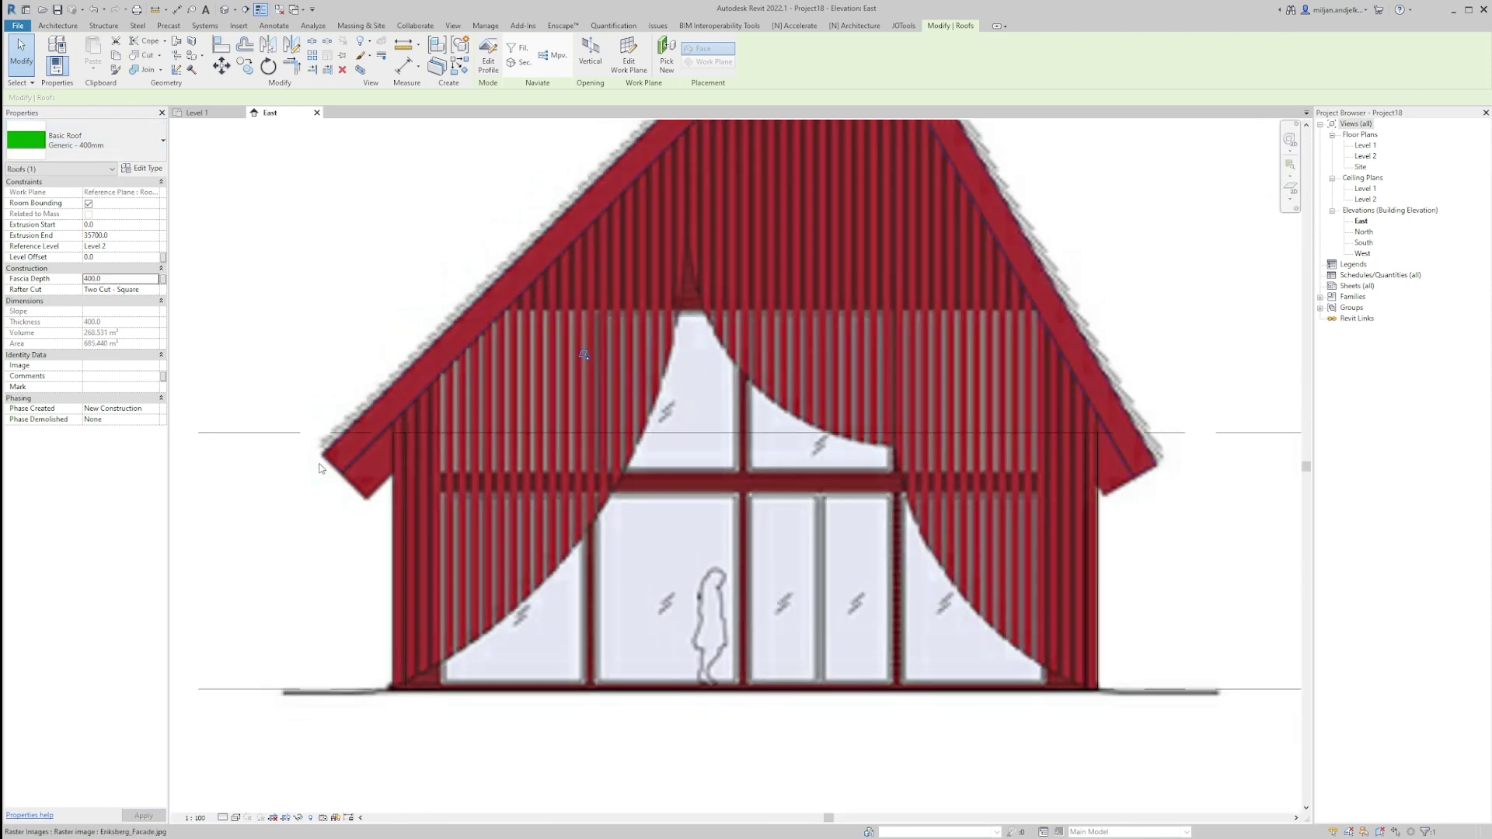
pyautogui.scroll(-2, 320, 468)
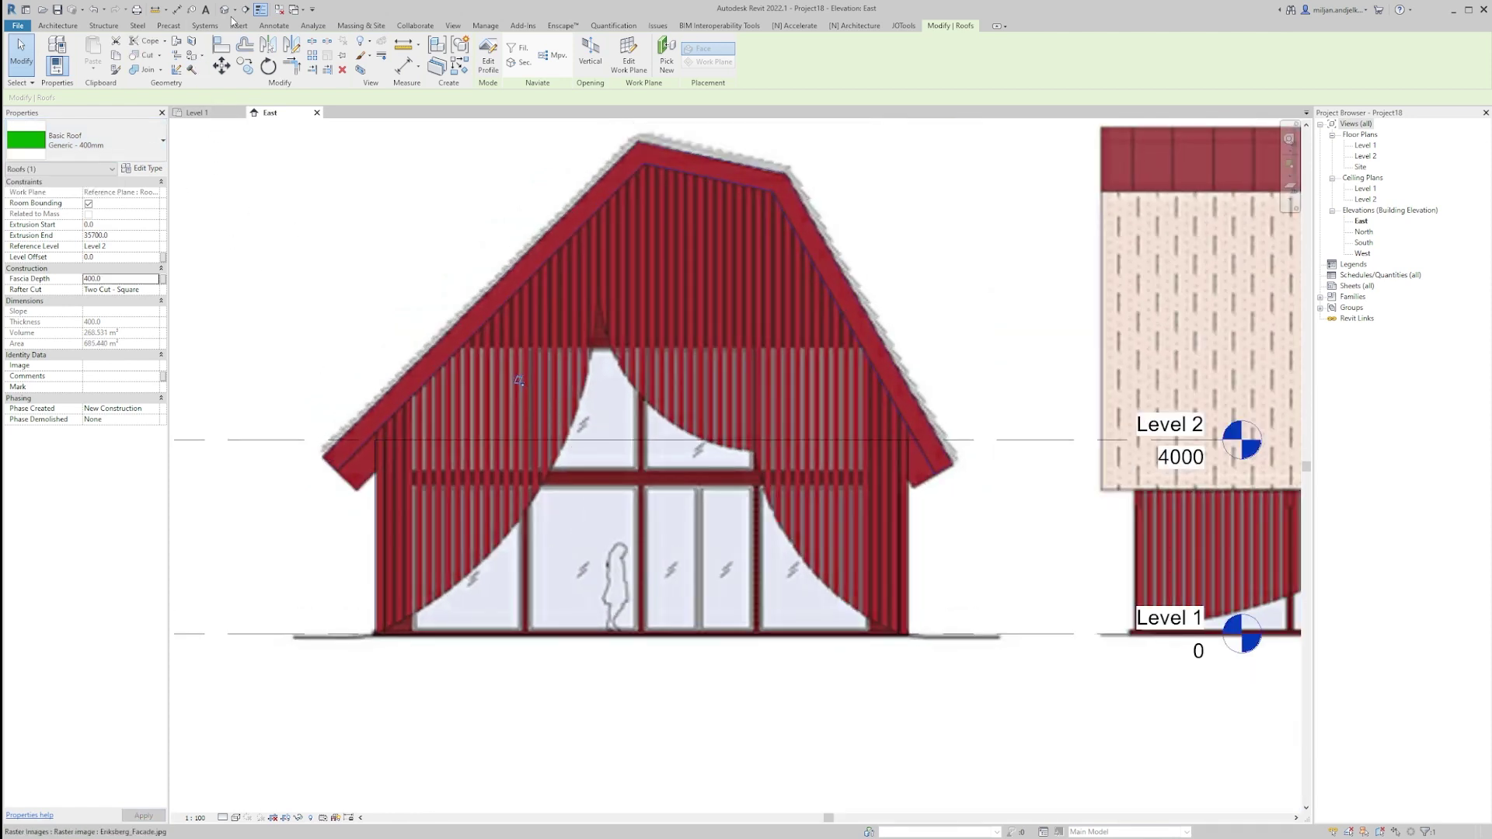
# Step: Open the default 3D view and attach the tops of all four exterior walls to the roof
pyautogui.click(230, 10)
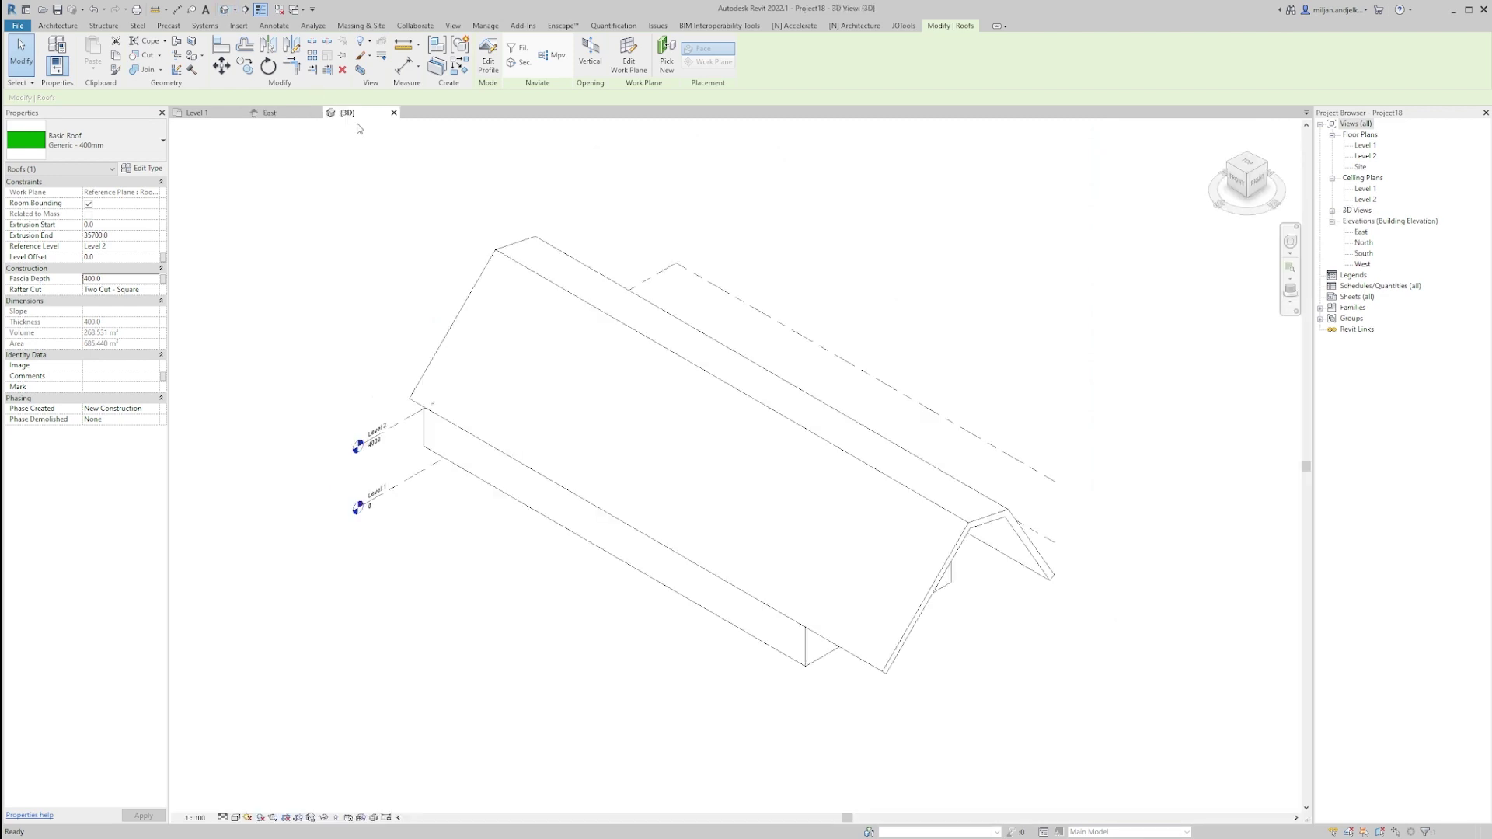
pyautogui.keyDown('shift'); pyautogui.moveTo(622, 496); pyautogui.dragTo(633, 503, button='middle'); pyautogui.keyUp('shift')
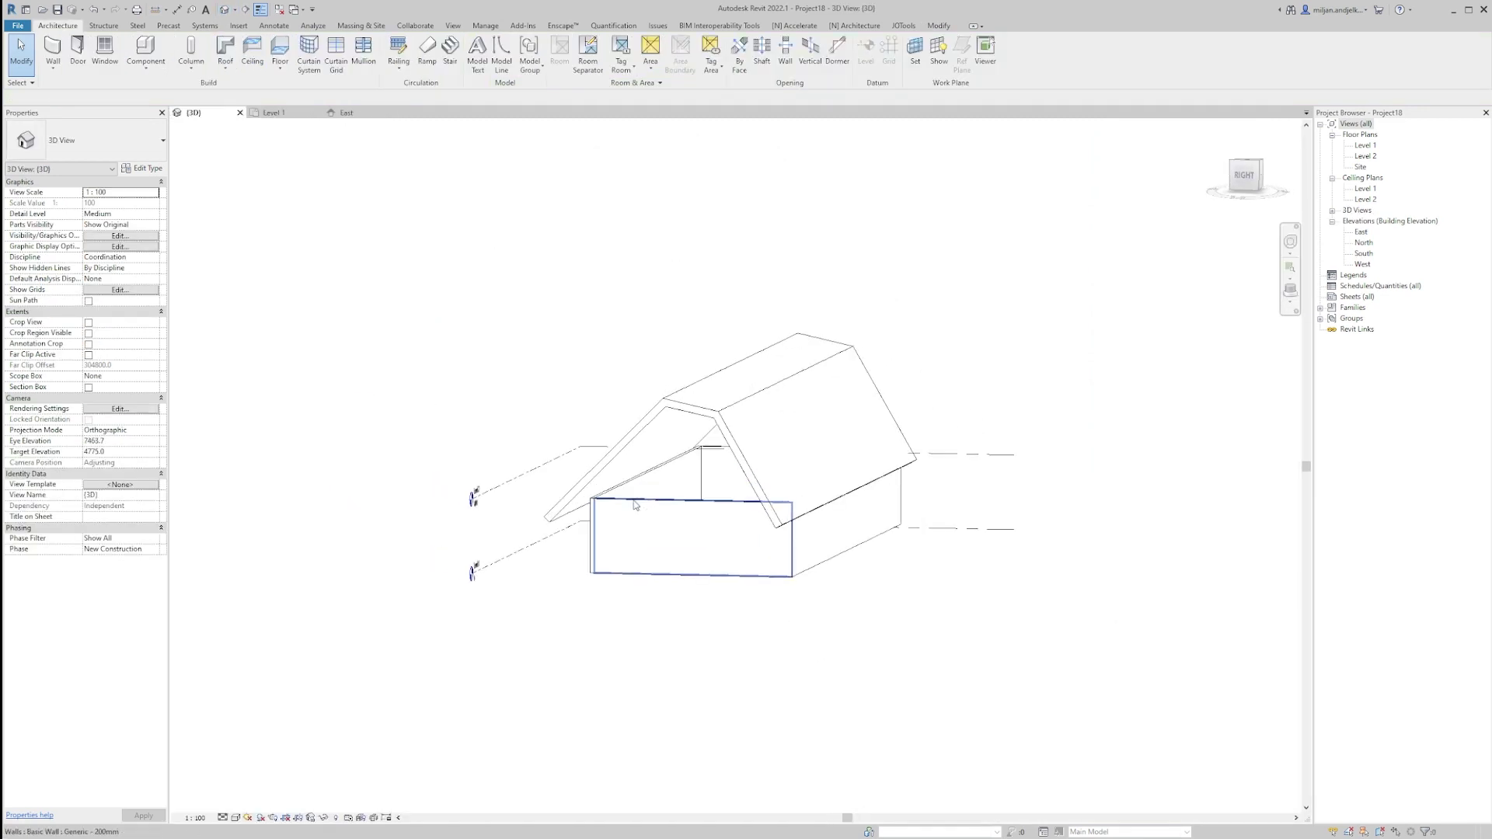
pyautogui.scroll(1, 635, 505)
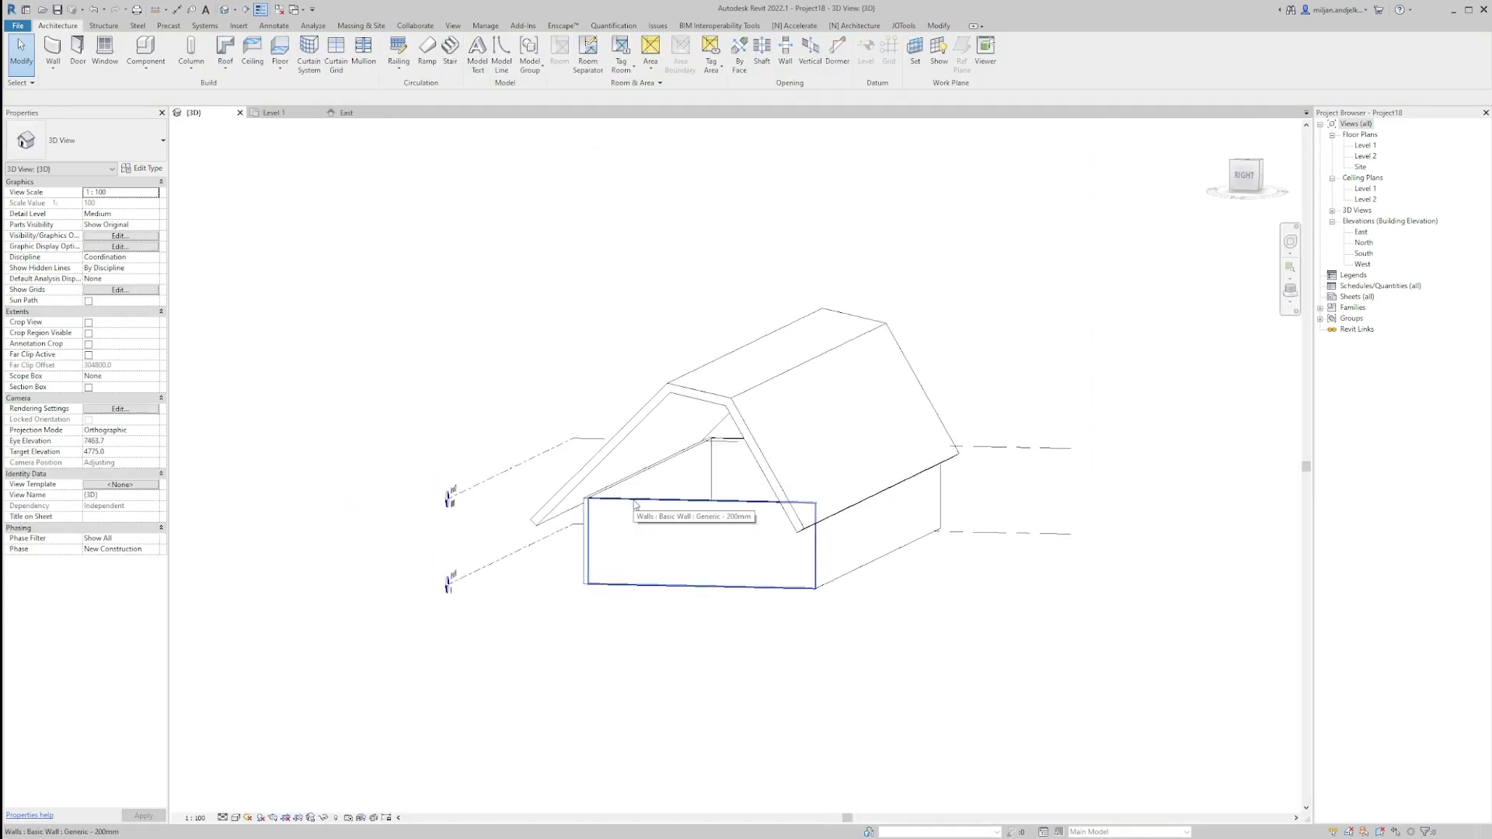
pyautogui.press('Tab')
pyautogui.click(635, 505)
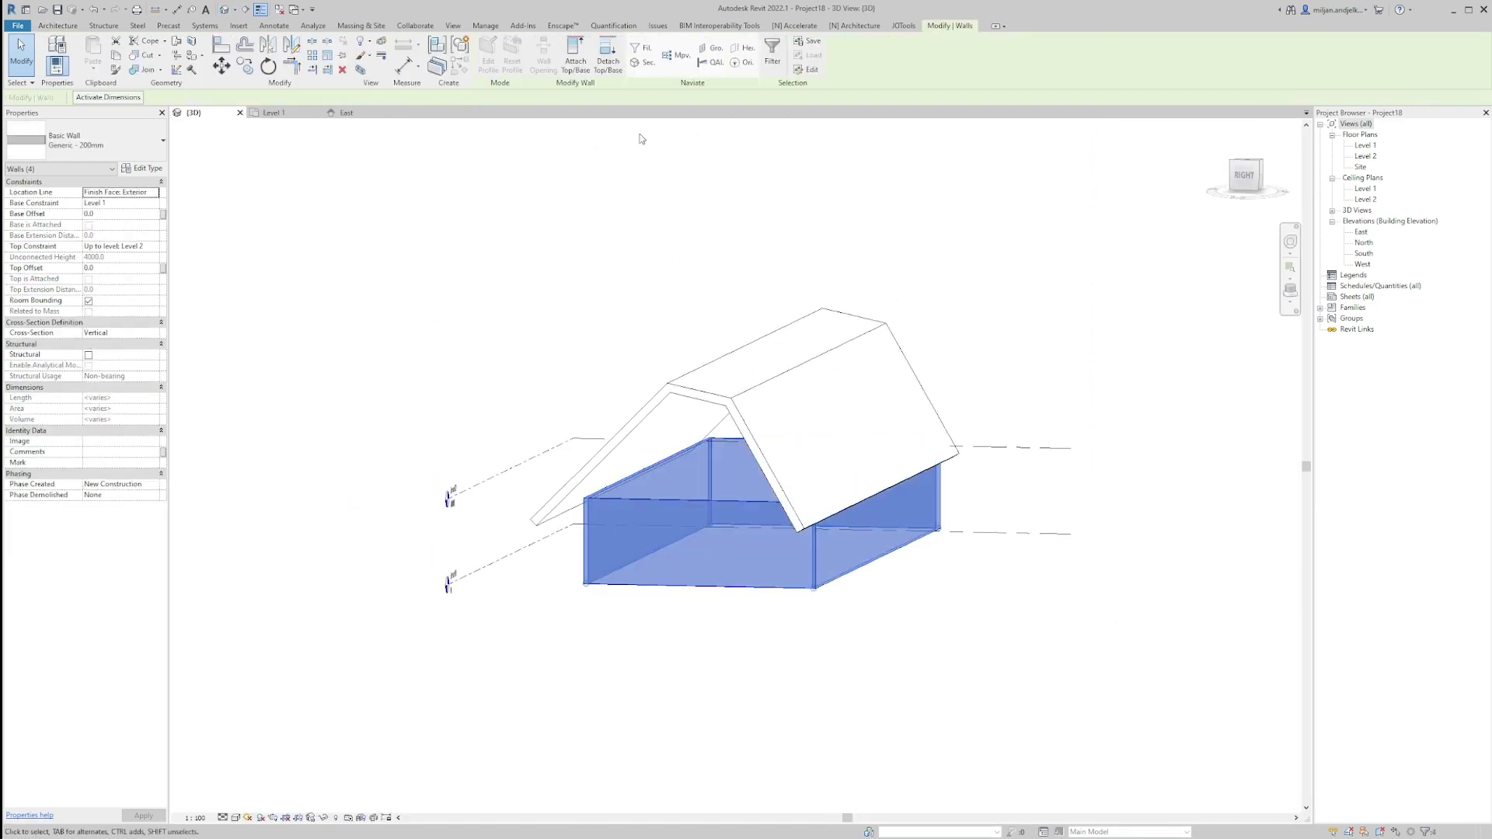
pyautogui.click(575, 52)
pyautogui.click(687, 348)
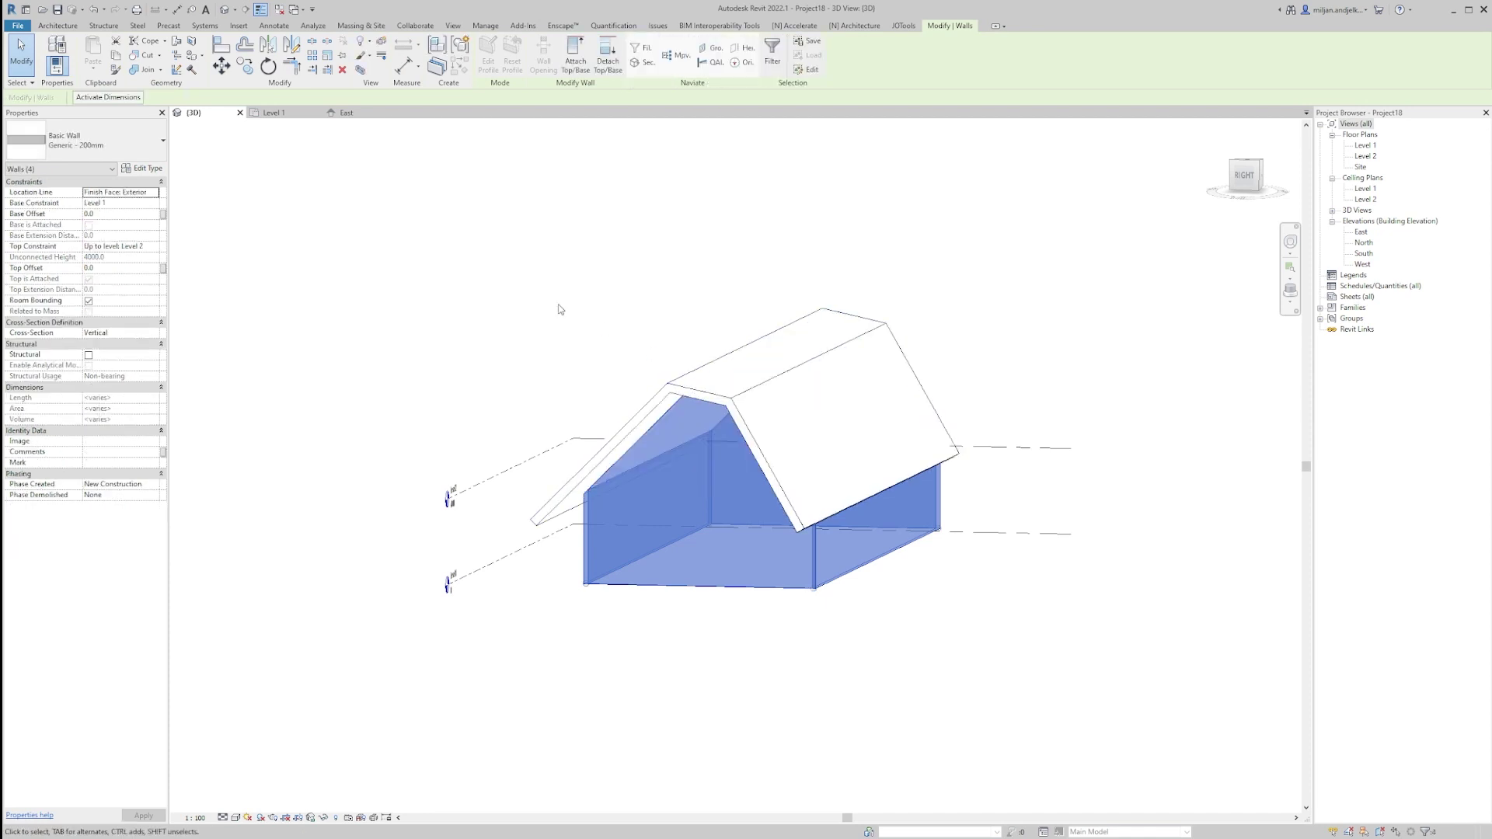
pyautogui.press('Escape')
# Step: Open the Level 1 floor plan and set its underlay base level to Level 2
pyautogui.click(275, 113)
pyautogui.scroll(-2, 400, 592)
pyautogui.moveTo(399, 592); pyautogui.dragTo(703, 567, button='middle')
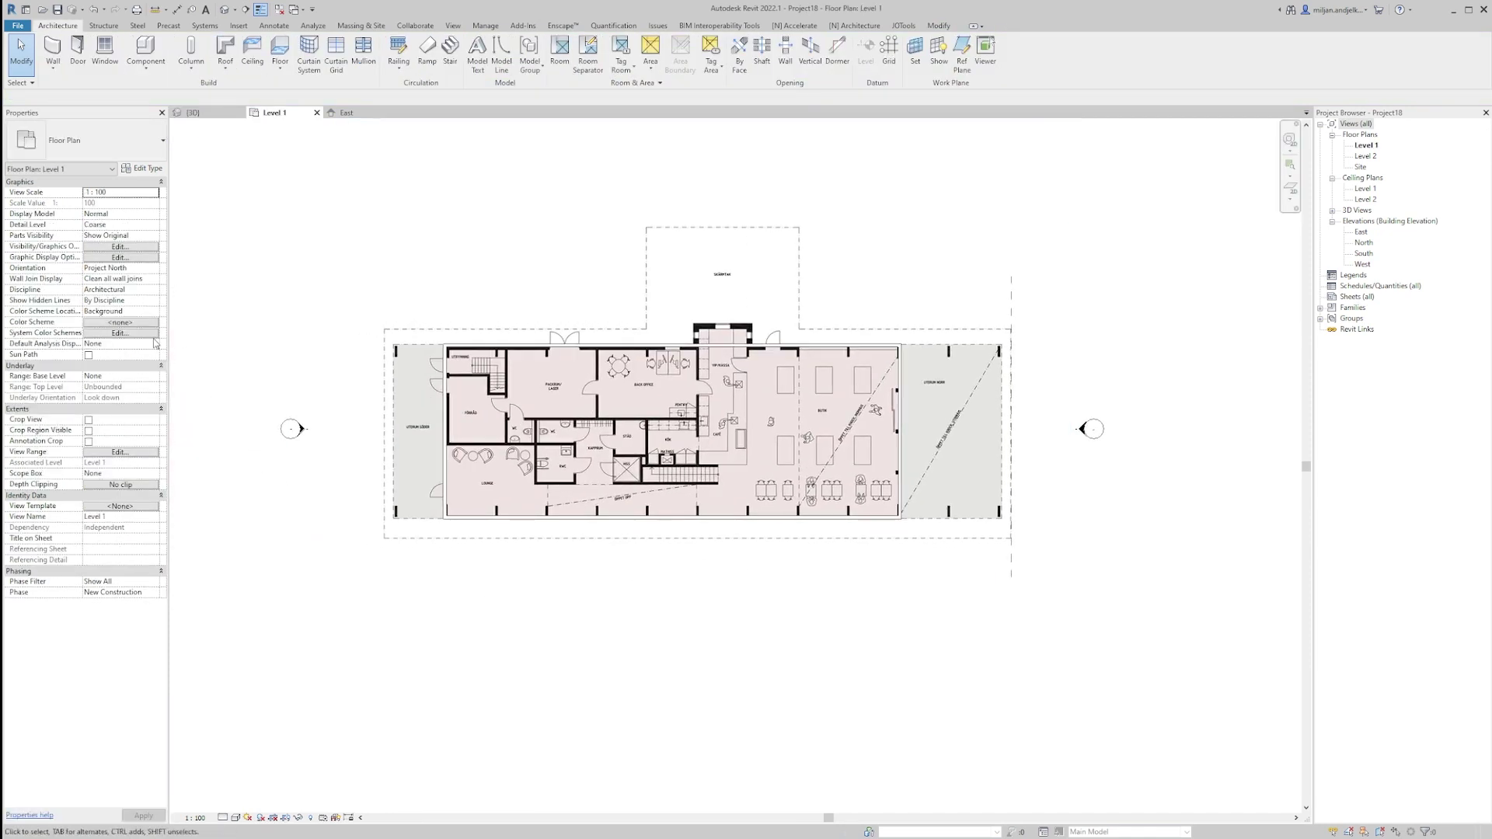
pyautogui.click(155, 375)
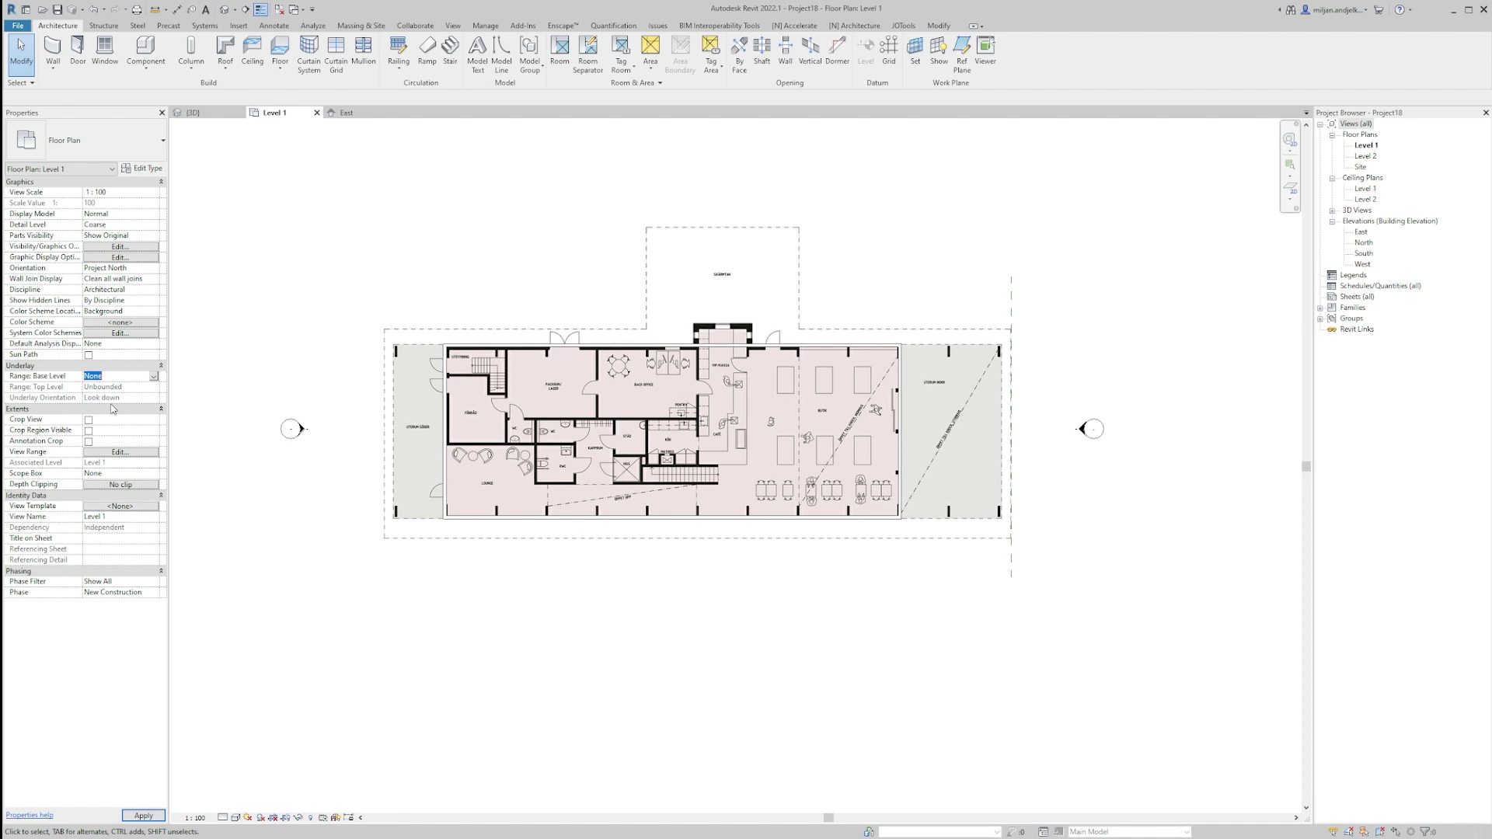
pyautogui.click(105, 409)
# Step: Select the roof and, in the Level 1 plan, extend its end over UTERUM SÖDER to the dashed roof outline
pyautogui.click(208, 113)
pyautogui.click(472, 426)
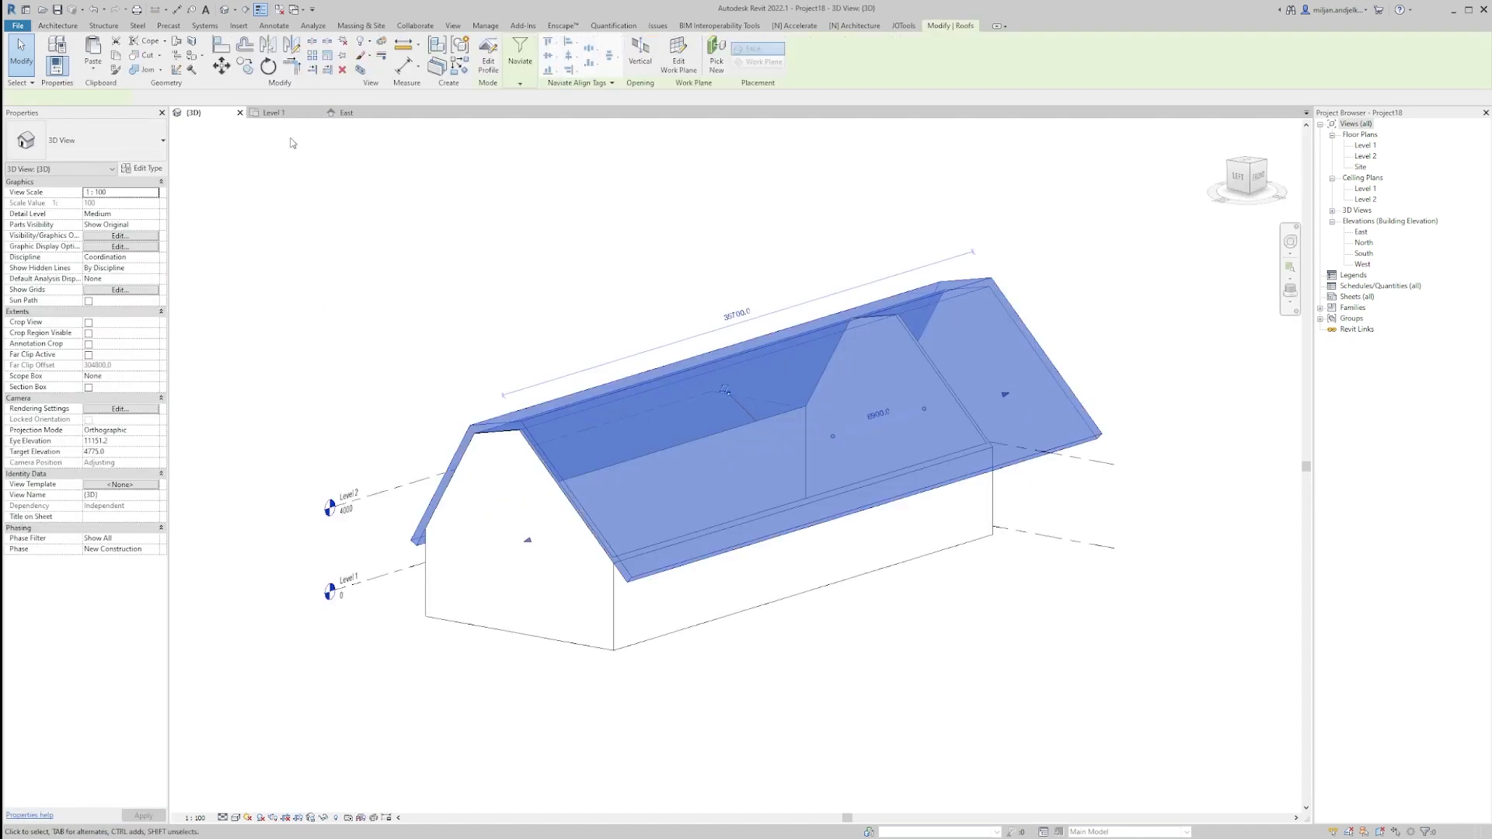
pyautogui.click(279, 115)
pyautogui.scroll(5, 396, 447)
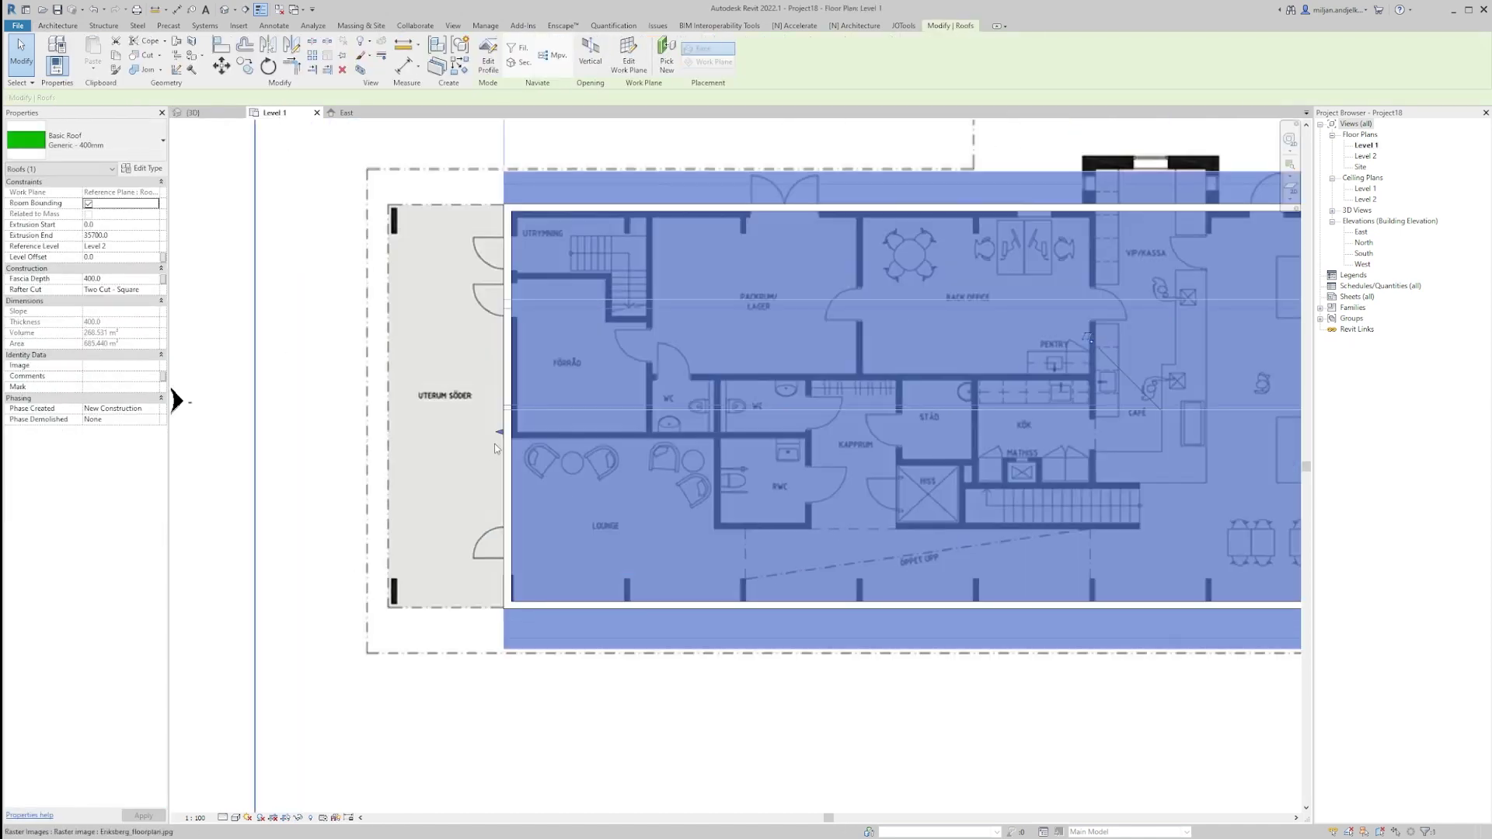
pyautogui.scroll(-6, 369, 435)
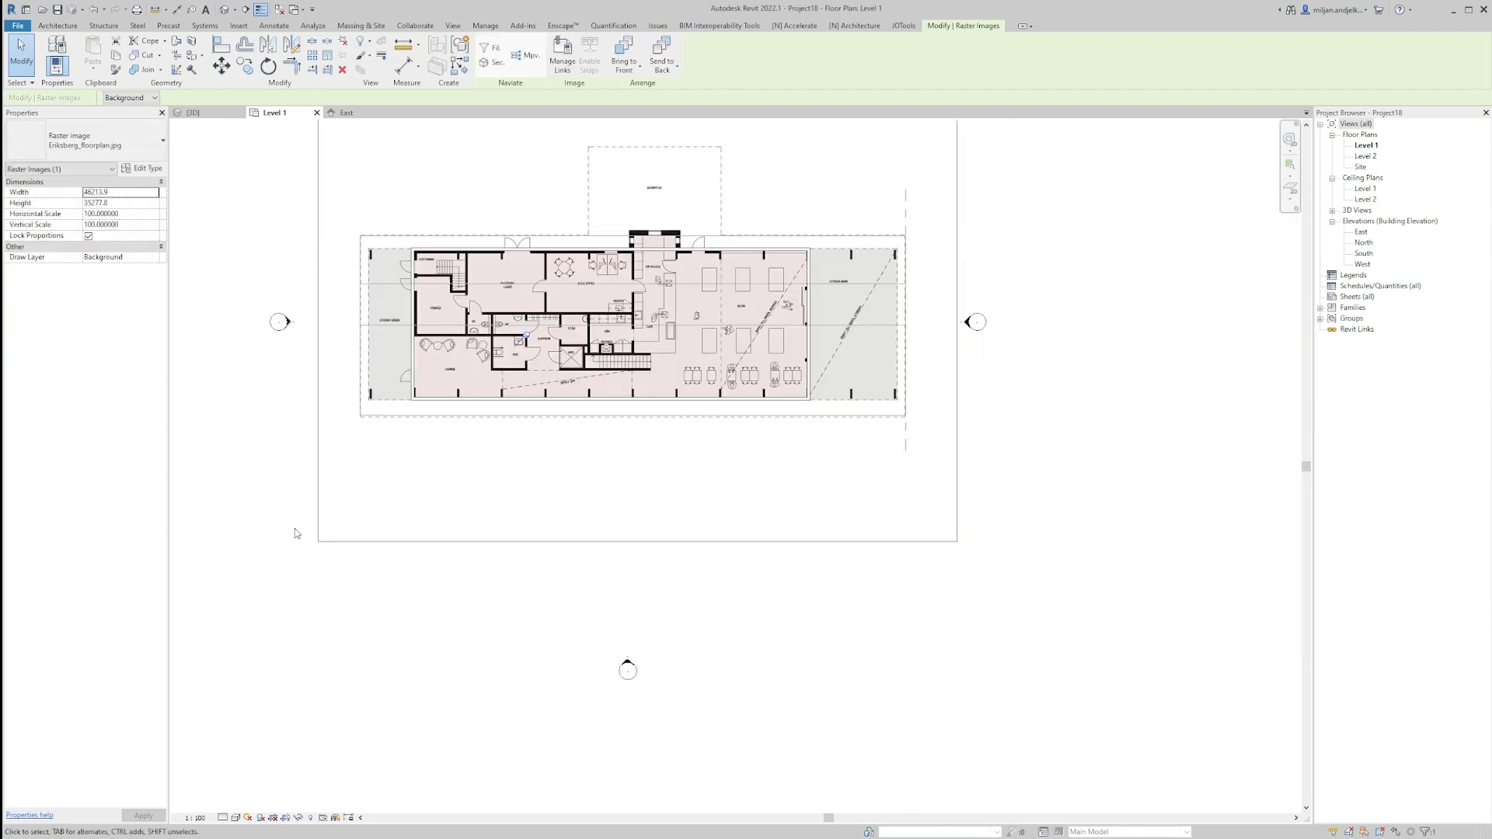
pyautogui.press('Escape')
# Step: Inspect the extended roof in the 3D view and switch to the browser to check the building's reference photos
pyautogui.click(191, 113)
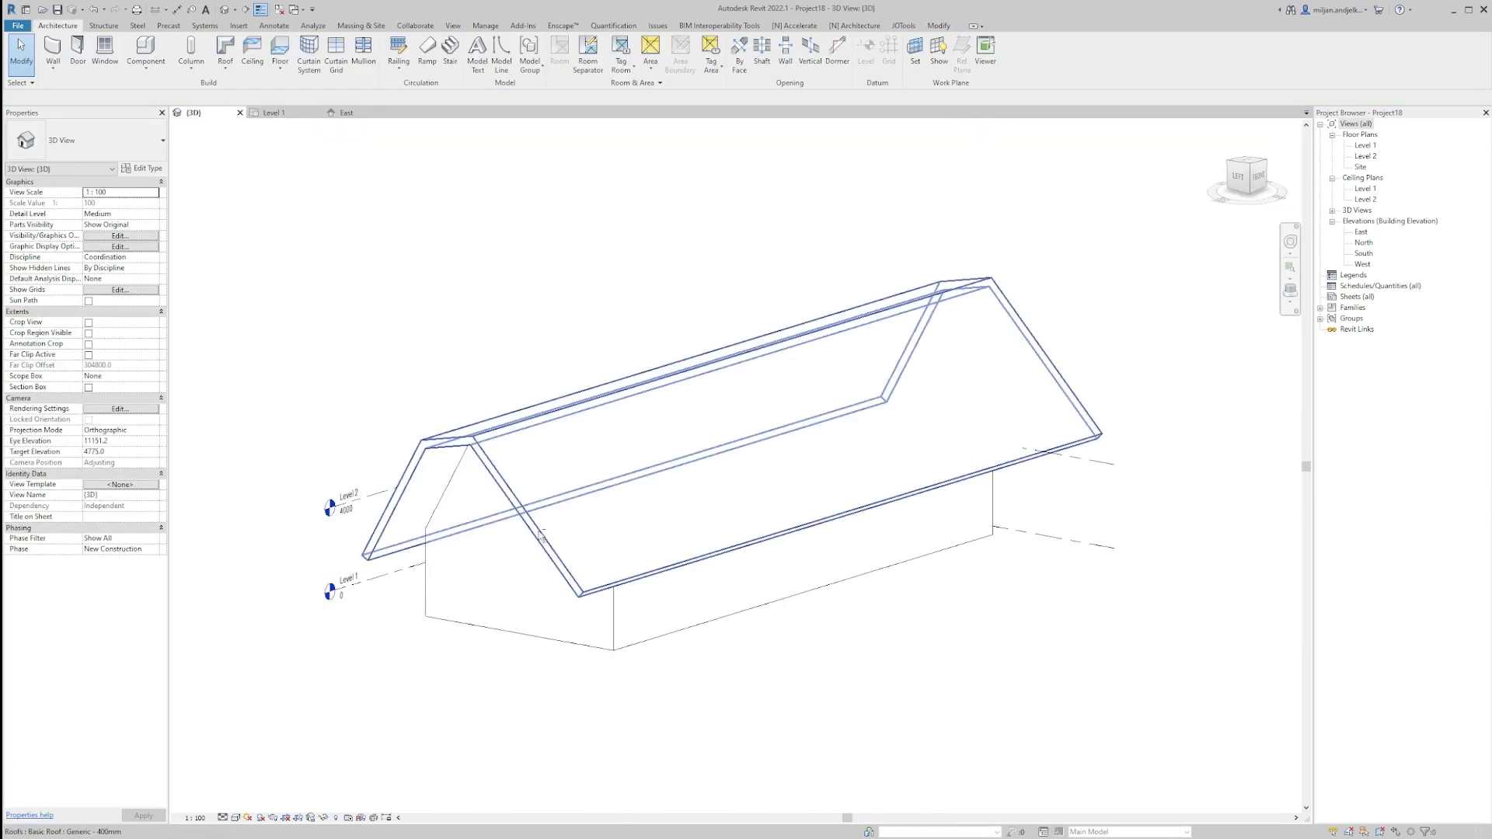
pyautogui.keyDown('shift'); pyautogui.moveTo(497, 536); pyautogui.dragTo(544, 575, button='middle'); pyautogui.keyUp('shift')
pyautogui.scroll(1, 295, 613)
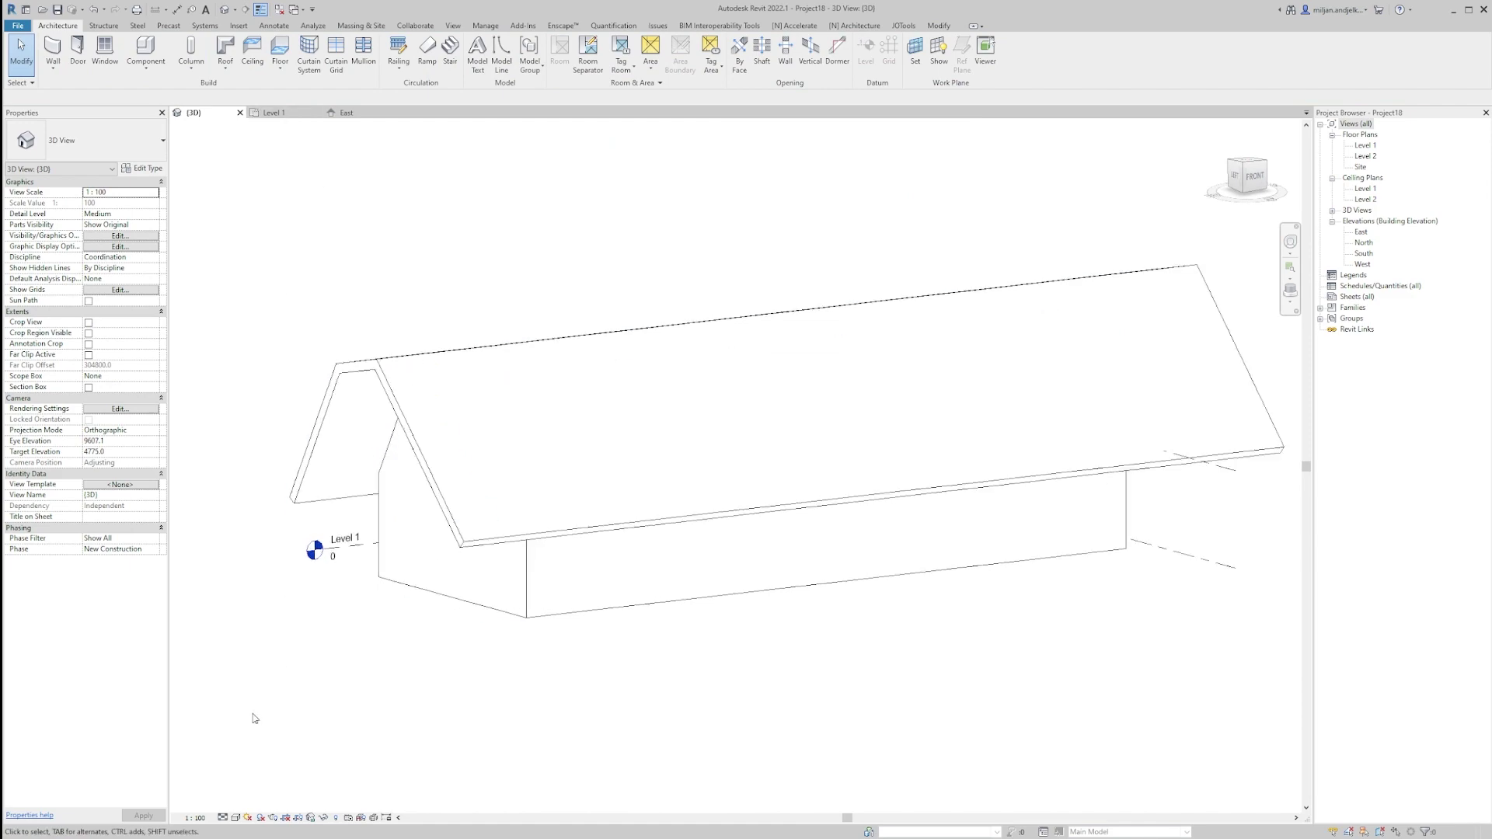
pyautogui.moveTo(139, 836)
pyautogui.click(172, 811)
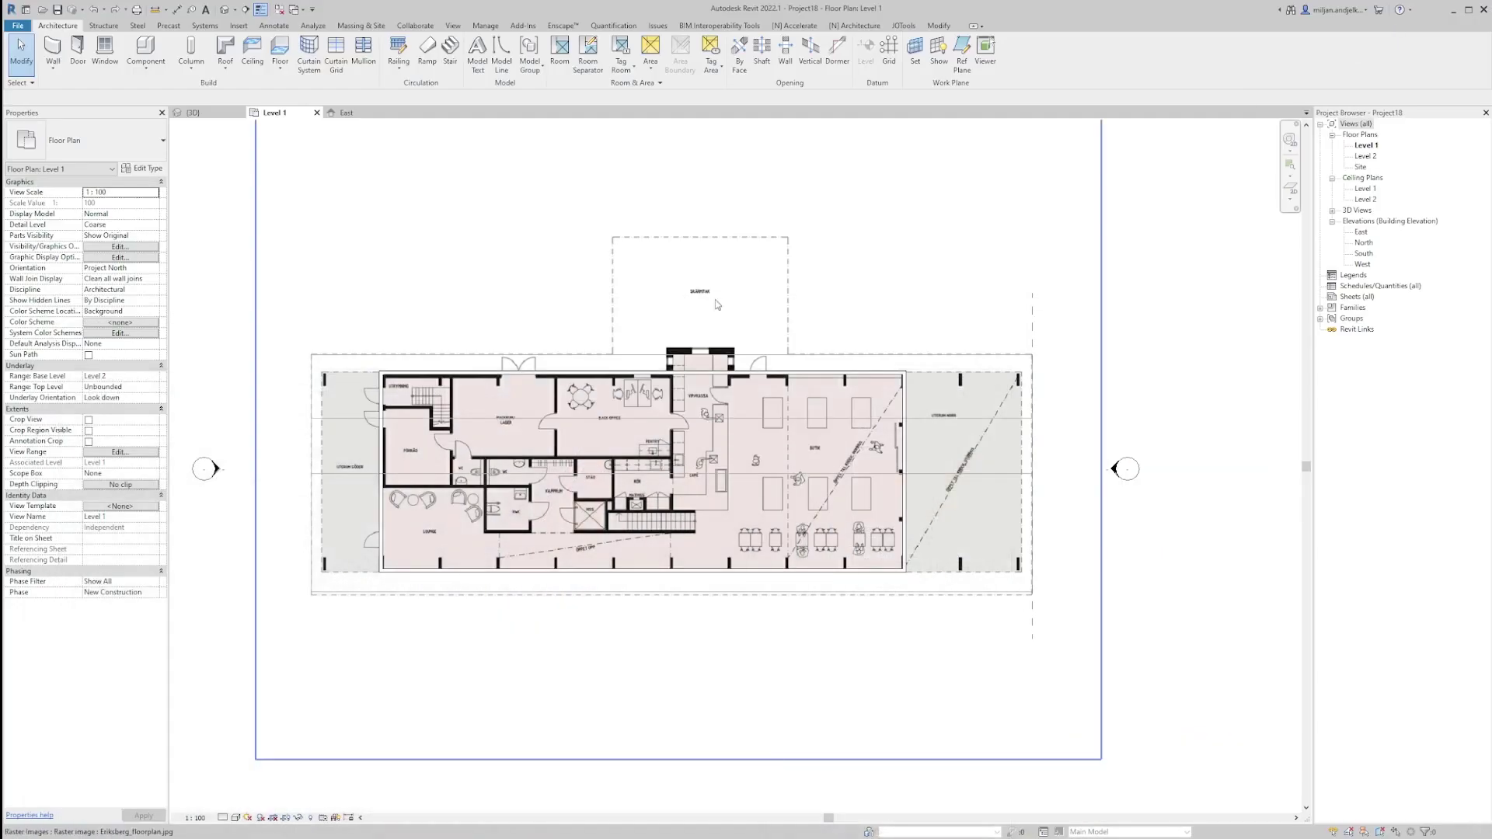
# Step: Start a Curtain Wall in the Level 1 plan and duplicate its type as "Wooden planks"
pyautogui.click(52, 48)
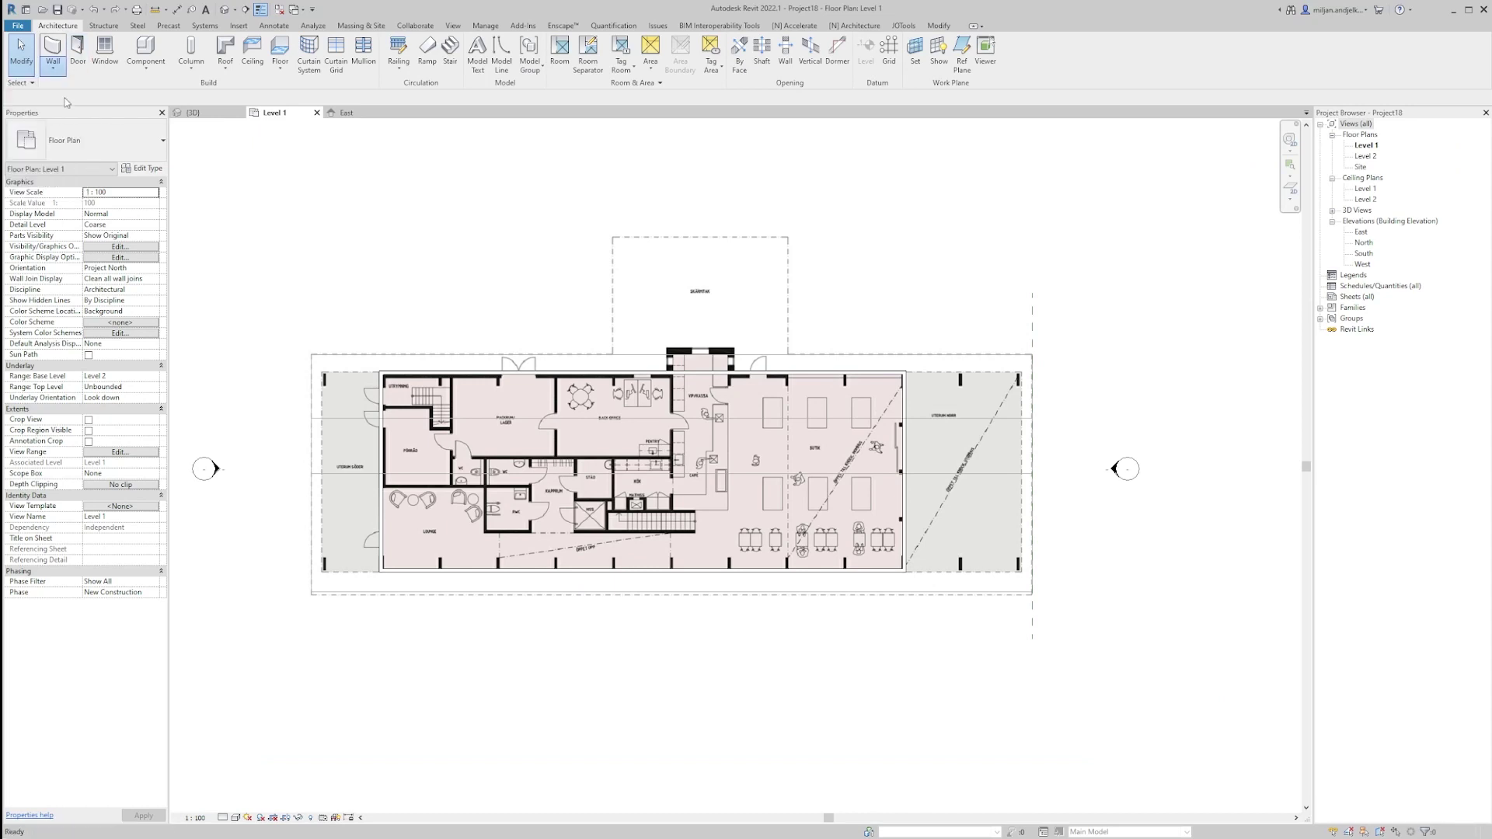
pyautogui.click(86, 139)
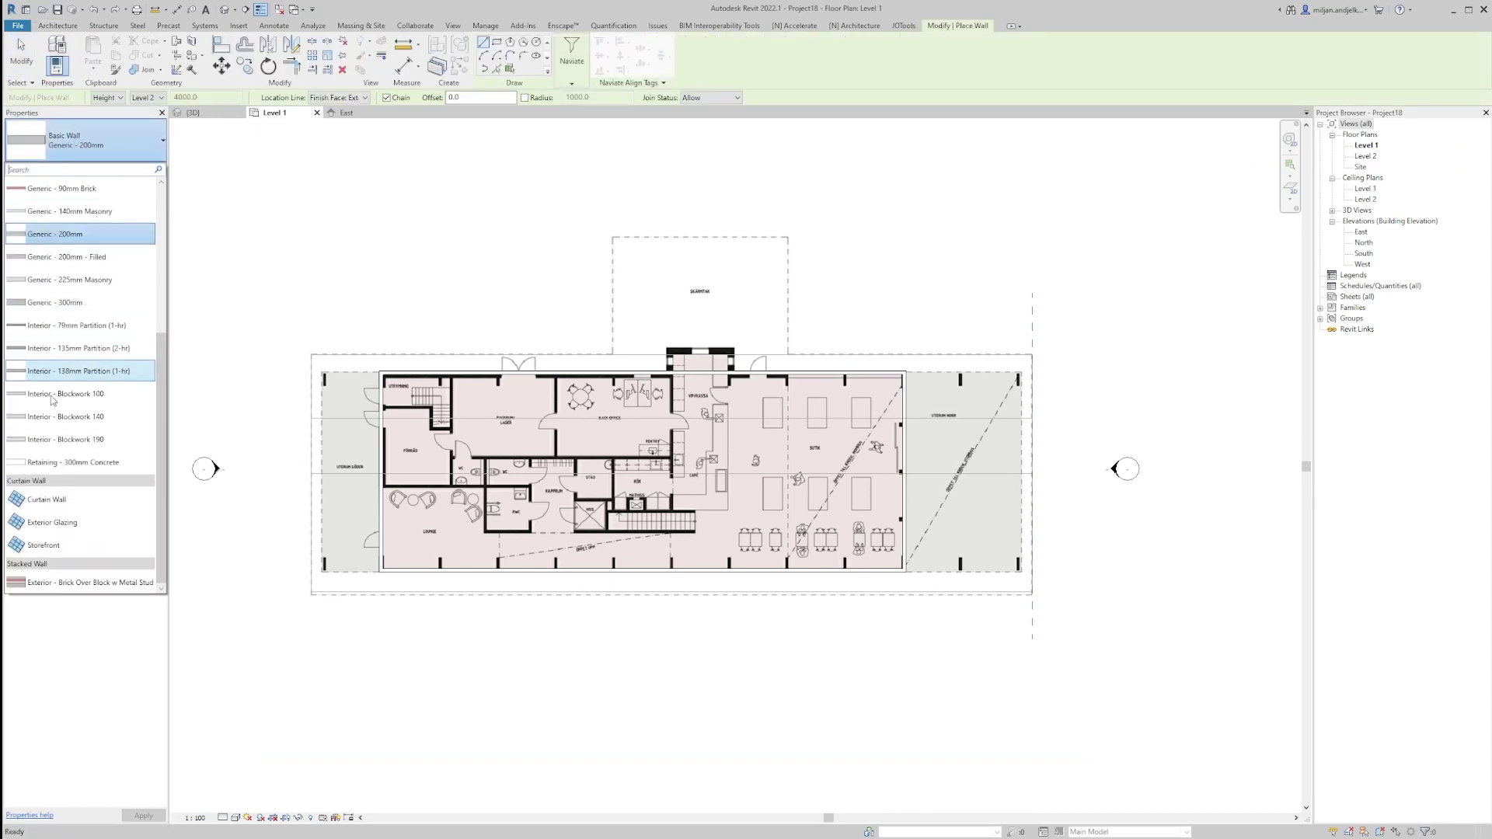
pyautogui.click(42, 506)
pyautogui.click(142, 168)
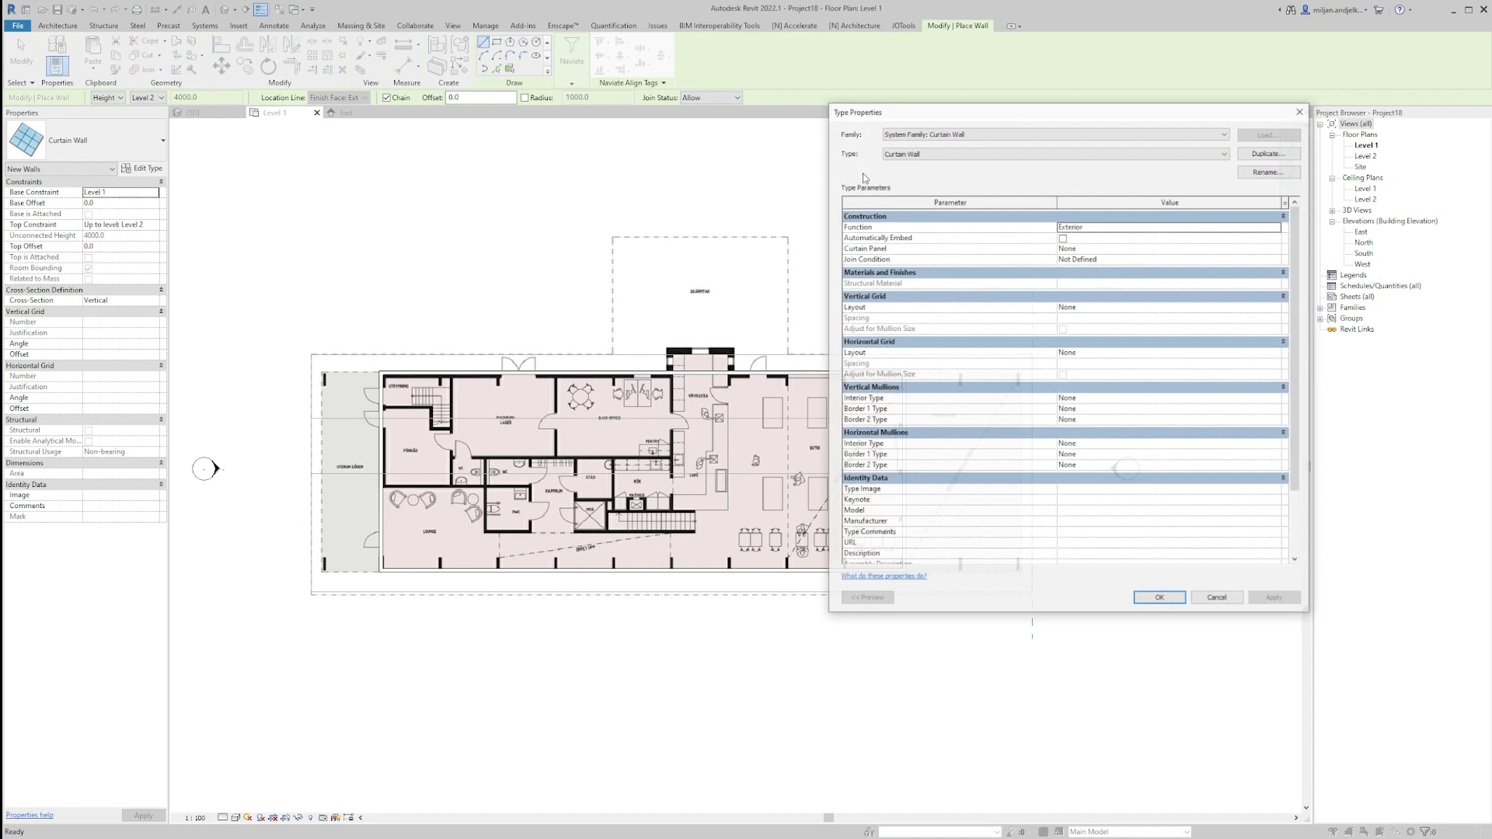
pyautogui.click(1267, 153)
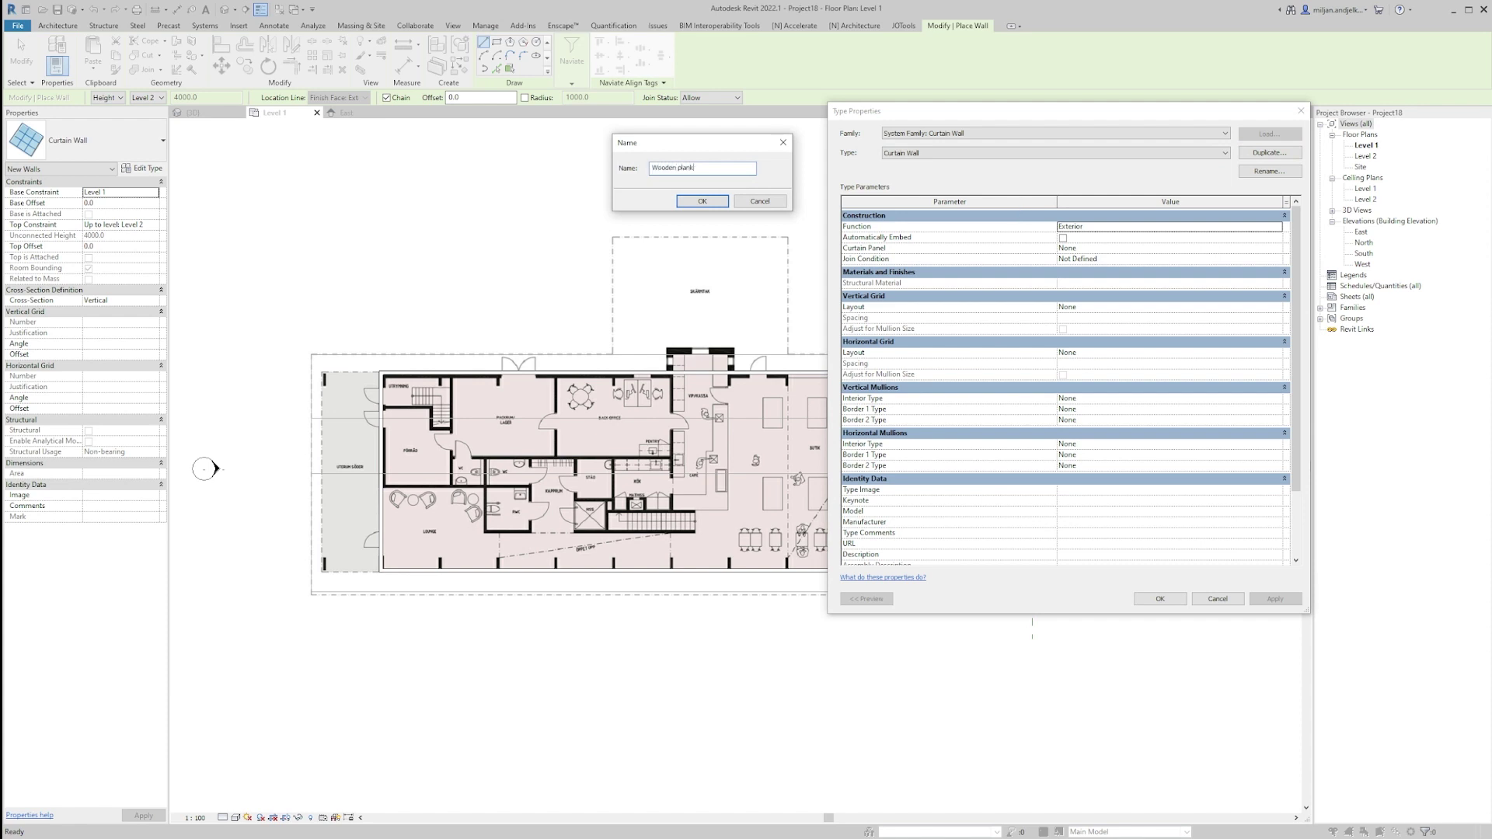
pyautogui.press('Return')
# Step: Set the Wooden planks type's curtain panel to Empty System Panel : Empty and its vertical grid to Fixed Distance with 180 mm spacing
pyautogui.click(1276, 248)
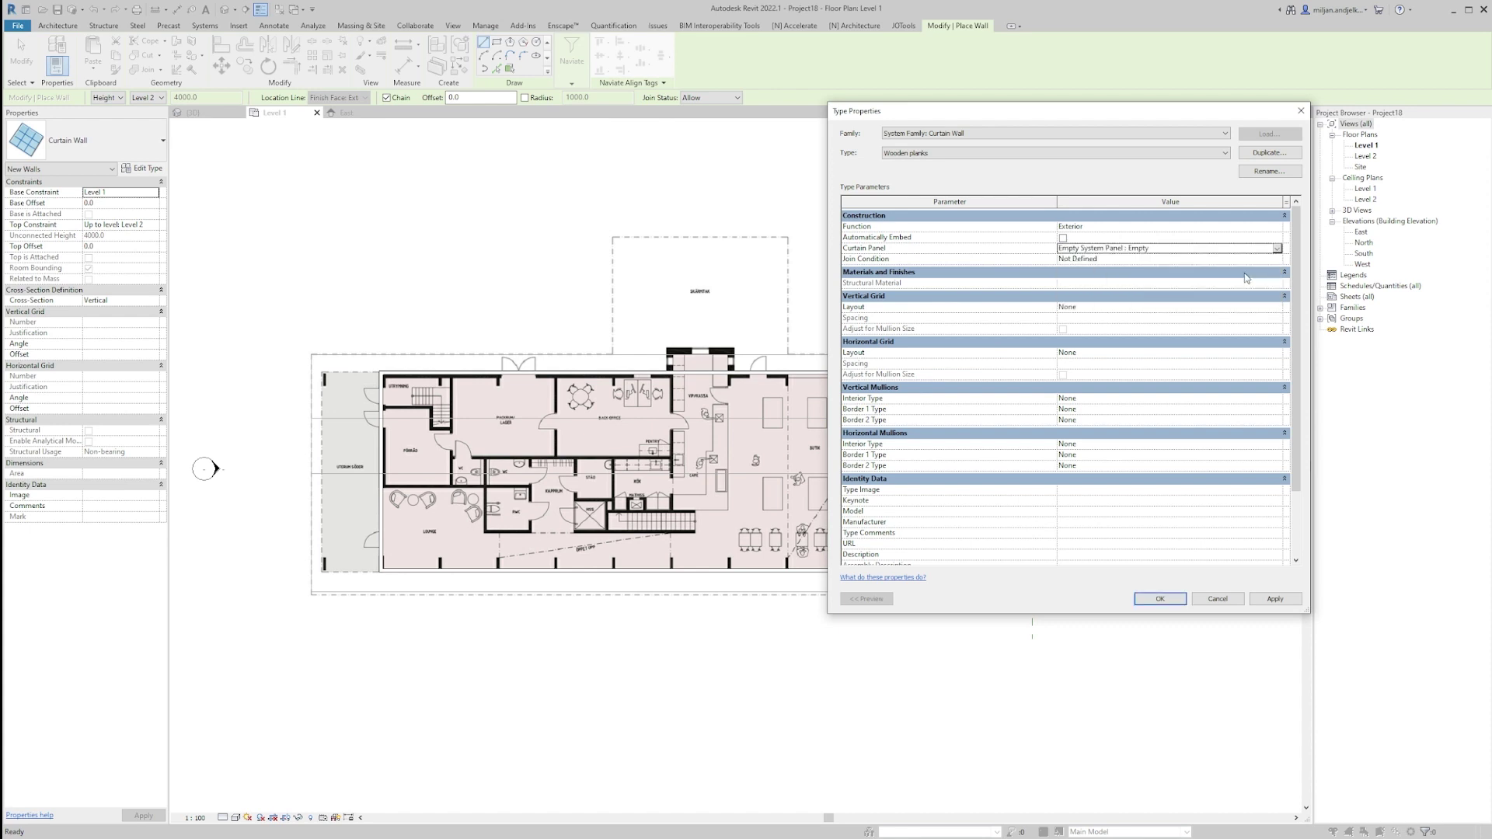
pyautogui.click(1277, 307)
pyautogui.click(1081, 326)
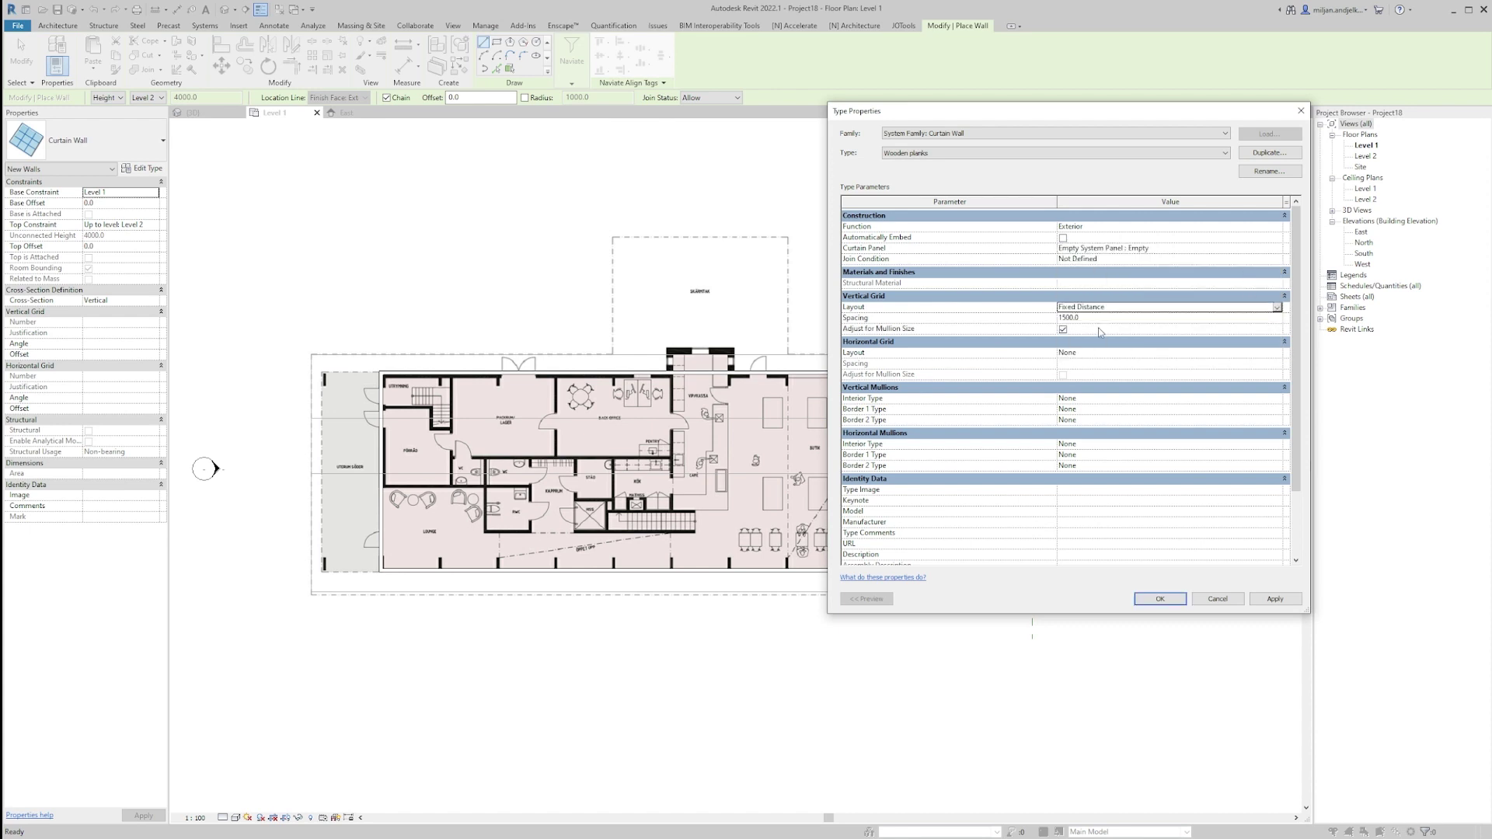
pyautogui.click(1092, 318)
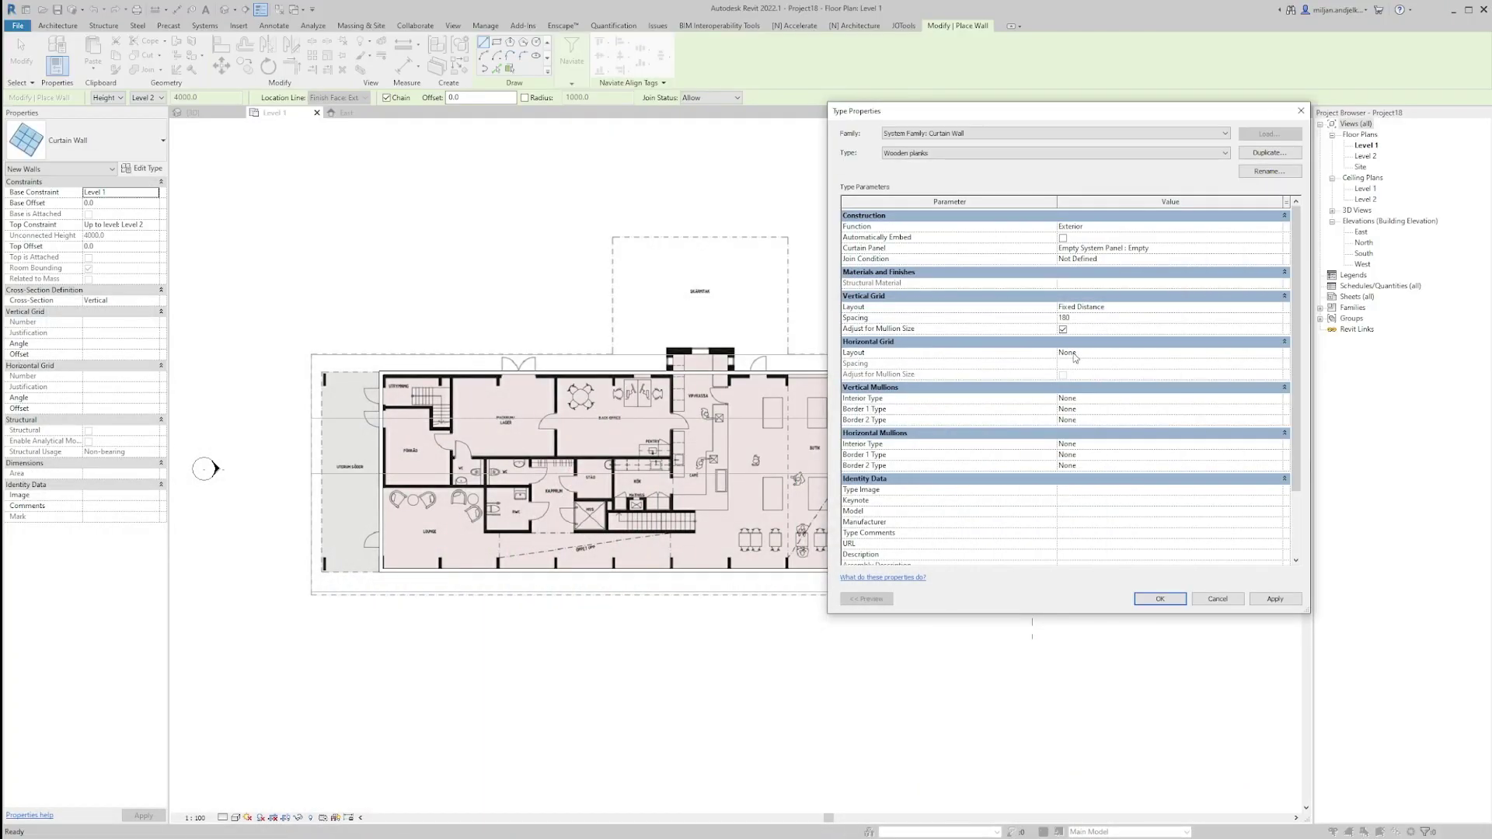
# Step: Set the Wooden planks type's vertical interior mullions to Rectangular Mullion : 50 x 150mm
pyautogui.click(1277, 398)
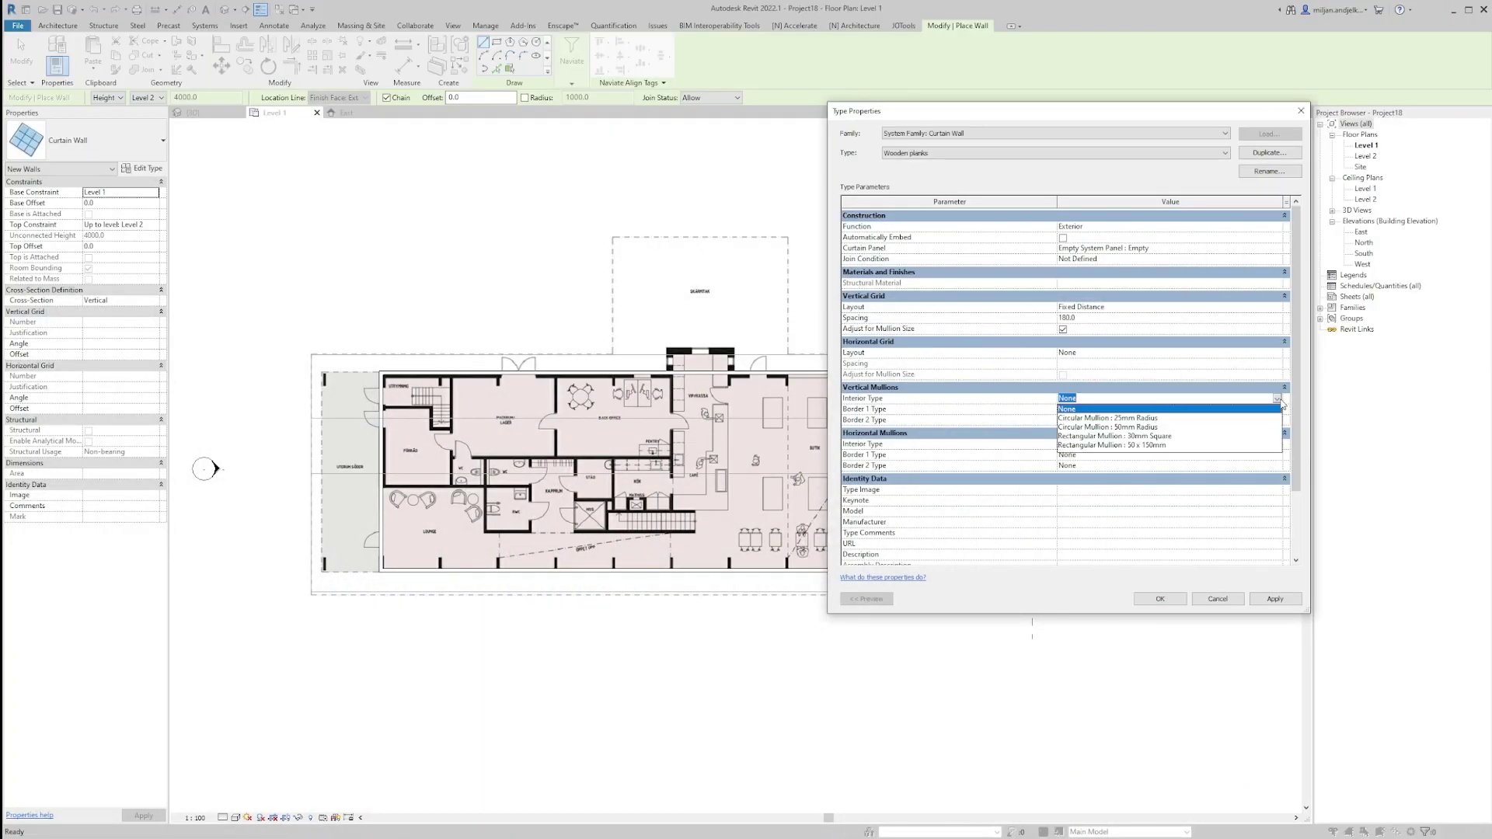
pyautogui.click(1162, 446)
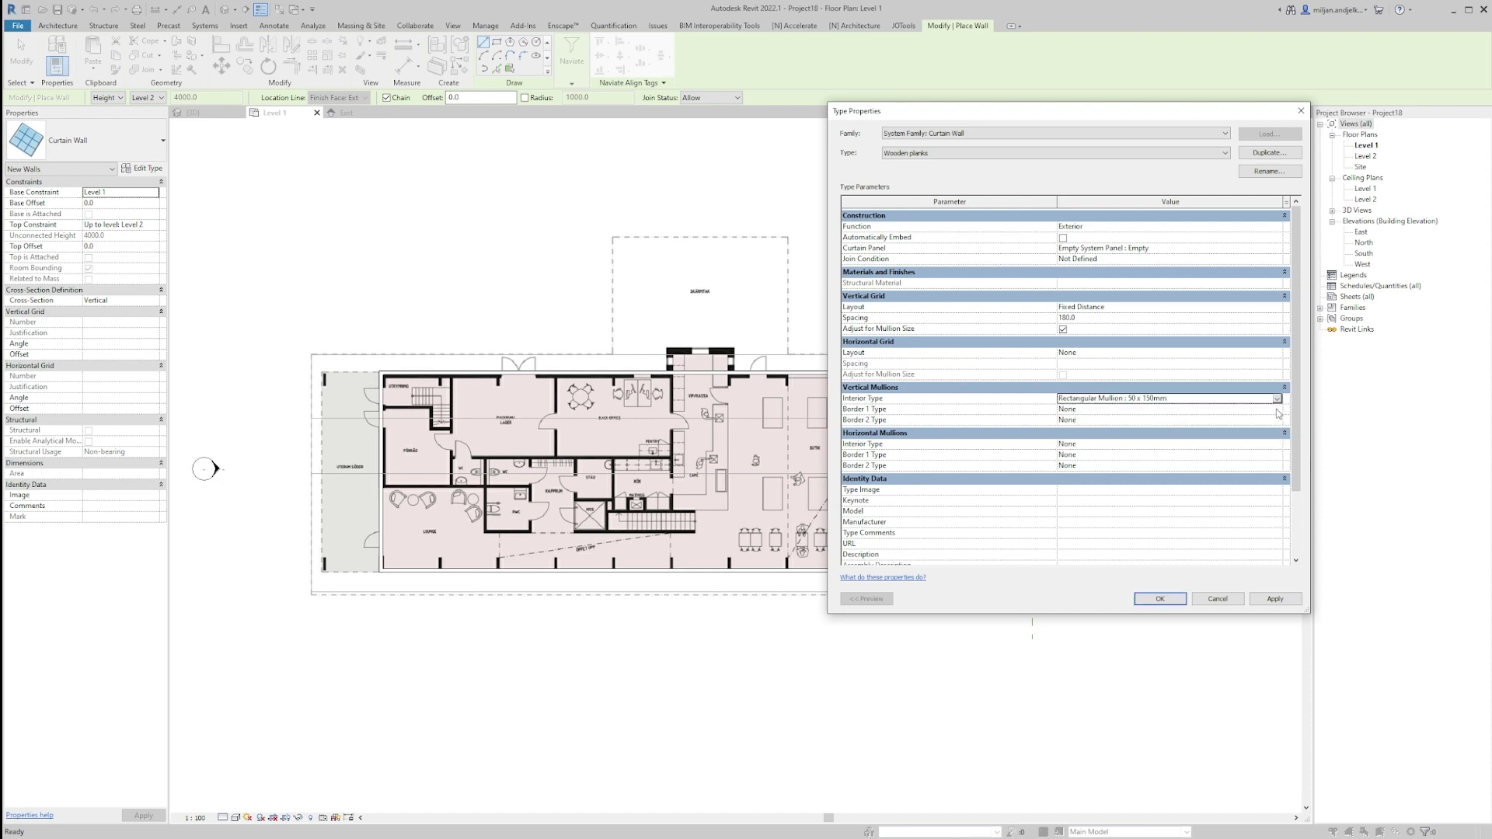
pyautogui.click(1160, 598)
# Step: Draw a Wooden planks curtain wall about 11000 mm long down the outer edge of UTERUM NORR
pyautogui.scroll(3, 1069, 497)
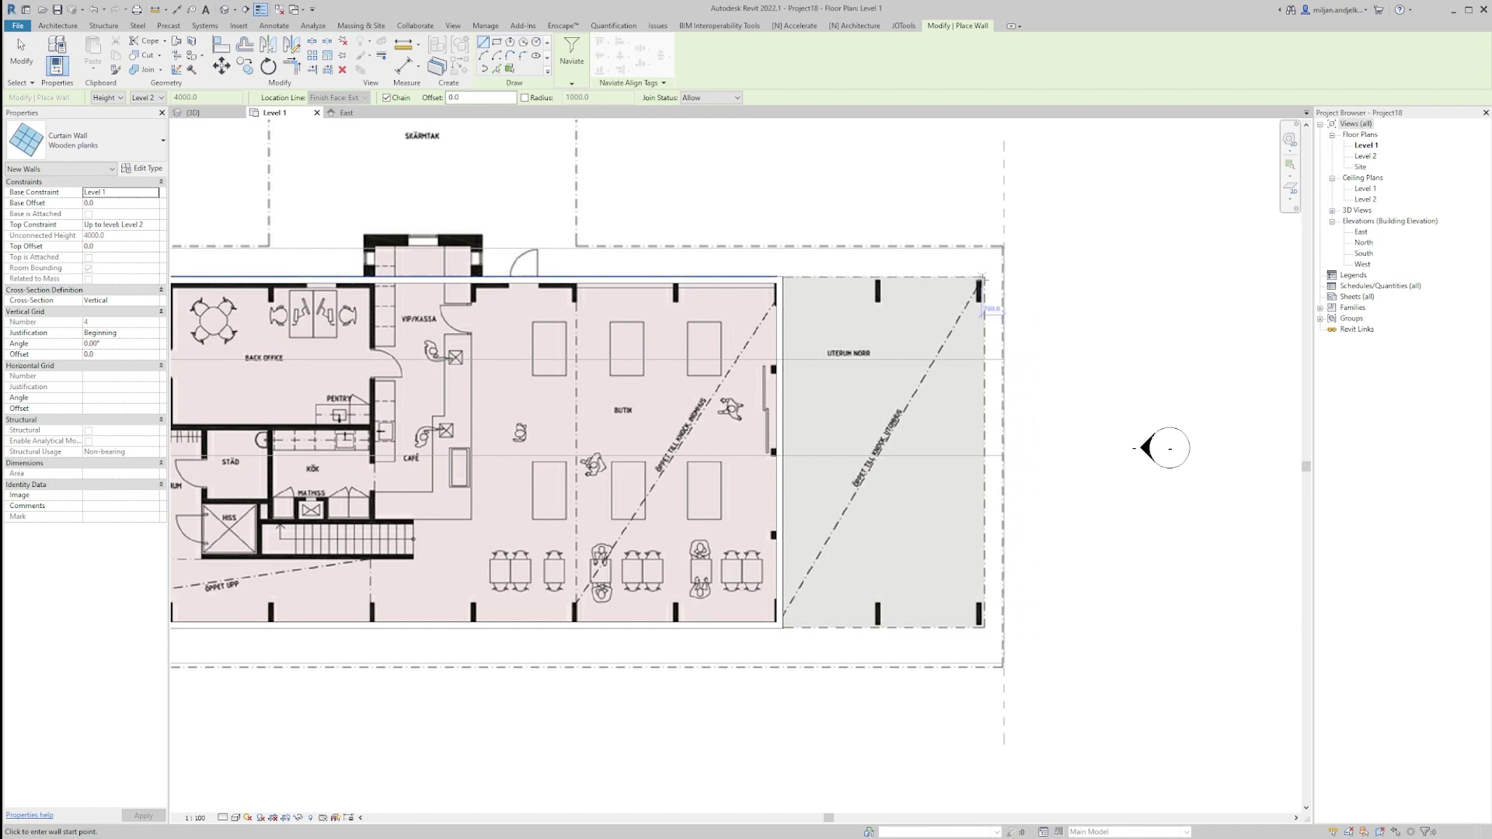
pyautogui.click(985, 277)
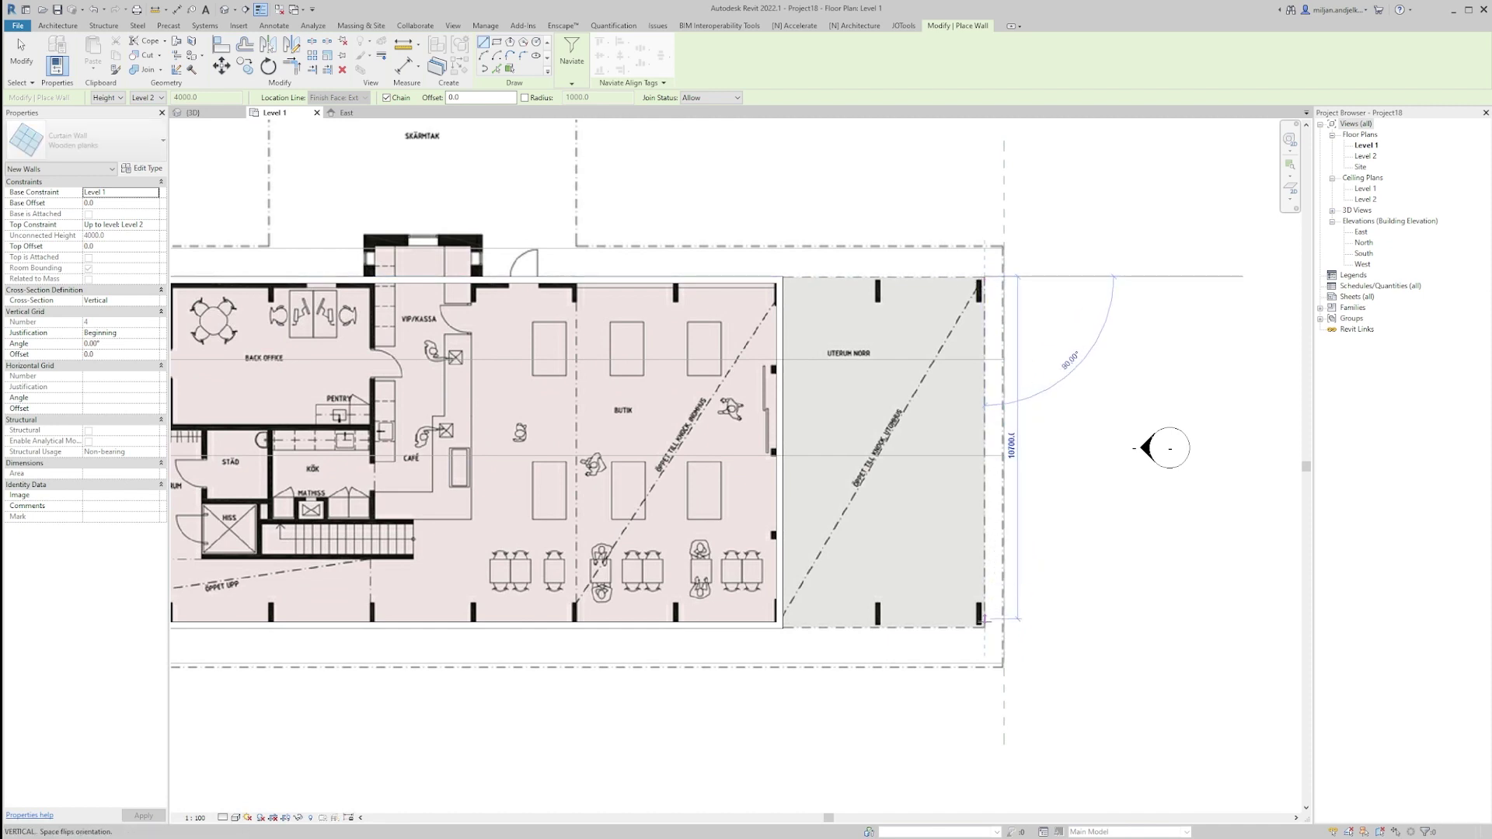
pyautogui.click(984, 627)
pyautogui.press('Escape')
pyautogui.press('Escape')
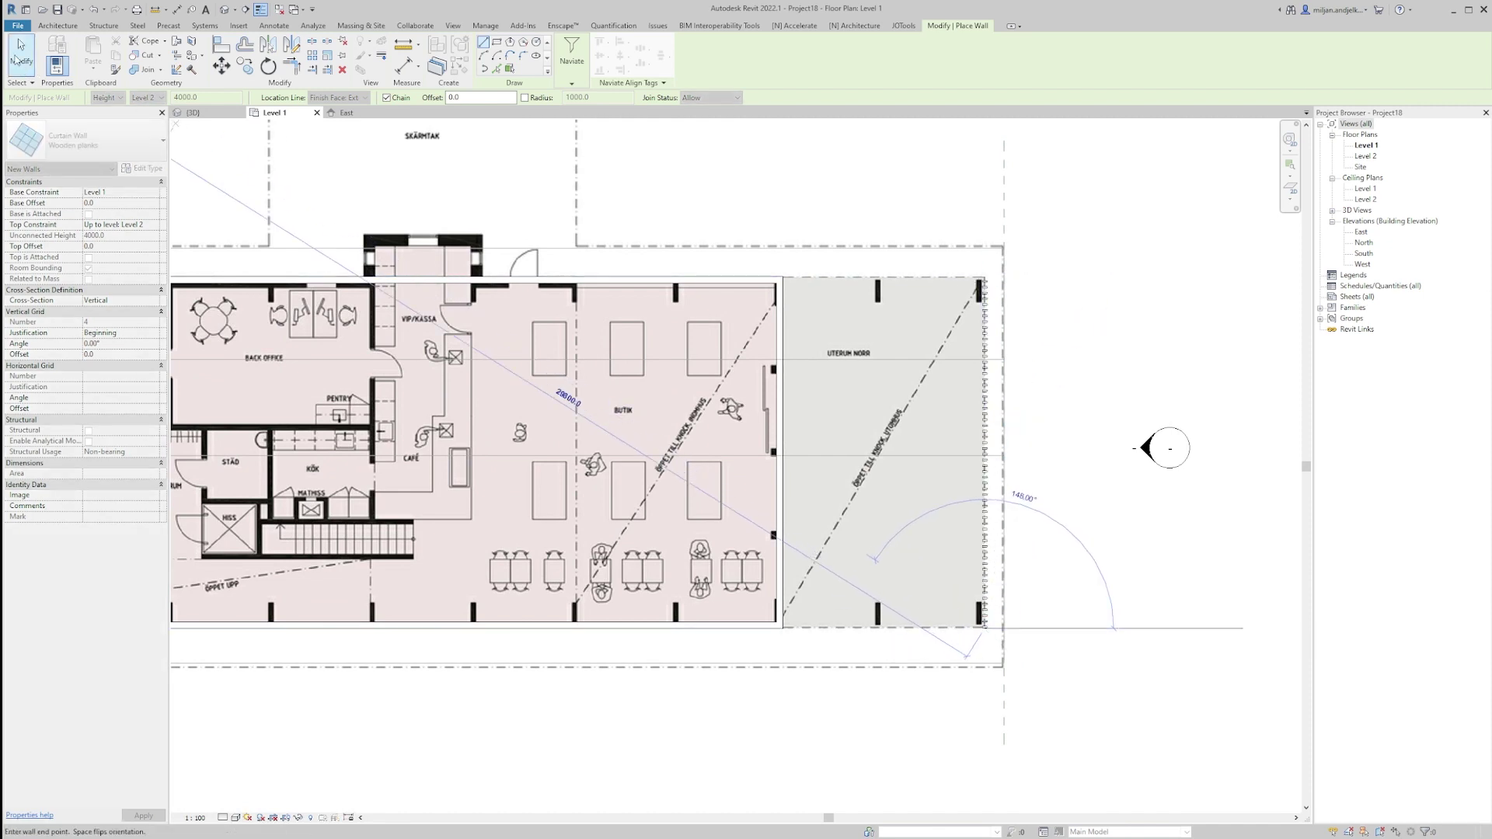
# Step: In the 3D view, select one mullion of the plank curtain wall and duplicate its type as "150 x 25"
pyautogui.click(193, 113)
pyautogui.scroll(5, 1047, 500)
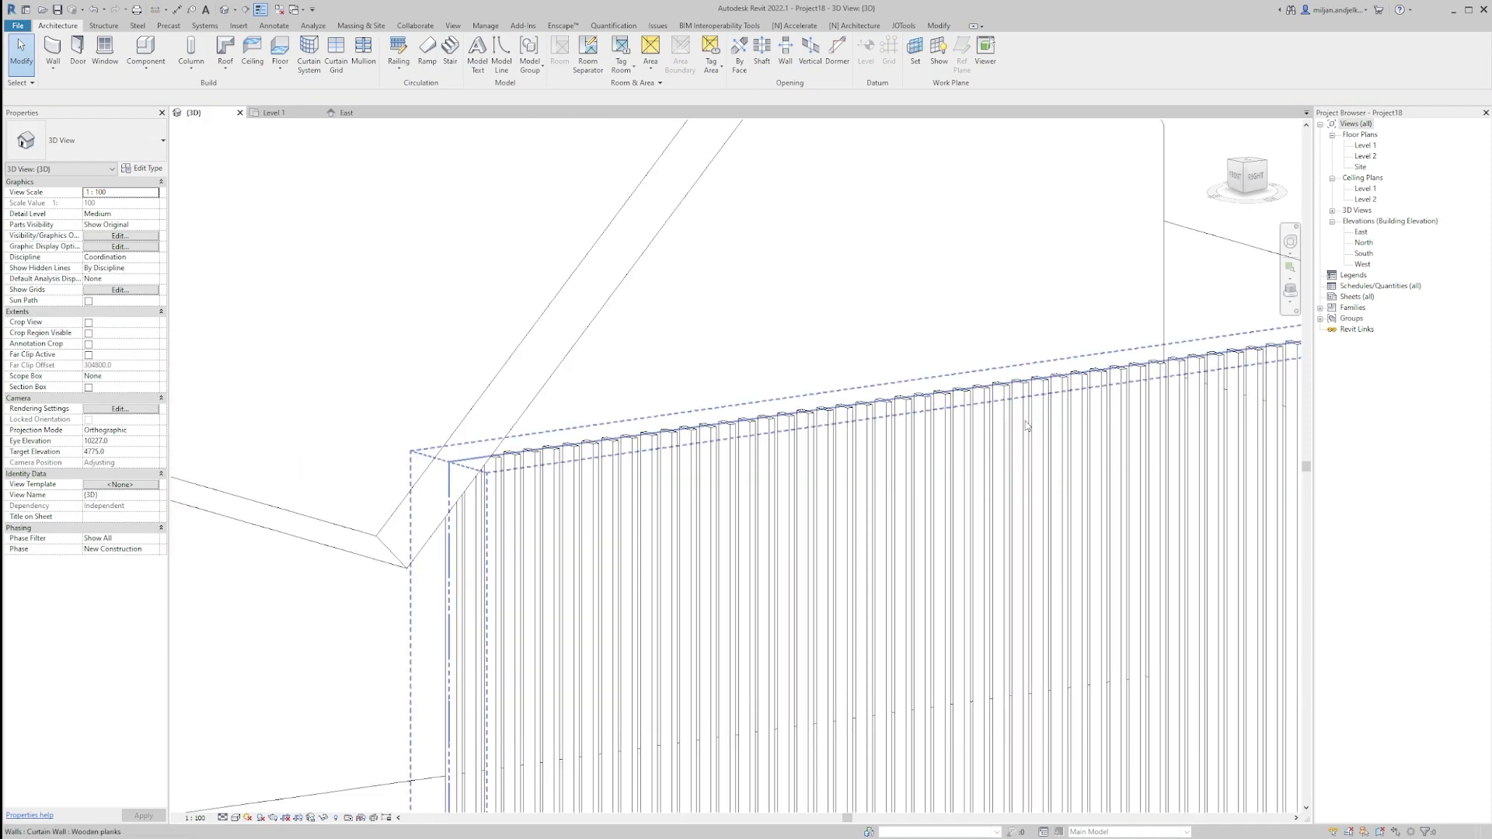
pyautogui.click(1021, 598)
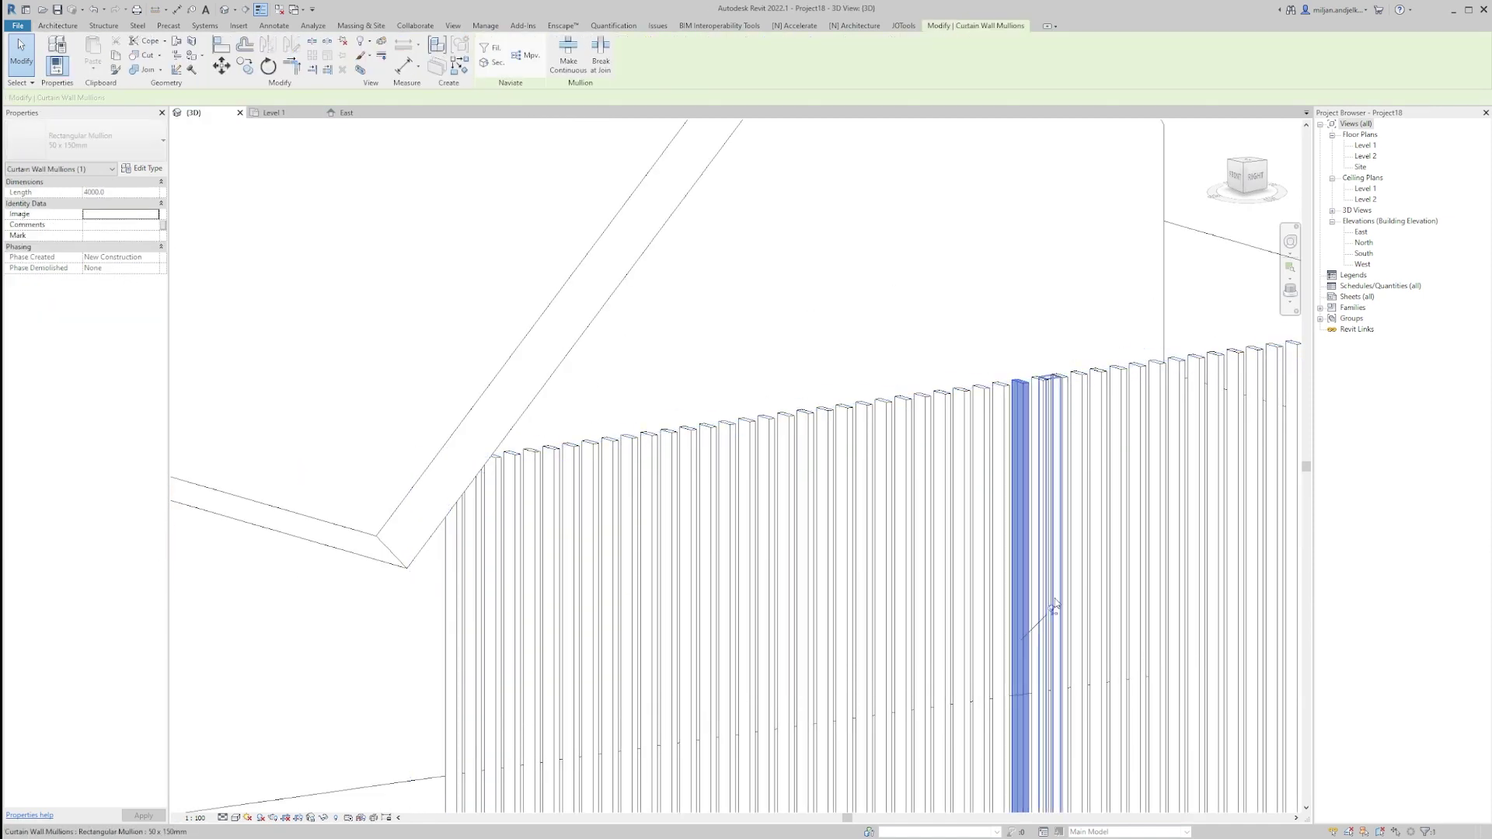
pyautogui.click(145, 169)
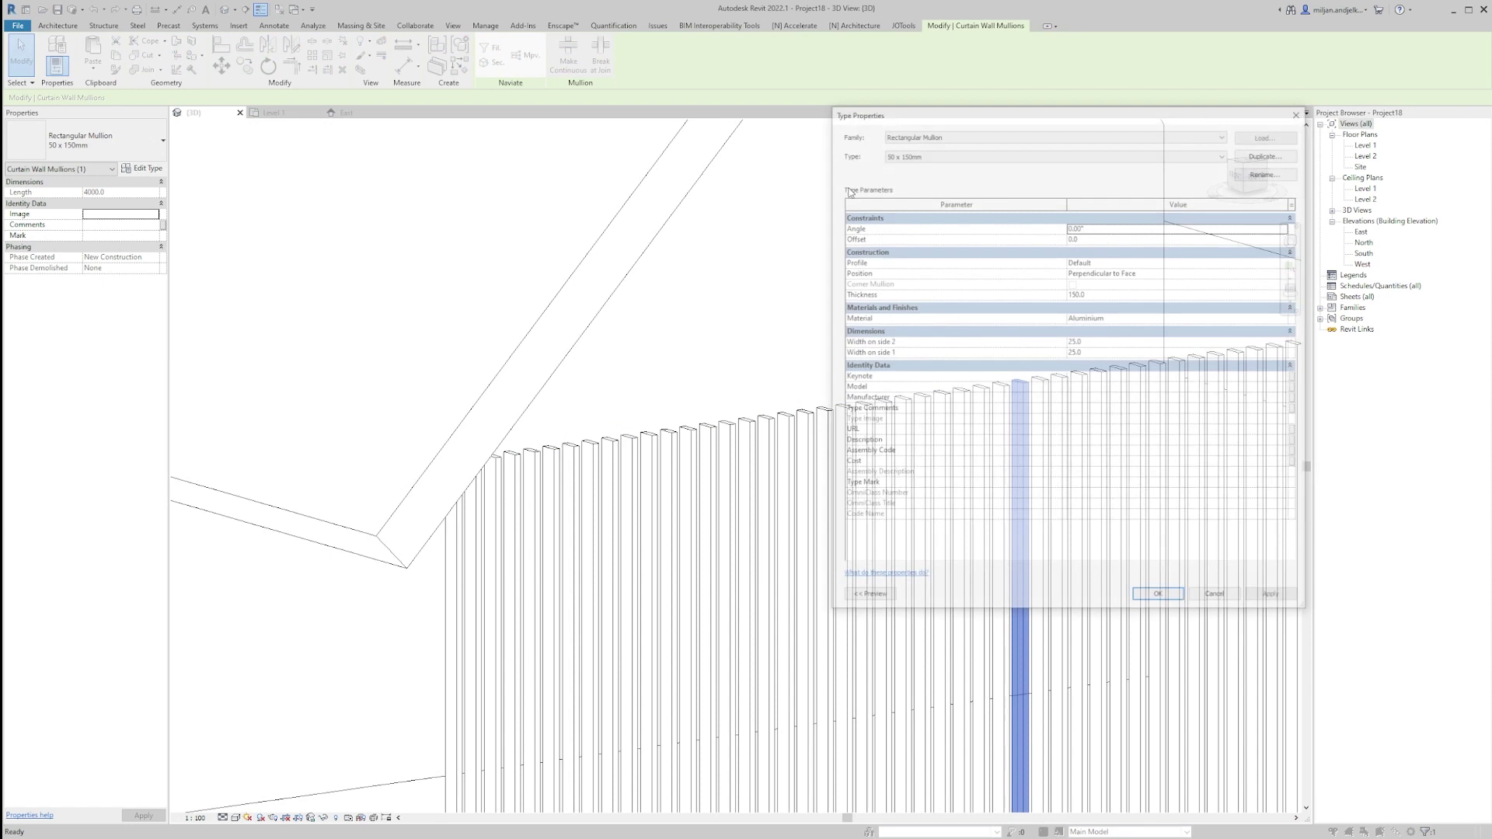
pyautogui.click(1253, 153)
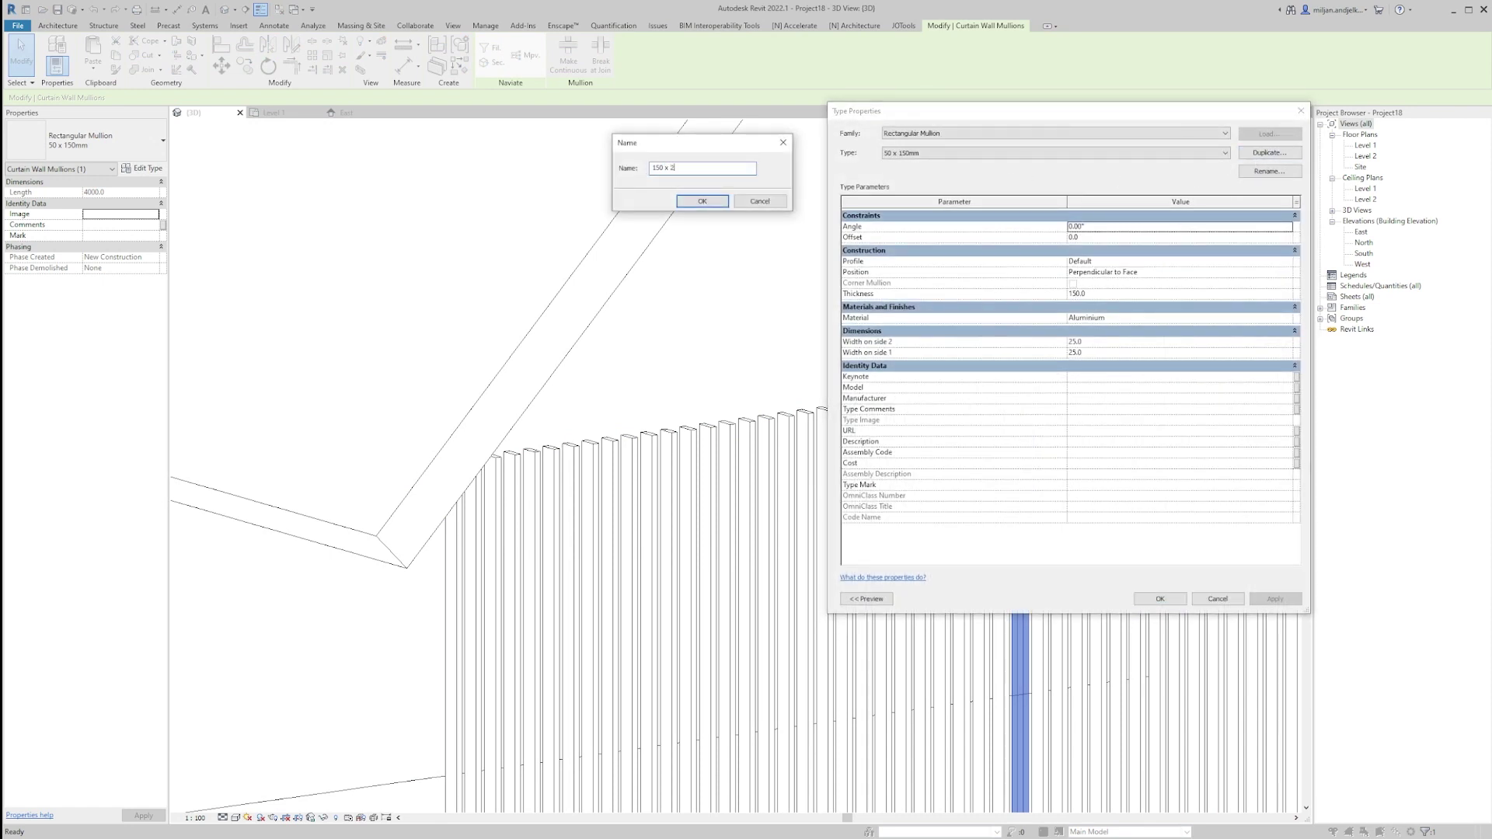
pyautogui.write('150 x 25')
pyautogui.press('Return')
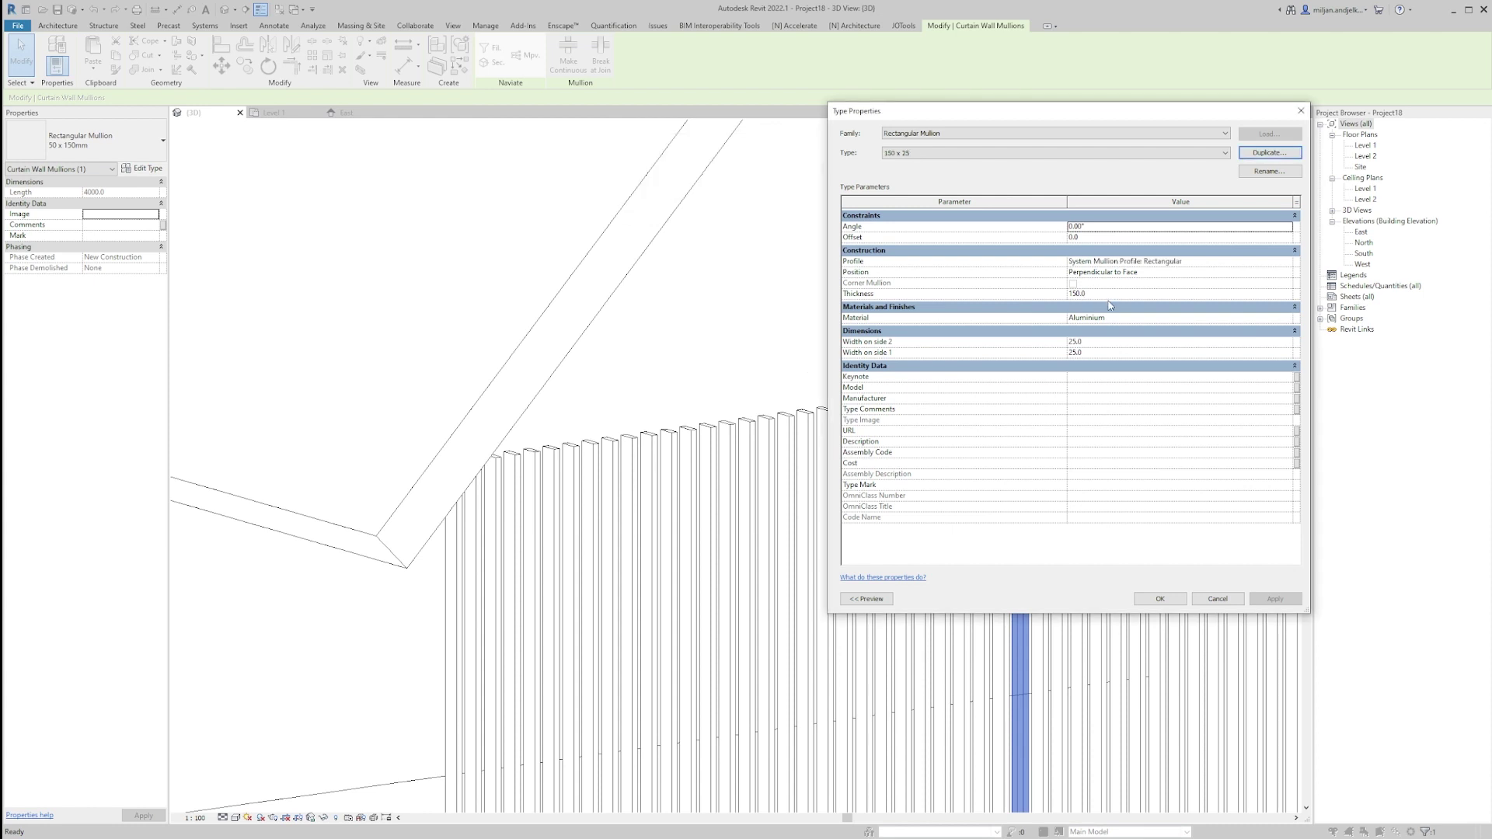
# Step: Set the 150 x 25 mullion type's thickness to 25 mm and its width on both sides to 75 mm
pyautogui.click(1109, 296)
pyautogui.write('2')
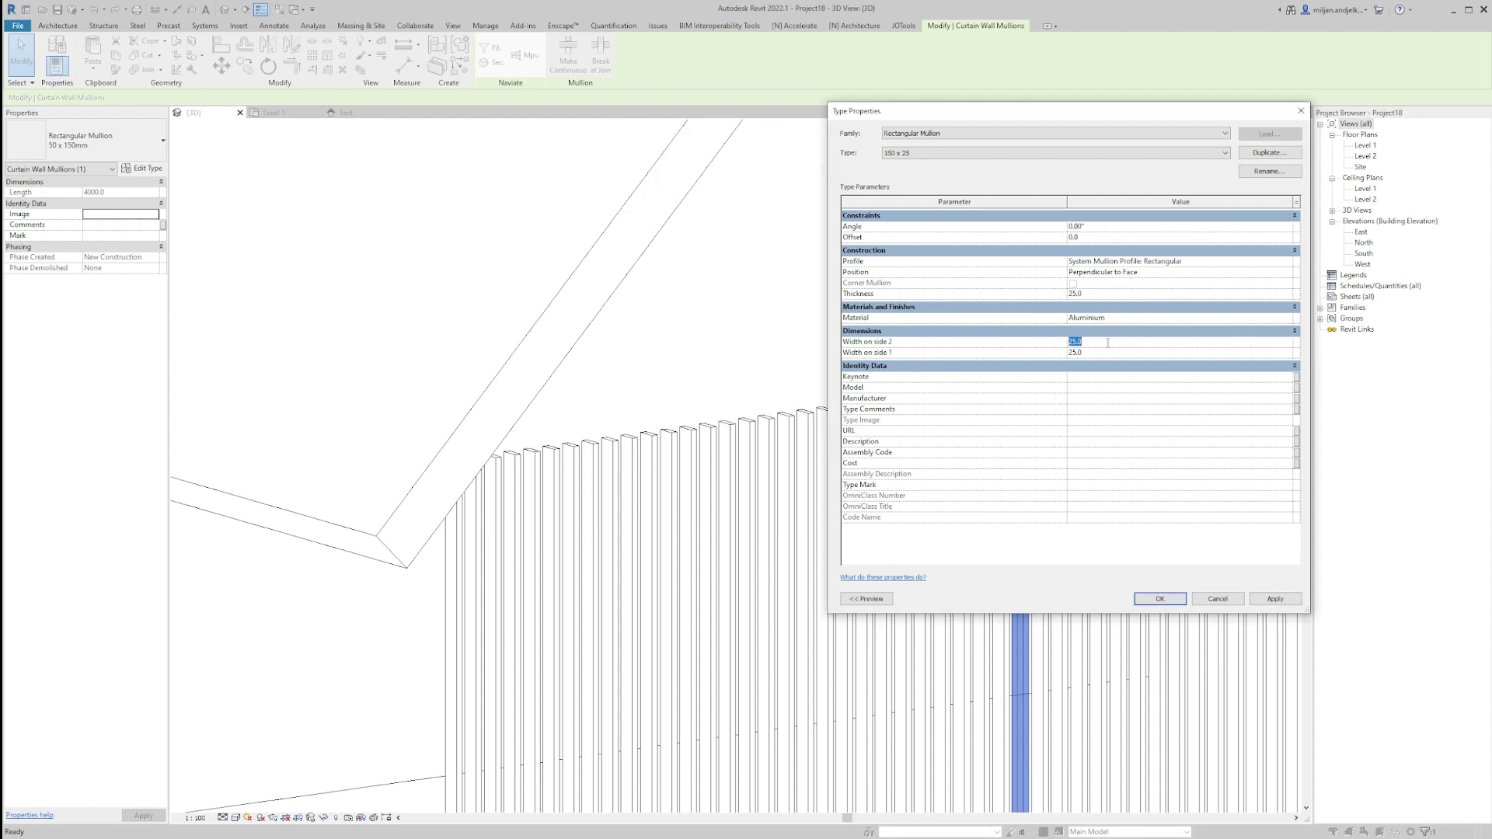
pyautogui.press('Tab')
pyautogui.click(1104, 317)
pyautogui.moveTo(1073, 274); pyautogui.dragTo(1074, 434)
pyautogui.click(1018, 344)
pyautogui.click(1145, 515)
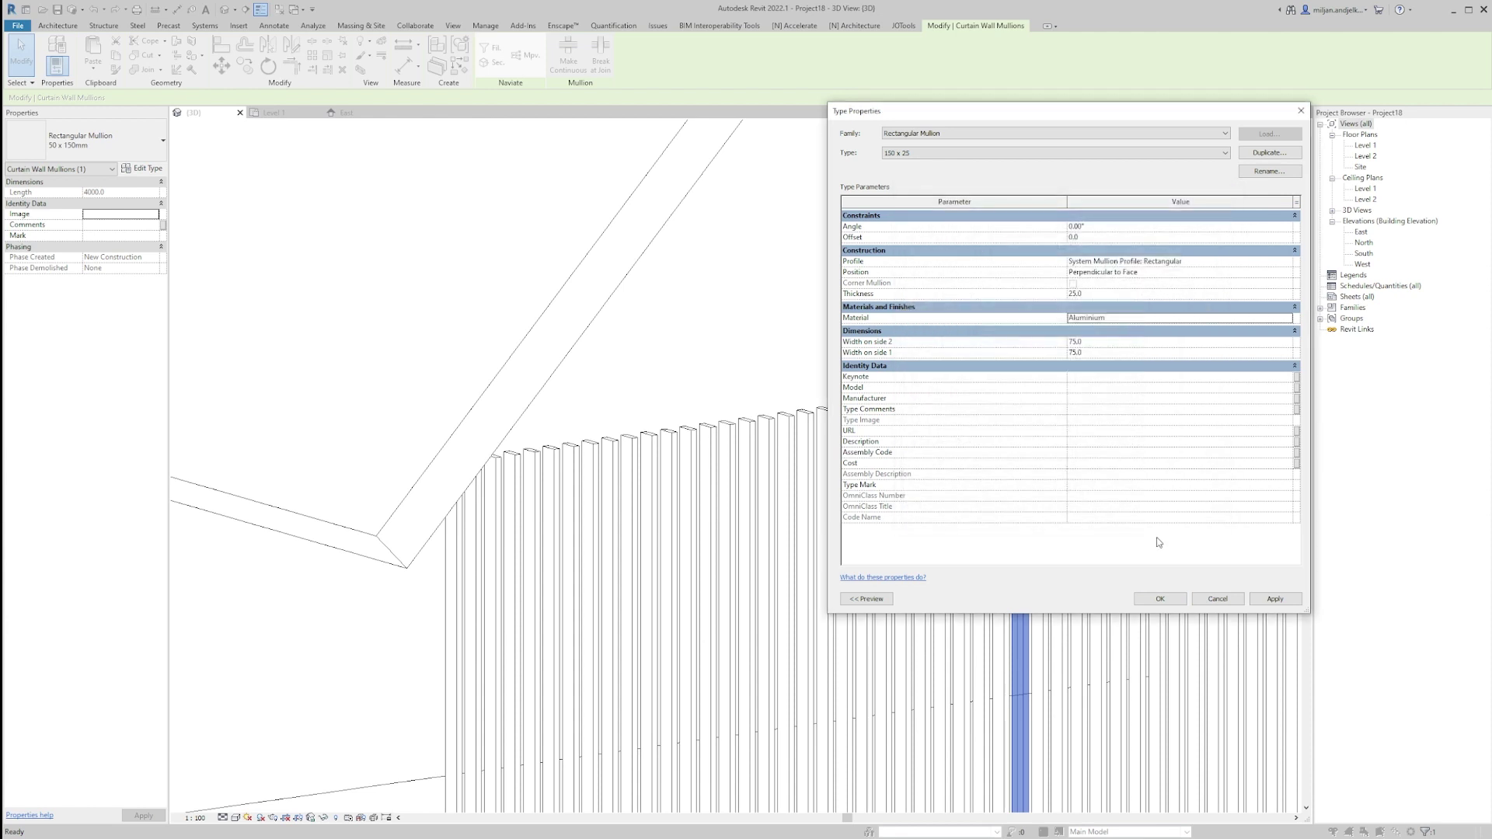
# Step: Accept the mullion type and assign Rectangular Mullion : 150 x 25 as the Wooden planks curtain wall's vertical interior mullion
pyautogui.click(1158, 598)
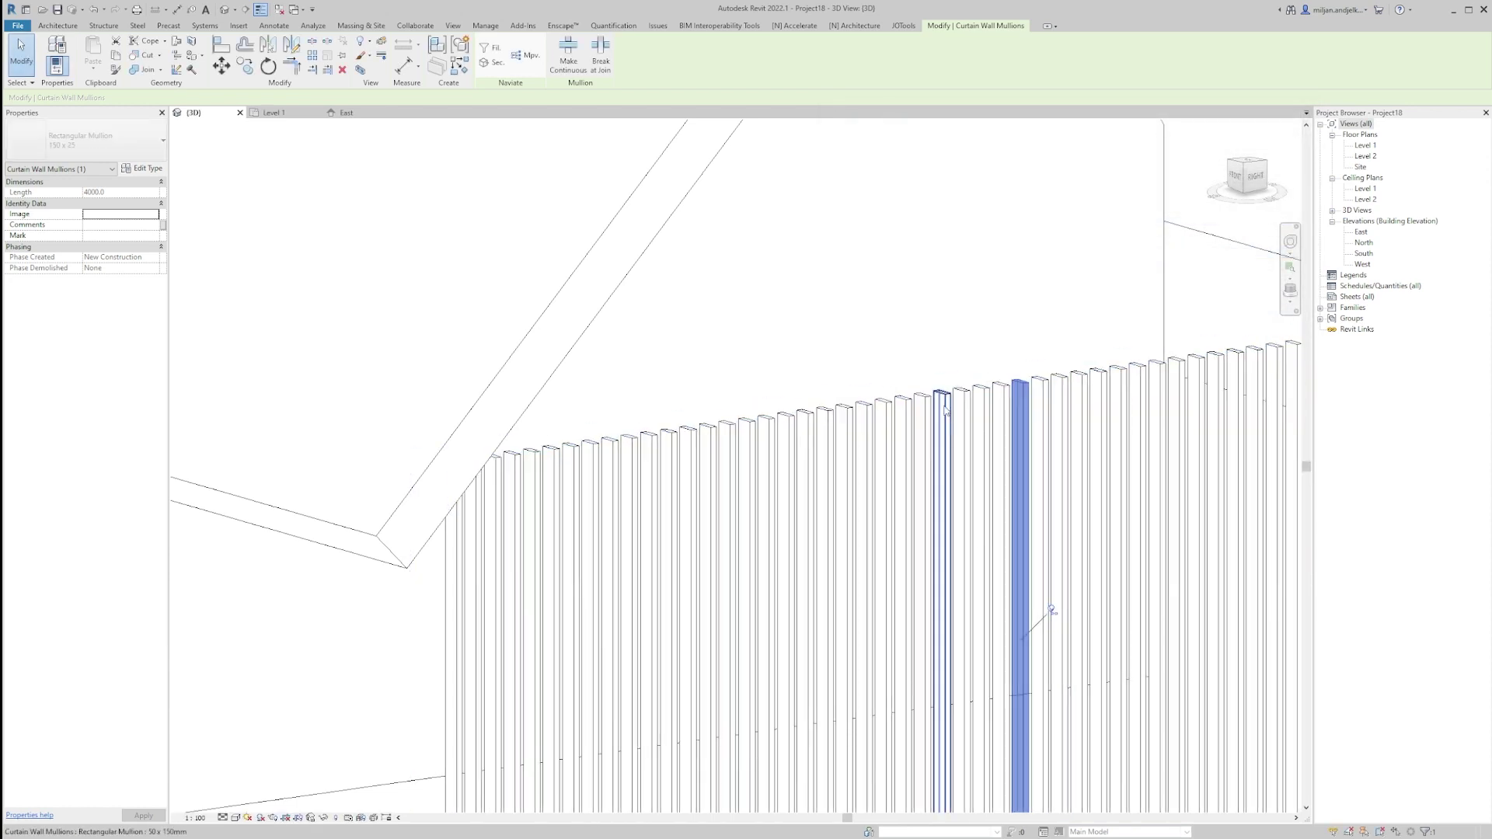
pyautogui.press('Tab')
pyautogui.click(945, 410)
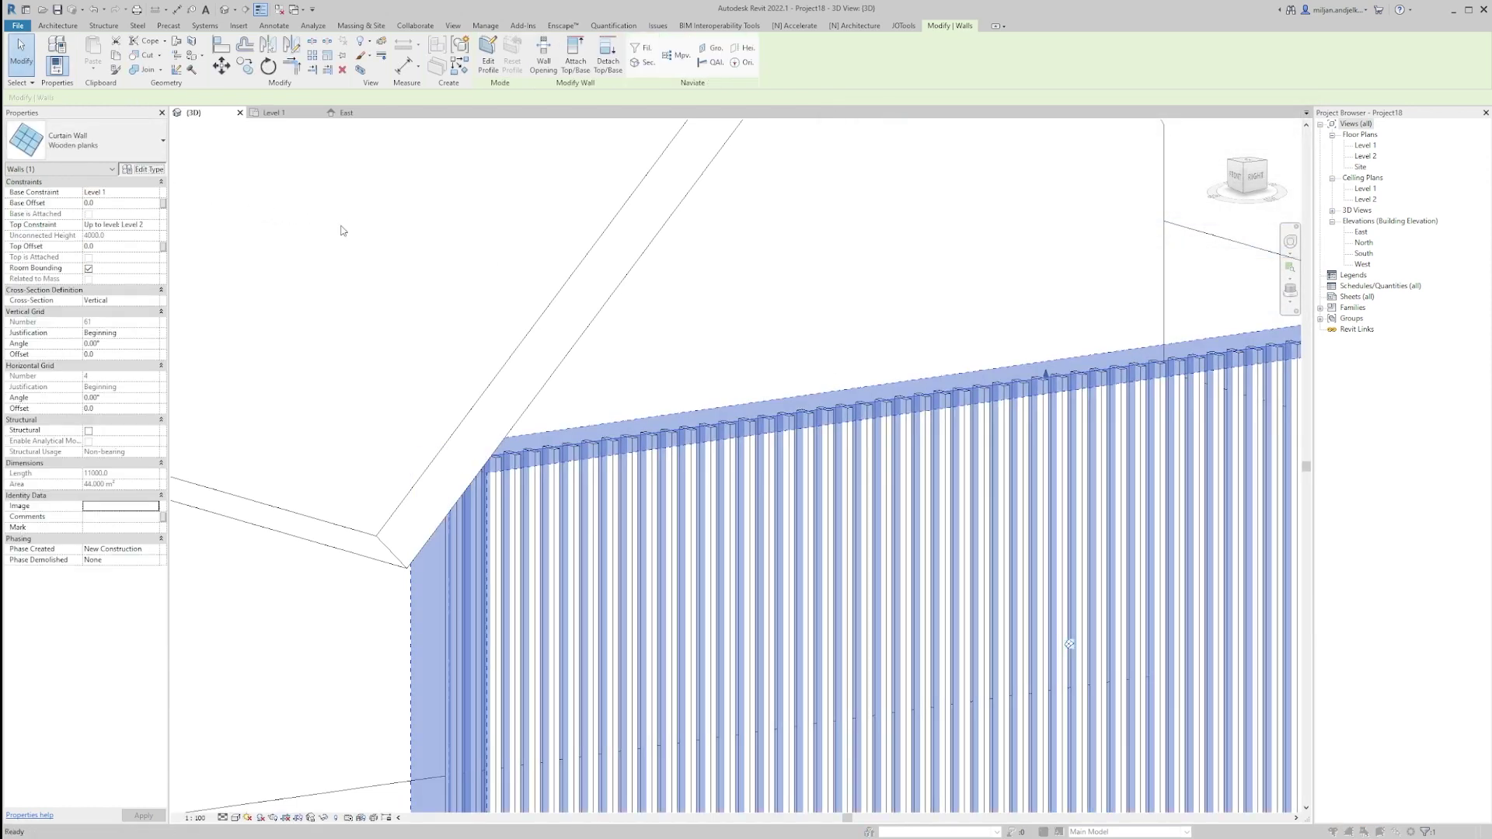
pyautogui.click(1277, 399)
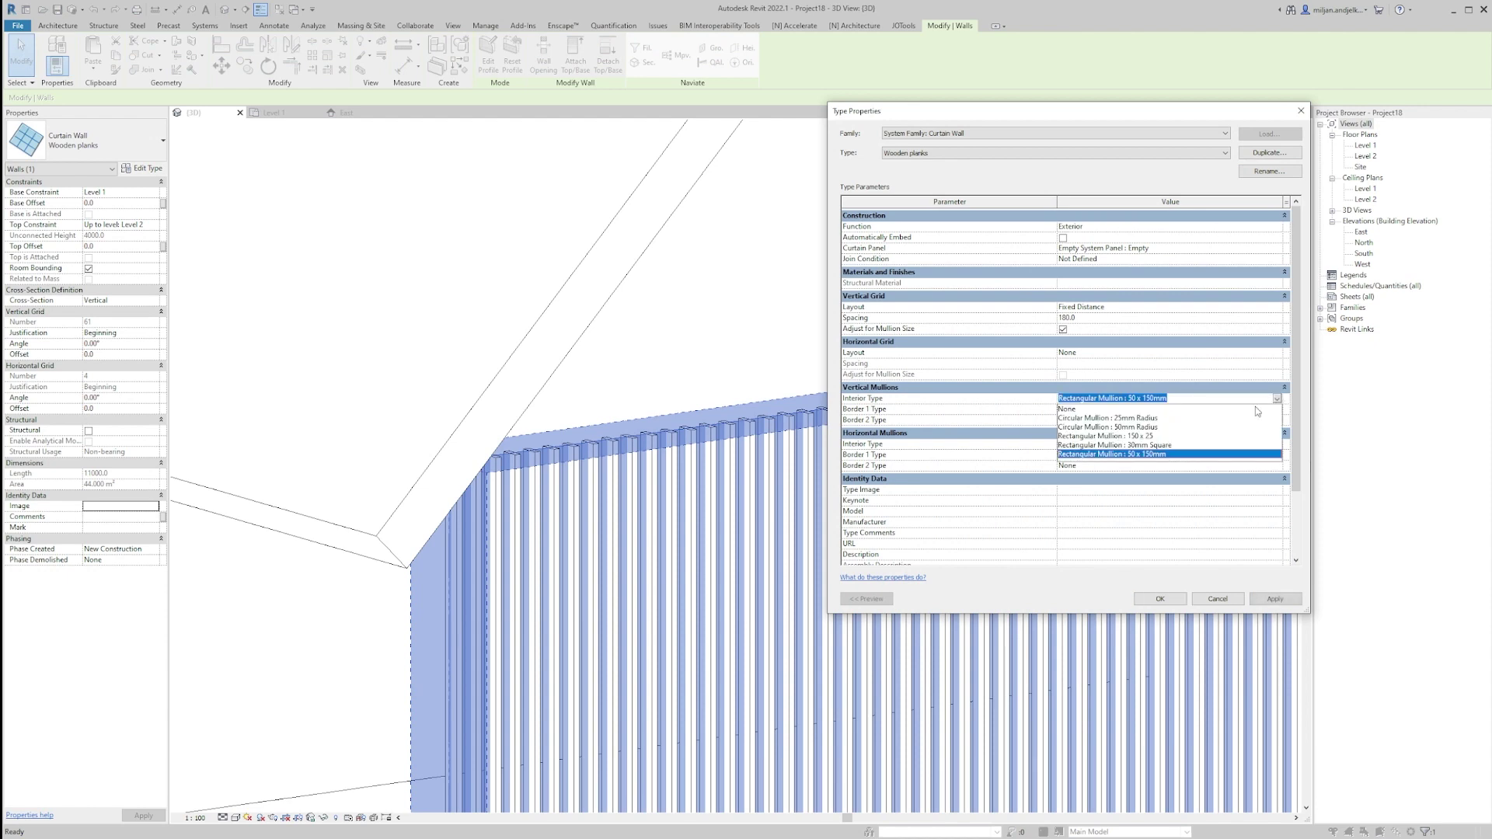
pyautogui.click(1111, 436)
pyautogui.click(1163, 599)
# Step: Inspect the plank curtain wall from several angles in 3D and compare it with the red facade photo in the browser
pyautogui.click(335, 423)
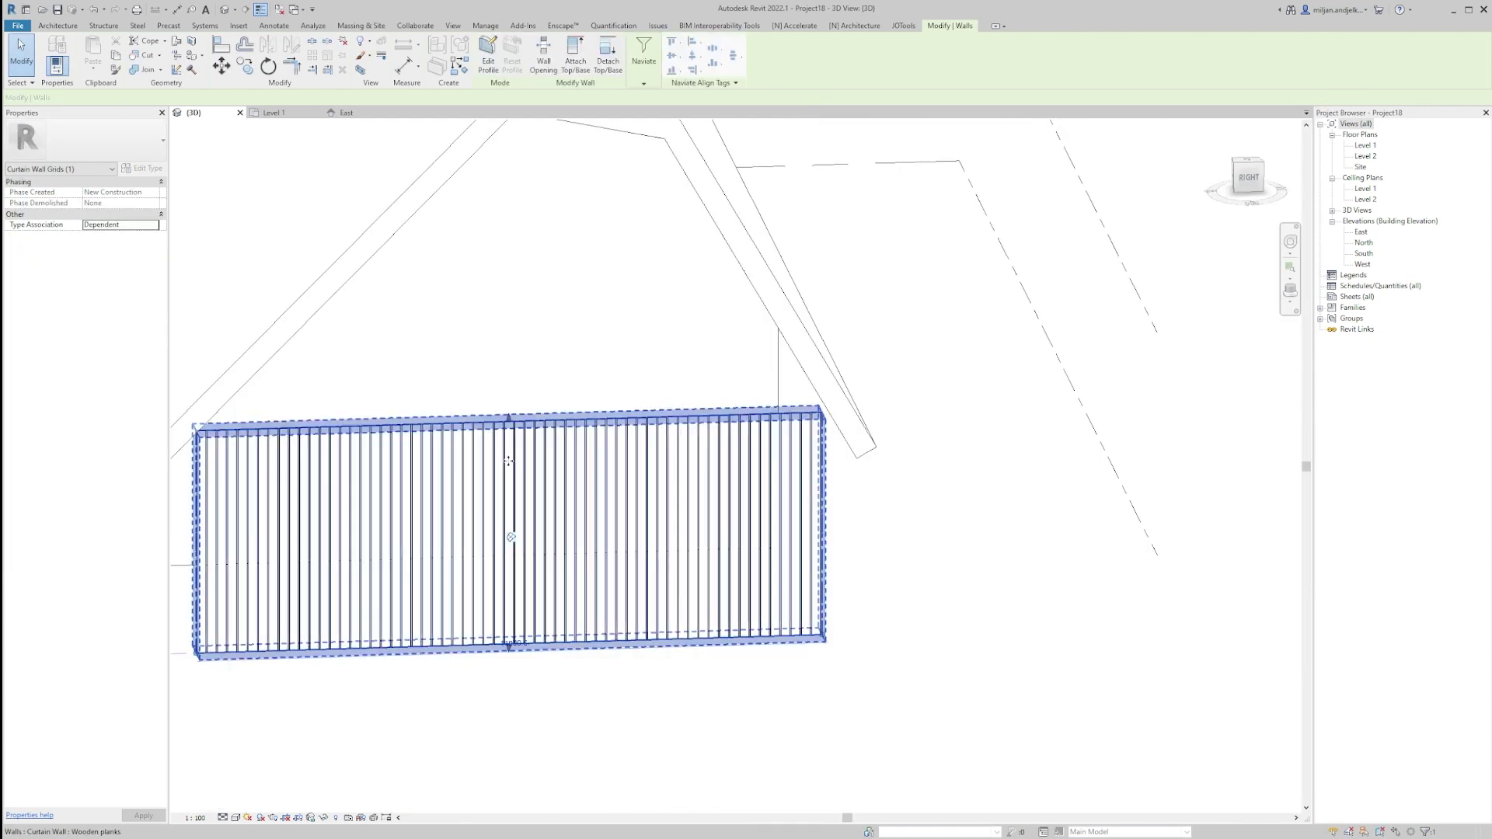
pyautogui.keyDown('shift'); pyautogui.moveTo(342, 451); pyautogui.dragTo(432, 490, button='middle'); pyautogui.keyUp('shift')
pyautogui.scroll(2, 432, 489)
pyautogui.moveTo(370, 550); pyautogui.dragTo(609, 501, button='middle')
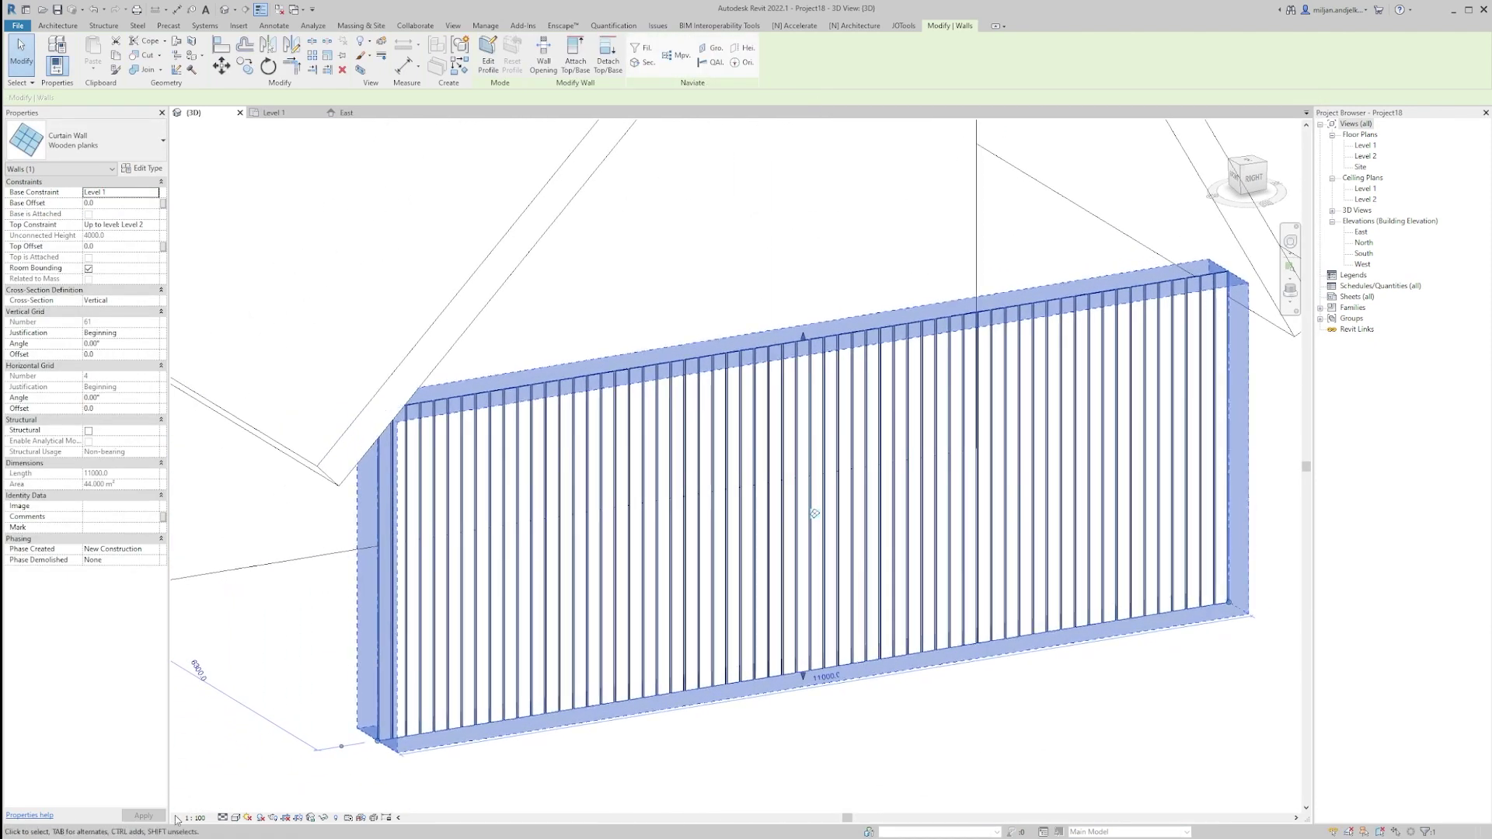
pyautogui.moveTo(147, 837)
pyautogui.click(182, 812)
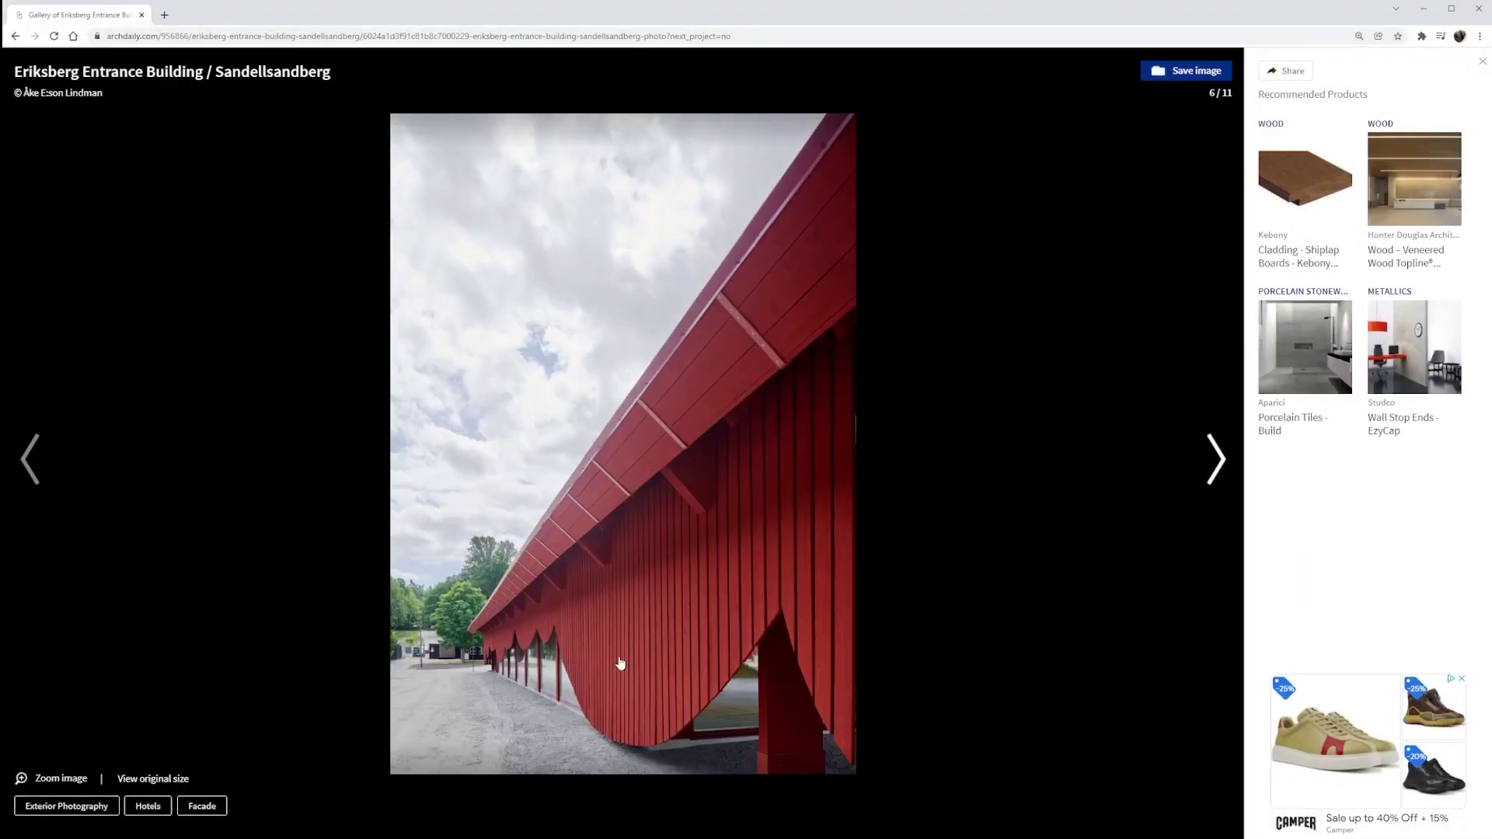
pyautogui.click(1423, 9)
# Step: In the Level 1 plan, place Wooden planks curtain walls along the two long exterior walls, offset 50 mm from the picked lines
pyautogui.click(280, 115)
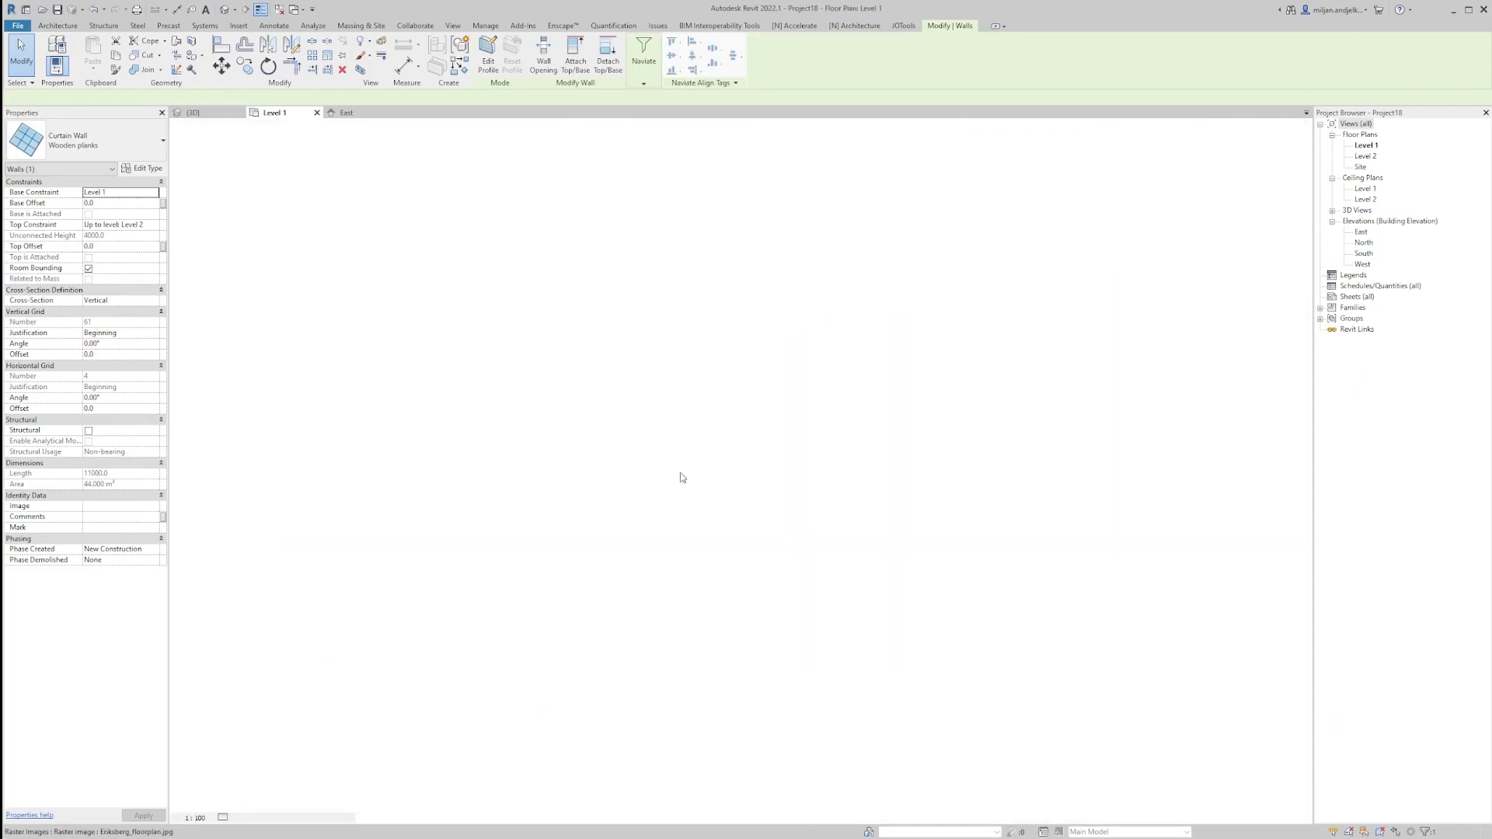
pyautogui.scroll(-3, 748, 488)
pyautogui.moveTo(749, 488); pyautogui.dragTo(979, 458, button='middle')
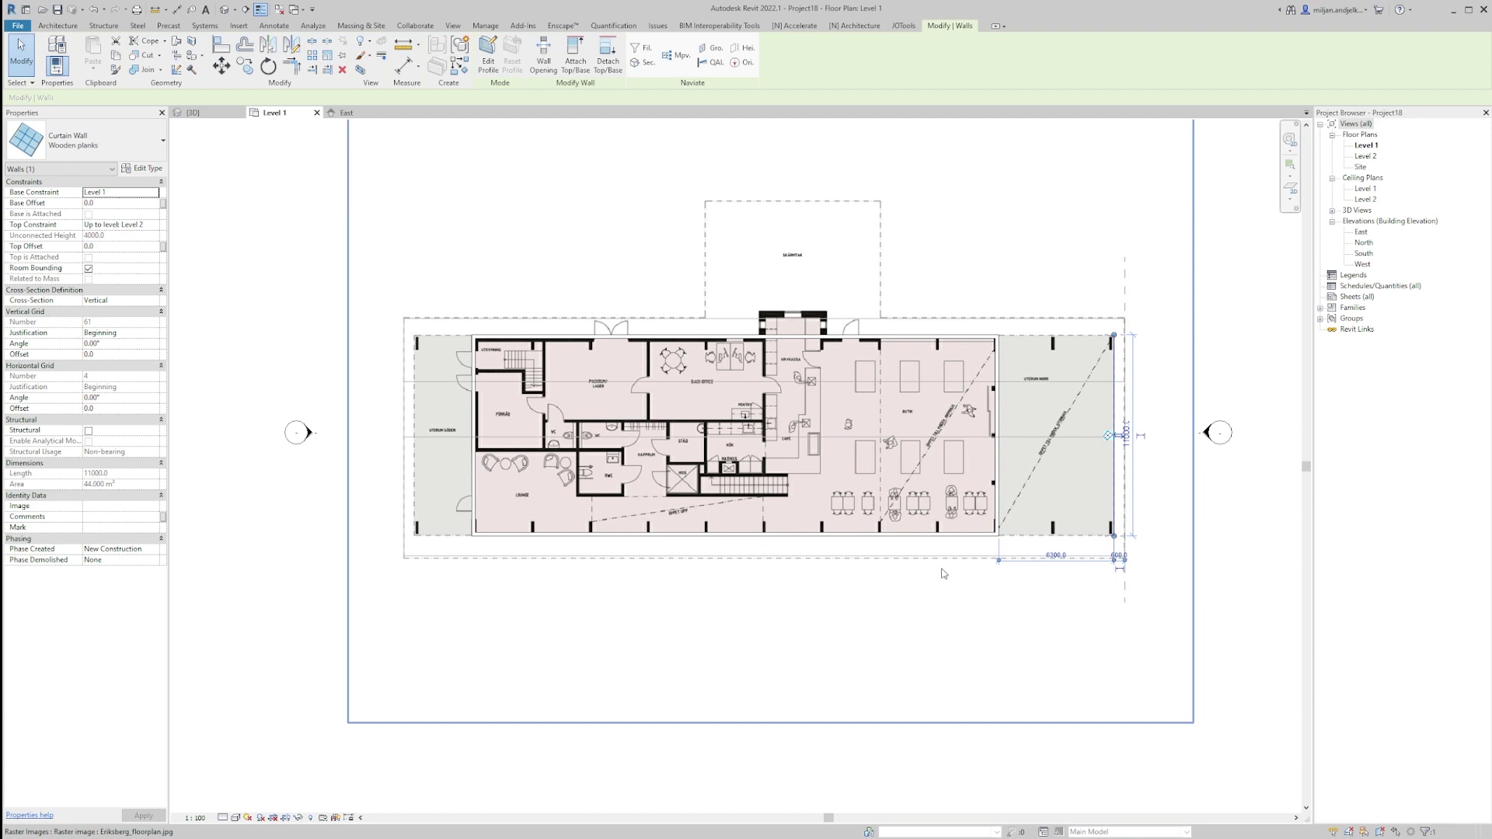
pyautogui.press('w')
pyautogui.press('a')
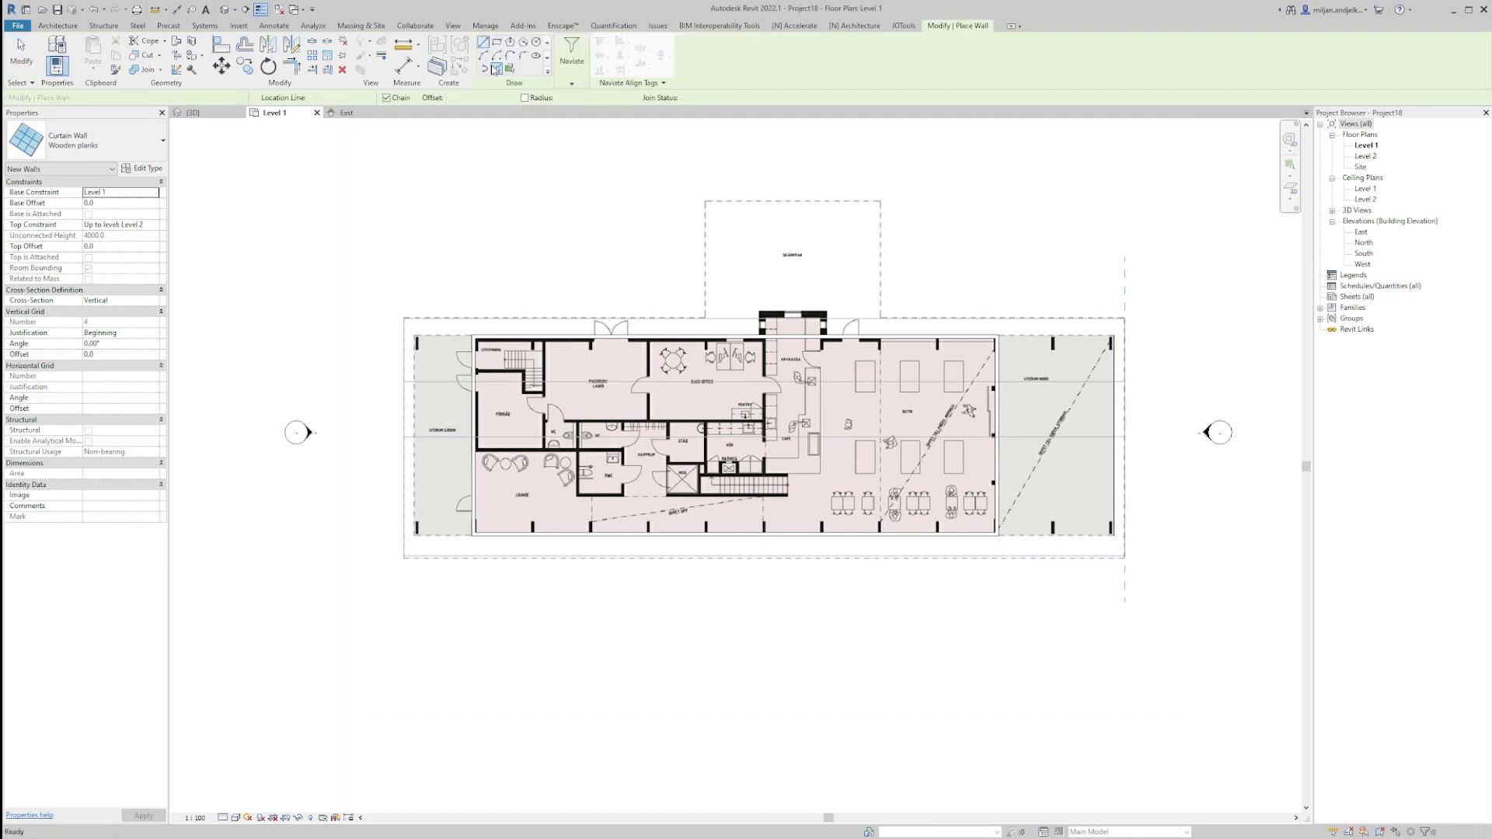
pyautogui.click(494, 70)
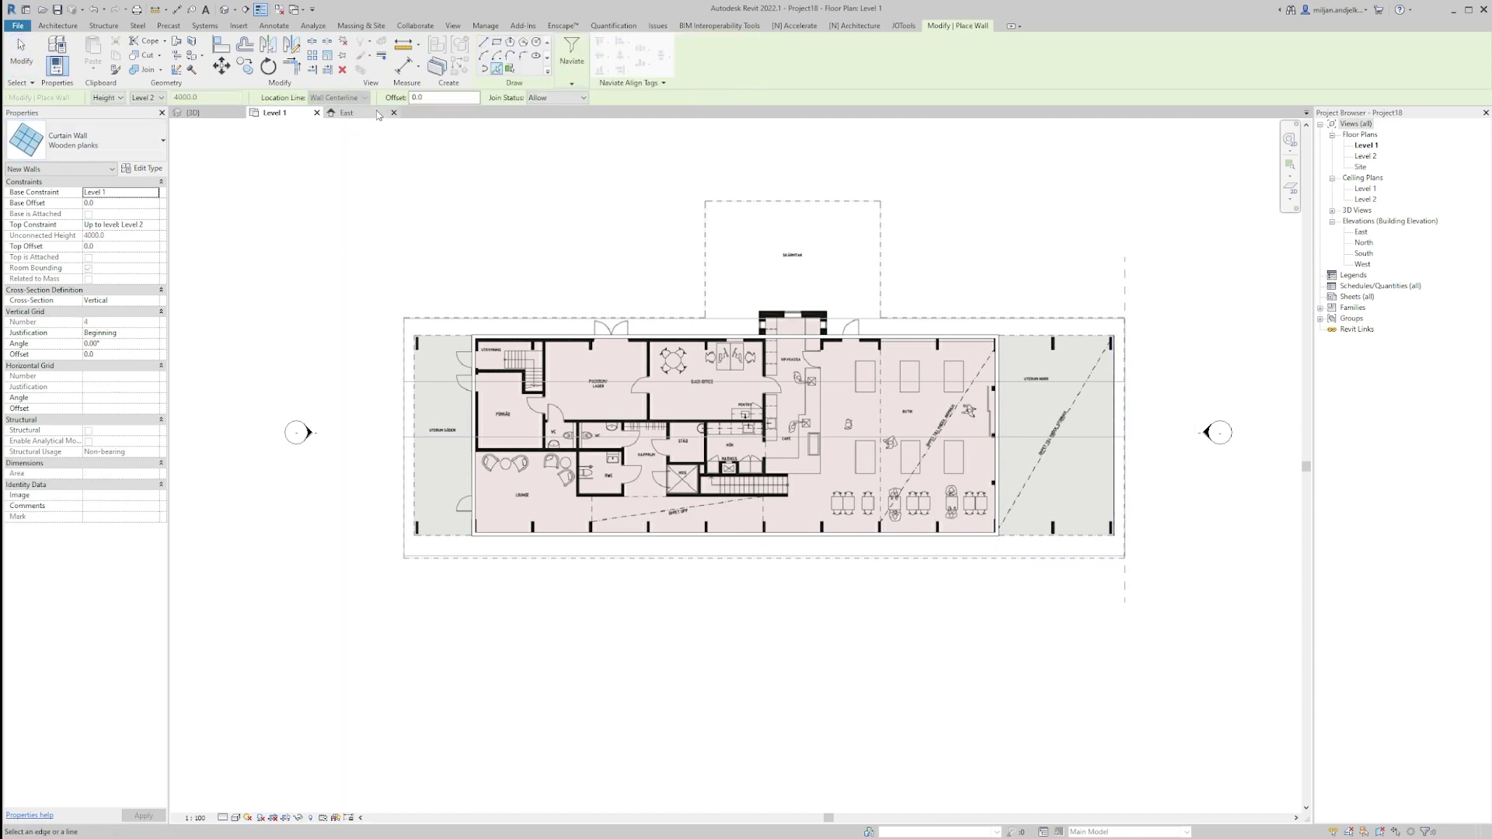
pyautogui.write('50')
pyautogui.scroll(4, 656, 324)
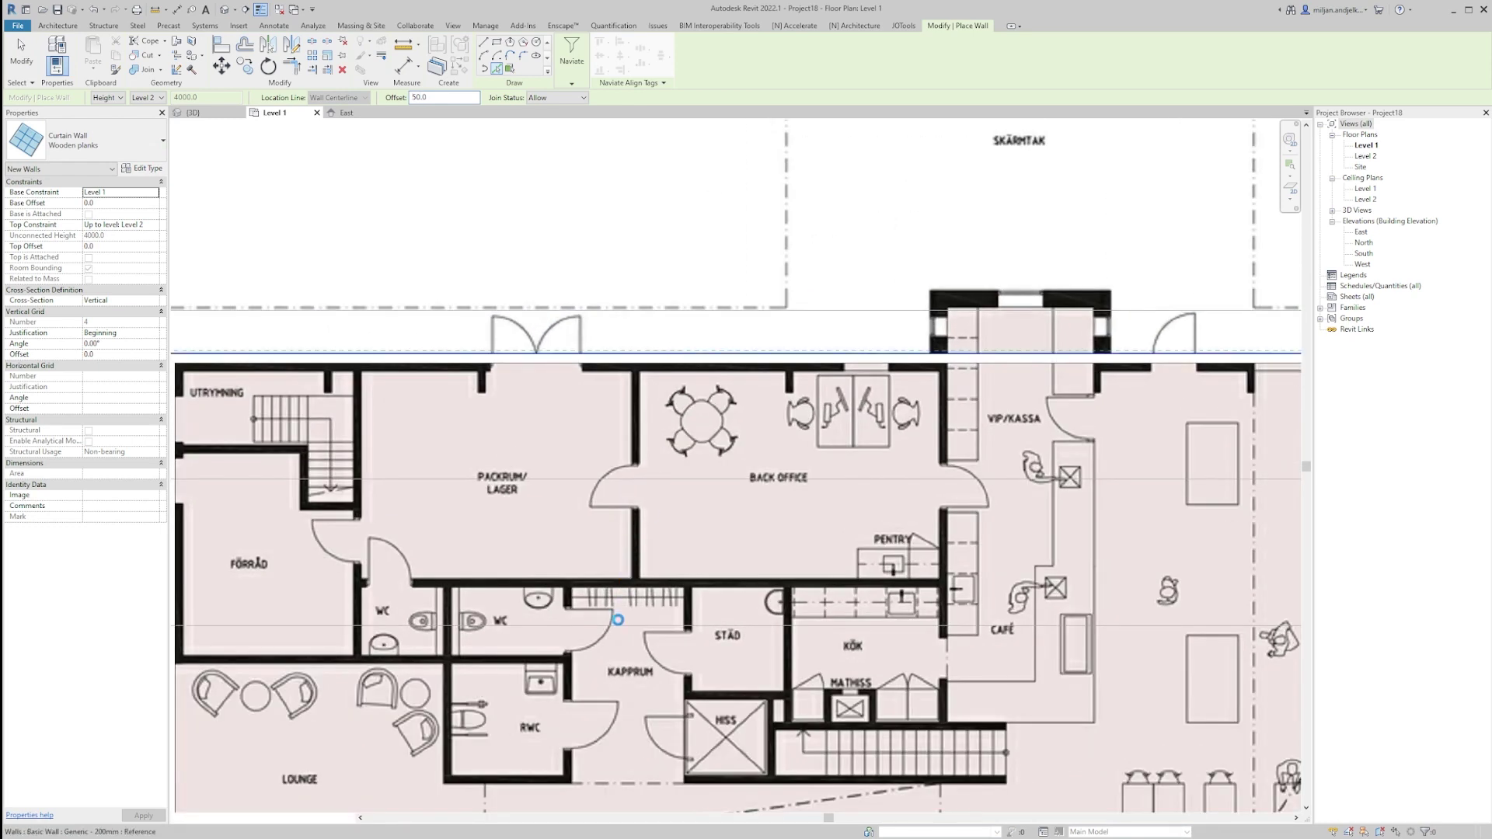
pyautogui.scroll(-4, 617, 619)
pyautogui.scroll(5, 546, 513)
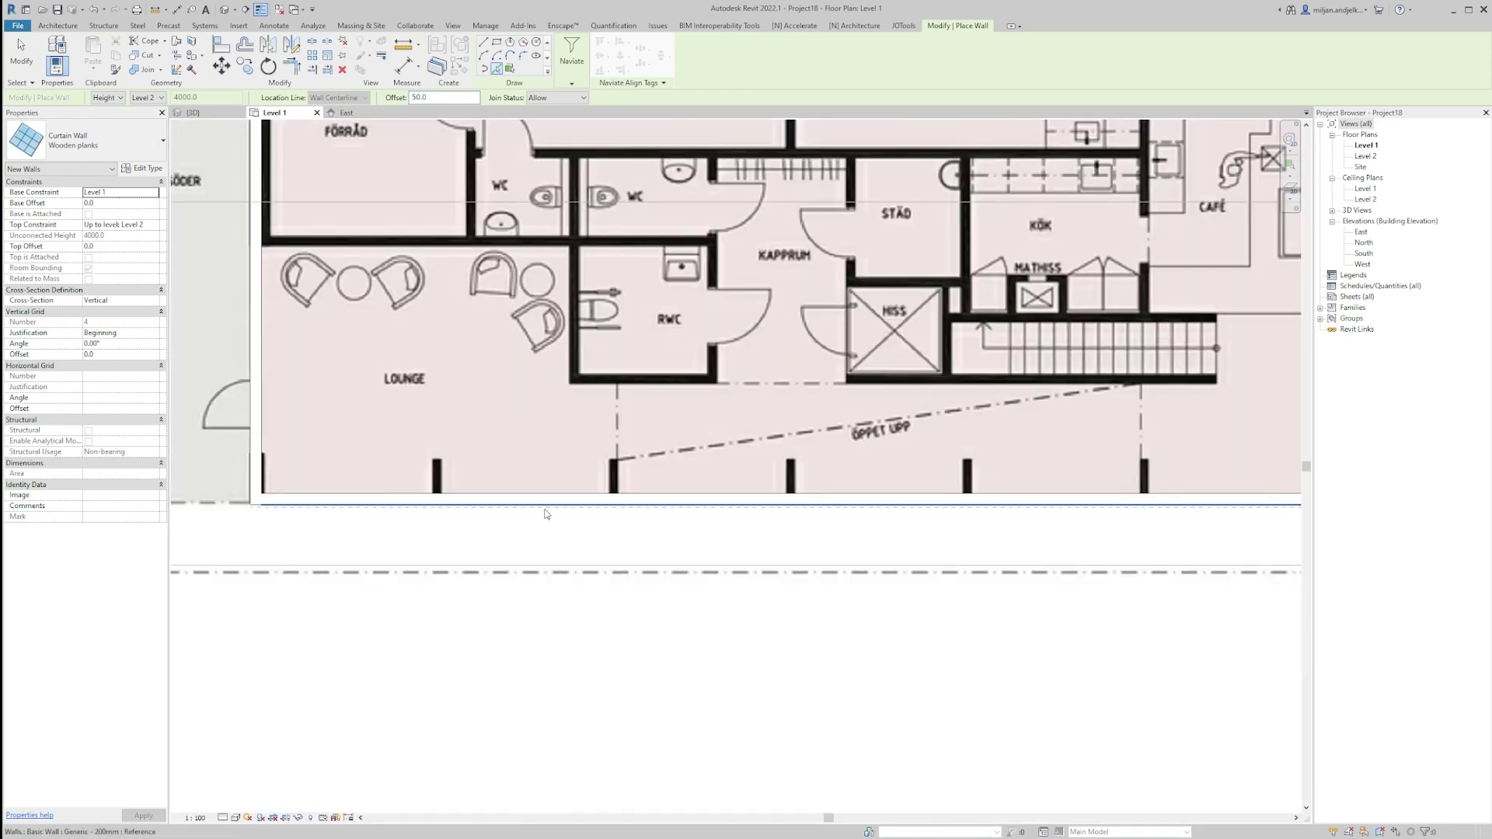
pyautogui.moveTo(449, 536); pyautogui.dragTo(863, 614, button='middle')
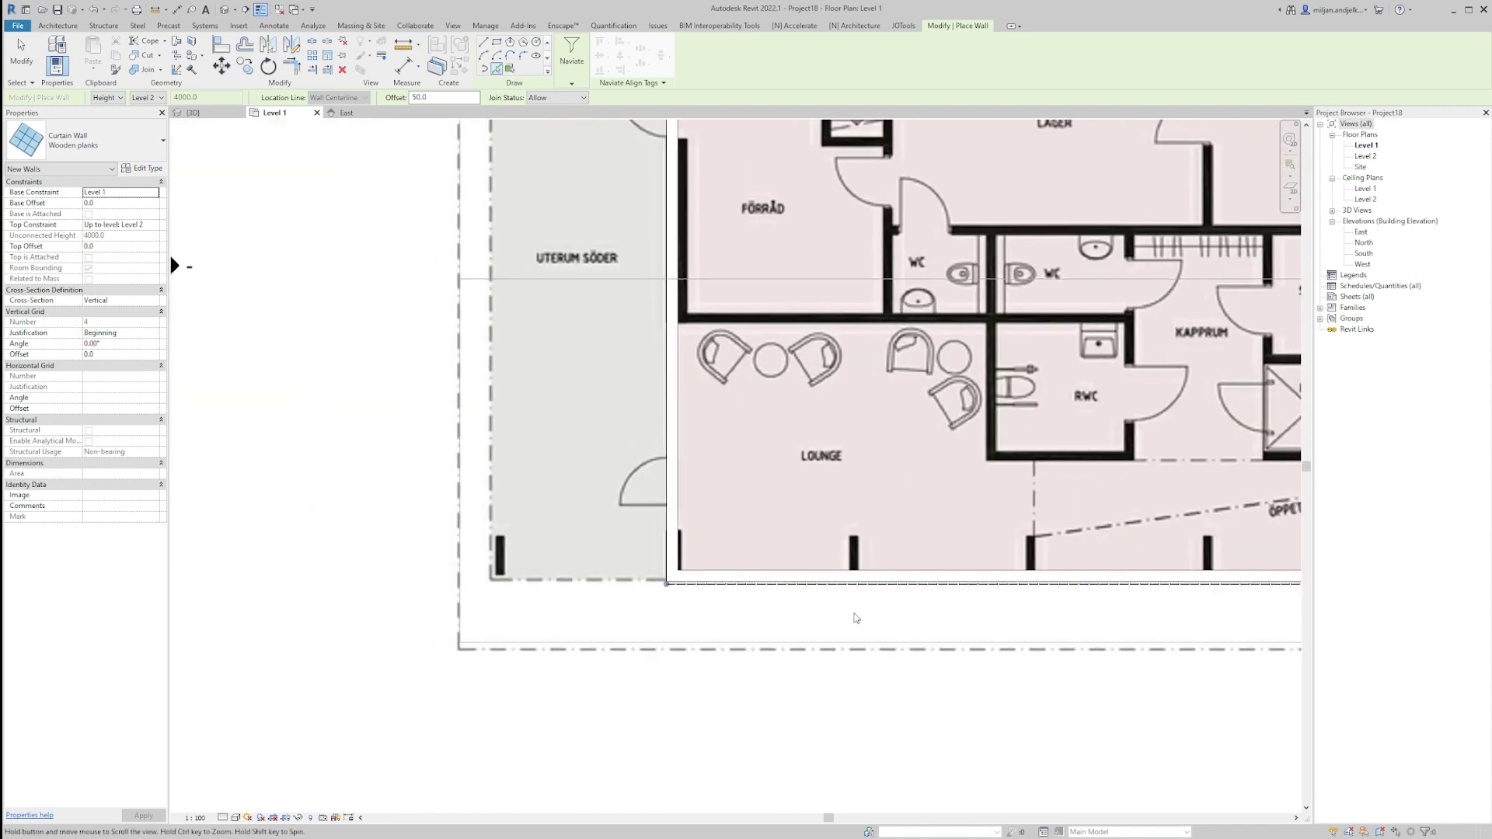
pyautogui.scroll(1, 308, 148)
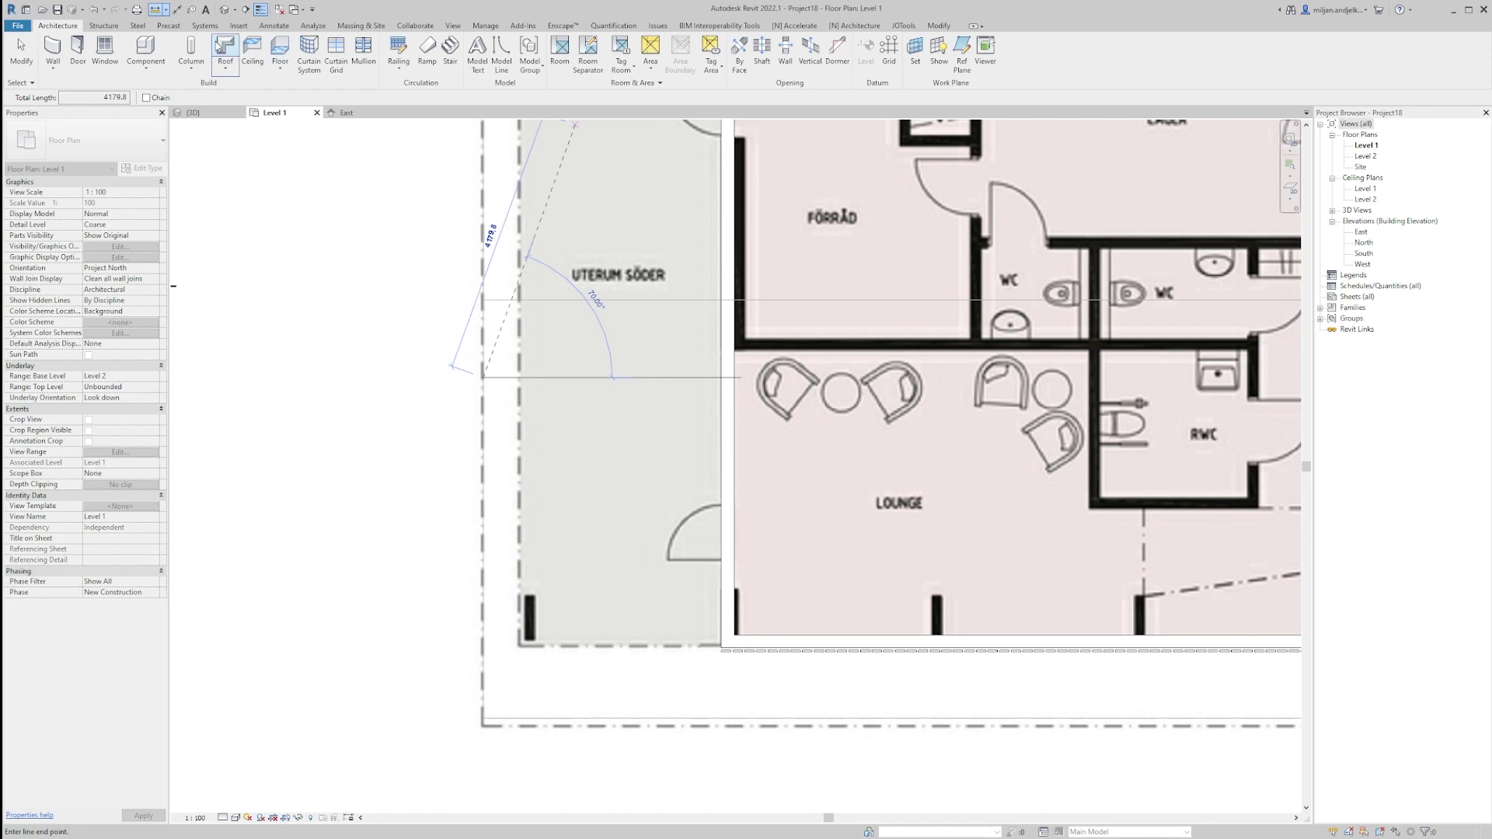
# Step: Place a Wooden planks curtain wall 600 mm inside the roof edge at the UTERUM SÖDER end and trim its corners with the long plank walls
pyautogui.press('Escape')
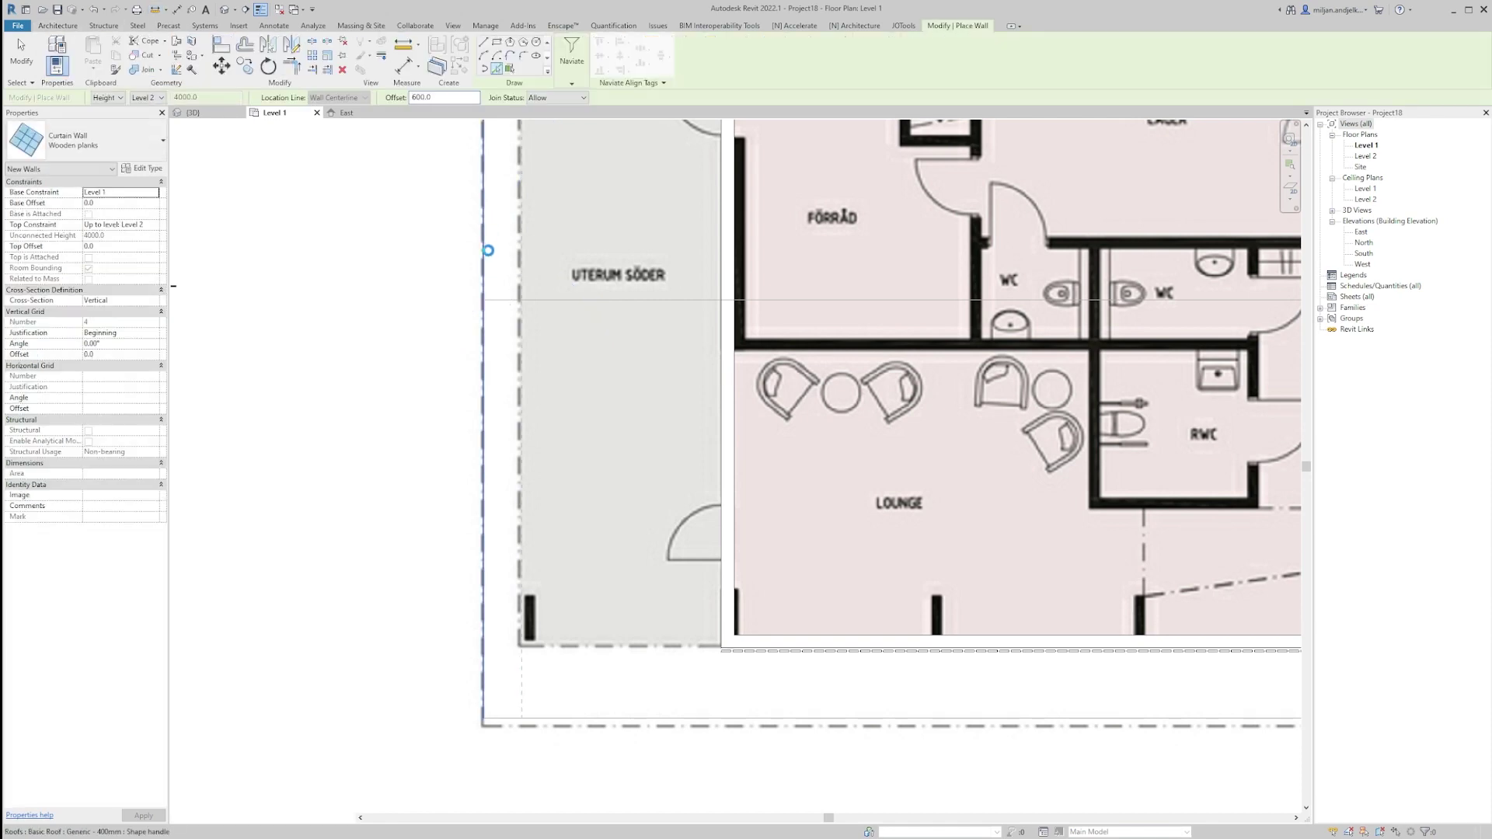
pyautogui.click(485, 262)
pyautogui.press('t')
pyautogui.press('r')
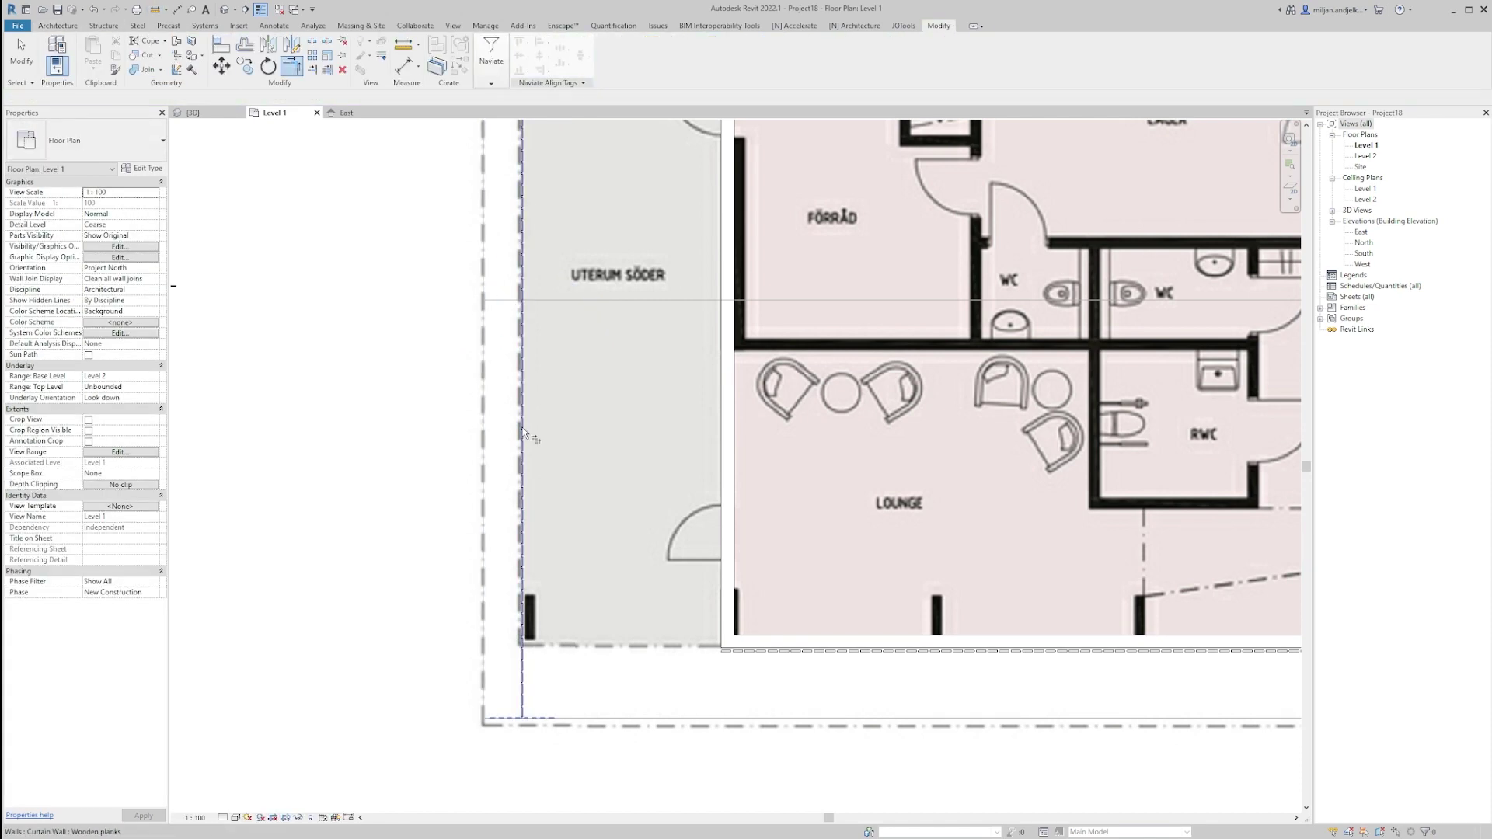
pyautogui.scroll(-4, 694, 697)
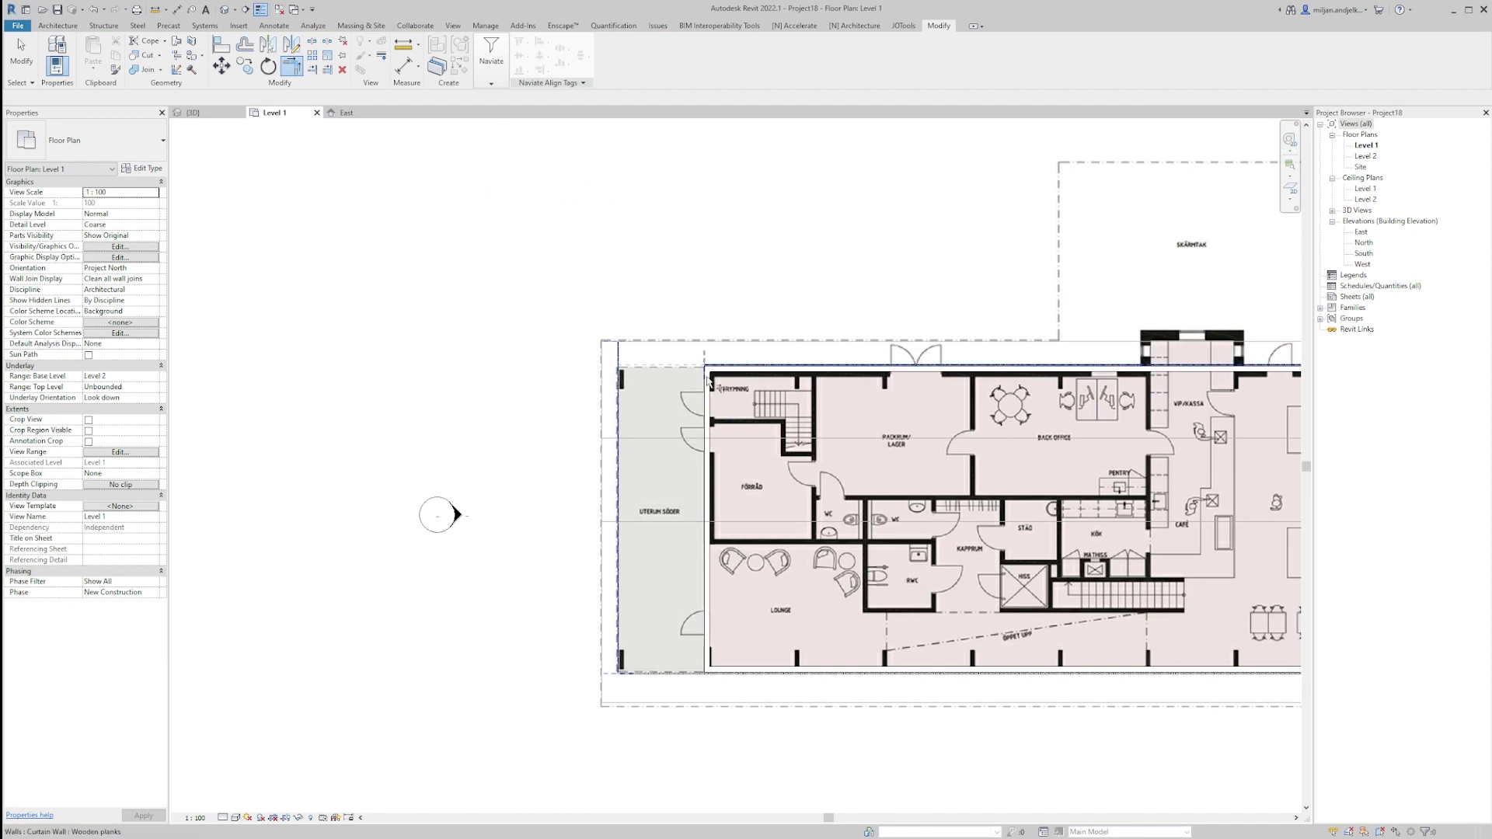
pyautogui.click(735, 363)
# Step: Try to extend the long plank wall on the lounge side to the plank end wall at UTERUM NORR
pyautogui.moveTo(1173, 613); pyautogui.dragTo(686, 555, button='middle')
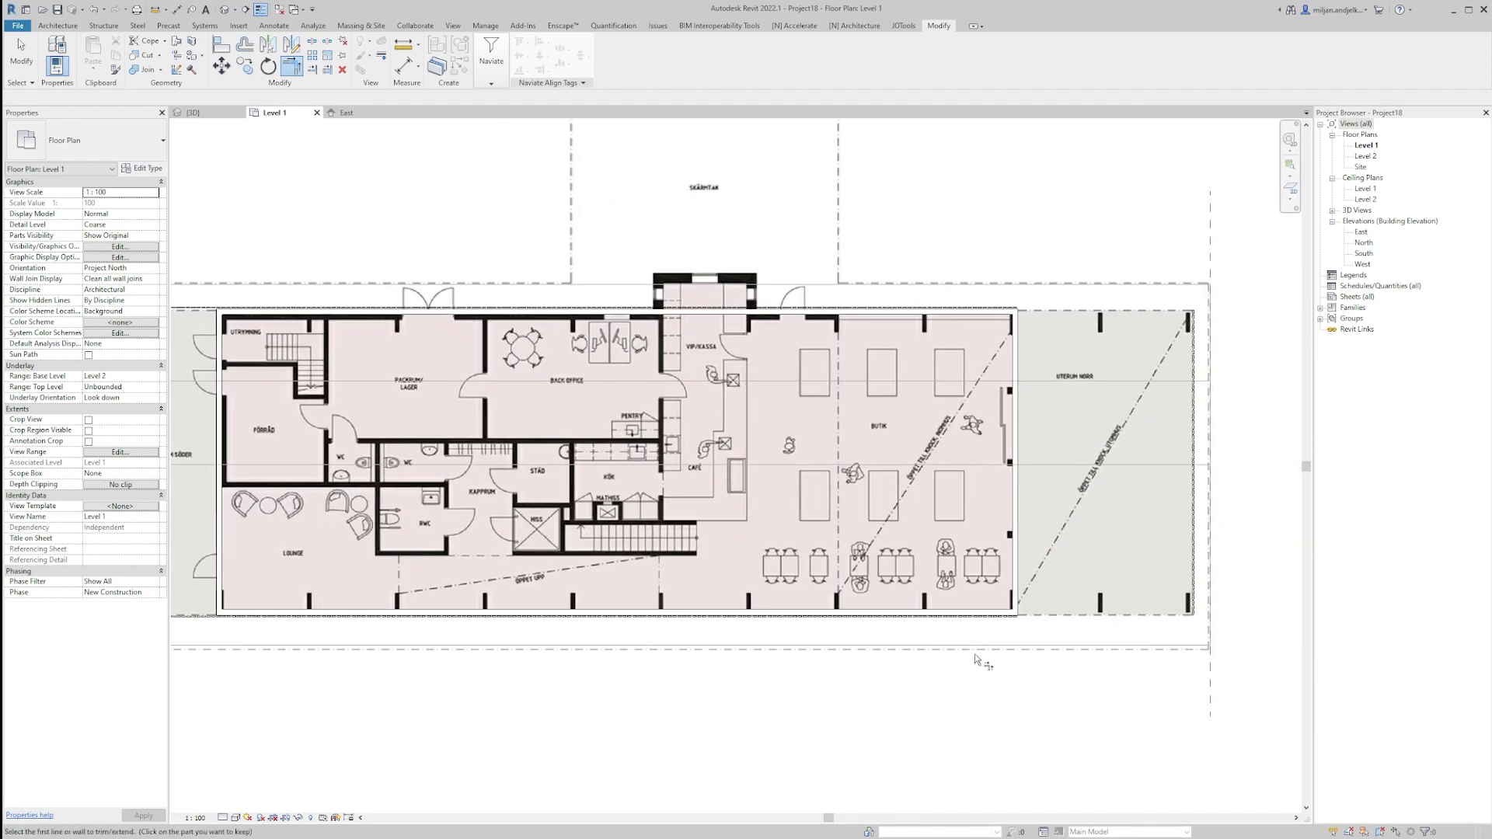
pyautogui.click(948, 624)
pyautogui.click(1194, 557)
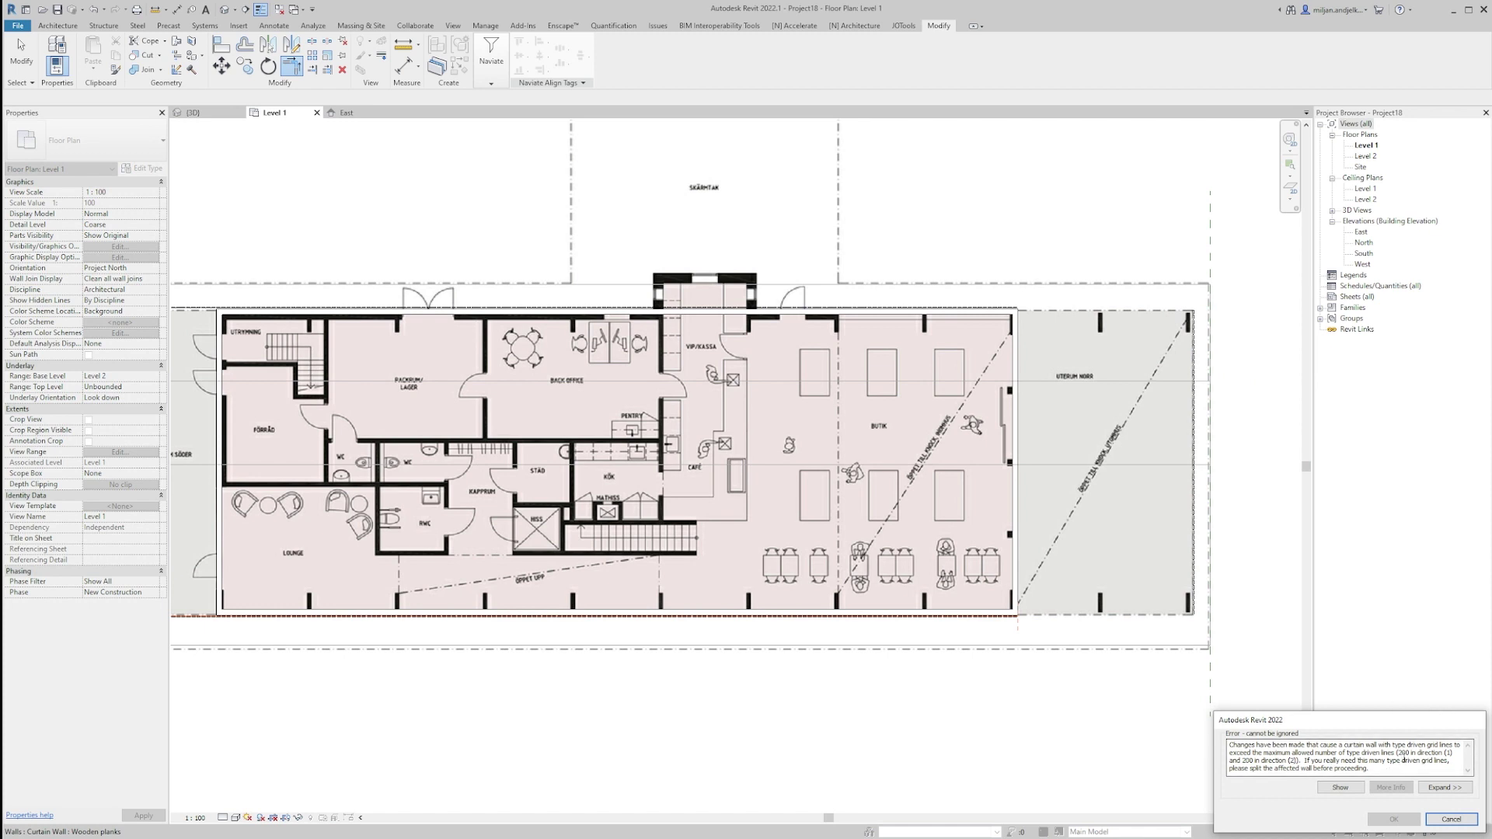
pyautogui.click(1451, 819)
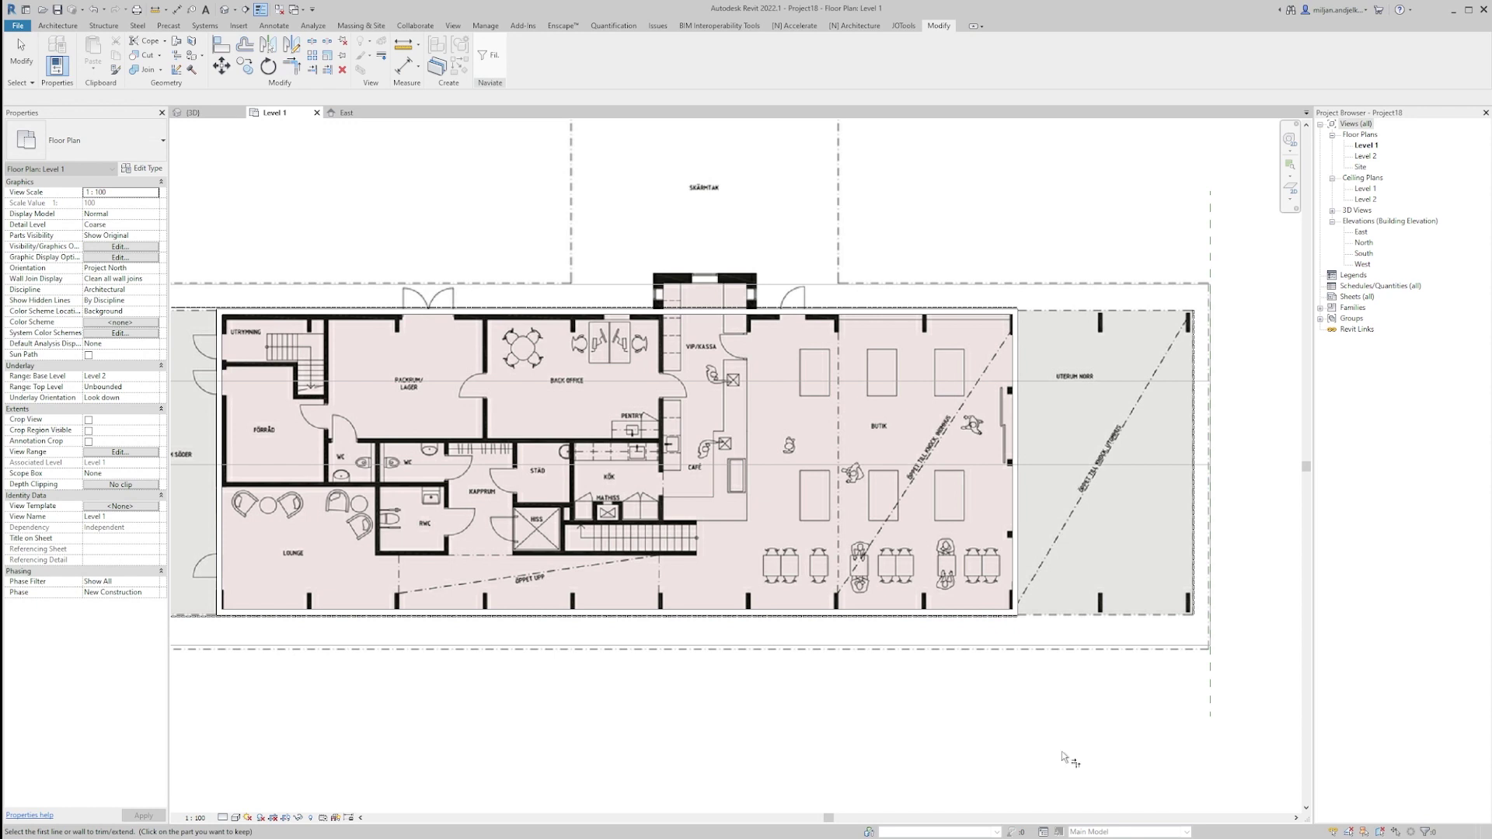
# Step: Split both long plank walls near their middle and trim the halves nearest UTERUM NORR to the end wall there
pyautogui.moveTo(769, 657); pyautogui.dragTo(871, 645, button='middle')
pyautogui.click(20, 54)
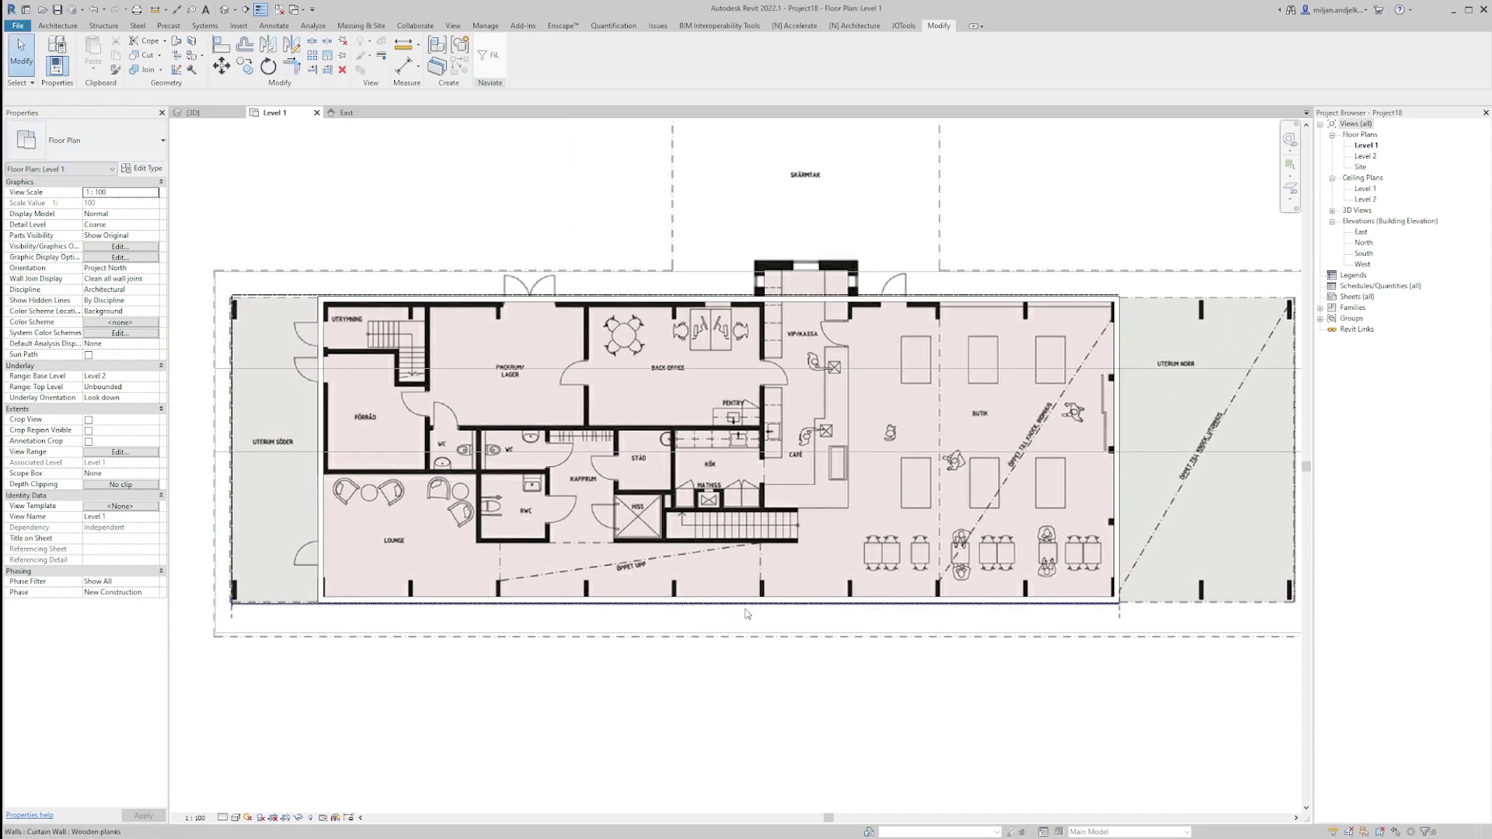
pyautogui.press('s')
pyautogui.press('l')
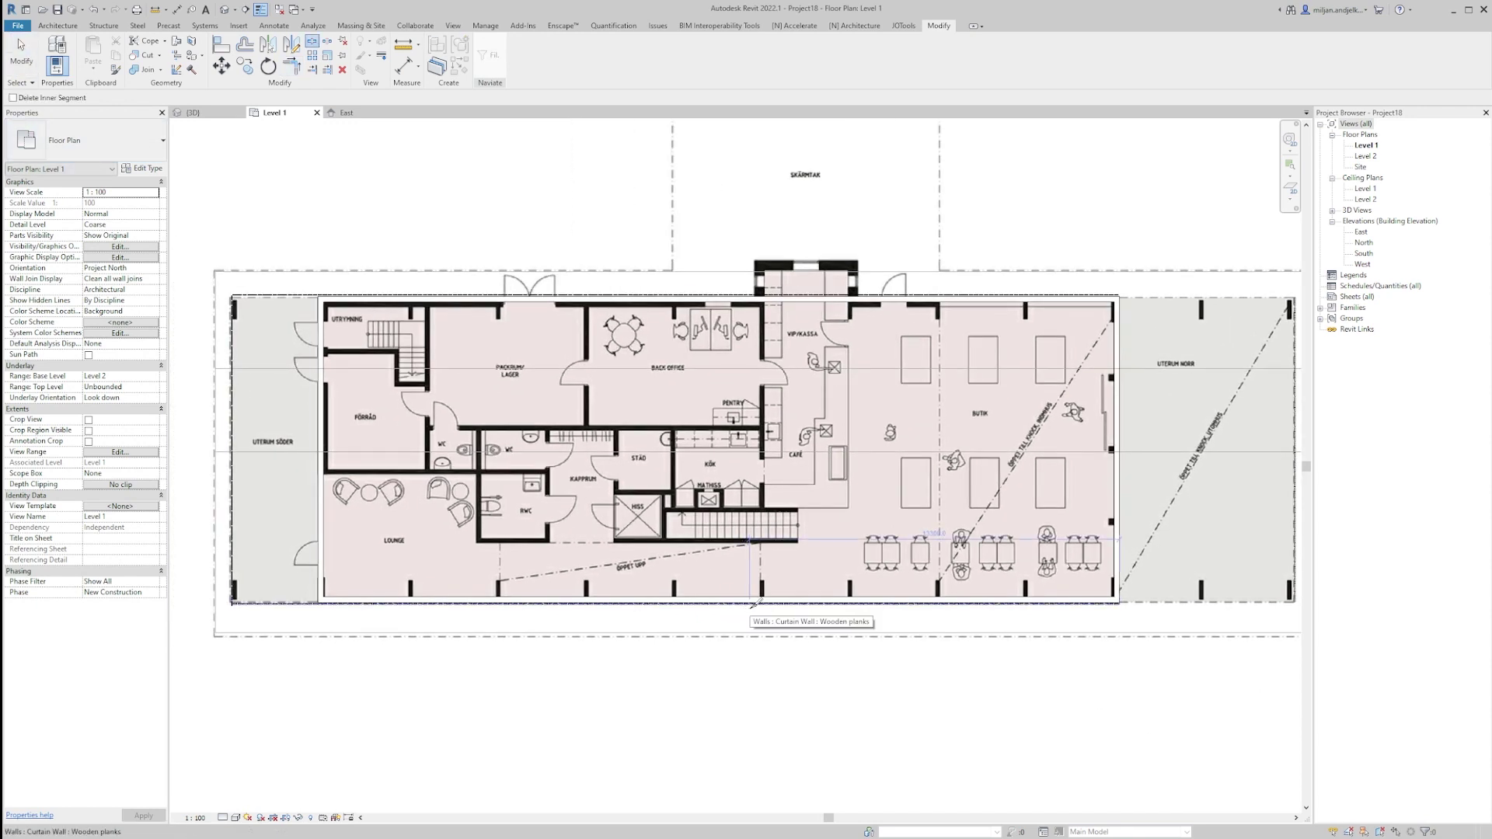
pyautogui.click(737, 294)
pyautogui.press('t')
pyautogui.press('r')
pyautogui.click(1068, 294)
pyautogui.click(1294, 378)
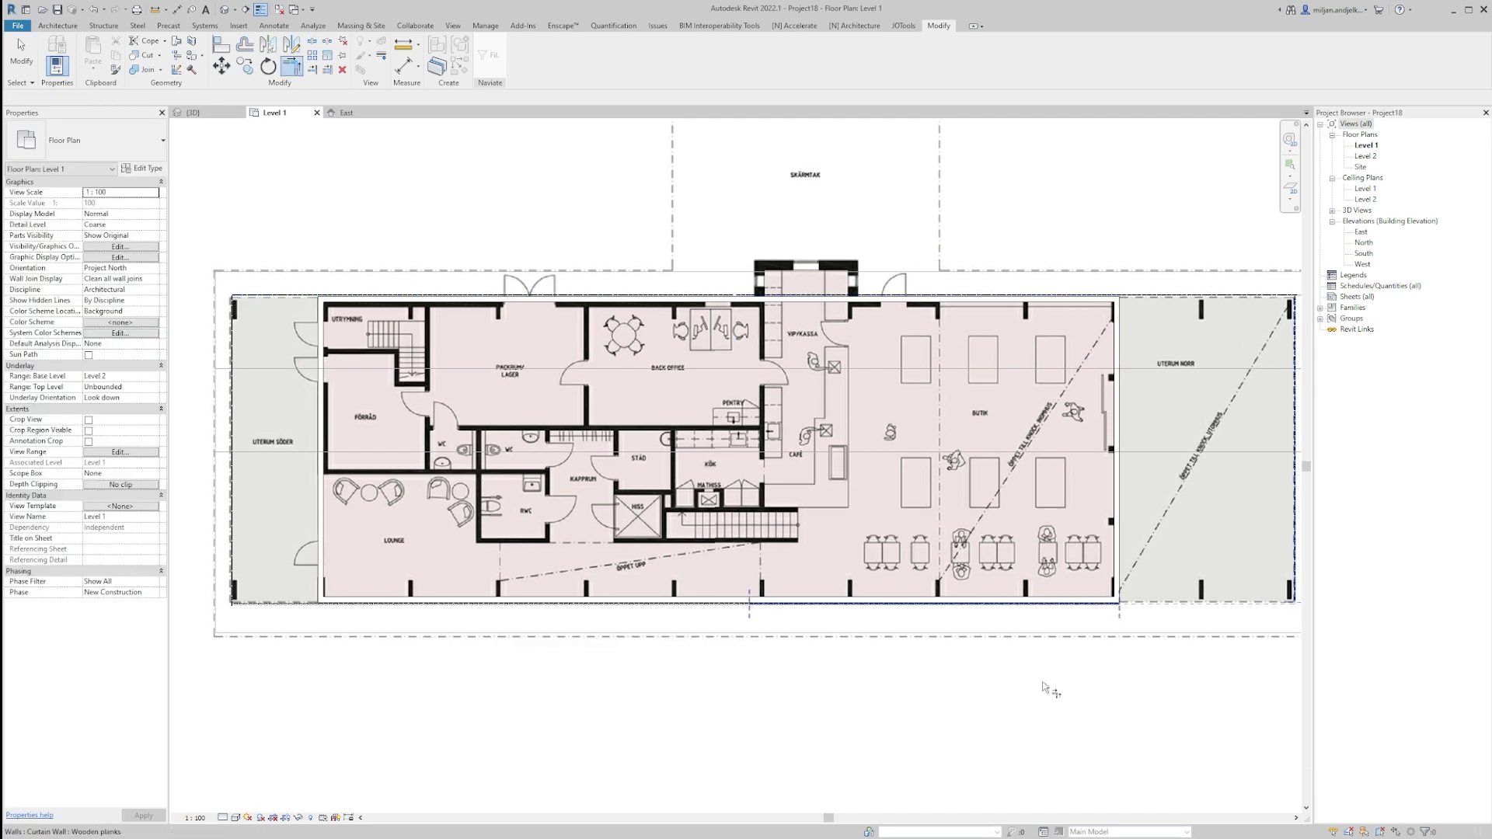
# Step: In the 3D view, select the whole connected chain of Wooden planks walls and attach their tops to the roof
pyautogui.click(195, 112)
pyautogui.scroll(-6, 469, 350)
pyautogui.moveTo(469, 349); pyautogui.dragTo(784, 476, button='middle')
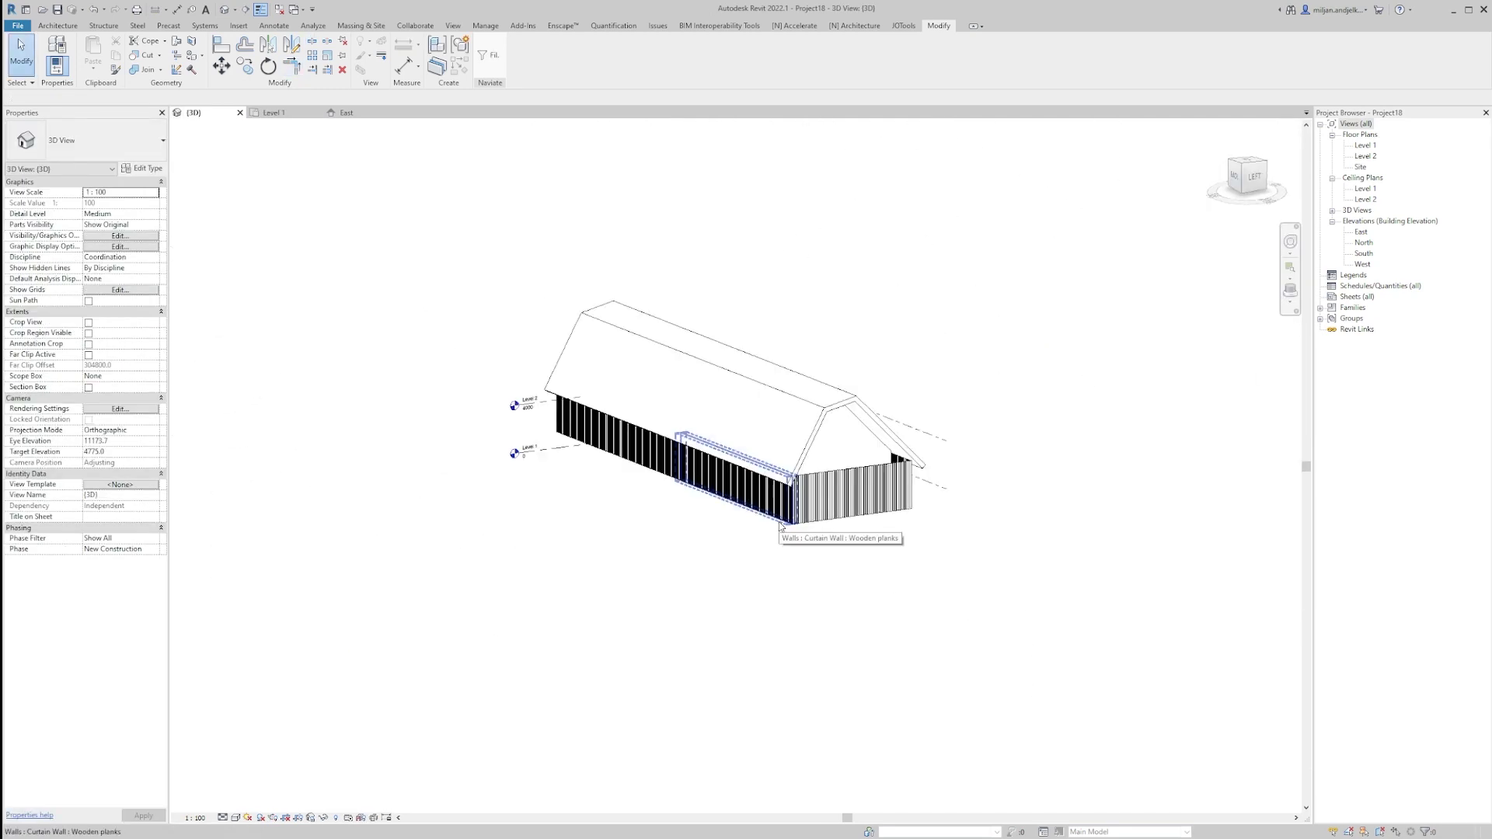
pyautogui.press('Tab')
pyautogui.click(781, 526)
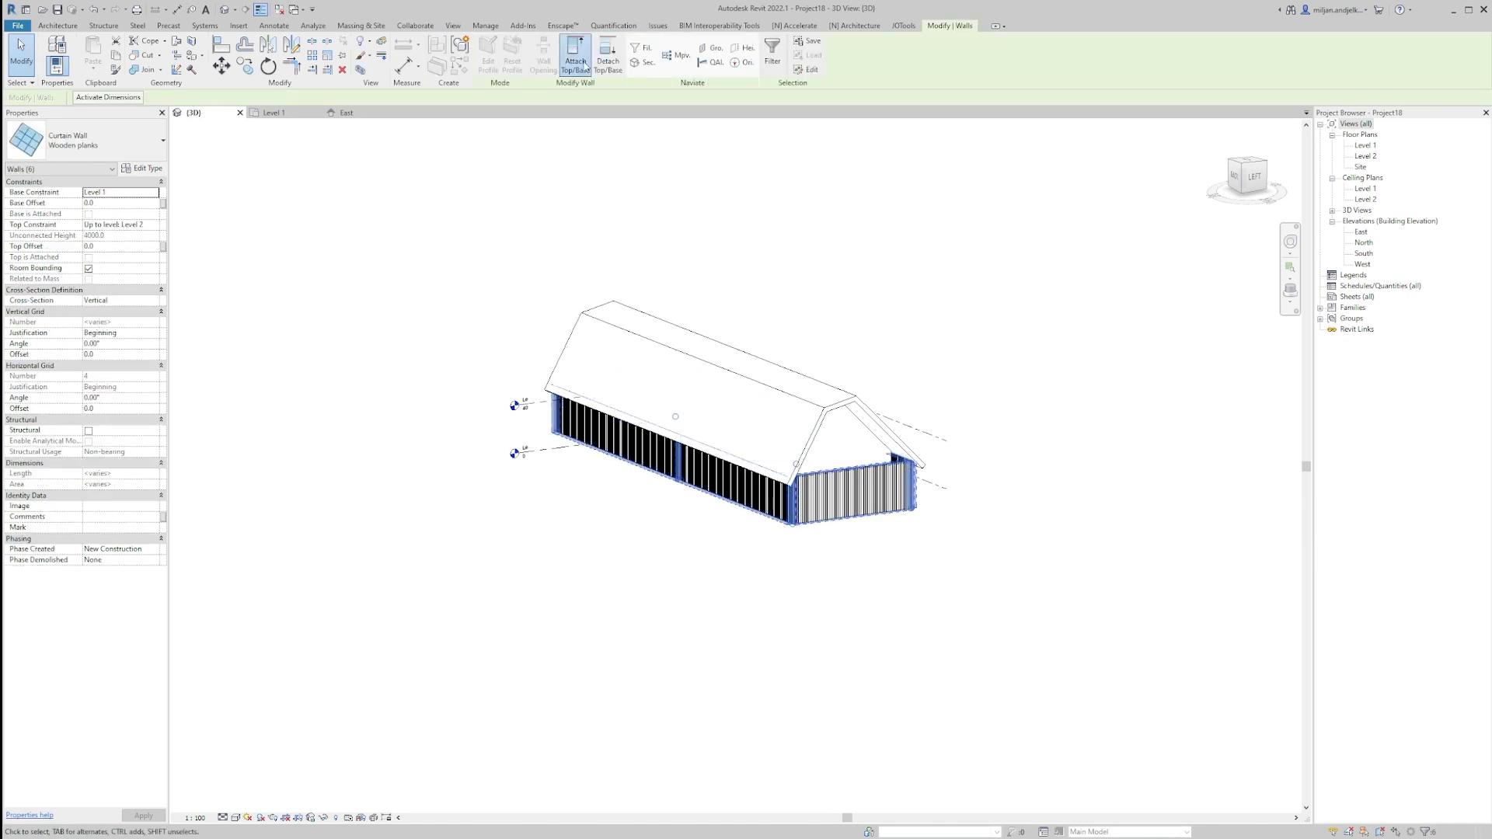
pyautogui.click(585, 65)
# Step: In the East elevation, edit the plank gable wall's profile and add lines picked along the three roof slopes
pyautogui.click(274, 112)
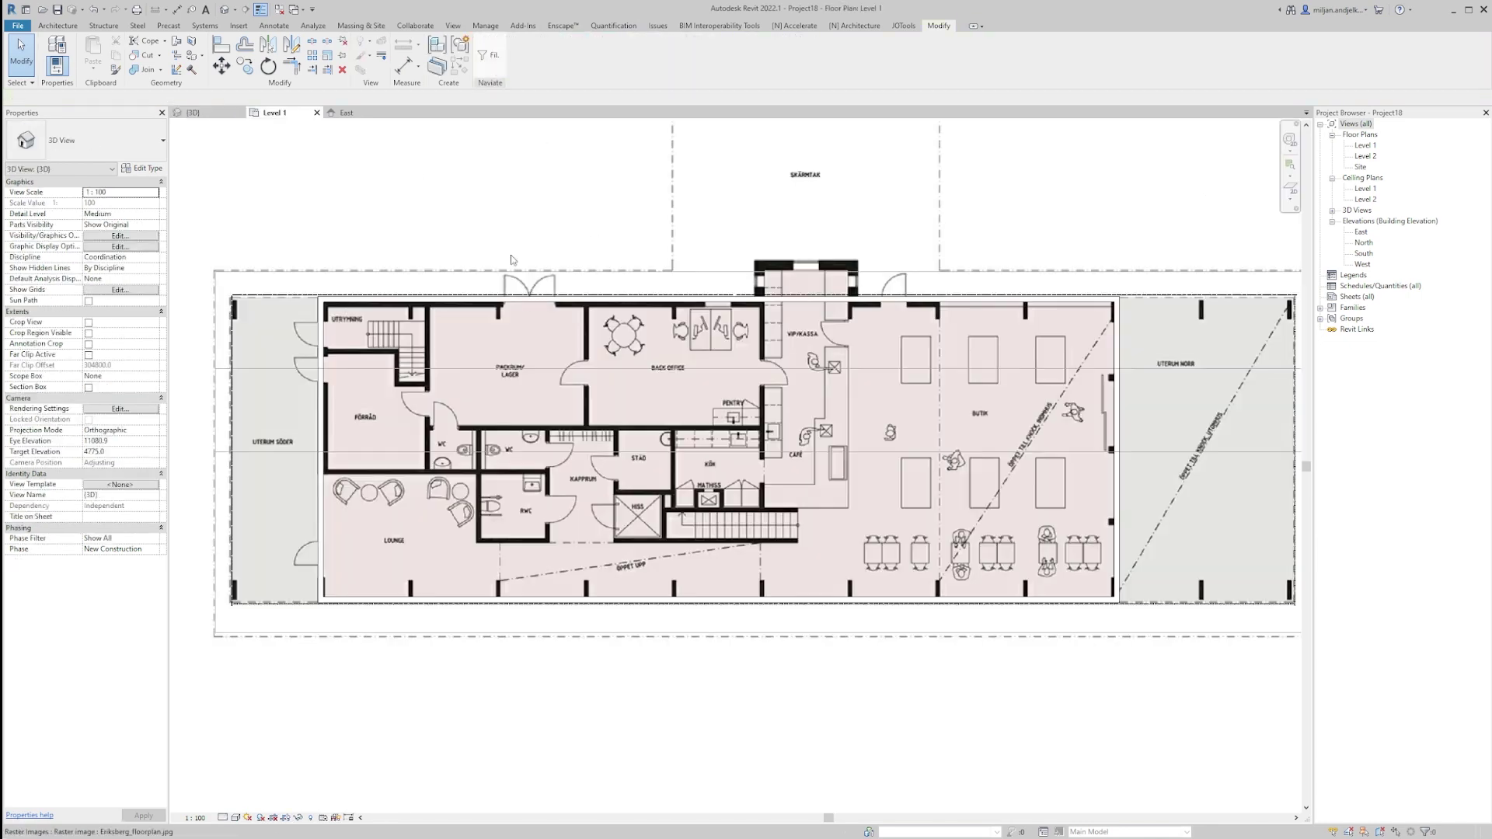
pyautogui.scroll(-3, 527, 286)
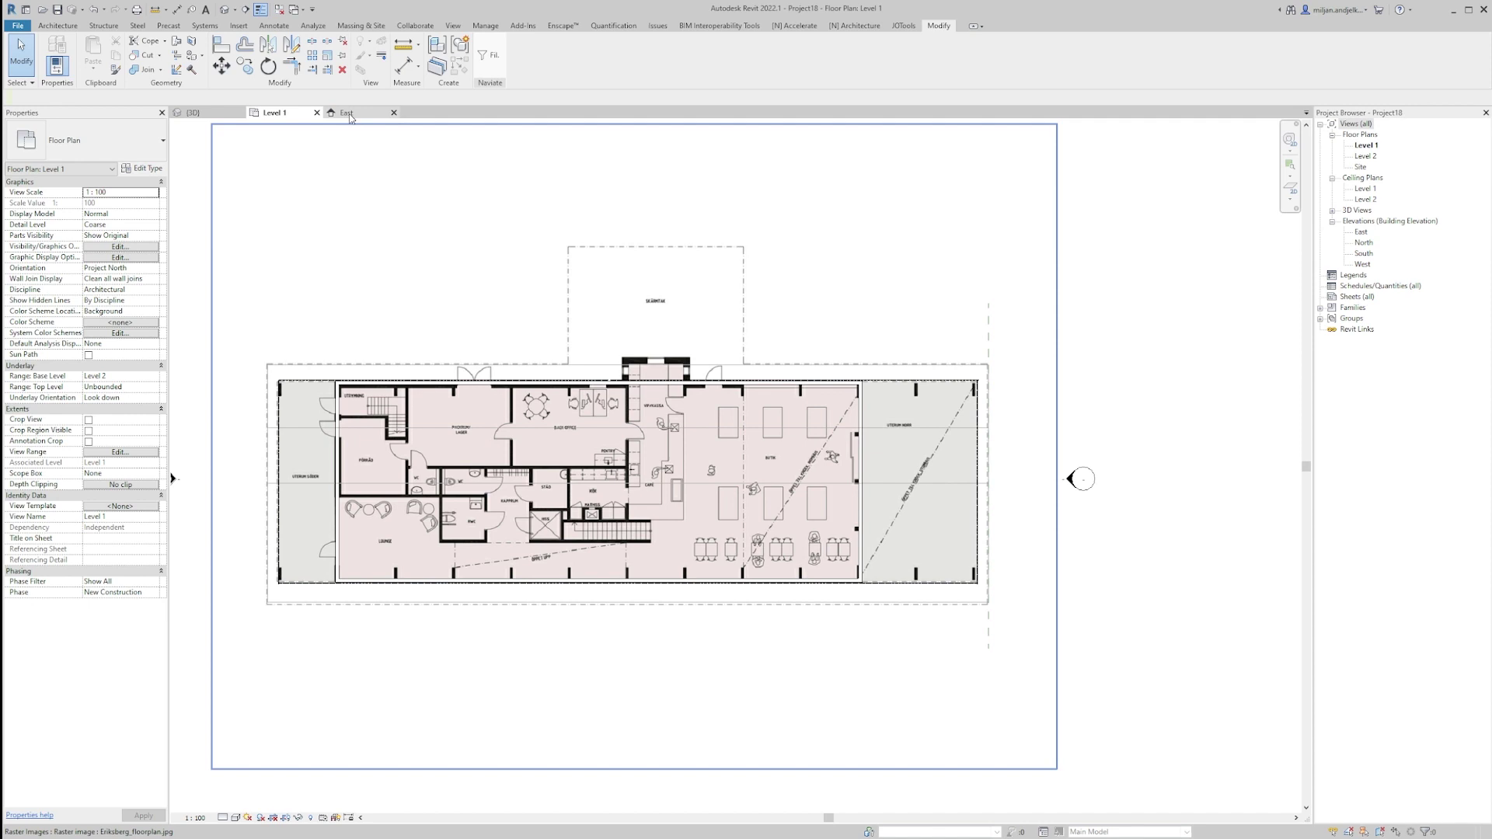
pyautogui.hotkey('ctrl', 'Tab')
pyautogui.click(438, 373)
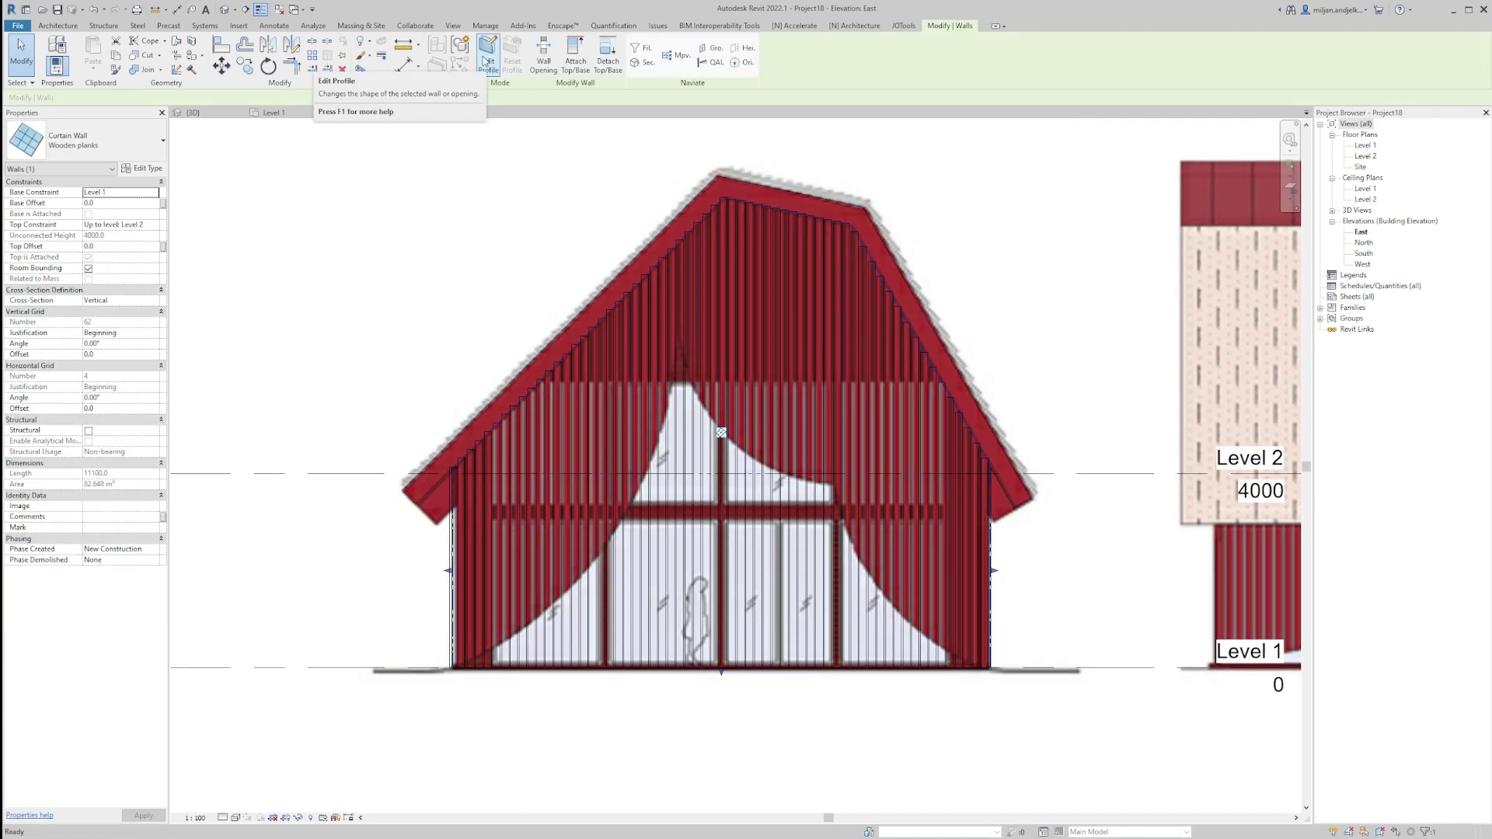
pyautogui.click(488, 56)
pyautogui.click(1109, 433)
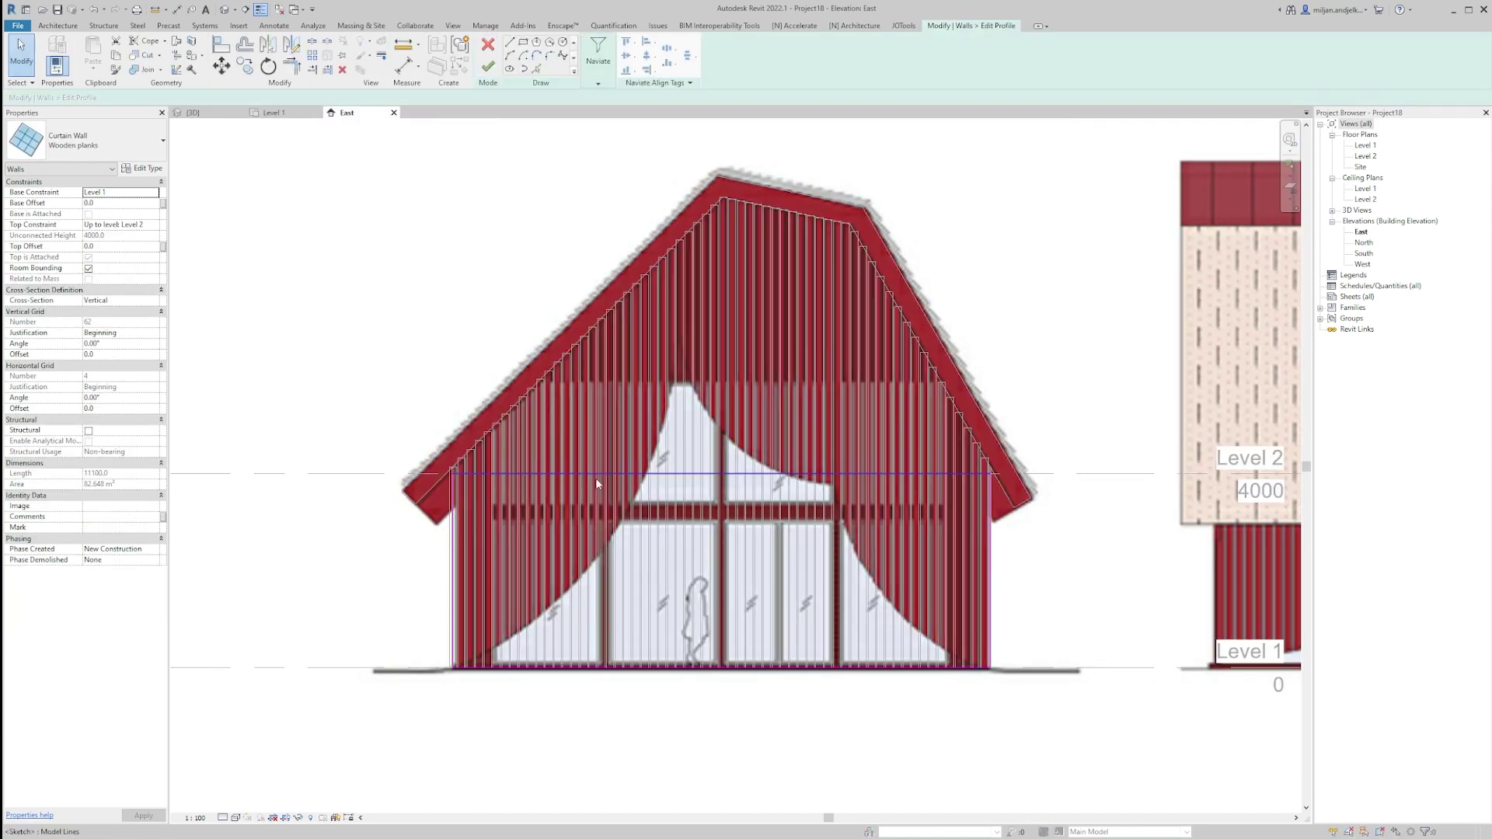
pyautogui.click(537, 69)
pyautogui.click(649, 270)
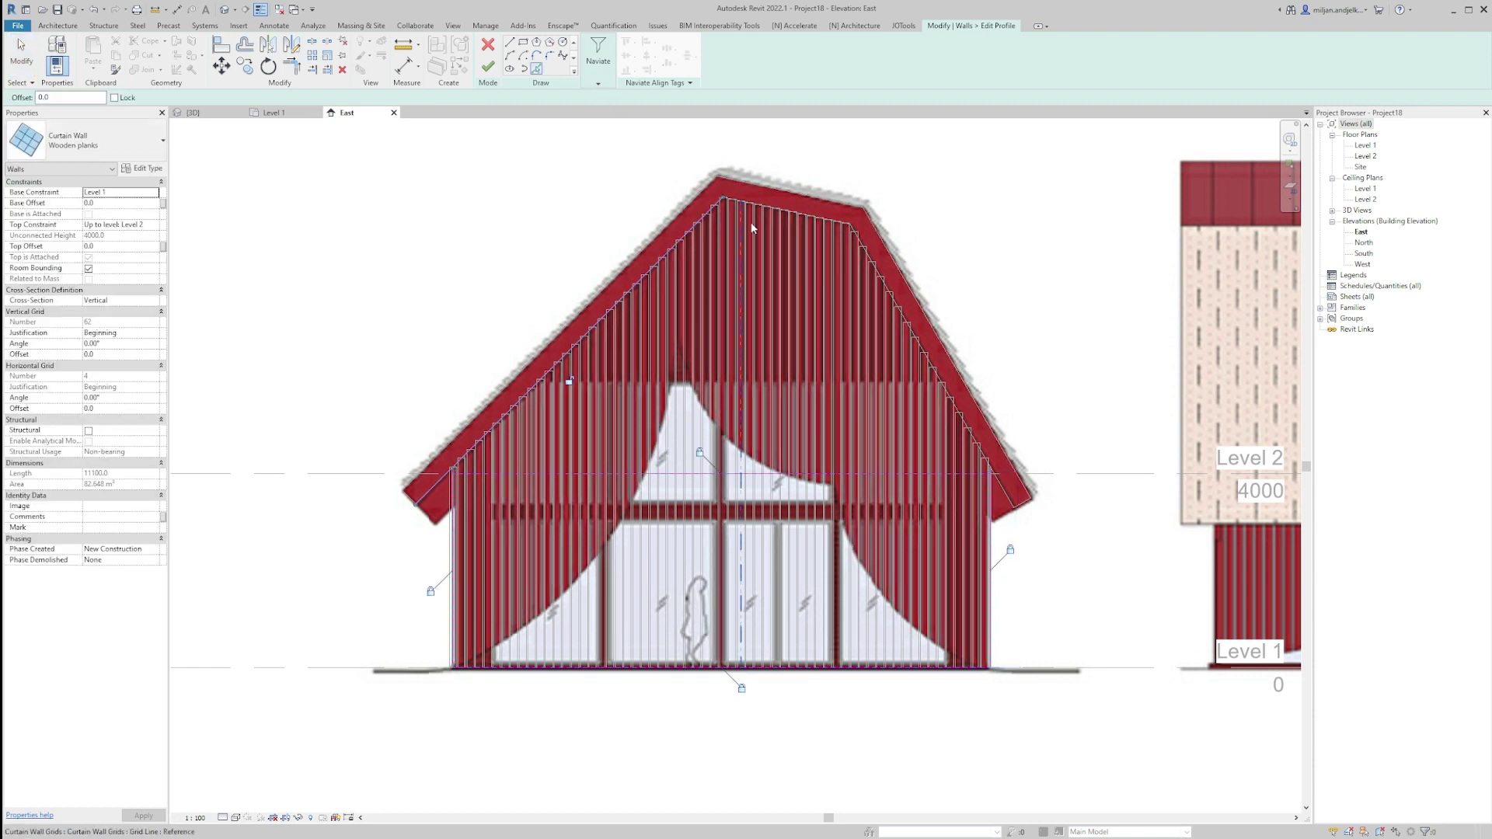
pyautogui.click(762, 206)
pyautogui.click(899, 306)
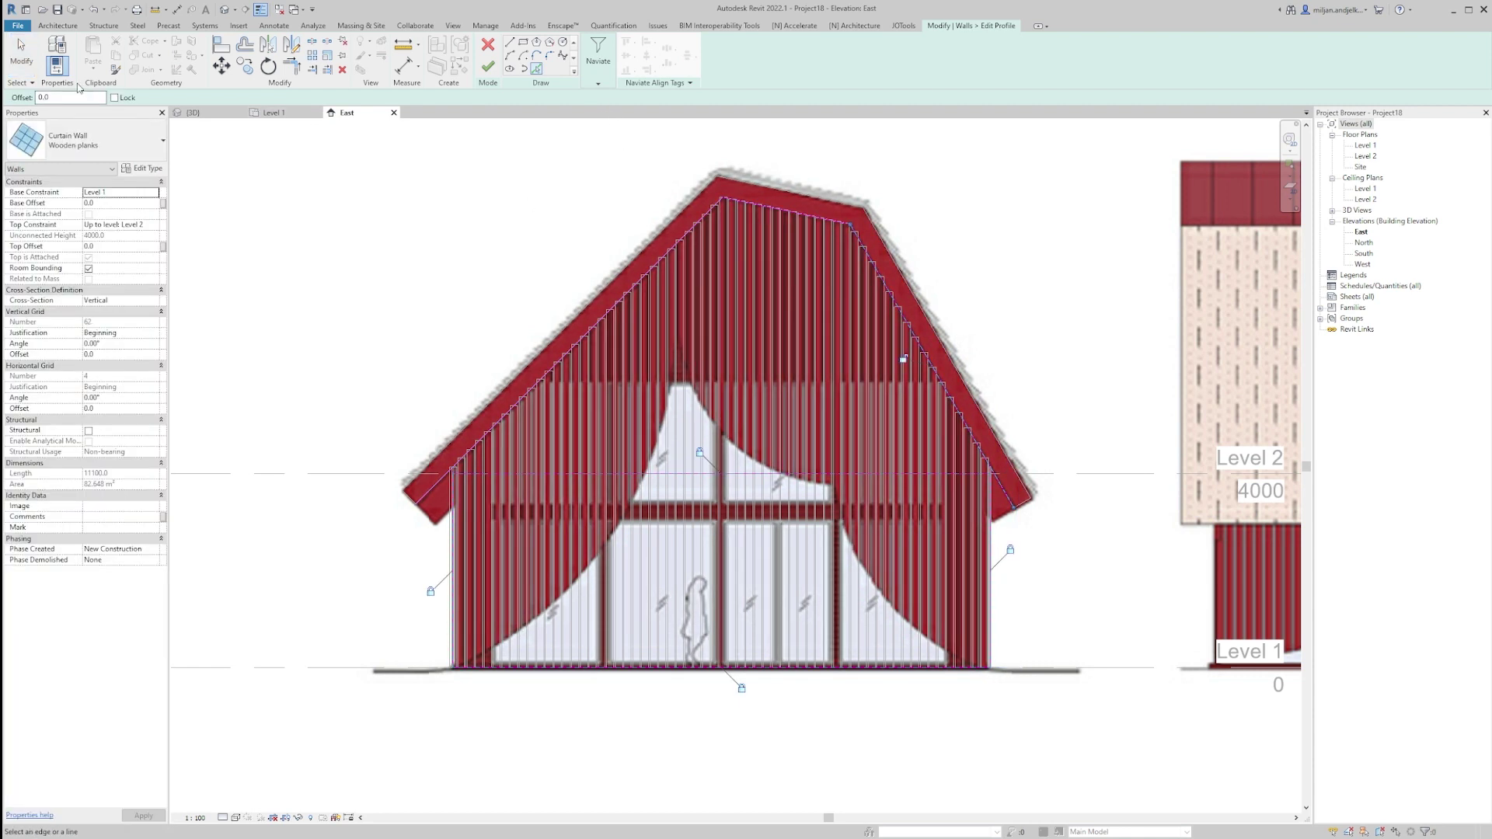
# Step: Delete the horizontal sketch line at Level 2 from the gable wall's profile
pyautogui.press('Escape')
pyautogui.click(717, 476)
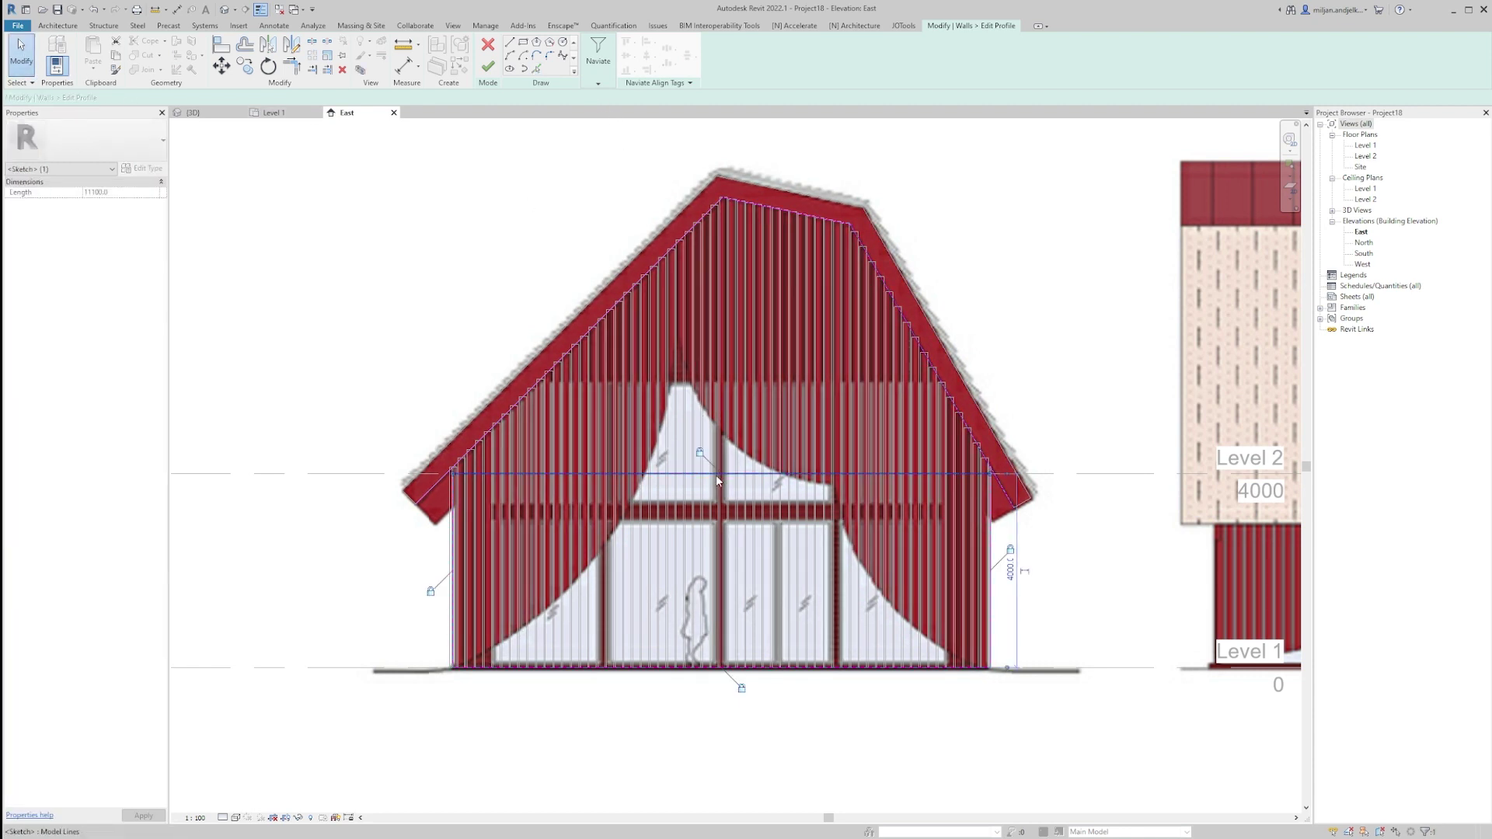
pyautogui.press('Delete')
# Step: Sketch two arcs tracing the facade image, from the left base corner to the opening's peak and down to the upper window's right end
pyautogui.click(510, 56)
pyautogui.scroll(3, 498, 661)
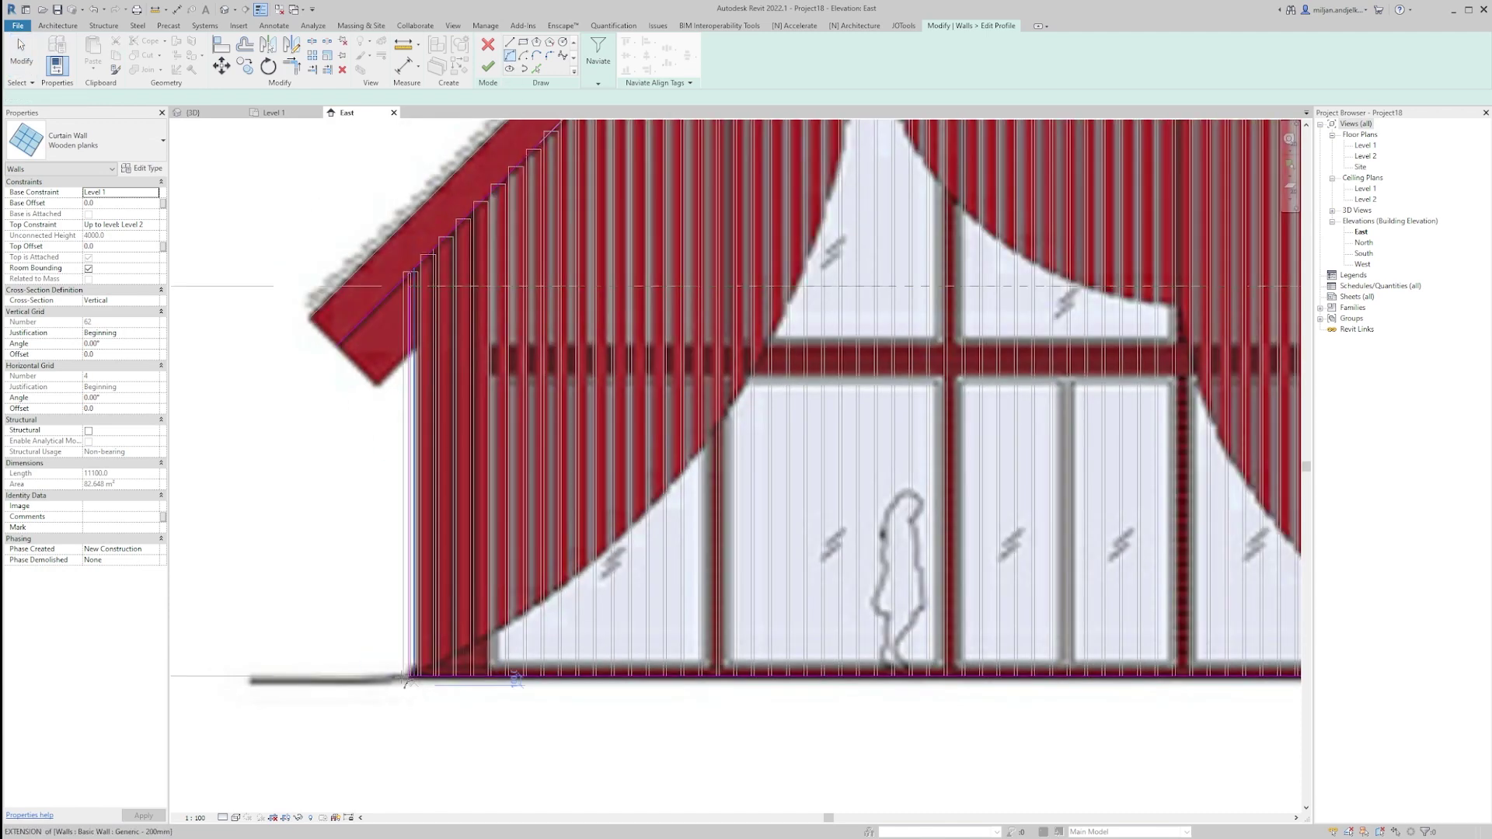
pyautogui.click(452, 667)
pyautogui.moveTo(754, 438); pyautogui.dragTo(661, 663, button='middle')
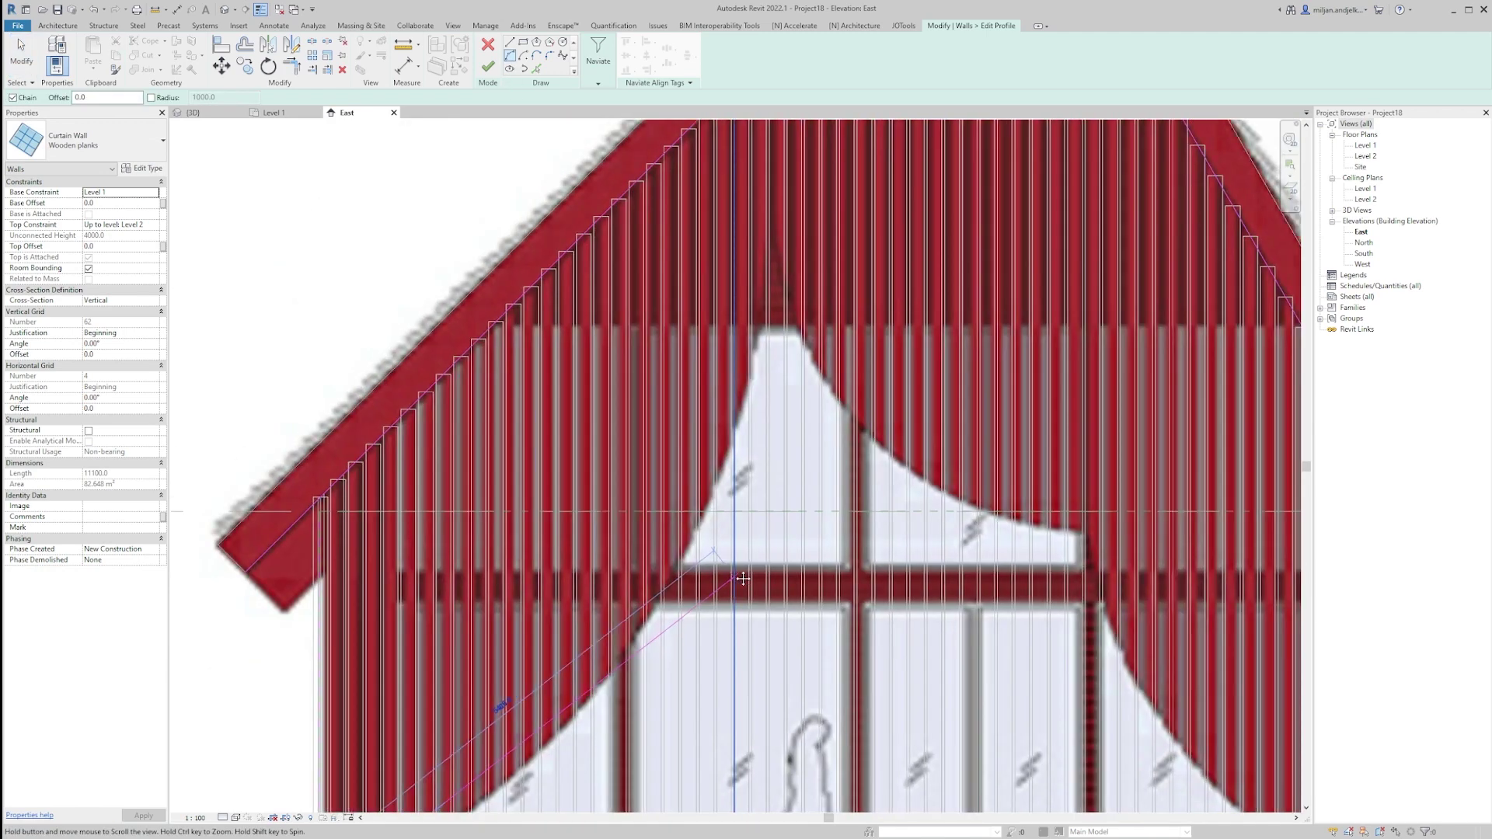
pyautogui.click(771, 212)
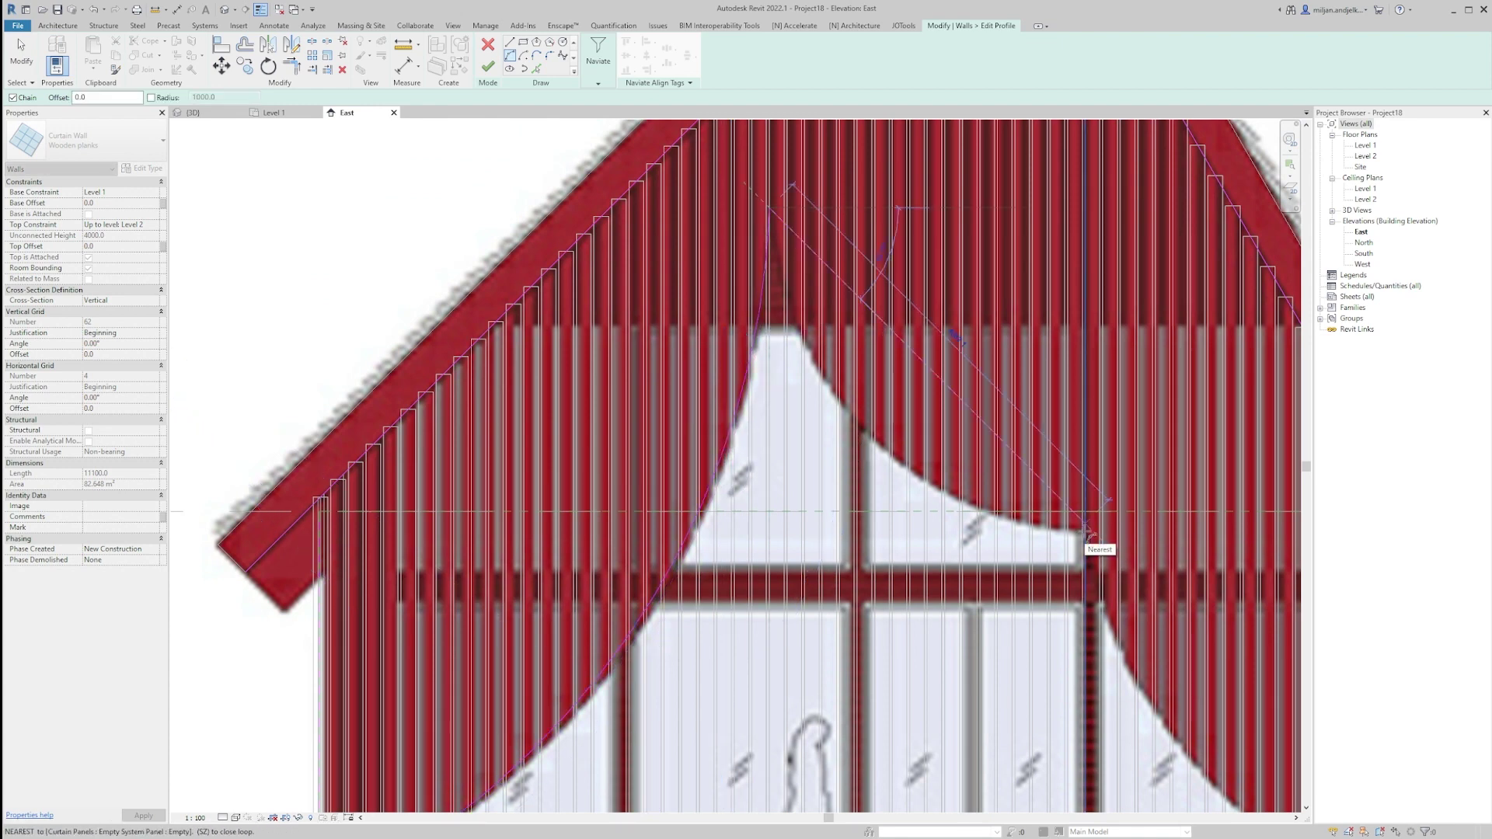
pyautogui.scroll(3, 1095, 540)
pyautogui.click(984, 514)
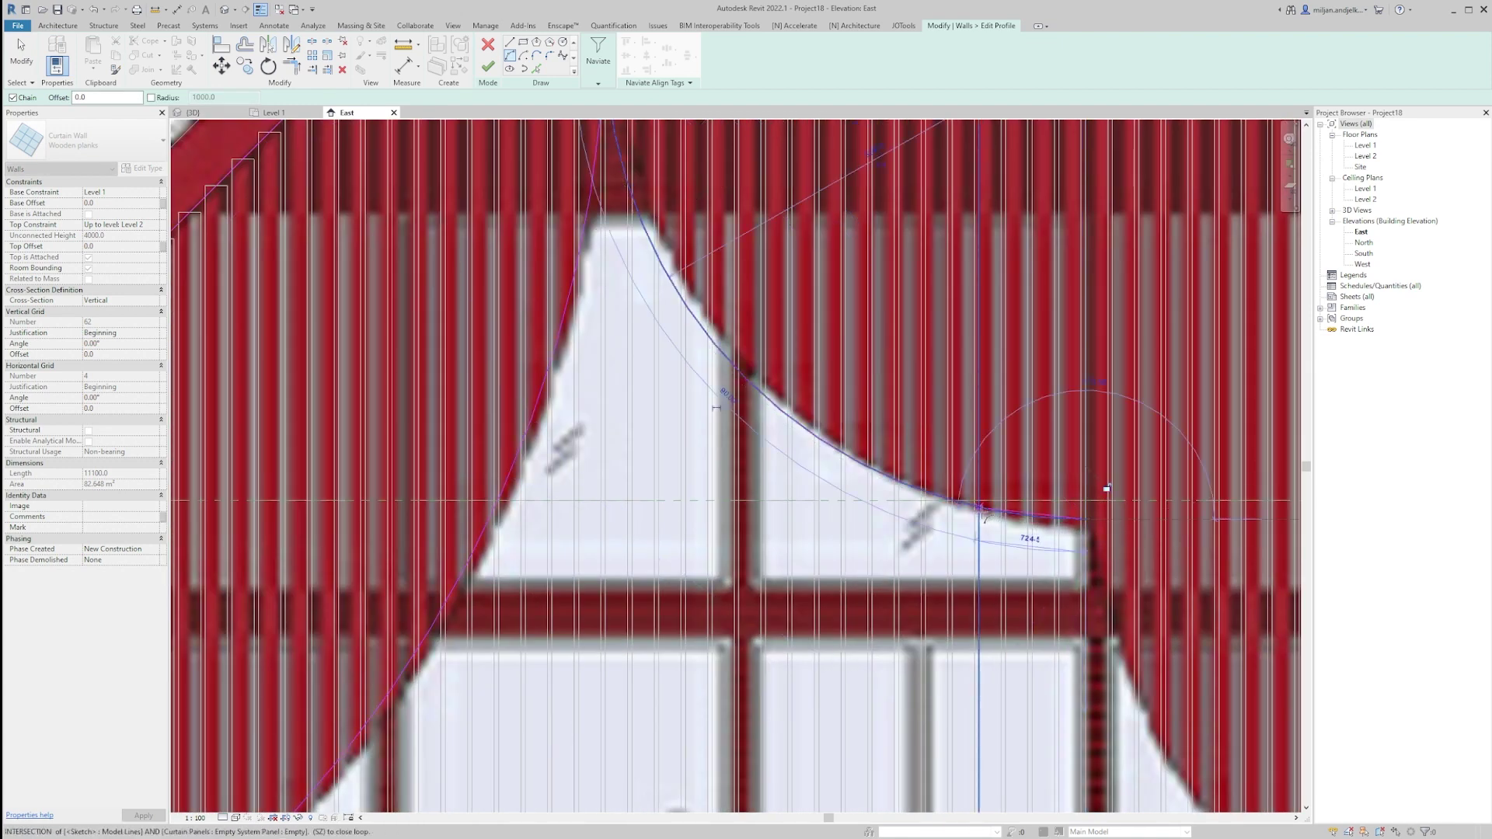
# Step: Sketch a third arc along the curtain-shaped opening from the upper window's right end down to the gable's right base corner
pyautogui.scroll(-4, 1111, 505)
pyautogui.moveTo(1119, 536); pyautogui.dragTo(856, 338, button='middle')
pyautogui.scroll(5, 1108, 621)
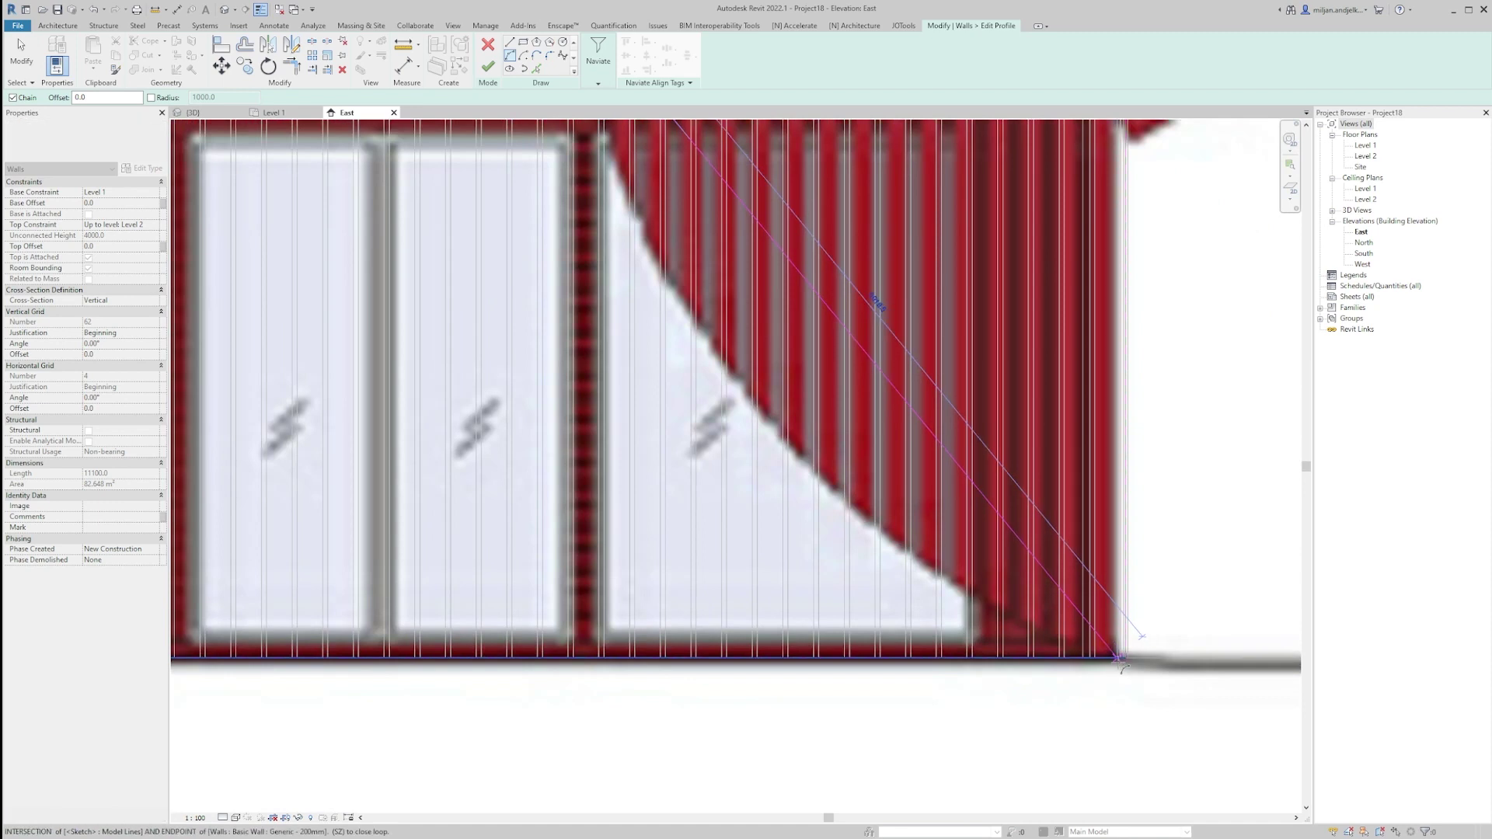
pyautogui.click(1119, 658)
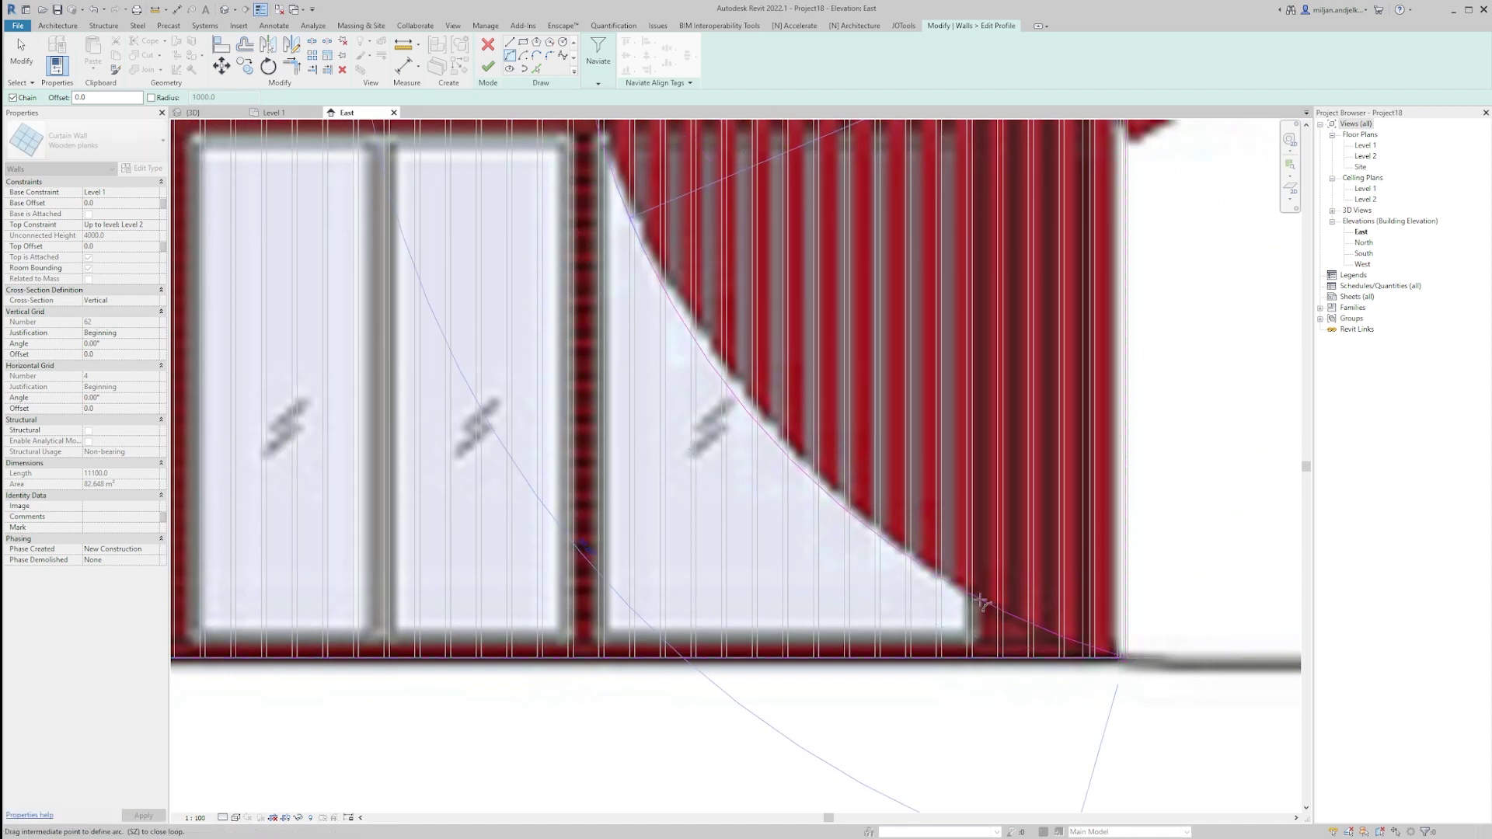
pyautogui.click(982, 602)
# Step: In the 3D view, delete the horizontal base line from the gable wall's profile sketch
pyautogui.click(191, 113)
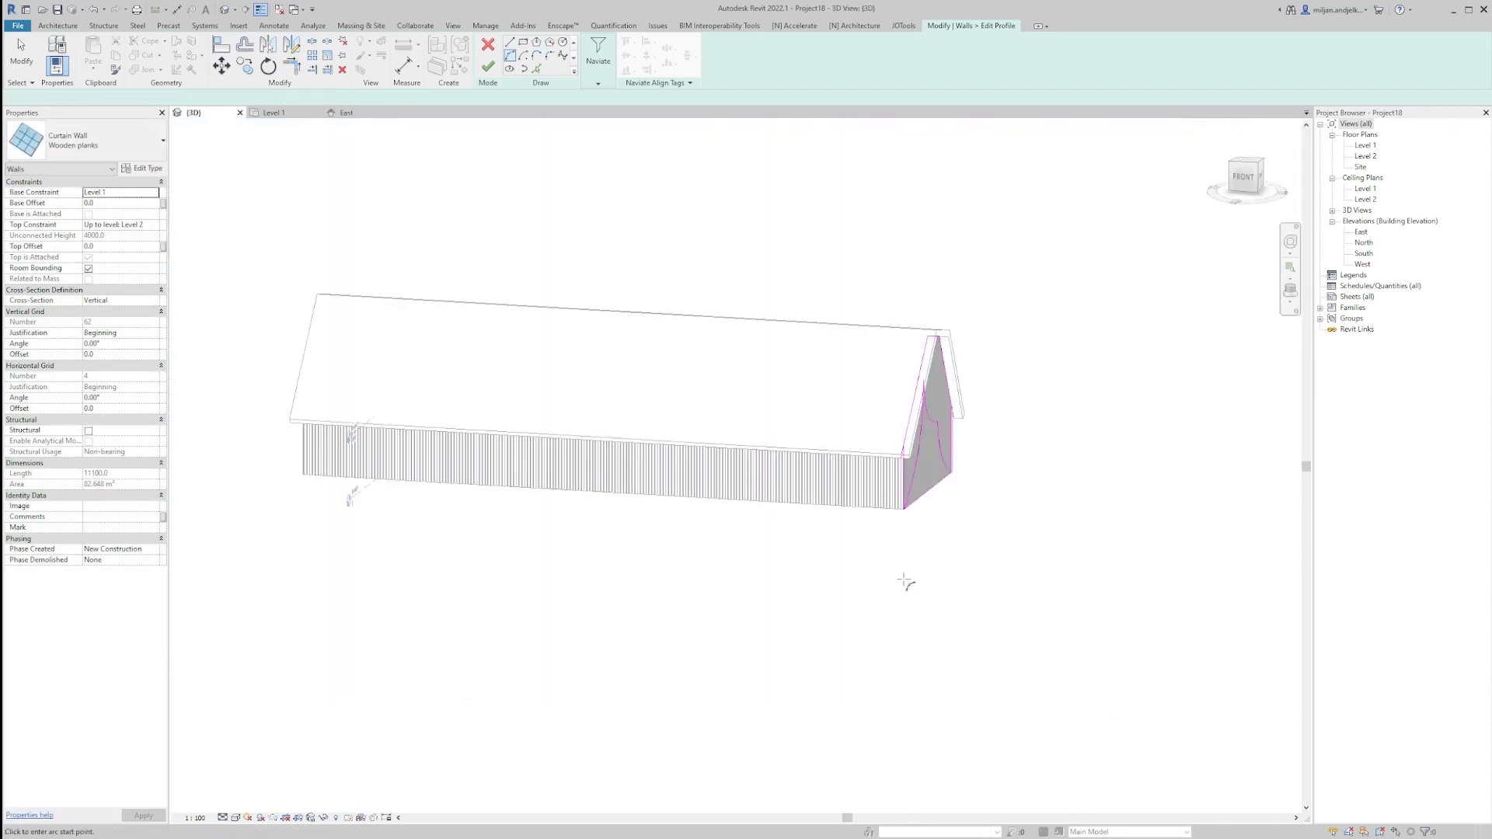
pyautogui.keyDown('shift'); pyautogui.moveTo(903, 580); pyautogui.dragTo(696, 586, button='middle'); pyautogui.keyUp('shift')
pyautogui.scroll(3, 1032, 479)
pyautogui.scroll(3, 750, 492)
pyautogui.press('Escape')
pyautogui.click(694, 547)
pyautogui.press('Delete')
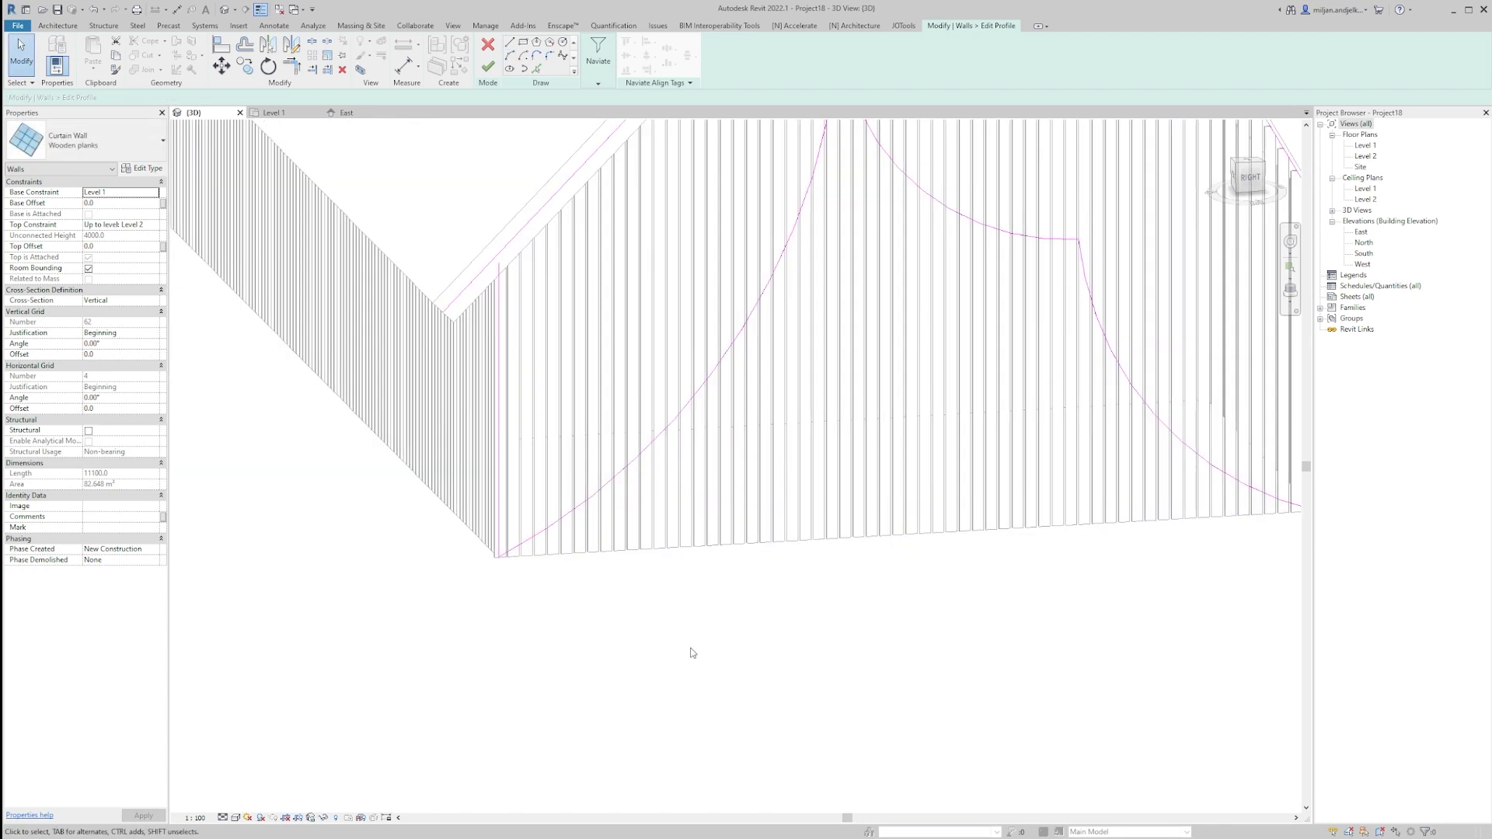
pyautogui.scroll(-4, 693, 653)
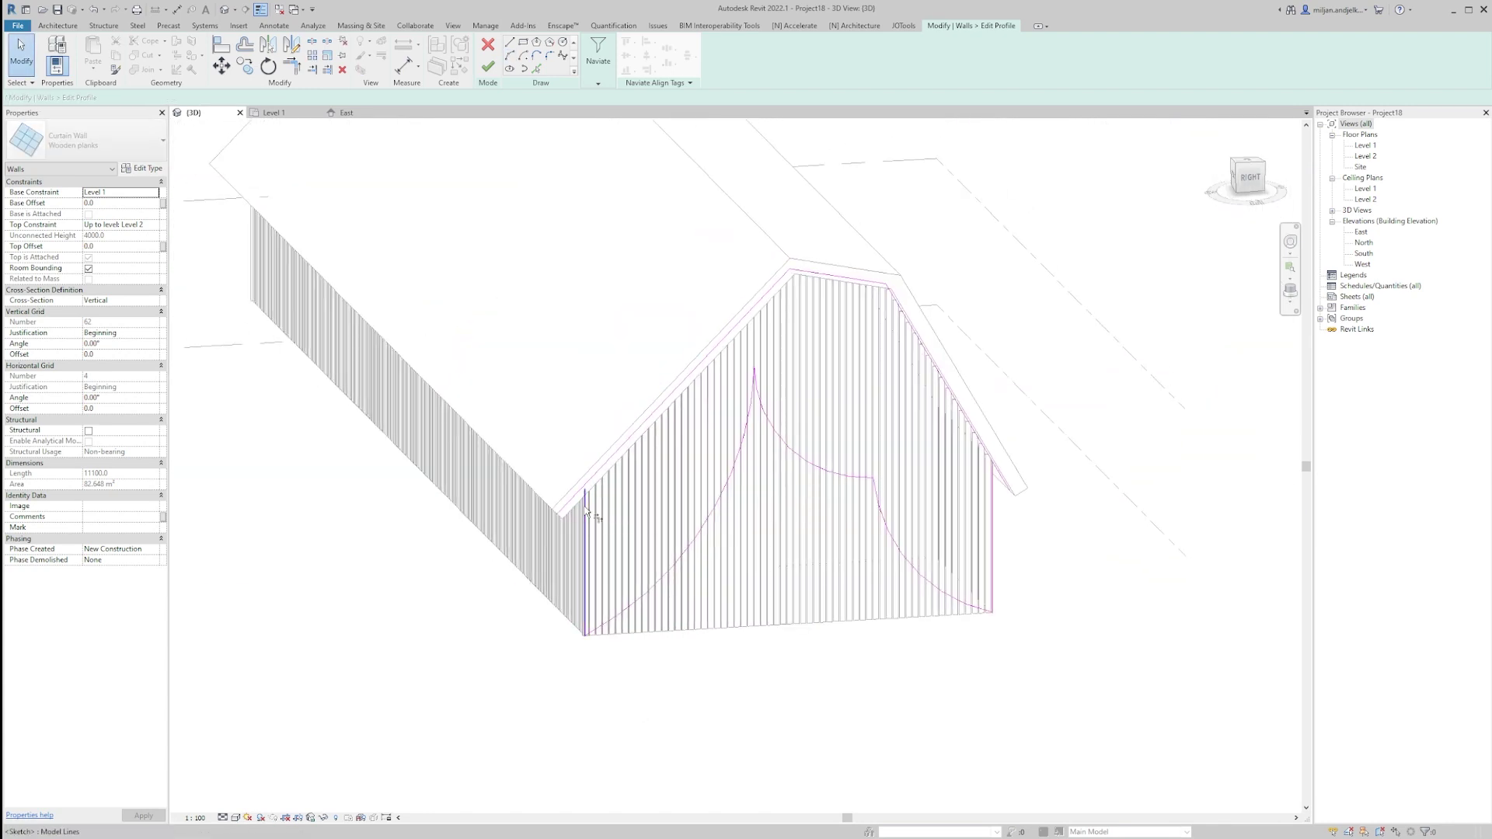
# Step: Trim the gable profile's vertical edges to the roof lines and finish the sketch, unjoining the conflicting elements
pyautogui.press('t')
pyautogui.press('r')
pyautogui.click(607, 504)
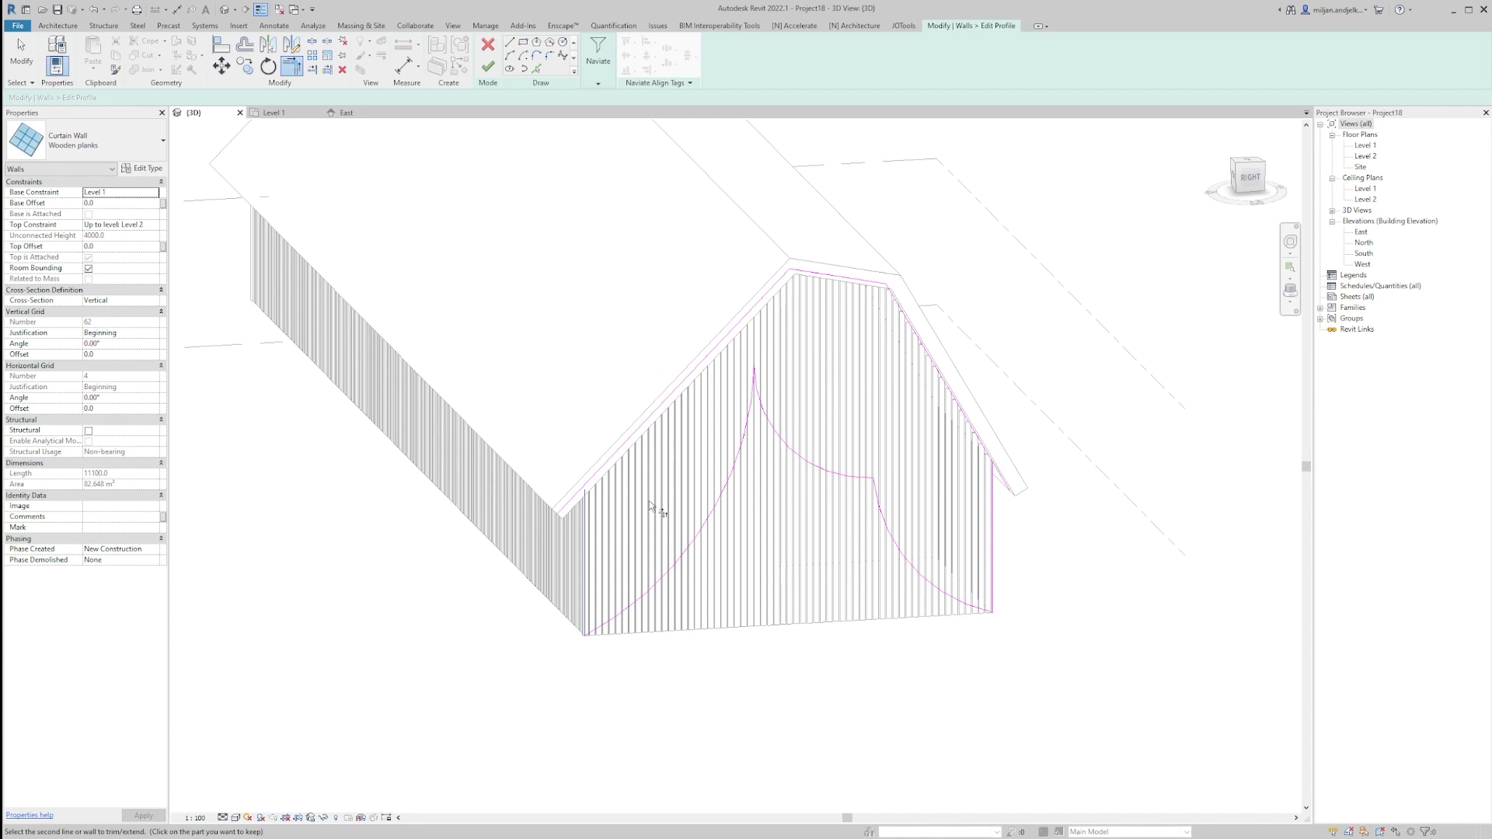
pyautogui.click(997, 469)
pyautogui.click(491, 69)
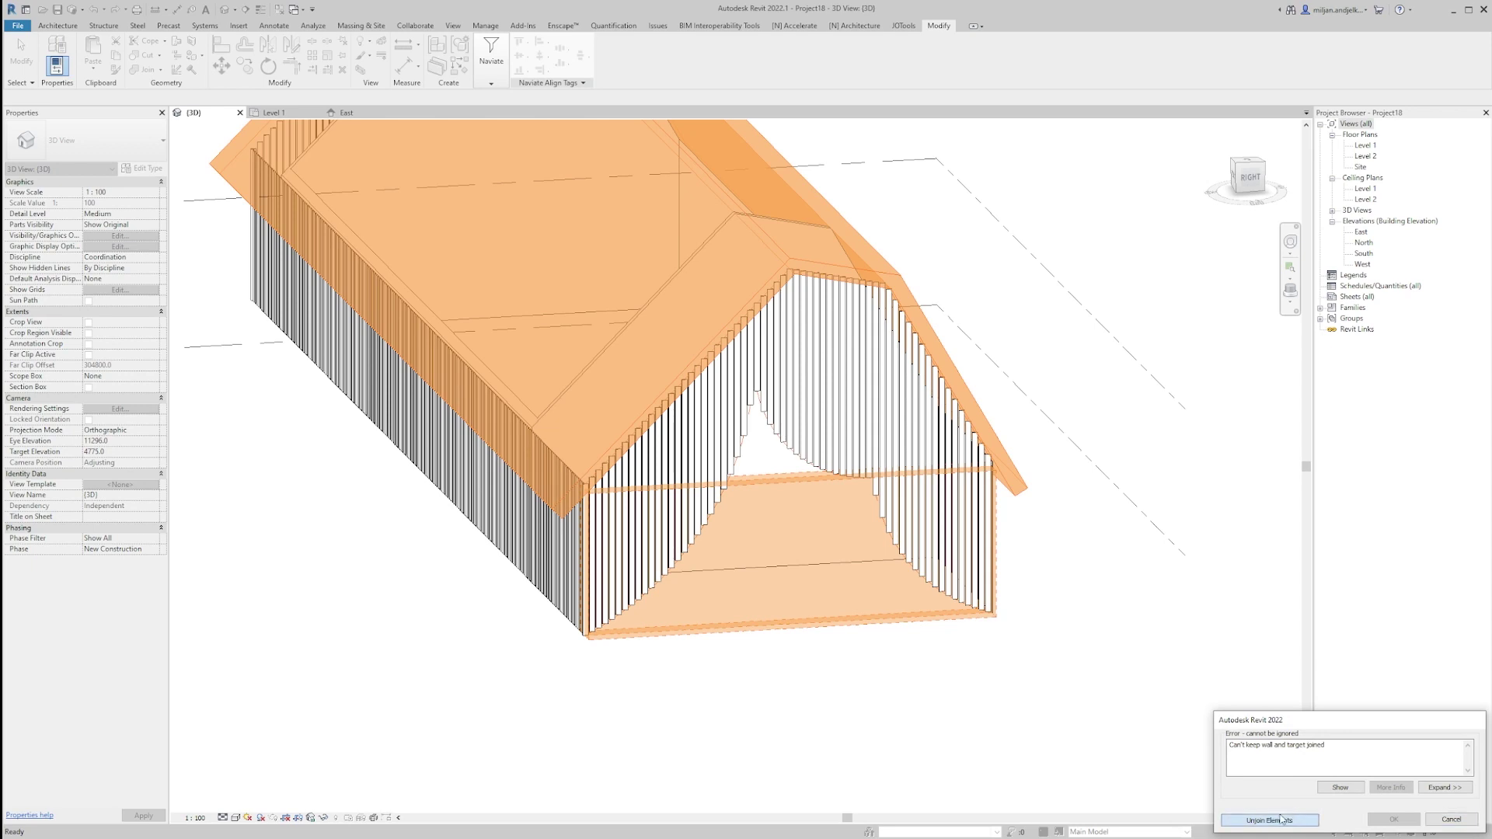
pyautogui.click(1269, 820)
# Step: Open the South elevation from its elevation marker in the Level 1 plan
pyautogui.moveTo(737, 704)
pyautogui.keyDown('shift'); pyautogui.mouseDown(button='middle')
pyautogui.moveTo(637, 646)
pyautogui.moveTo(826, 666)
pyautogui.moveTo(641, 686)
pyautogui.moveTo(672, 472)
pyautogui.mouseUp(button='middle'); pyautogui.keyUp('shift')
pyautogui.hotkey('ctrl', 'Tab')
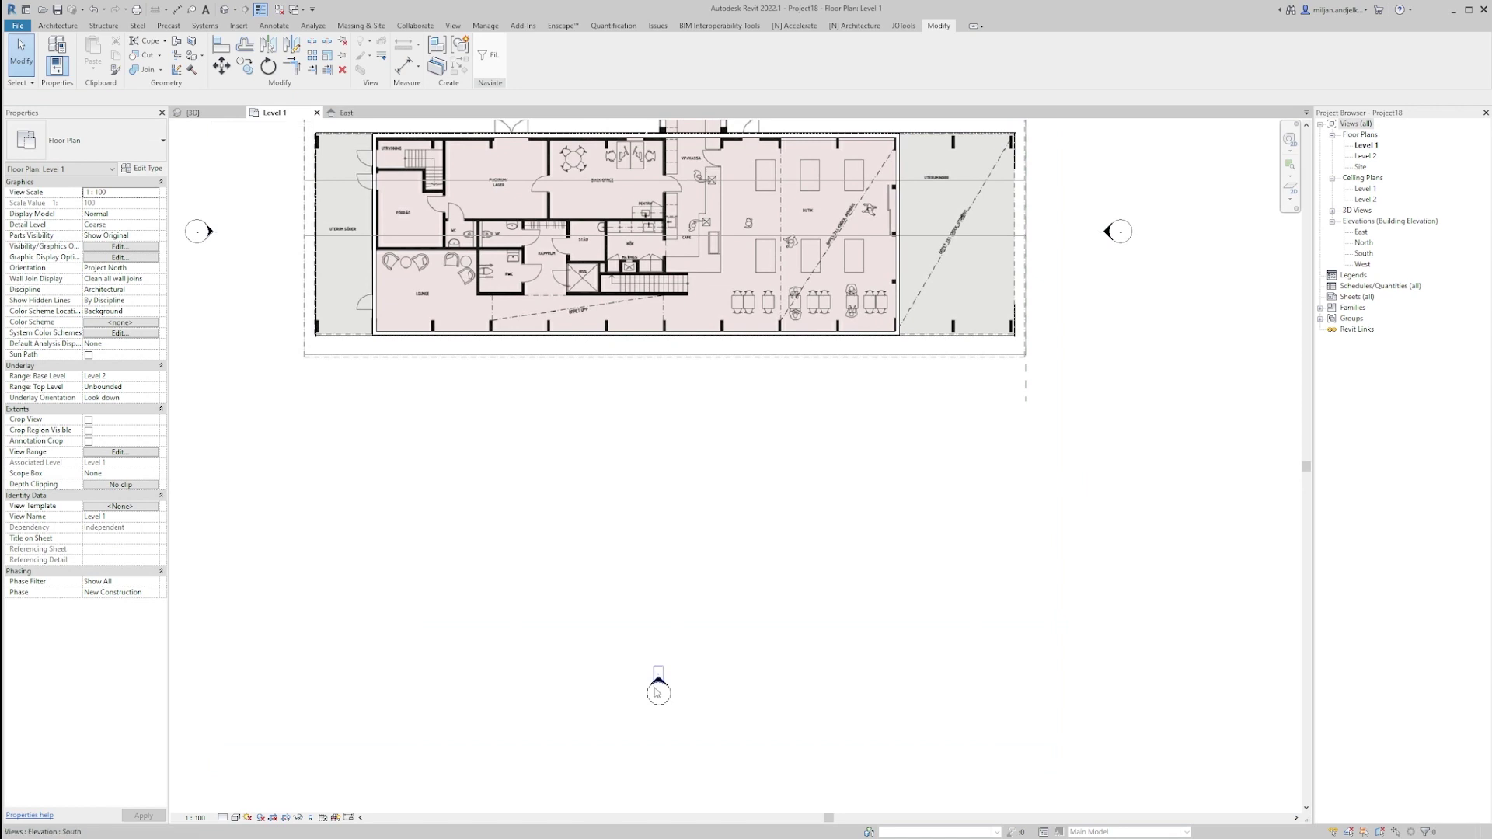
pyautogui.click(658, 684)
pyautogui.rightClick(659, 686)
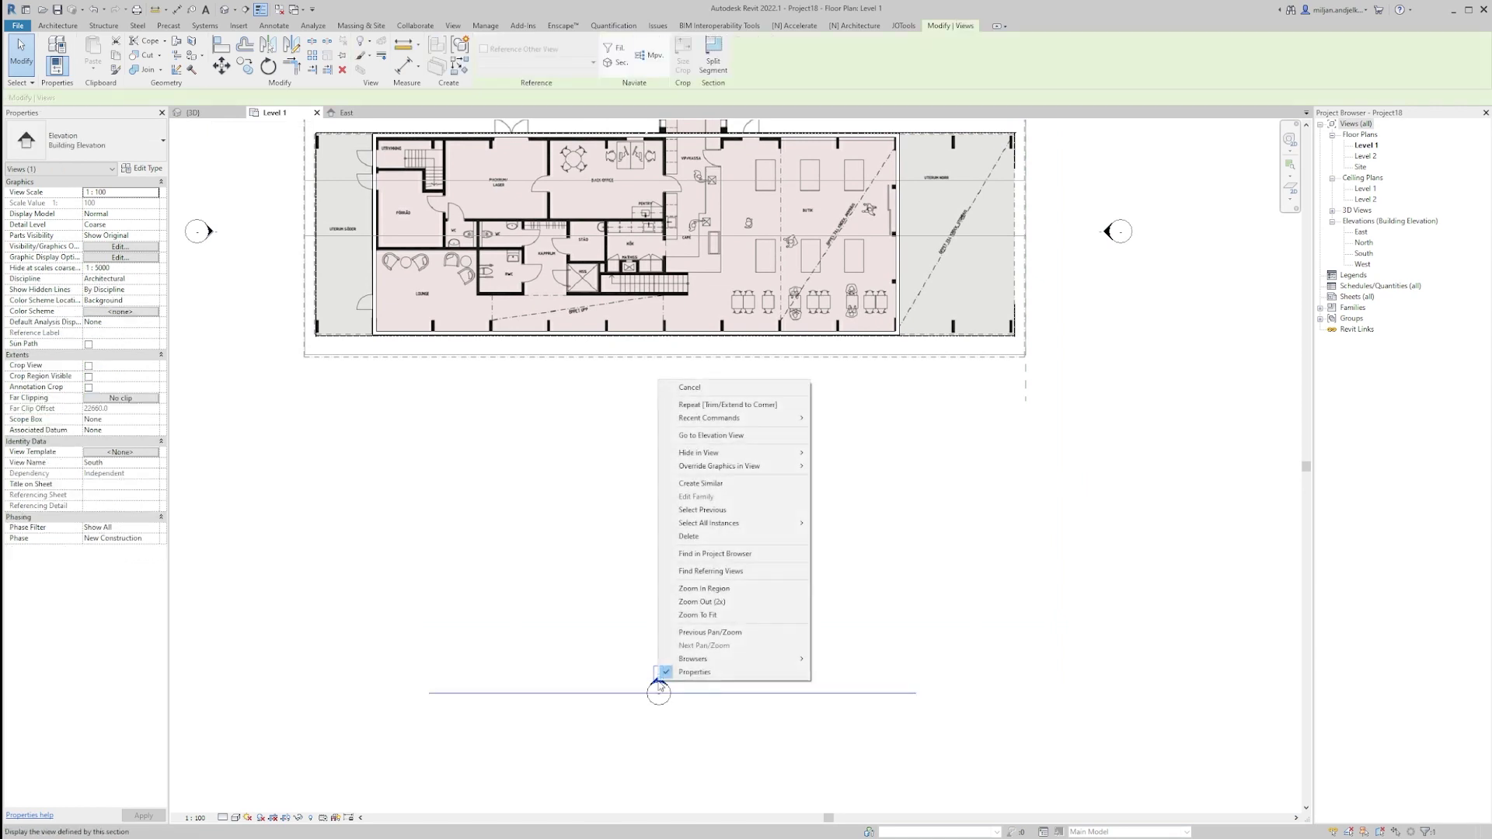
pyautogui.click(711, 435)
# Step: Copy the Eriksberg_Facade.jpg image from the East elevation and paste it into the South elevation
pyautogui.click(1140, 401)
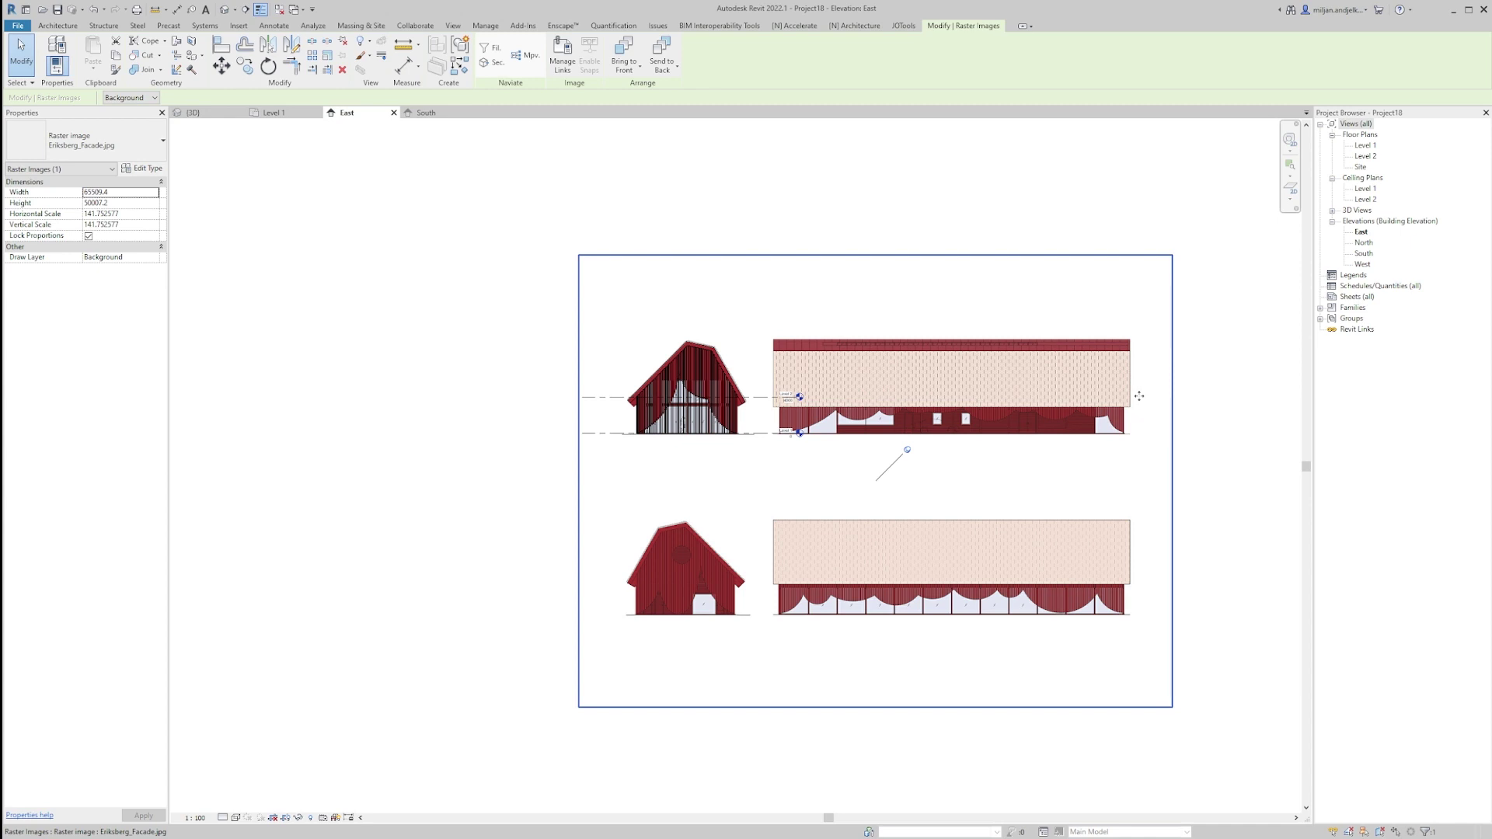
pyautogui.click(412, 118)
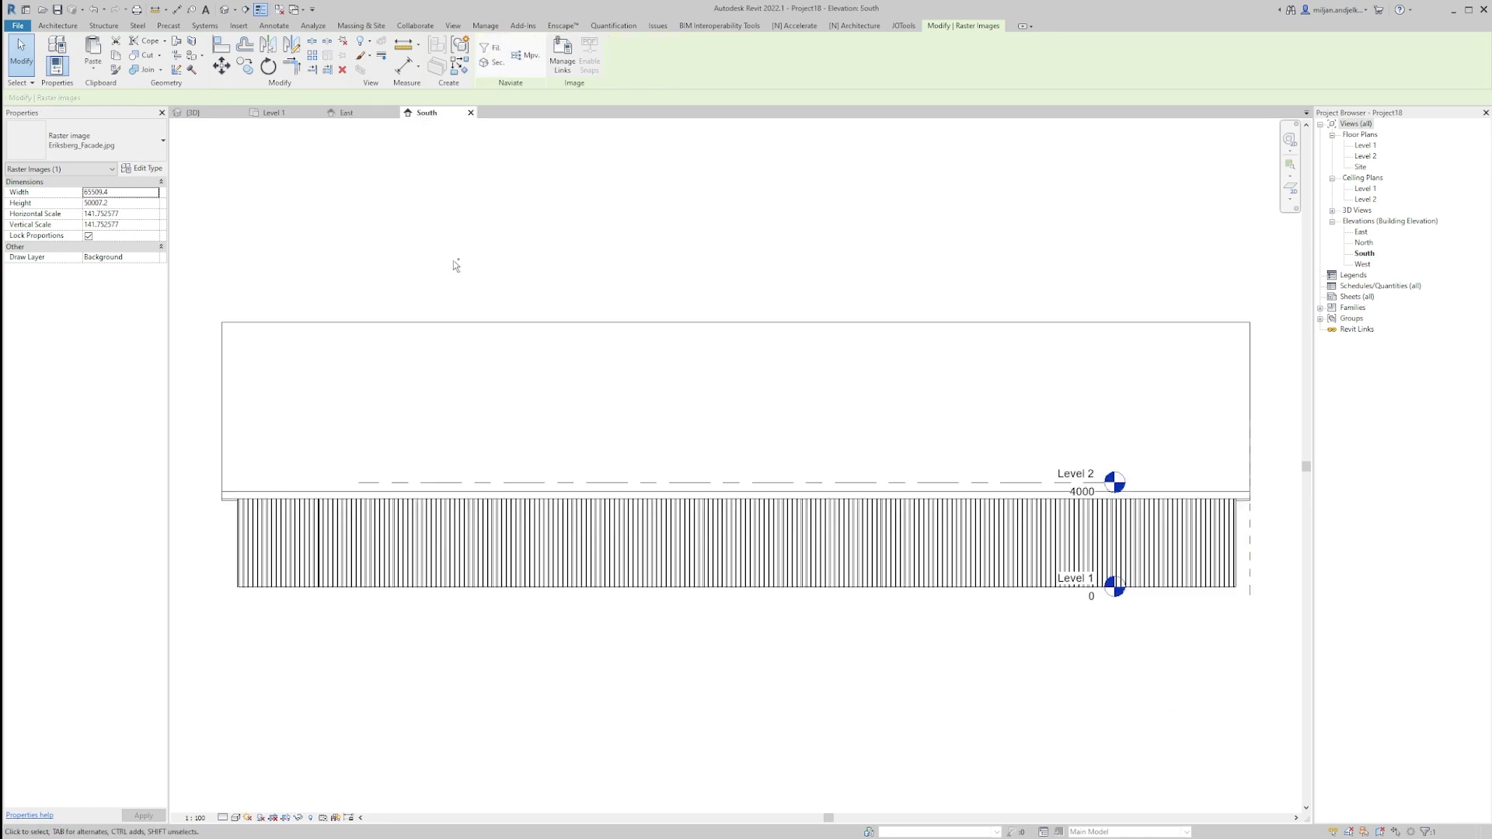
pyautogui.press('m')
pyautogui.press('v')
pyautogui.click(453, 263)
pyautogui.click(454, 263)
# Step: Move the pasted image so the lower long facade's left base corner meets the south wall's left base corner at Level 1
pyautogui.scroll(-6, 548, 335)
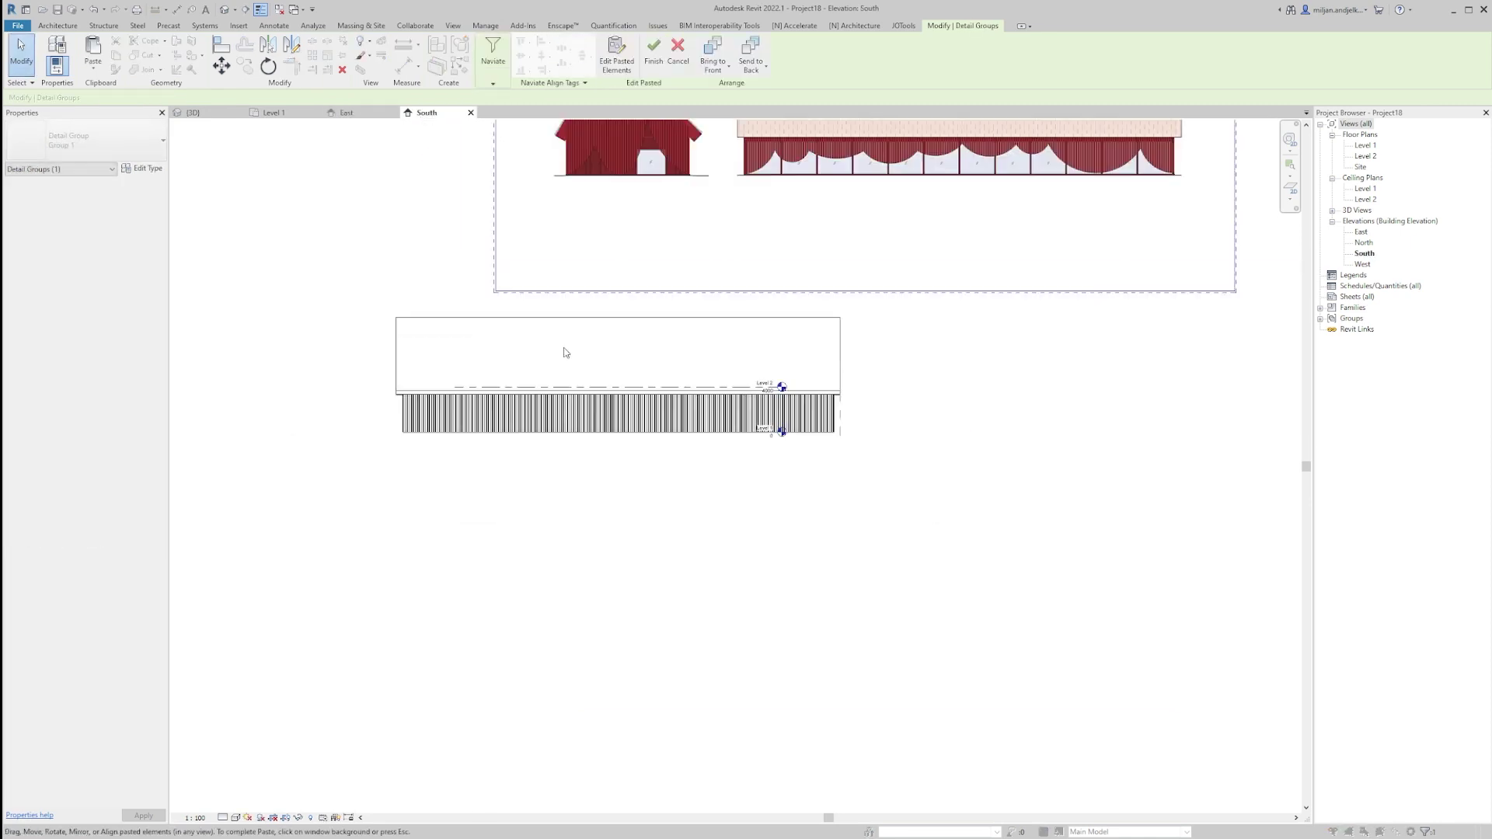
pyautogui.moveTo(723, 363); pyautogui.dragTo(735, 452, button='middle')
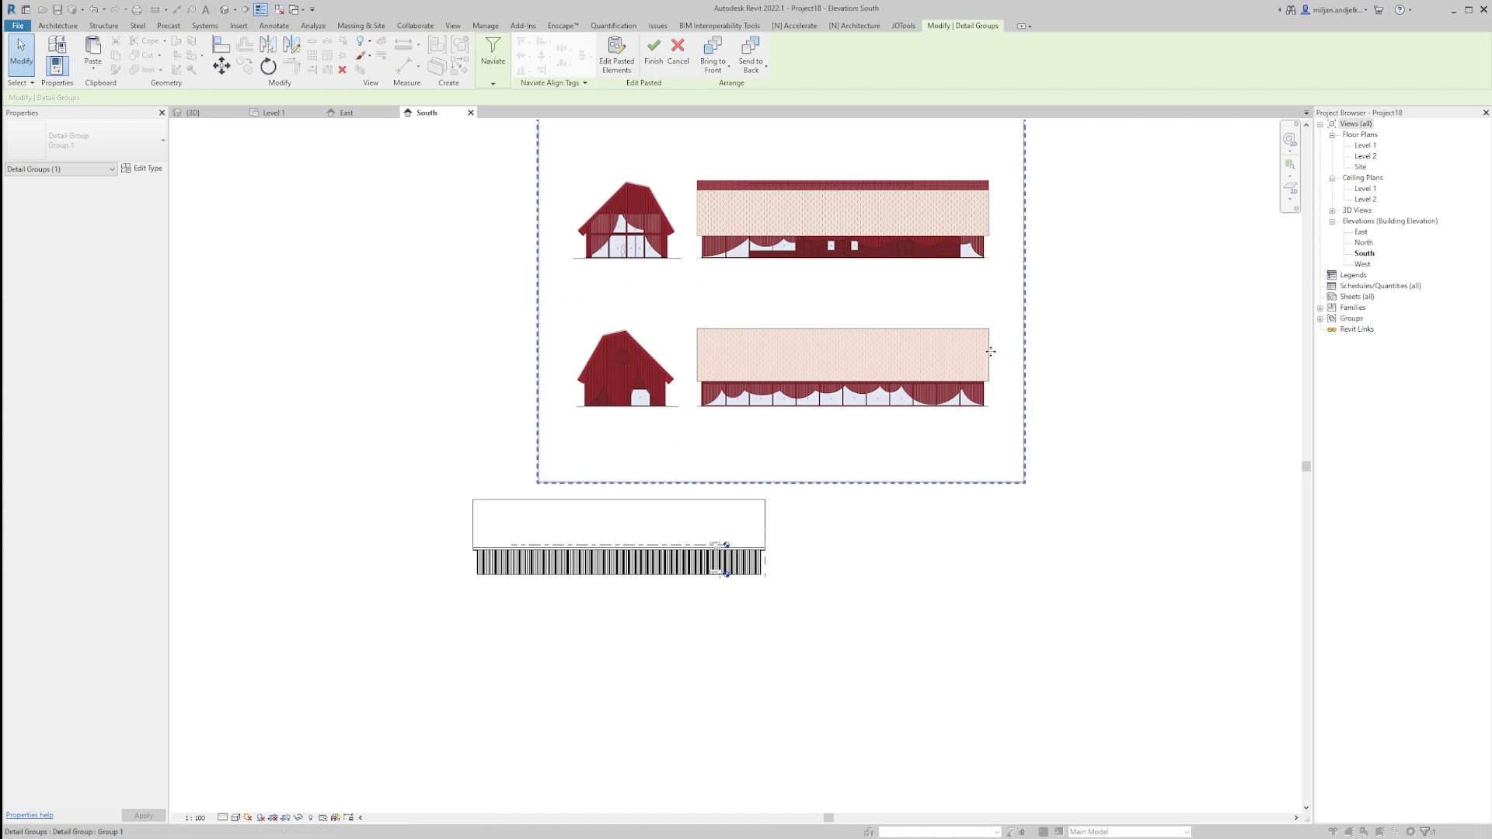
pyautogui.press('m')
pyautogui.press('v')
pyautogui.scroll(5, 697, 410)
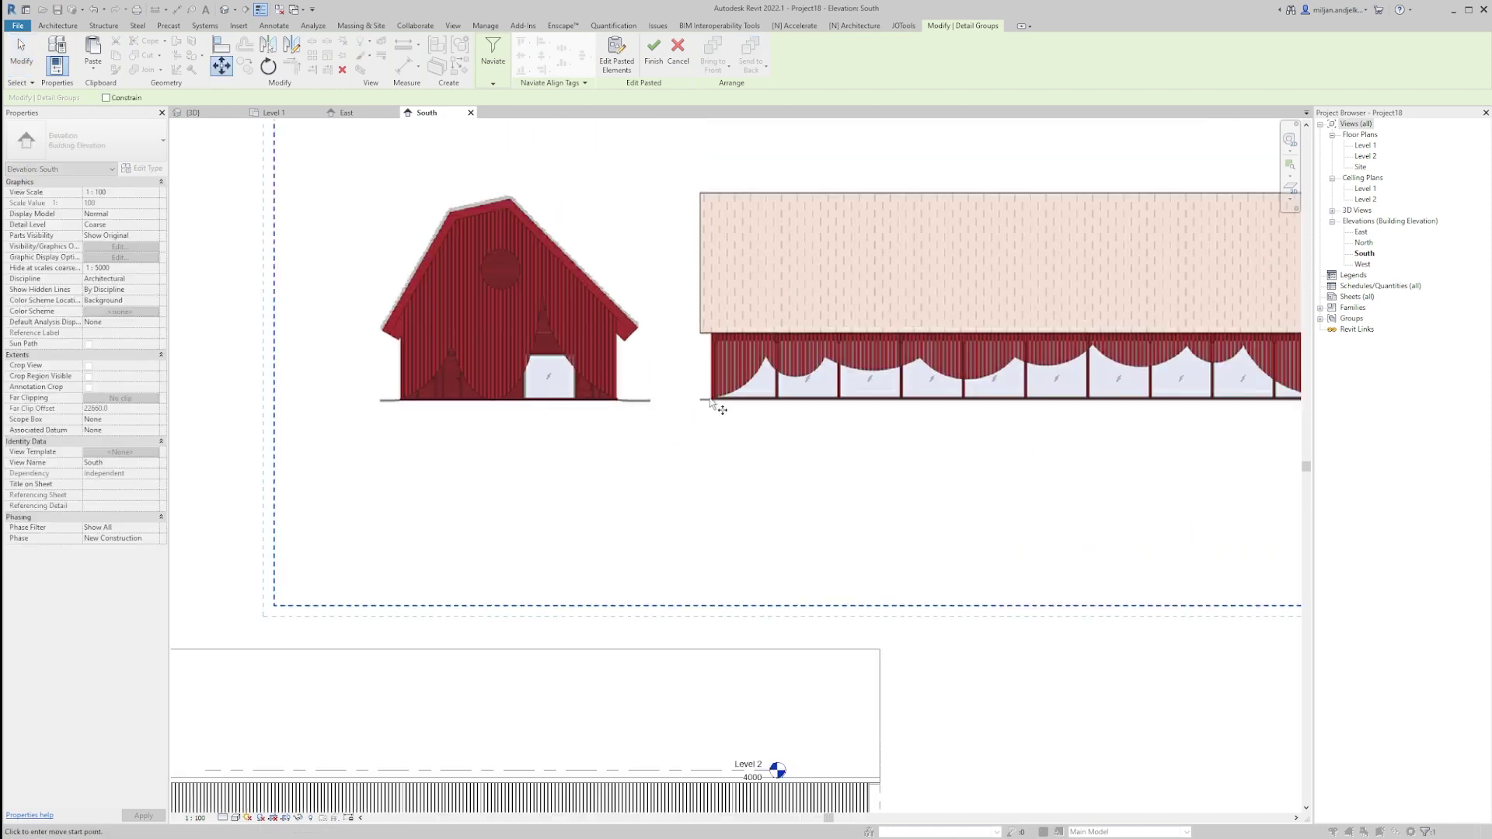
pyautogui.click(712, 400)
pyautogui.scroll(-3, 713, 401)
pyautogui.moveTo(302, 750); pyautogui.dragTo(494, 619, button='middle')
pyautogui.scroll(3, 477, 622)
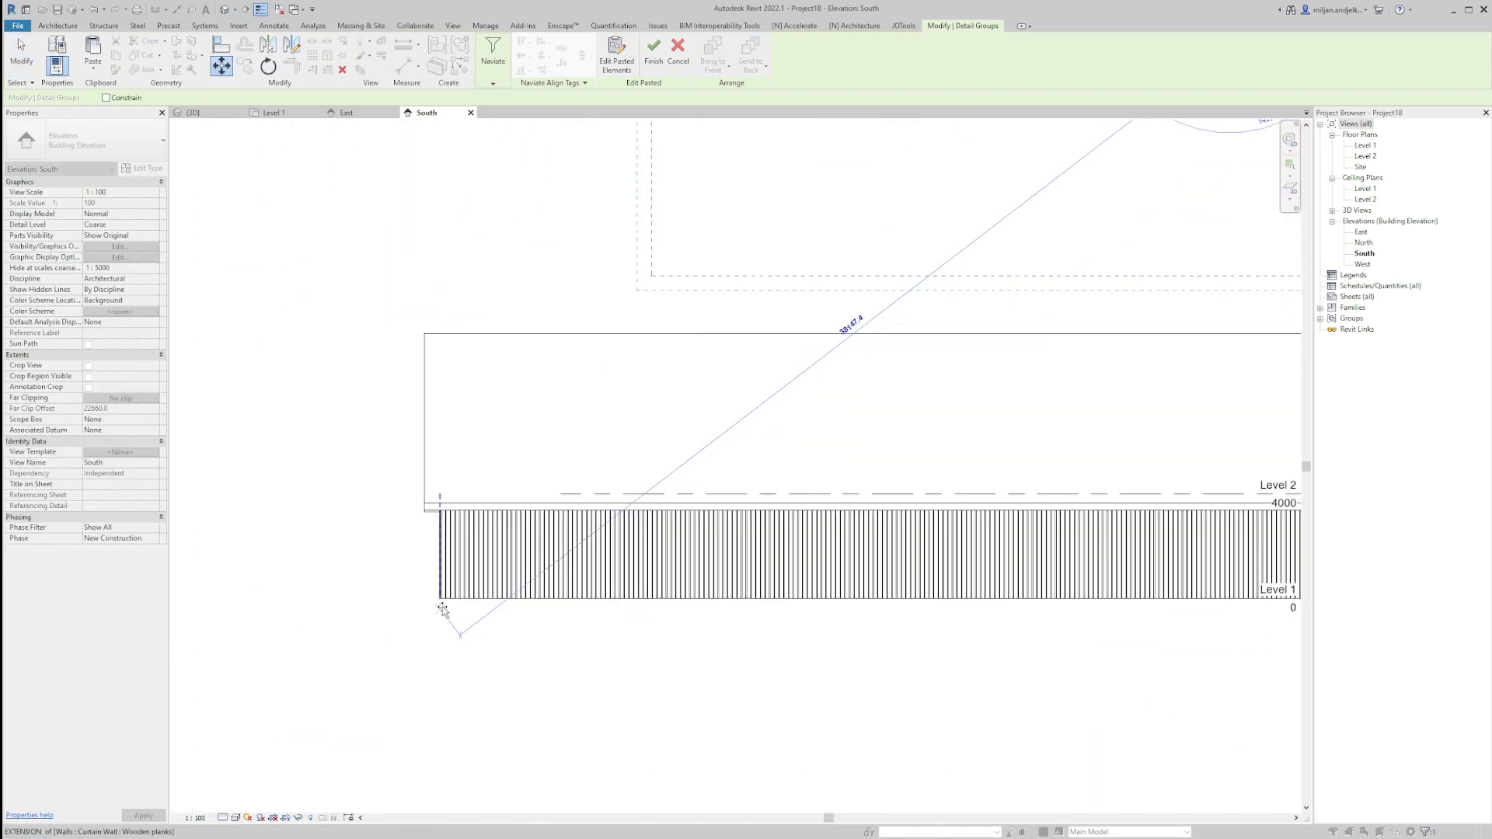
pyautogui.click(441, 600)
pyautogui.scroll(-3, 398, 597)
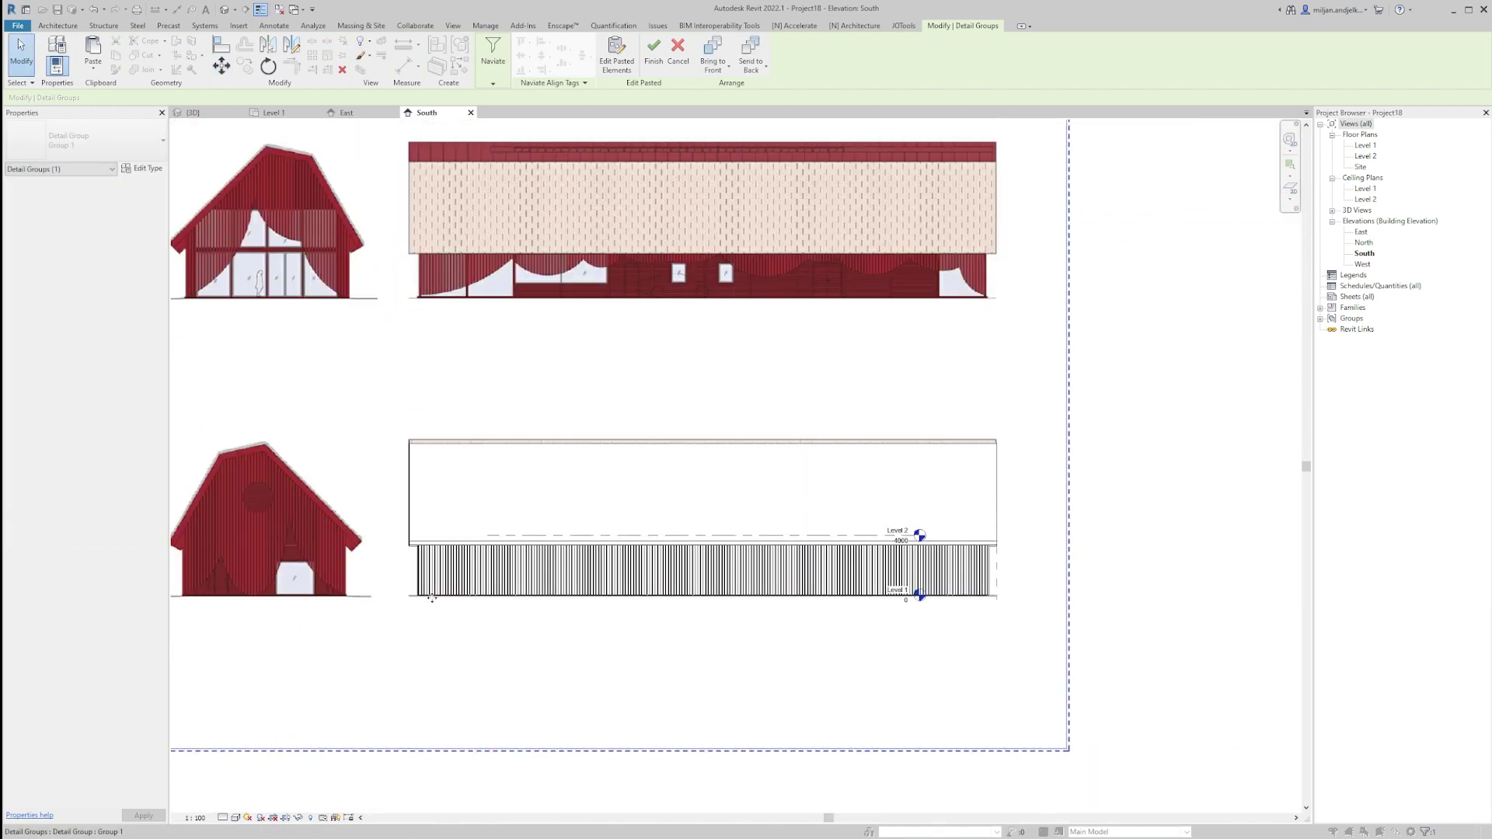
# Step: Show the South elevation in wireframe and shift the joint between the two long curtain walls to the facade's central curtain peak
pyautogui.click(237, 818)
pyautogui.click(264, 756)
pyautogui.scroll(5, 985, 583)
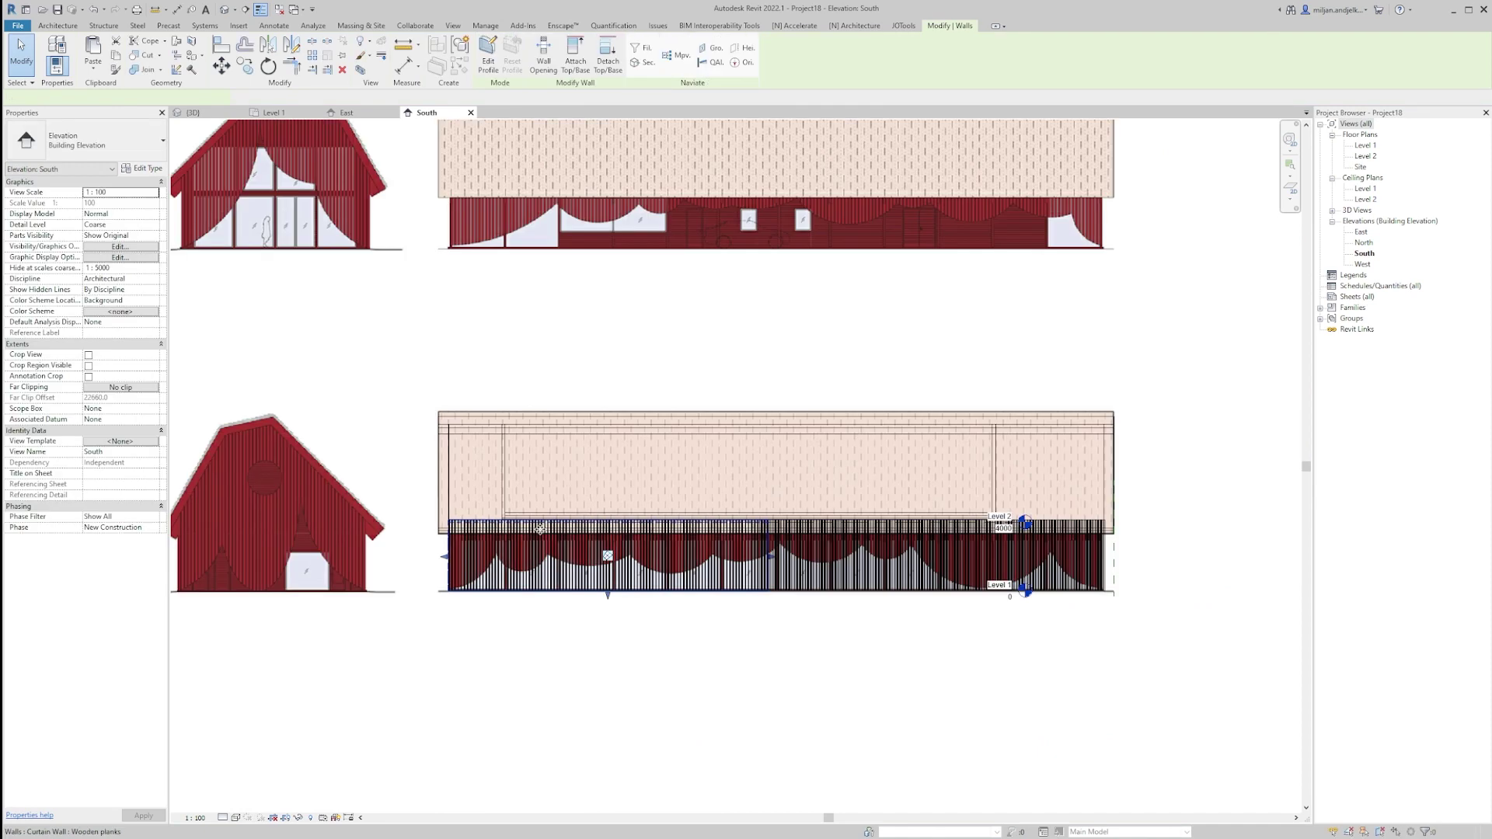
pyautogui.scroll(4, 772, 547)
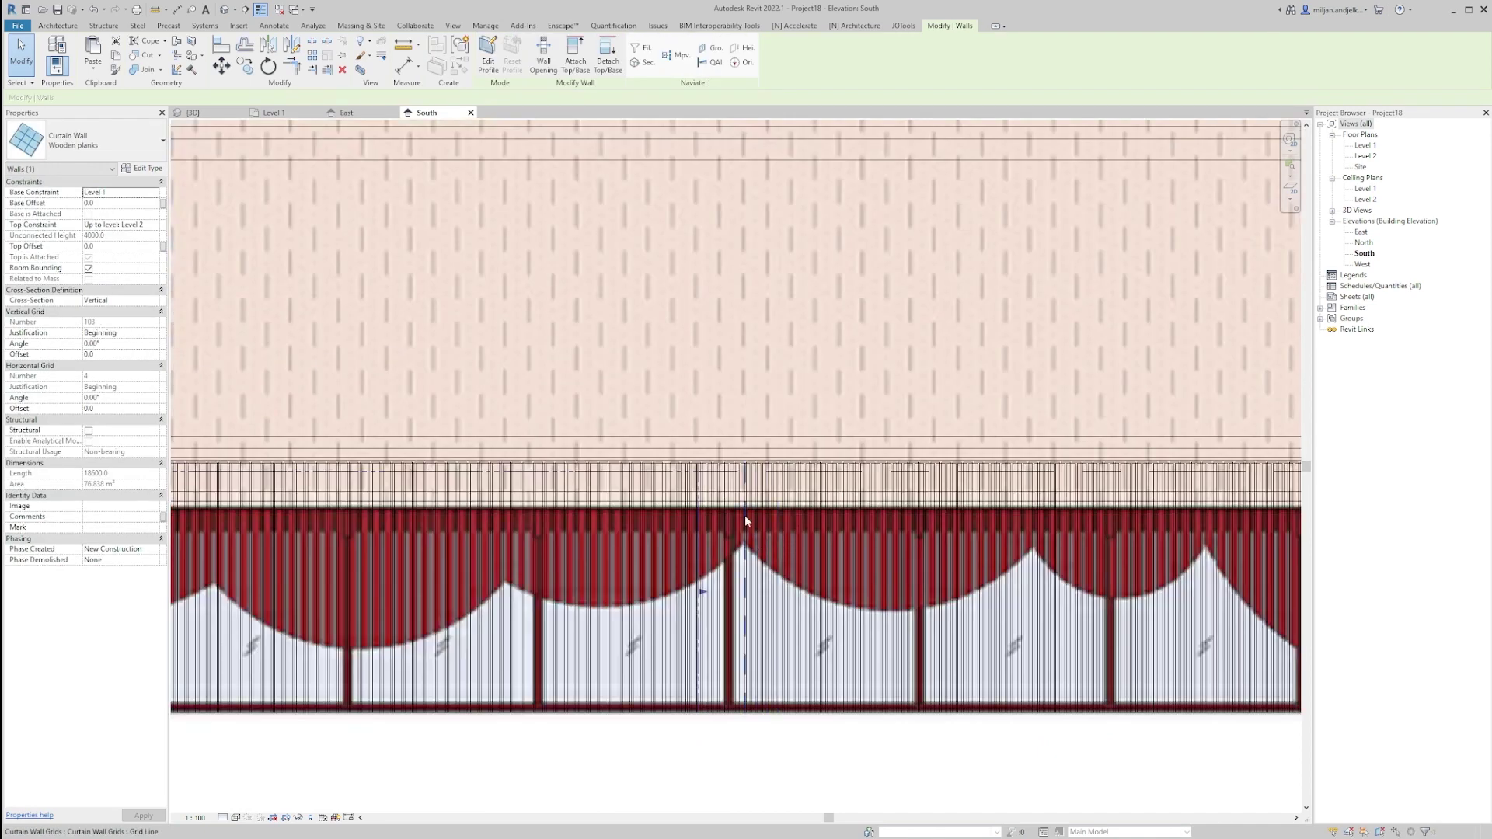
pyautogui.scroll(2, 750, 584)
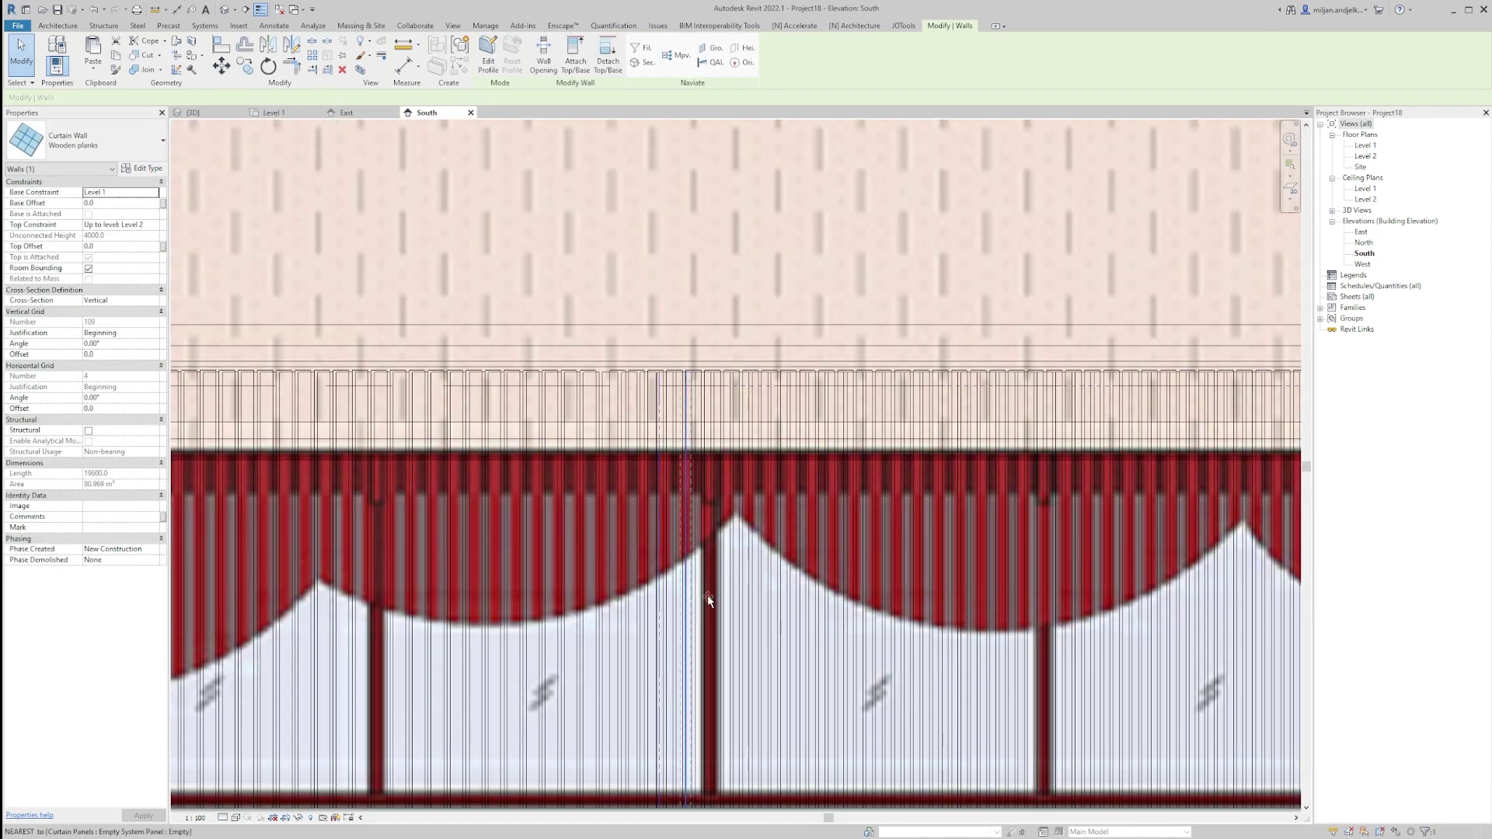
pyautogui.scroll(2, 738, 598)
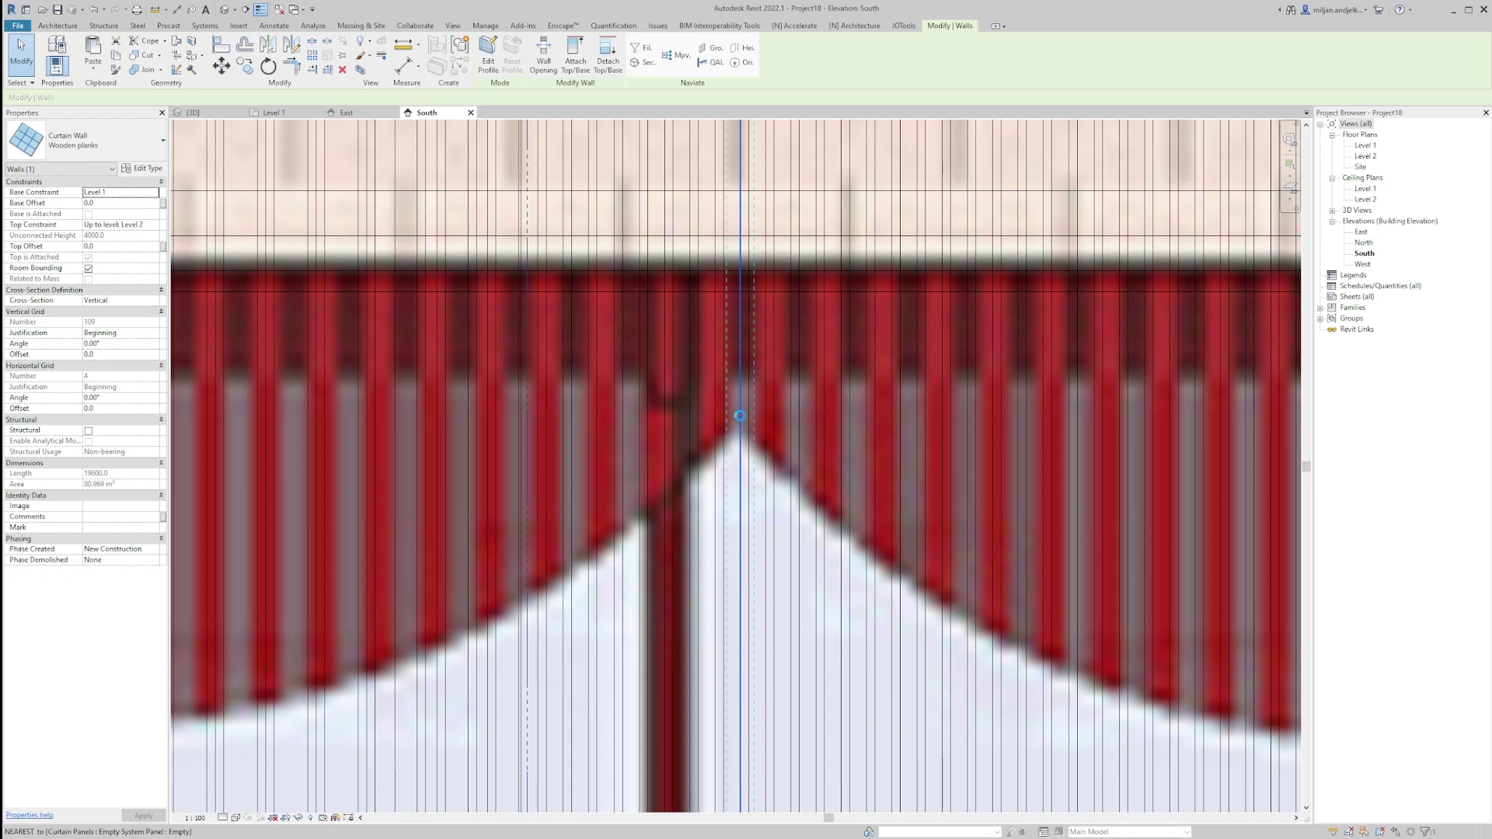
pyautogui.scroll(-6, 742, 405)
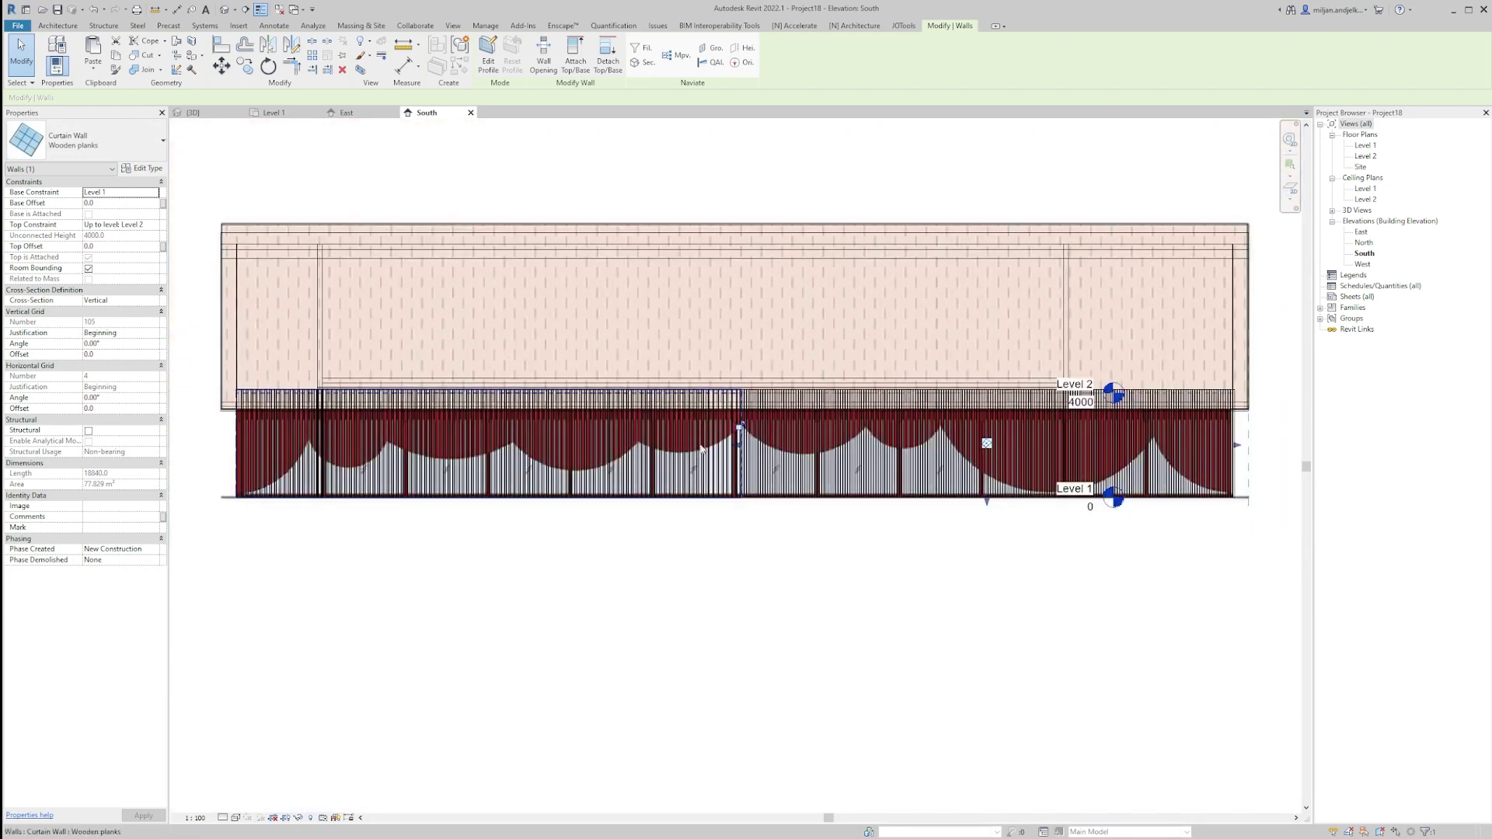
# Step: Edit the left curtain wall's profile and sketch an arc from its left base corner to the first curtain peak
pyautogui.moveTo(623, 520); pyautogui.dragTo(856, 561, button='middle')
pyautogui.scroll(3, 541, 452)
pyautogui.doubleClick(541, 452)
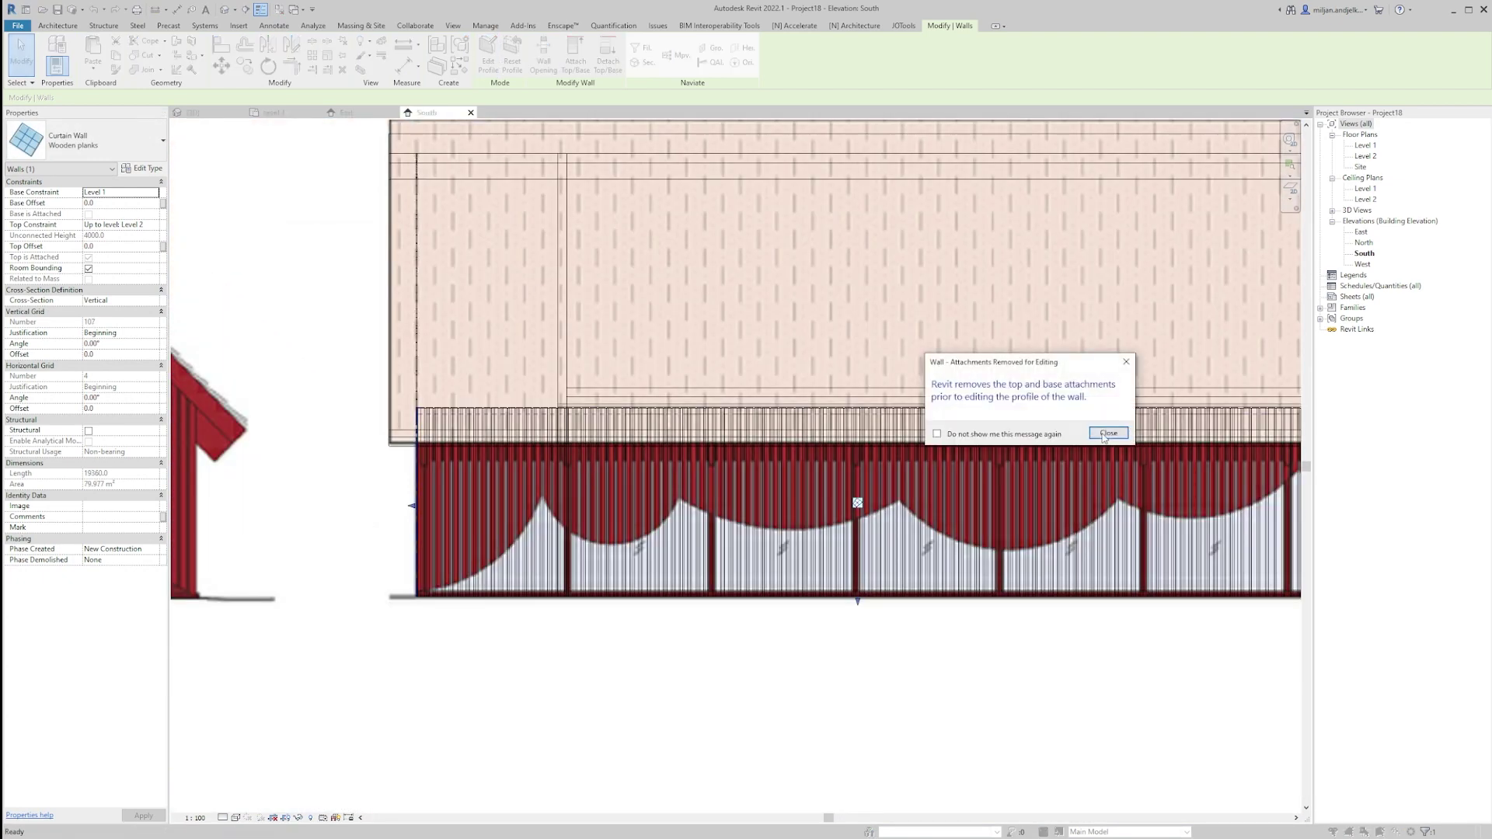
pyautogui.click(1108, 434)
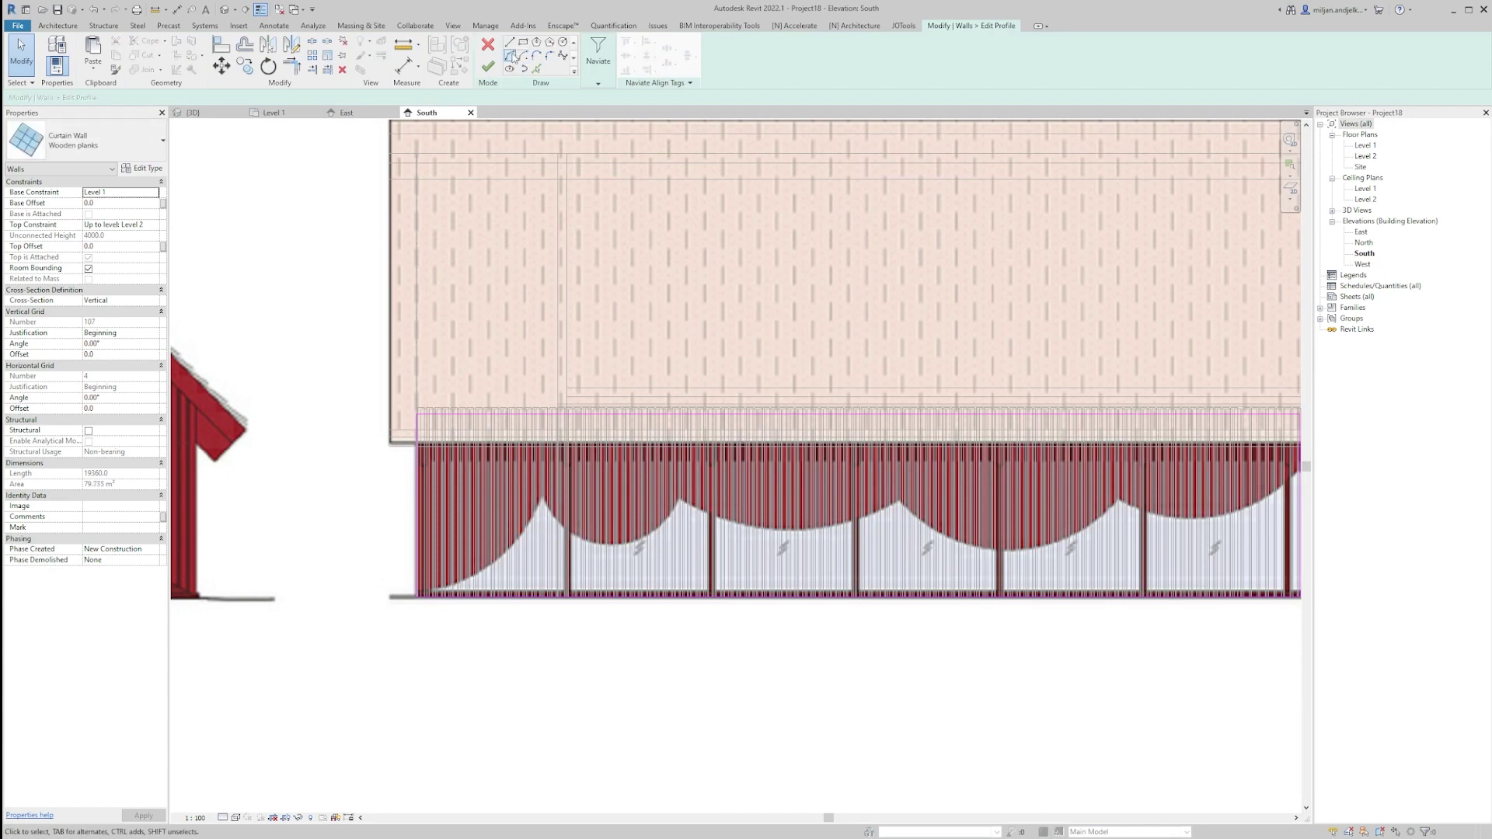
pyautogui.click(417, 599)
pyautogui.scroll(2, 556, 496)
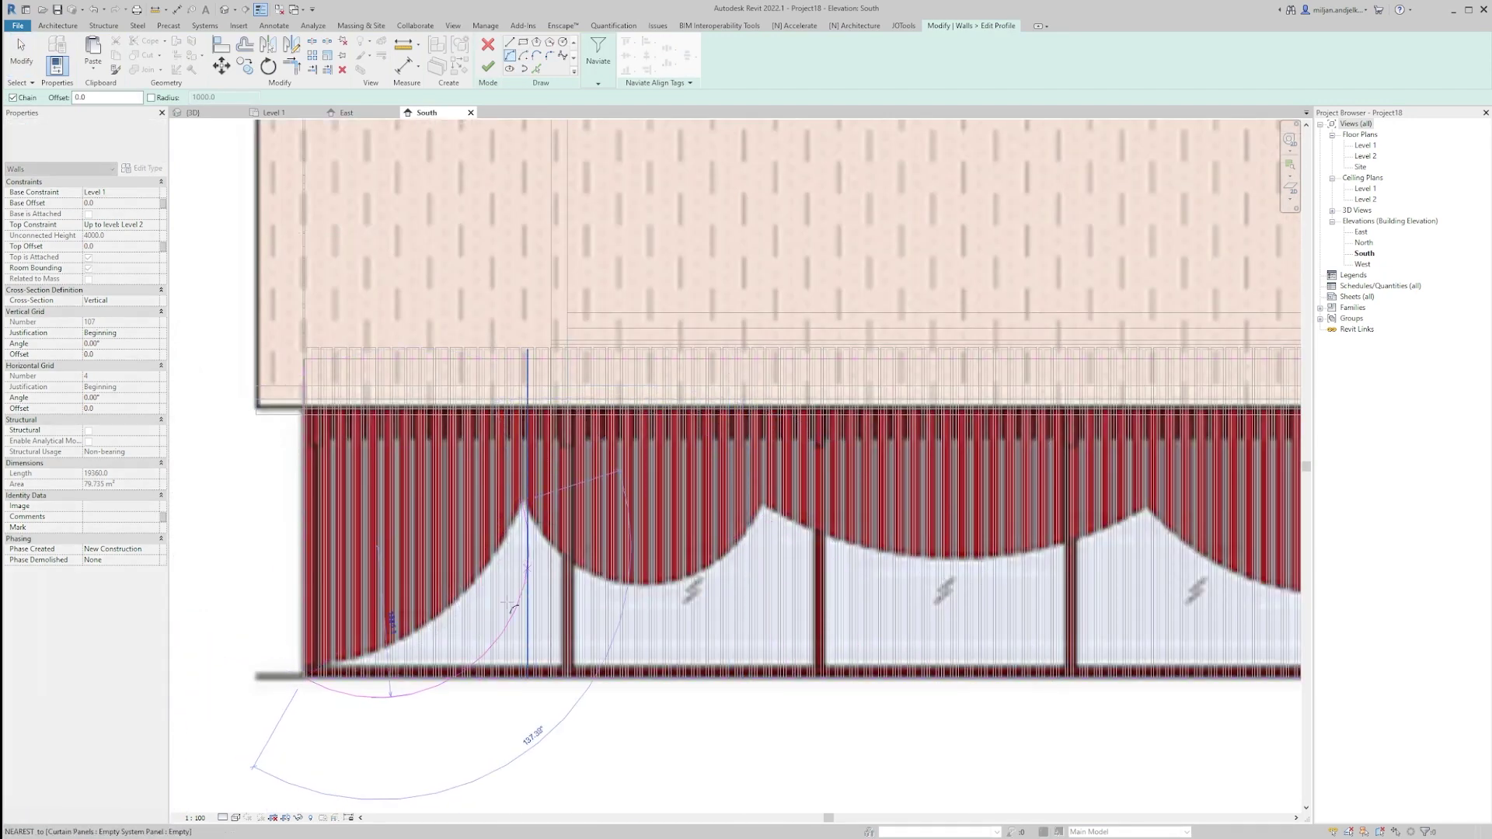
pyautogui.click(465, 602)
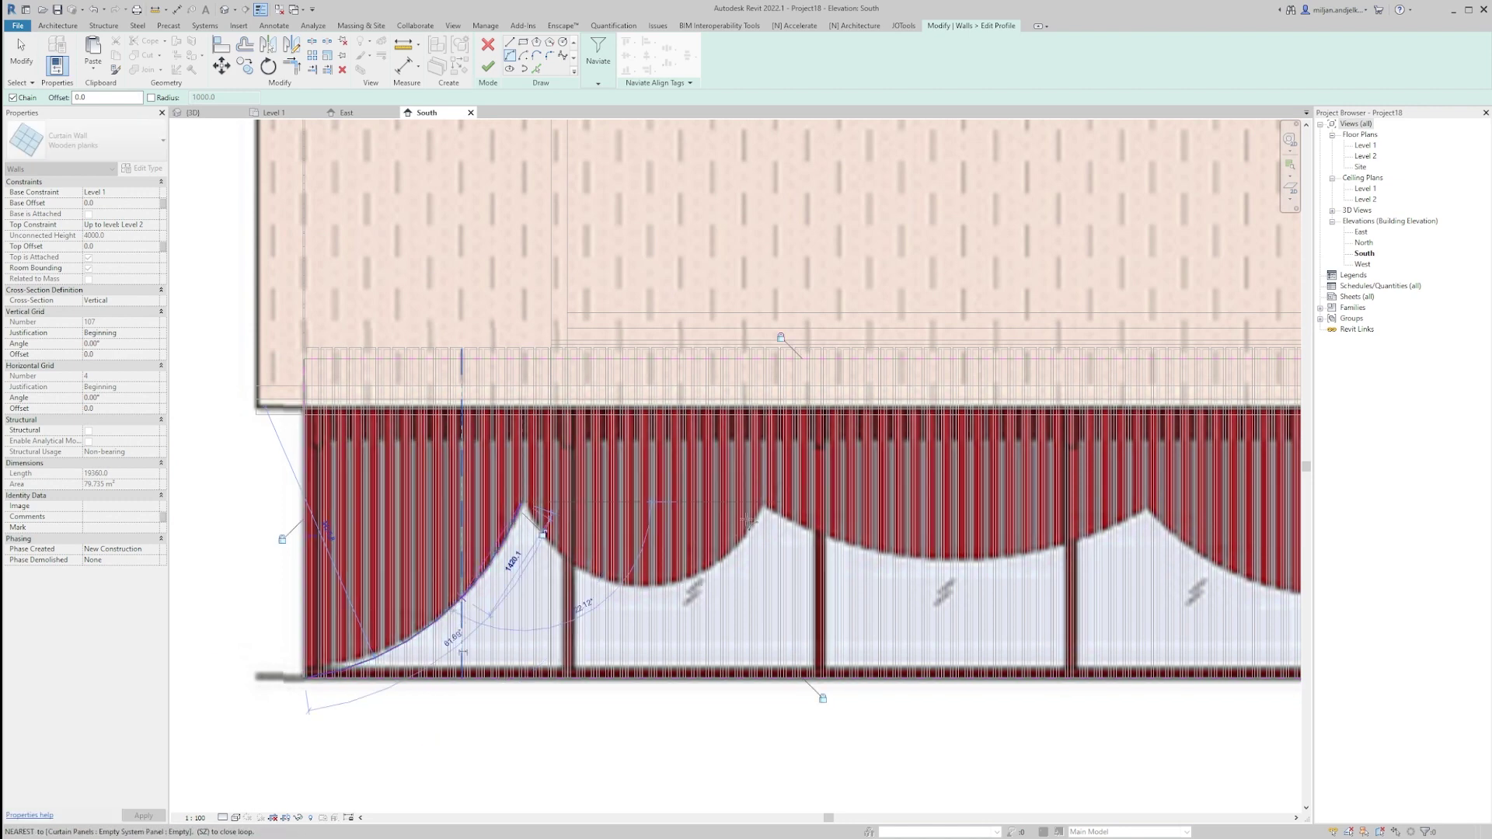
# Step: Sketch three more arcs tracing the curtain edge from the first peak to the fourth peak
pyautogui.scroll(3, 766, 509)
pyautogui.click(668, 614)
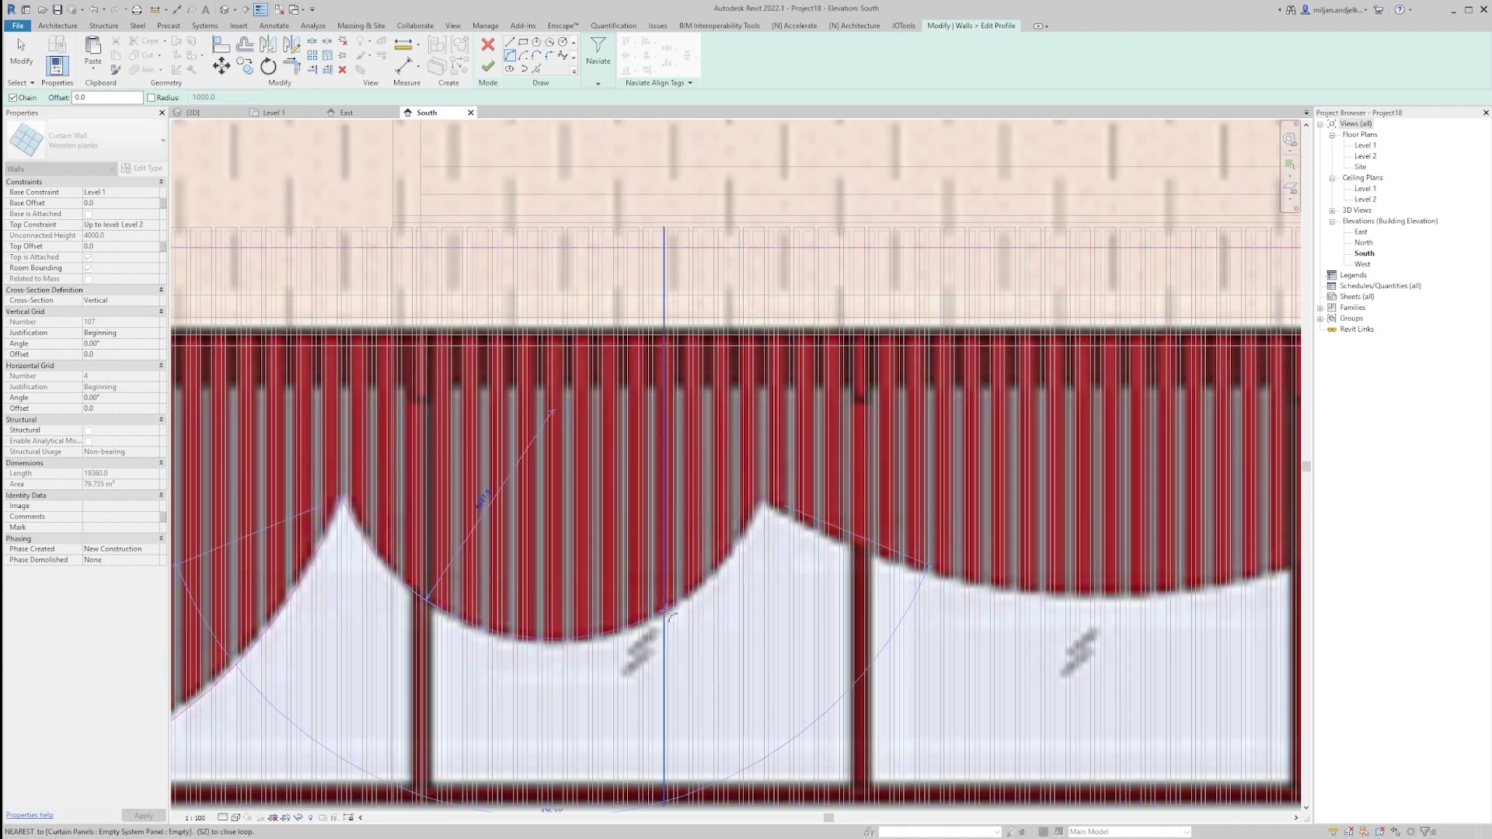
pyautogui.moveTo(940, 600); pyautogui.dragTo(439, 536, button='middle')
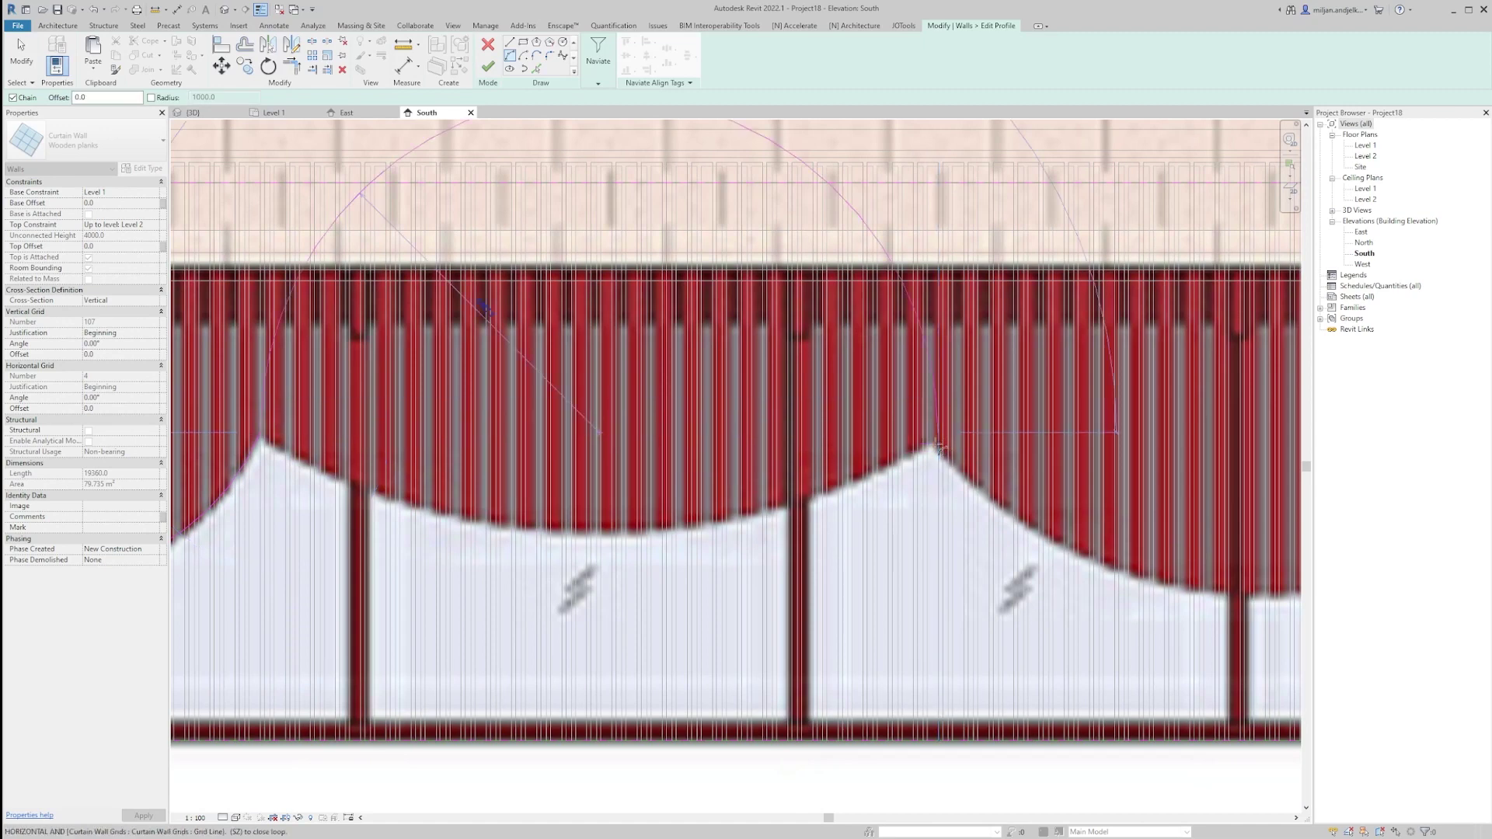
pyautogui.moveTo(1042, 557); pyautogui.dragTo(382, 497, button='middle')
pyautogui.click(943, 383)
pyautogui.click(860, 460)
# Step: Sketch the last arc up to the wall joint, then trim and finish the left curtain wall's profile
pyautogui.moveTo(1041, 427); pyautogui.dragTo(375, 477, button='middle')
pyautogui.click(832, 343)
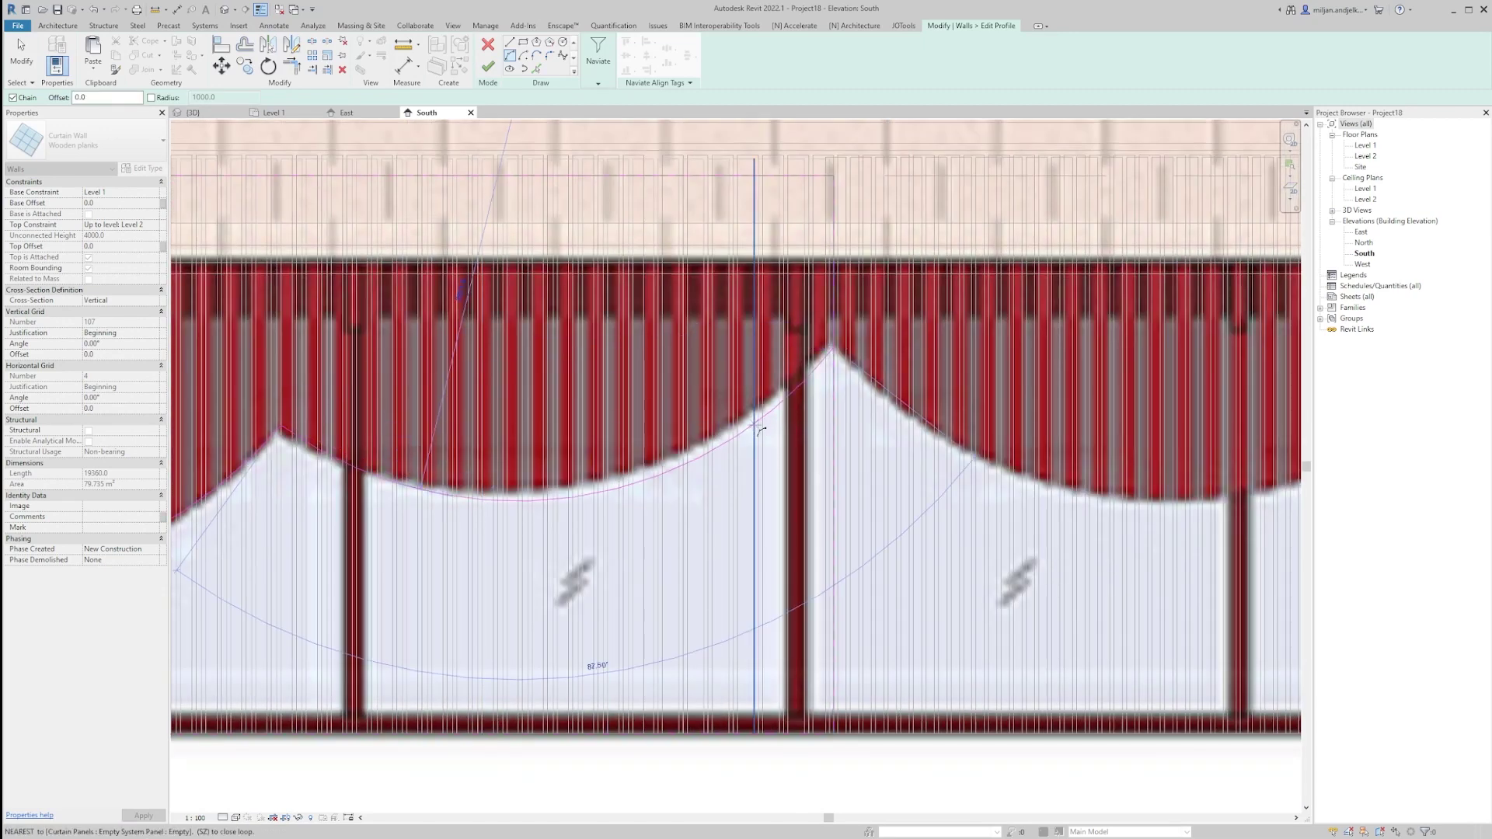
pyautogui.click(757, 423)
pyautogui.press('t')
pyautogui.press('r')
pyautogui.scroll(-5, 762, 423)
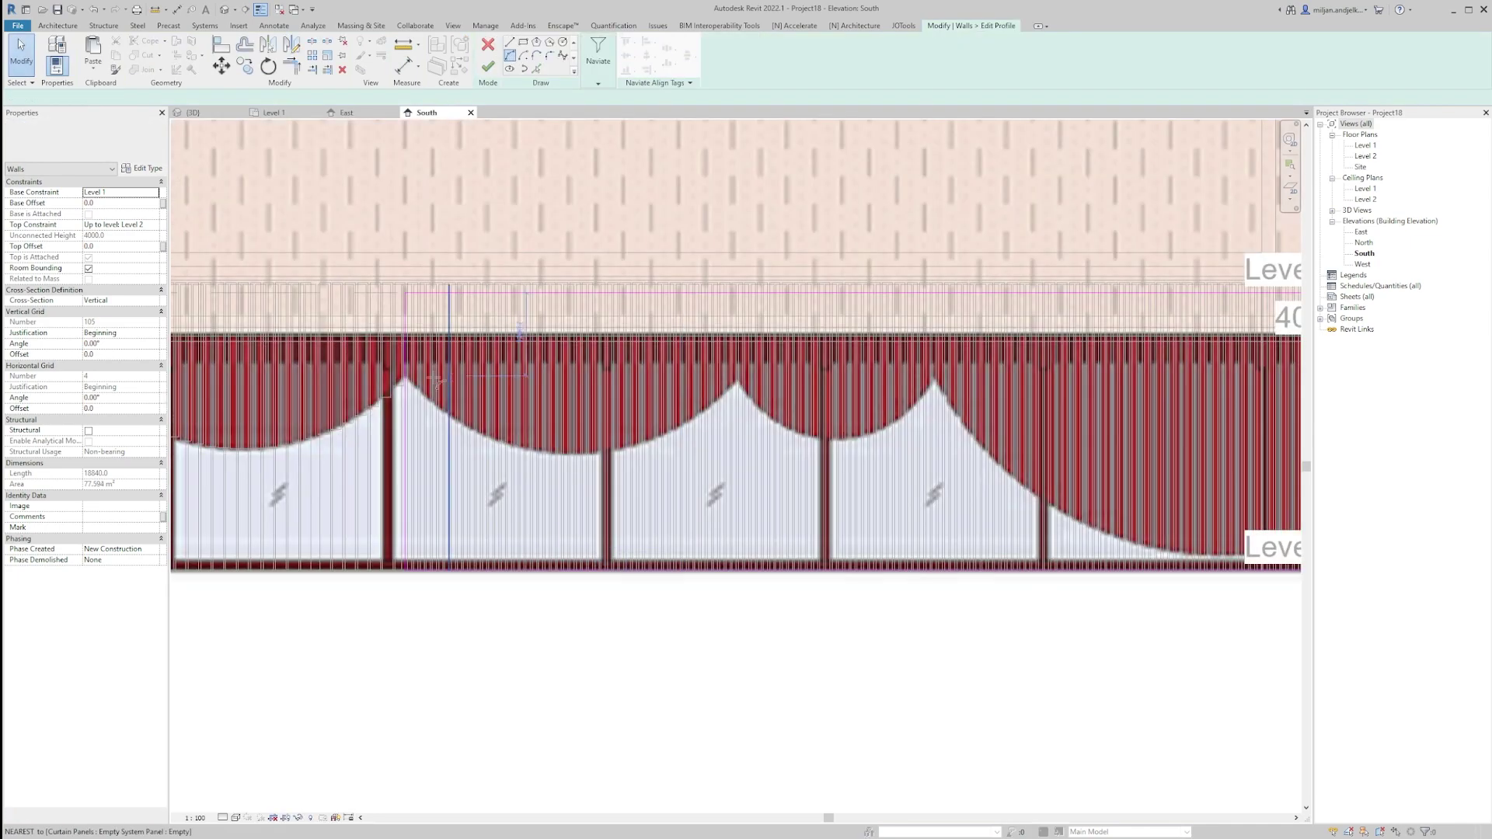
# Step: Sketch arcs along the scalloped curtain edge in the right curtain wall's profile, then trim and finish it
pyautogui.scroll(3, 839, 319)
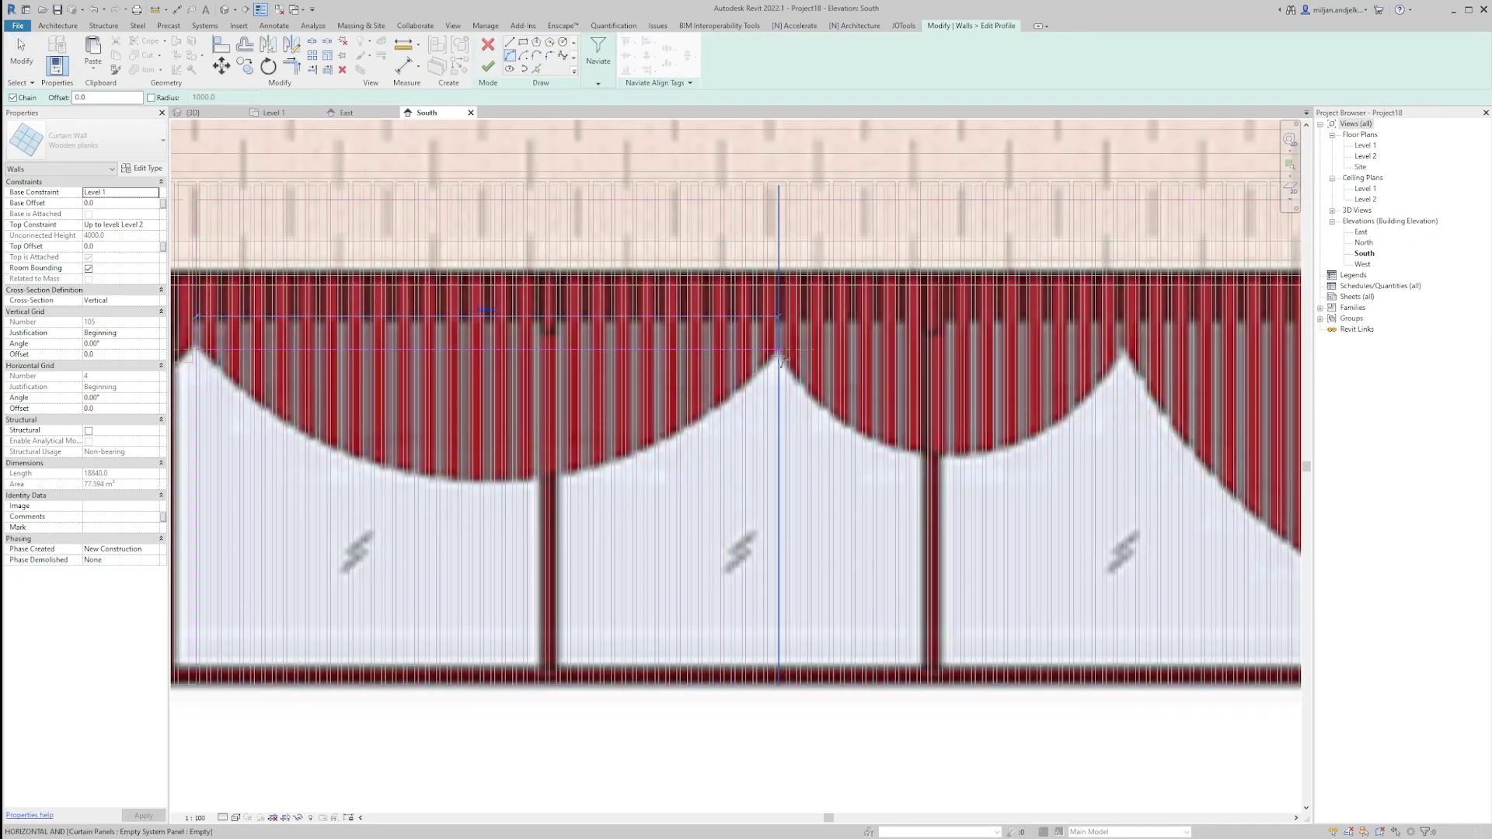
pyautogui.scroll(4, 845, 315)
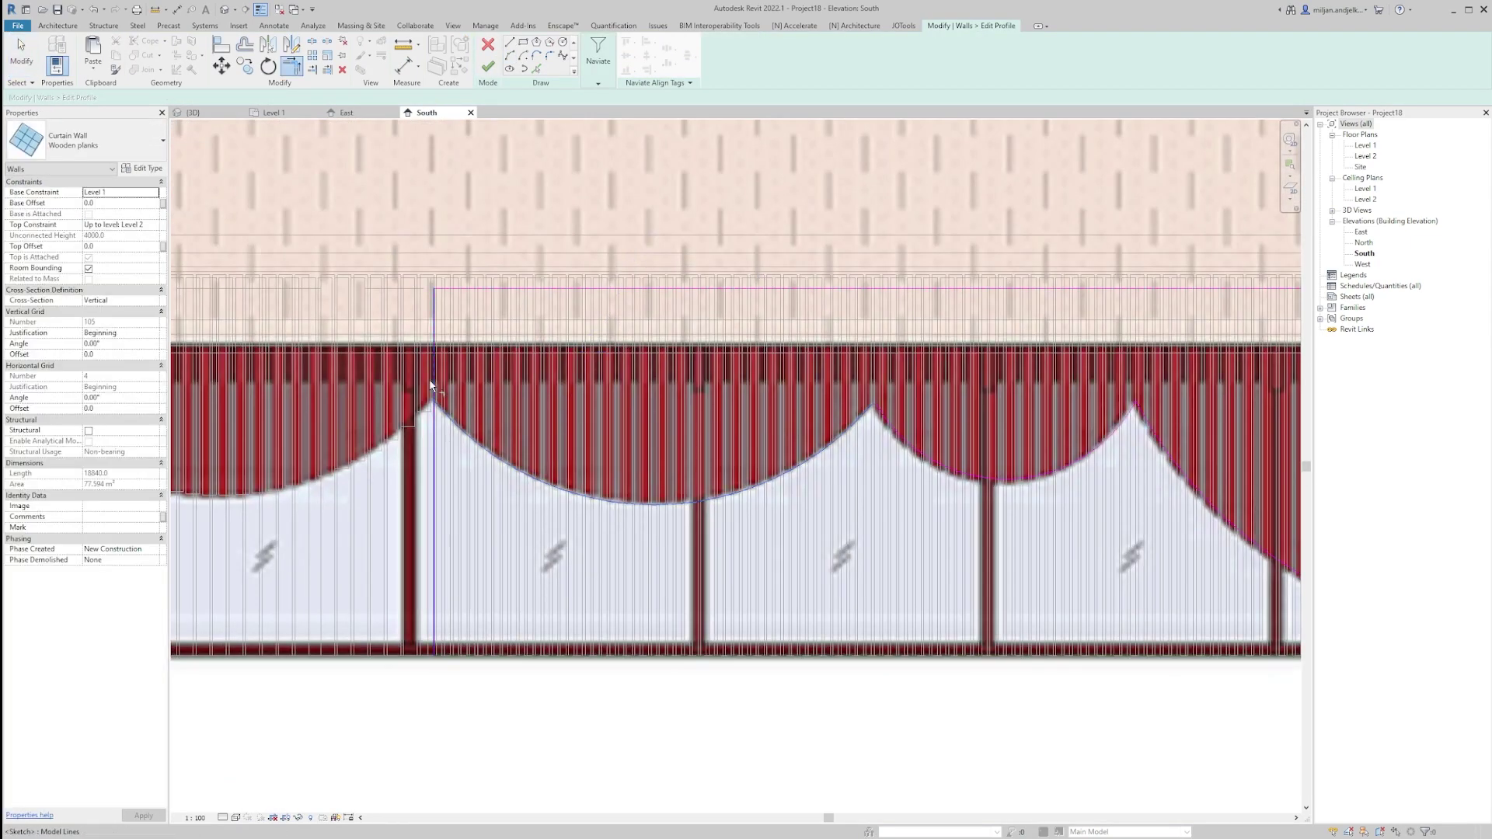
pyautogui.scroll(-4, 815, 628)
pyautogui.click(815, 628)
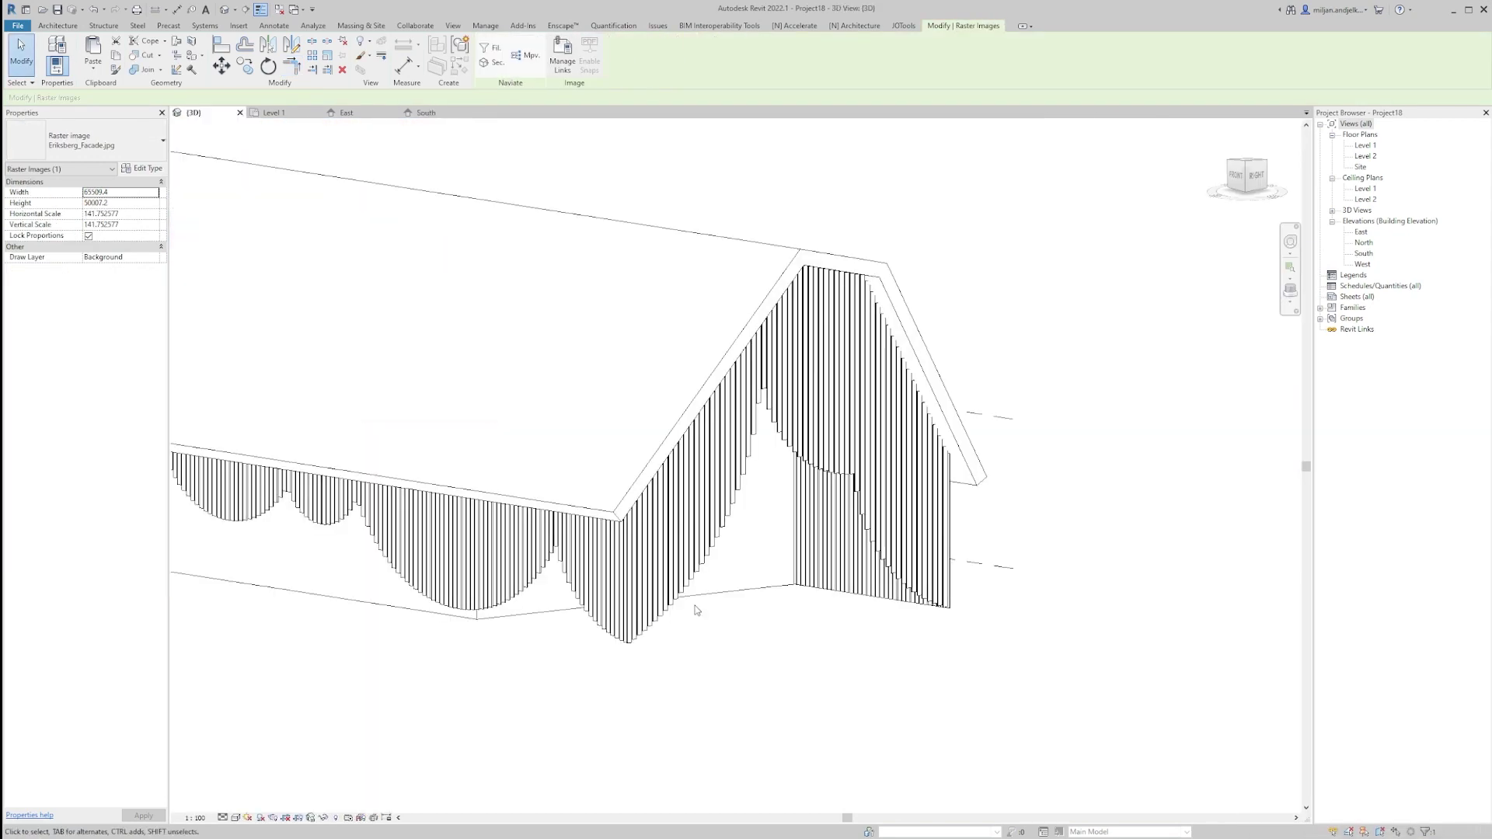
pyautogui.keyDown('shift'); pyautogui.moveTo(699, 609); pyautogui.dragTo(806, 619, button='middle'); pyautogui.keyUp('shift')
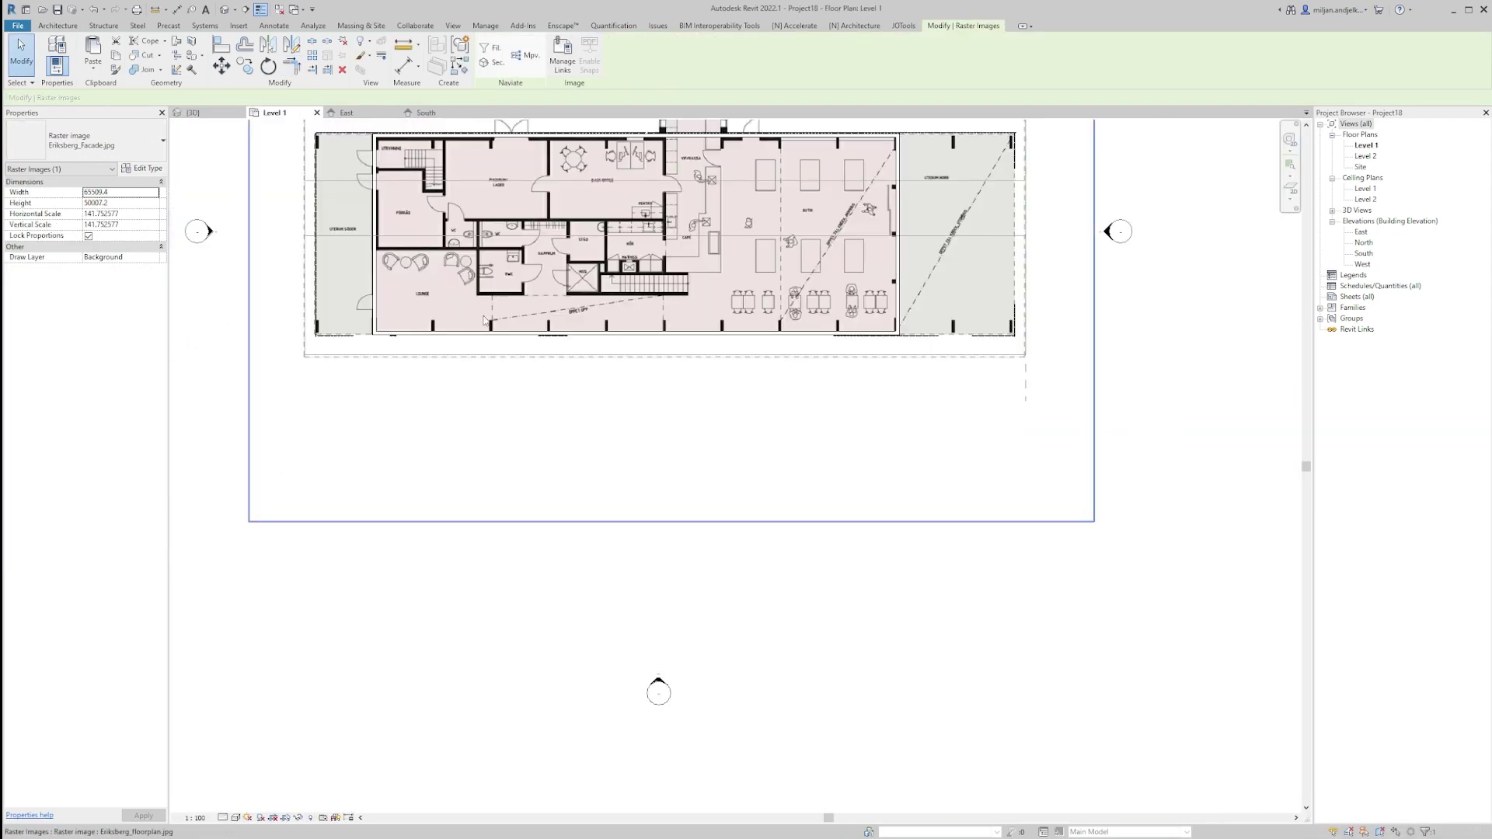
# Step: Open the West elevation from the Level 1 plan and paste the facade image into it
pyautogui.rightClick(302, 273)
pyautogui.click(357, 328)
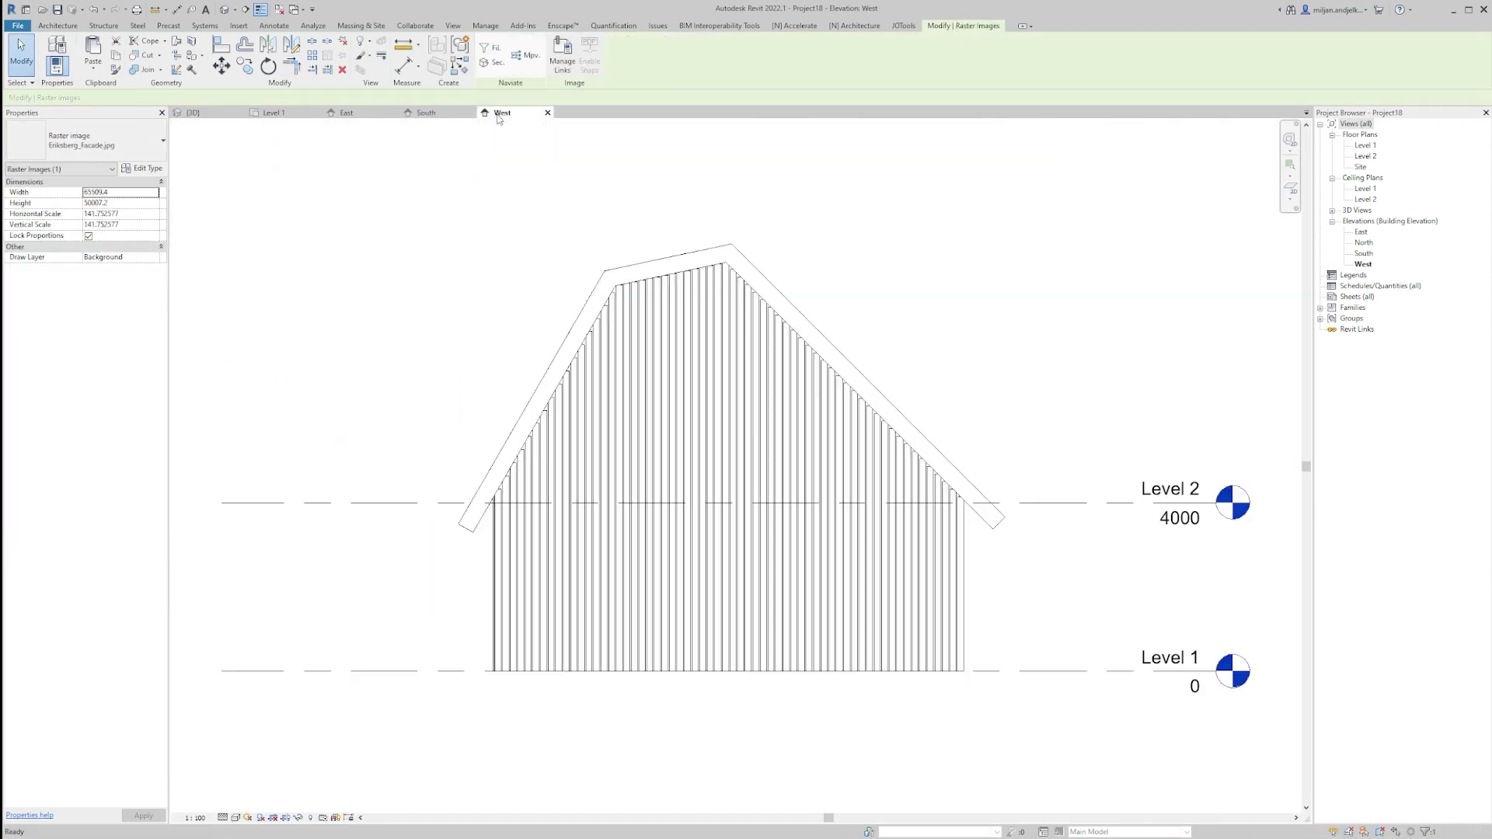
pyautogui.scroll(-3, 966, 572)
pyautogui.hotkey('ctrl', 'v')
pyautogui.click(439, 488)
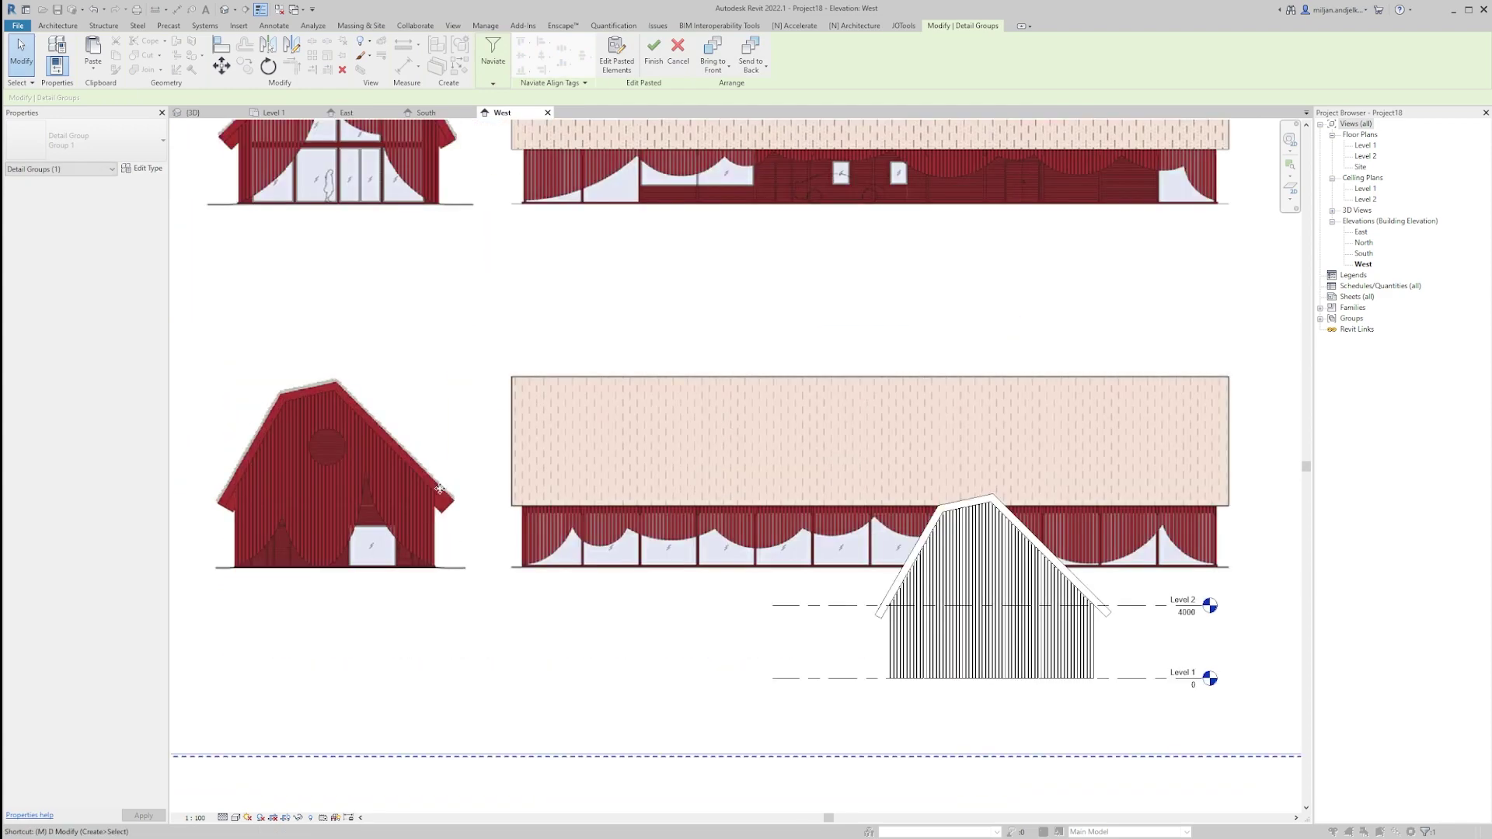
# Step: Align the pasted image's lower gable facade with the west gable wall at Level 1 and complete the paste
pyautogui.scroll(3, 883, 693)
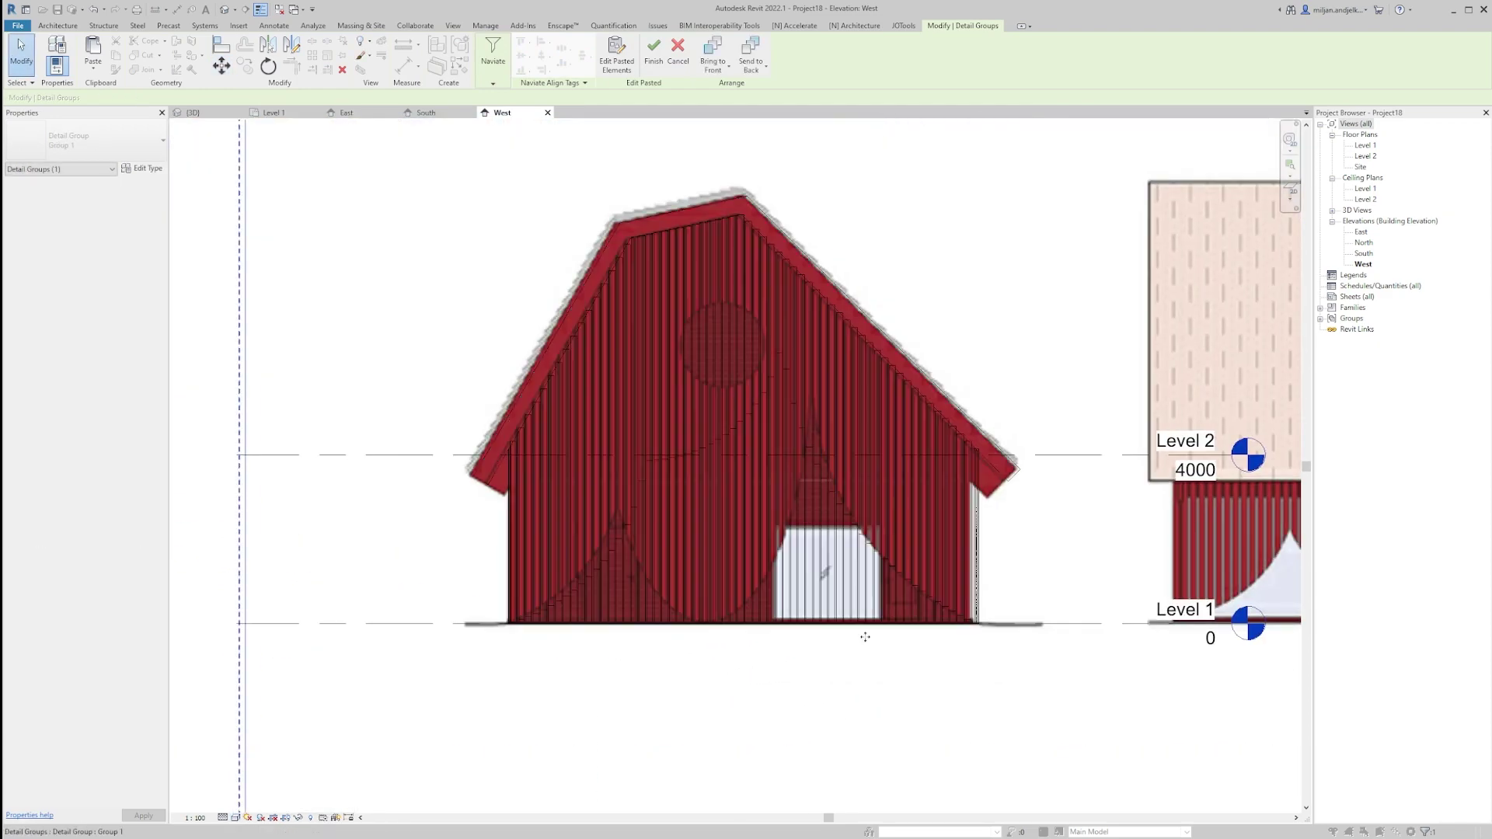
pyautogui.scroll(3, 861, 598)
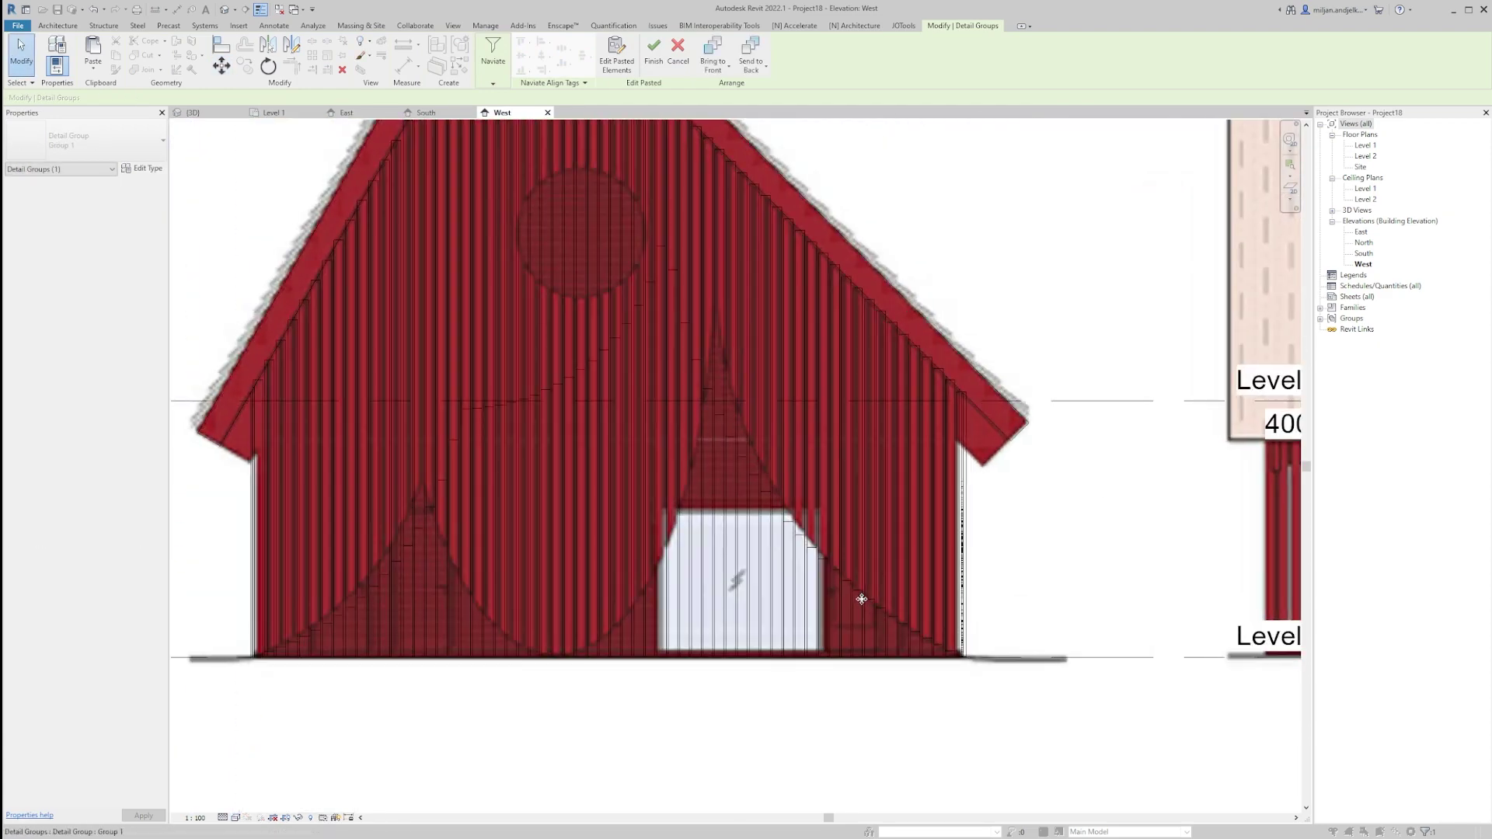
pyautogui.scroll(-7, 861, 599)
pyautogui.press('u')
pyautogui.press('g')
pyautogui.scroll(6, 726, 554)
pyautogui.press('Escape')
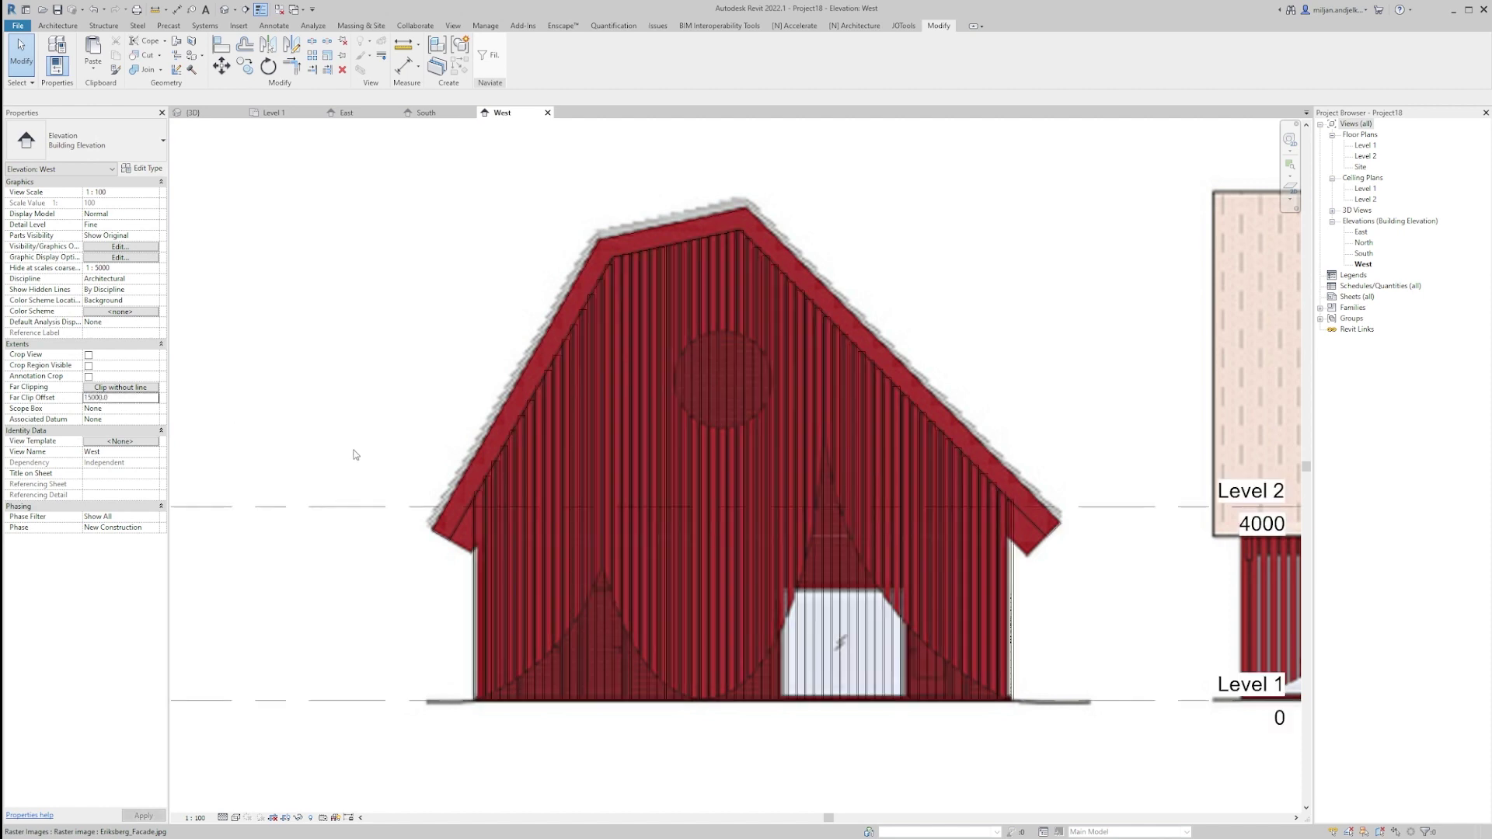
# Step: Select the west gable wall in the Level 1 plan and open its profile for editing in the West elevation
pyautogui.click(509, 440)
pyautogui.click(397, 368)
pyautogui.click(273, 112)
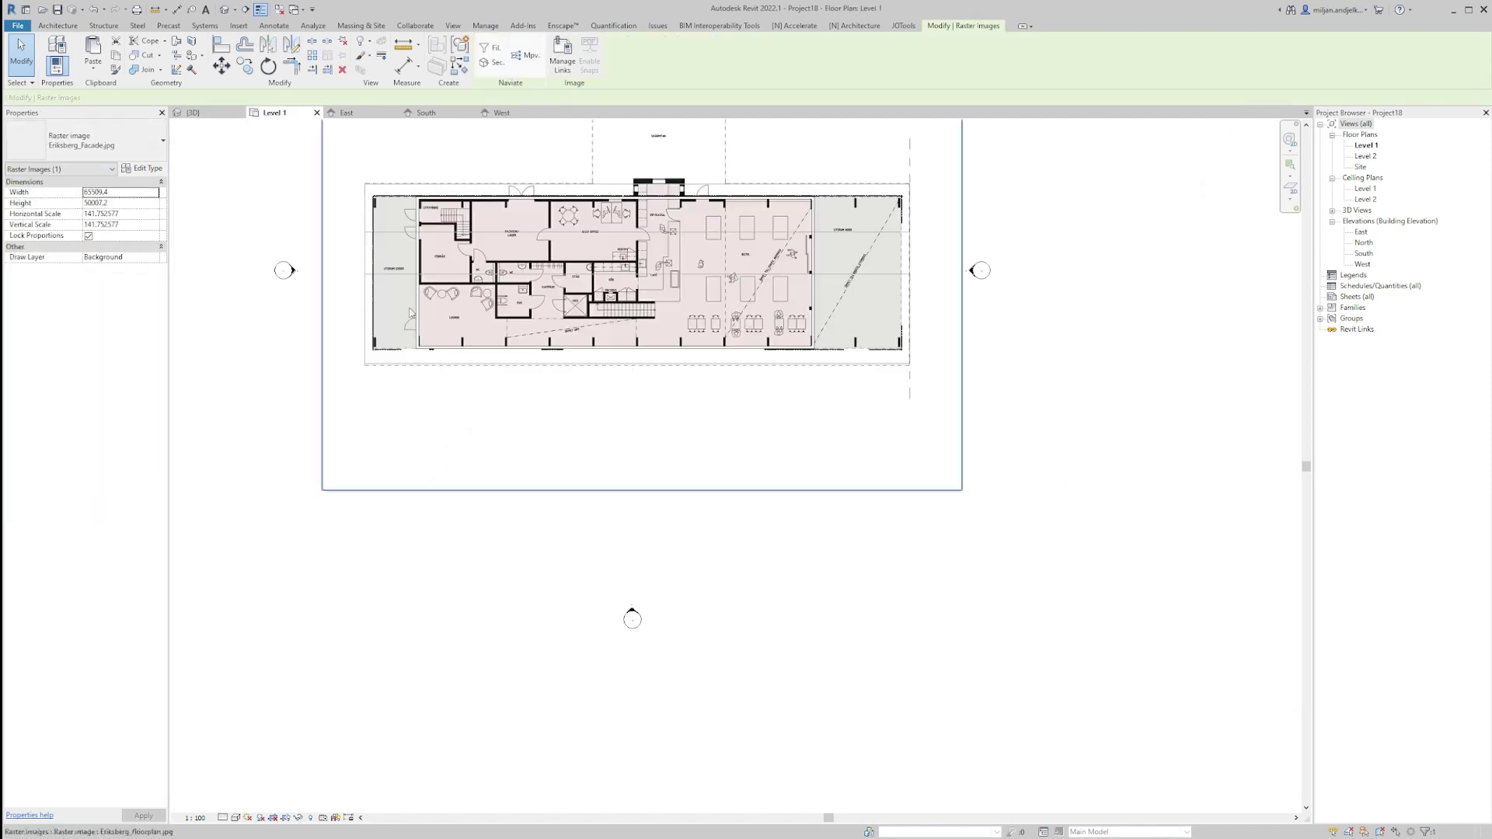
pyautogui.click(373, 268)
pyautogui.click(502, 112)
pyautogui.click(488, 55)
# Step: Sketch an arc in the west gable wall's profile from its lower-left corner up to the first, lower curtain peak
pyautogui.click(737, 505)
pyautogui.press('Delete')
pyautogui.click(536, 69)
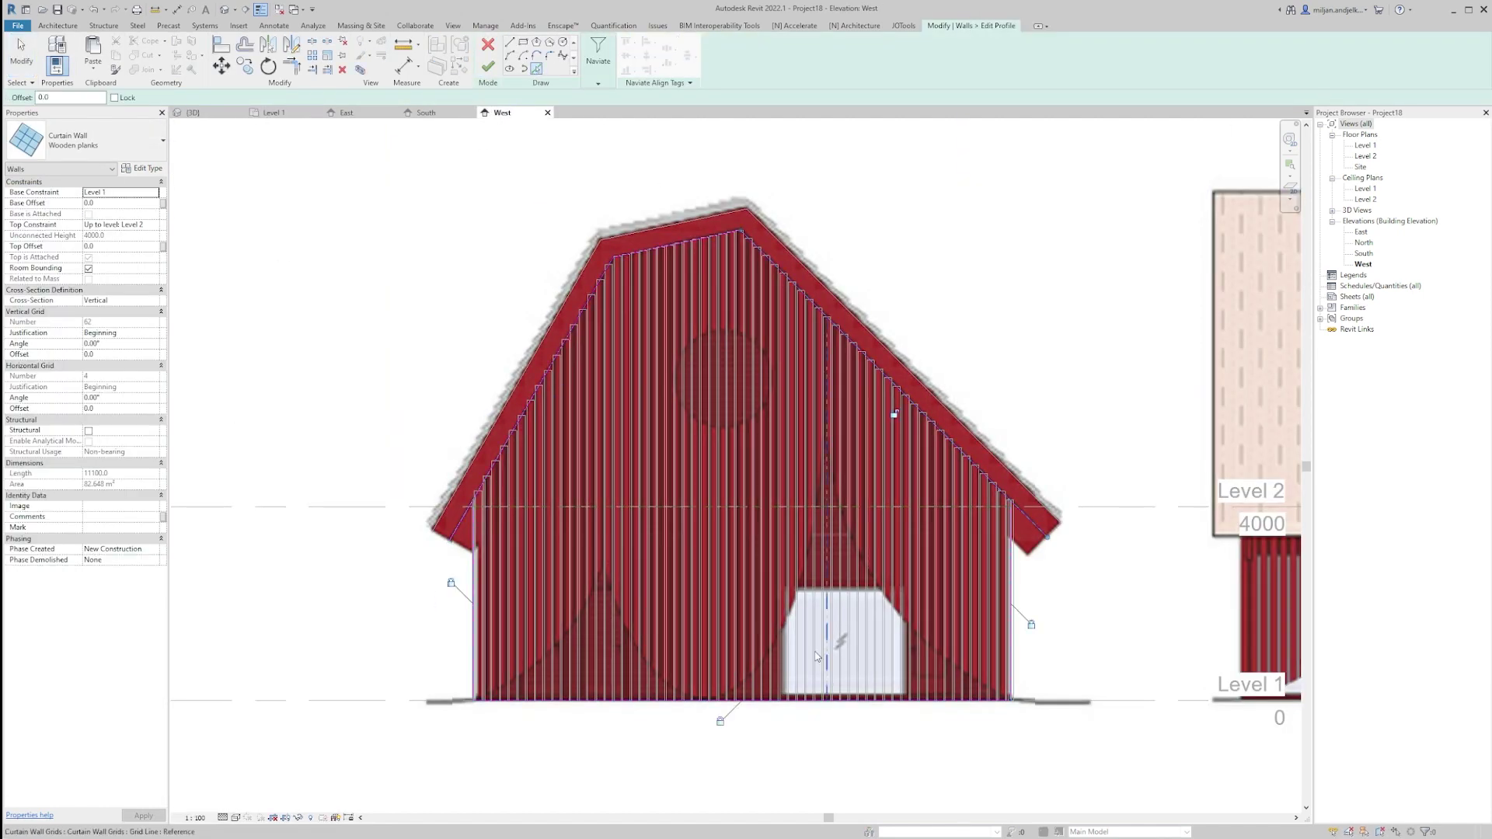
pyautogui.click(511, 58)
pyautogui.click(492, 699)
pyautogui.scroll(3, 583, 602)
pyautogui.click(636, 530)
# Step: Trace a spline from the first curtain peak down through the dip and up to the taller second peak
pyautogui.click(562, 56)
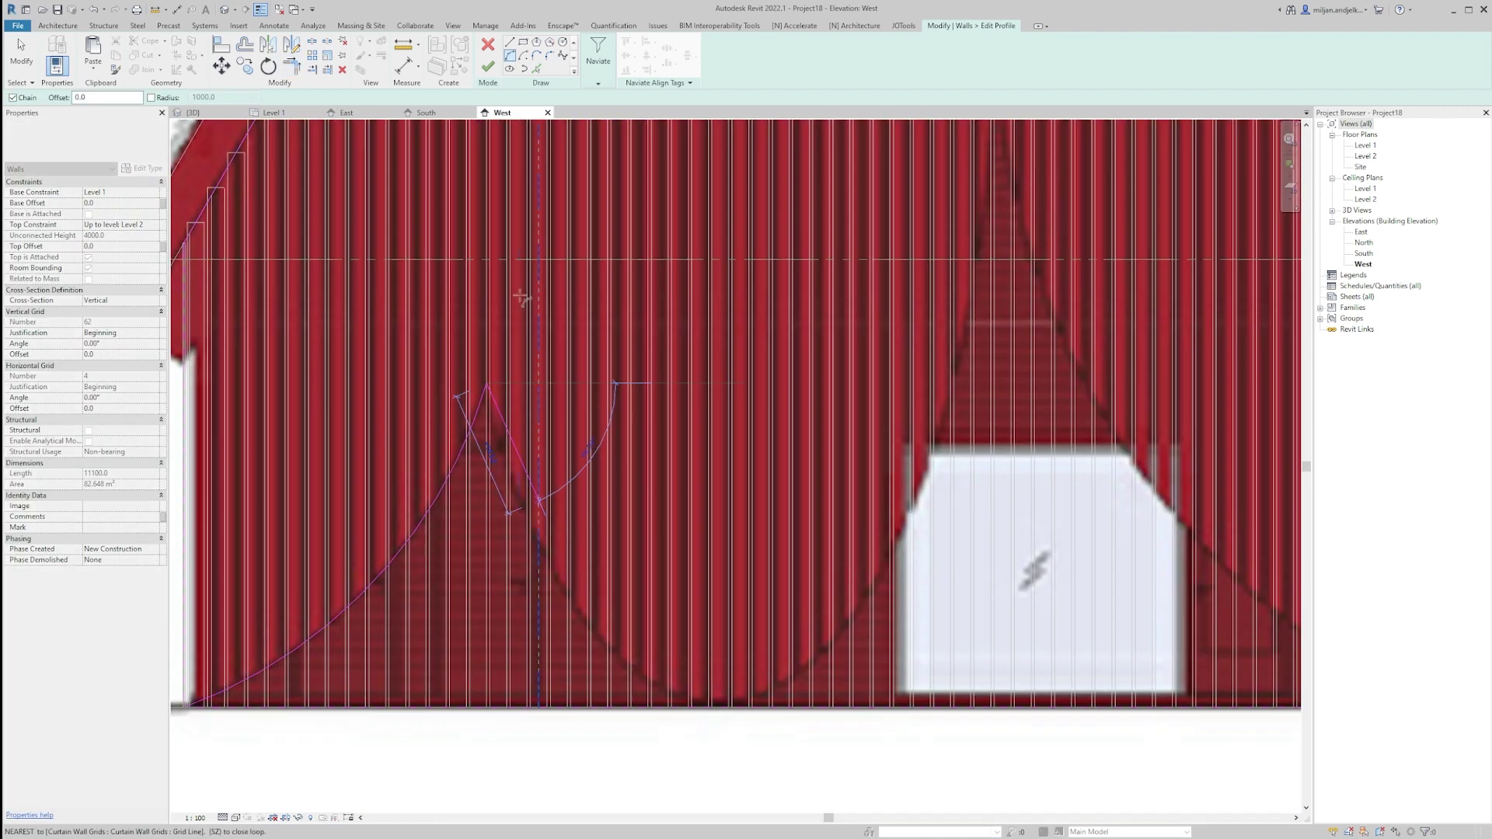
pyautogui.click(484, 384)
pyautogui.scroll(1, 509, 443)
pyautogui.click(509, 474)
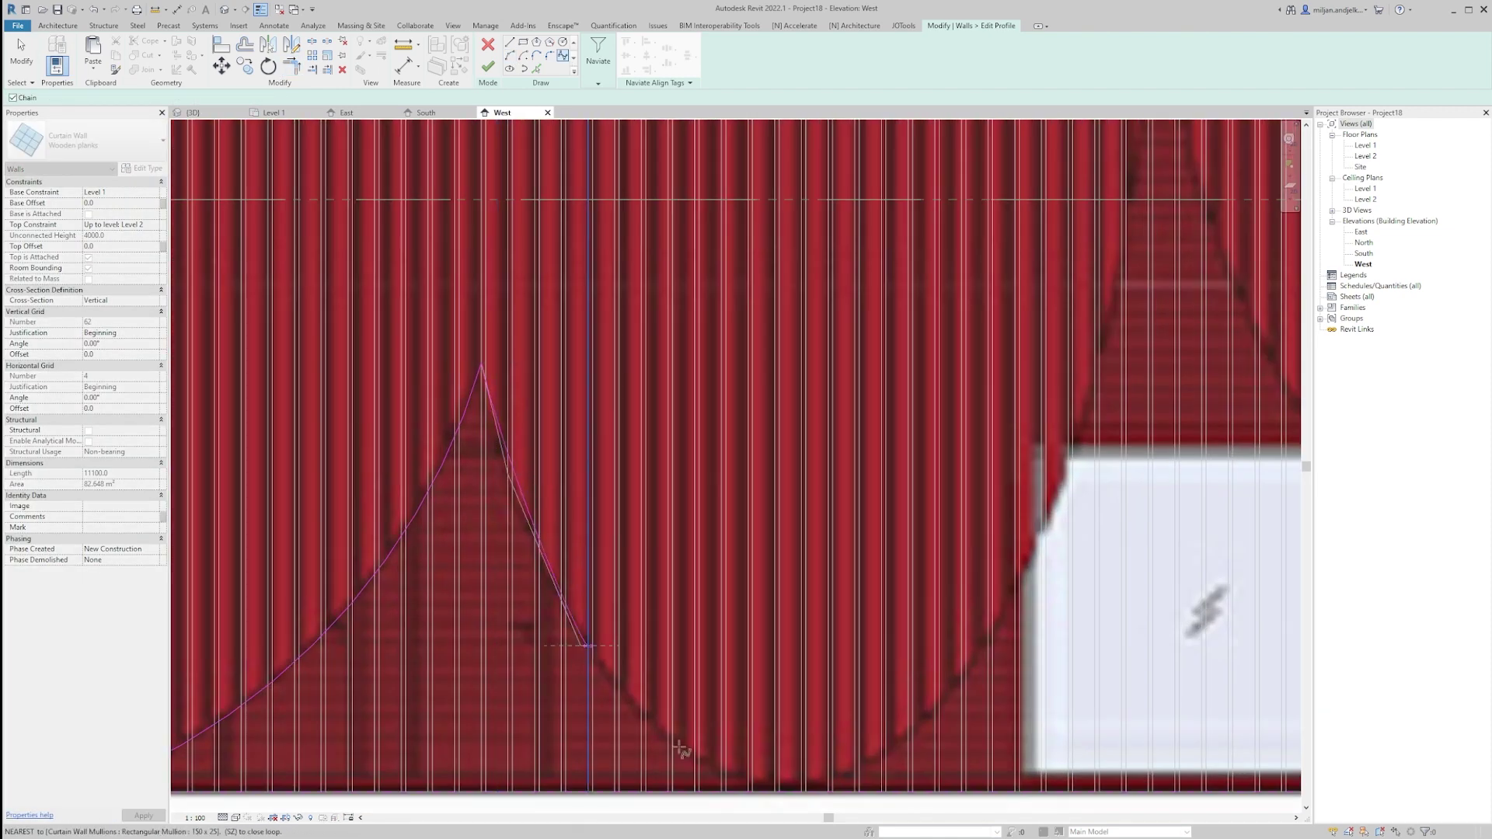
pyautogui.click(1081, 404)
pyautogui.scroll(1, 1084, 404)
pyautogui.moveTo(1084, 405); pyautogui.dragTo(977, 627, button='middle')
pyautogui.click(1026, 392)
# Step: Sketch an arc from the taller peak past the white window down to the west wall's lower-right corner
pyautogui.click(509, 56)
pyautogui.scroll(-3, 520, 225)
pyautogui.click(785, 178)
pyautogui.scroll(2, 1107, 633)
pyautogui.click(1088, 626)
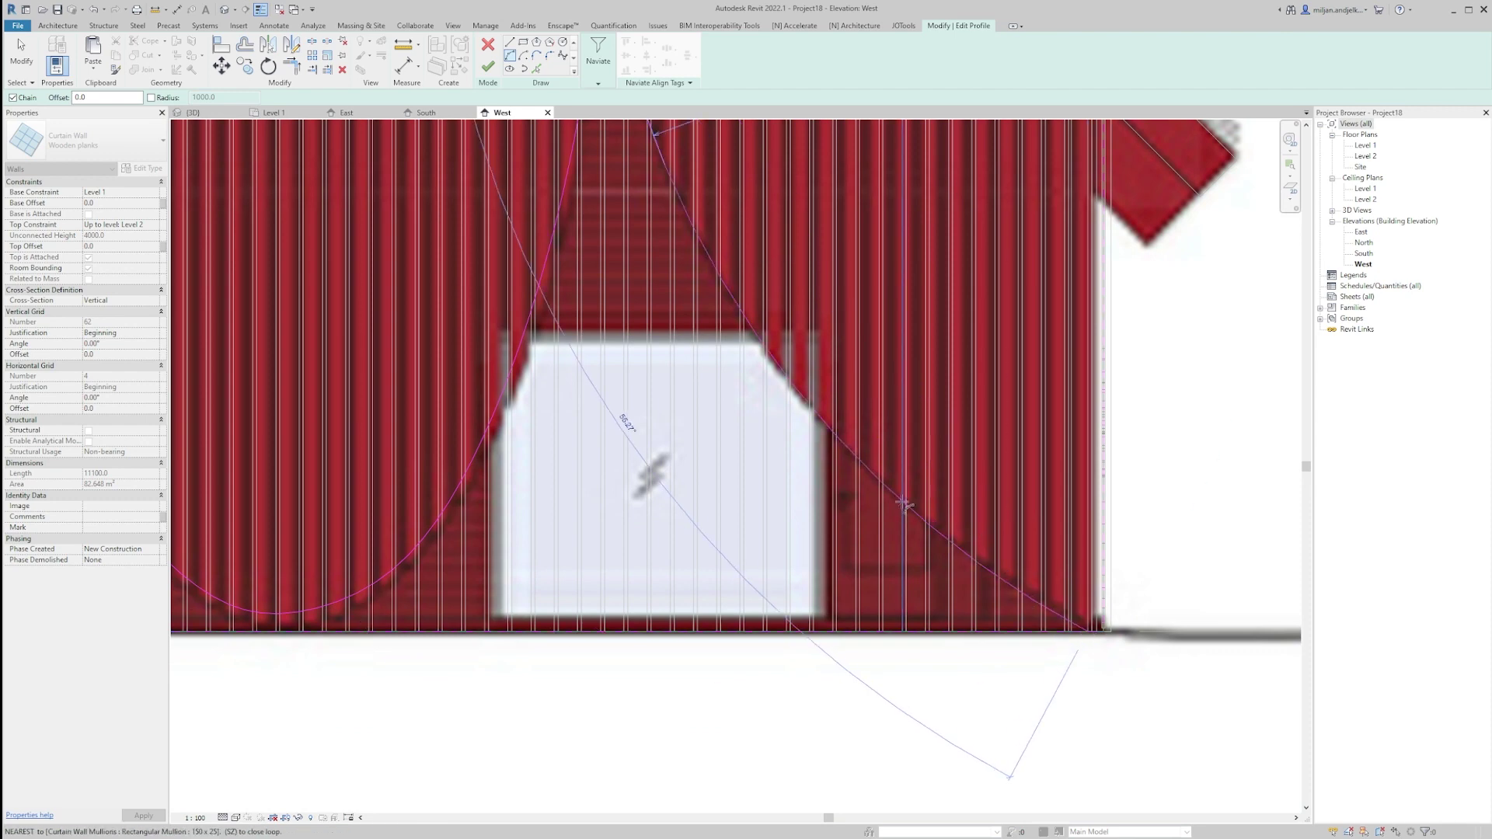
pyautogui.click(909, 505)
# Step: Delete the leftover bottom line of the west wall's sketch and try to finish the profile from the 3D view
pyautogui.press('Escape')
pyautogui.press('Escape')
pyautogui.moveTo(599, 445); pyautogui.dragTo(867, 450, button='middle')
pyautogui.click(577, 575)
pyautogui.press('Delete')
pyautogui.click(193, 112)
pyautogui.keyDown('shift'); pyautogui.moveTo(446, 599); pyautogui.dragTo(700, 606, button='middle'); pyautogui.keyUp('shift')
pyautogui.click(488, 67)
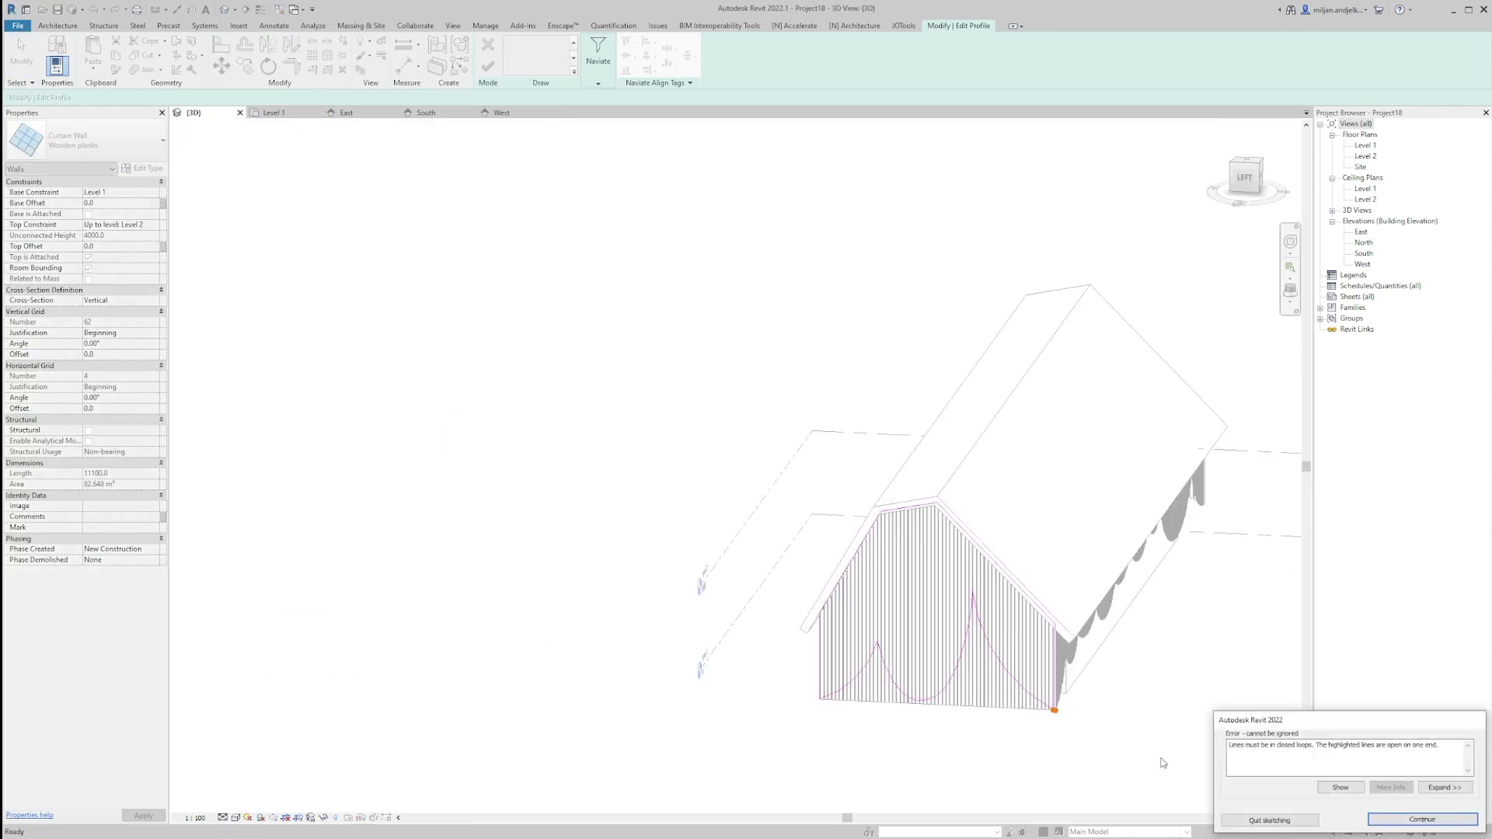
pyautogui.click(1425, 819)
# Step: Close the open sketch corner at the end of the west wall's profile and finish it, unjoining the conflicting elements
pyautogui.scroll(7, 1058, 711)
pyautogui.moveTo(970, 631); pyautogui.dragTo(998, 635)
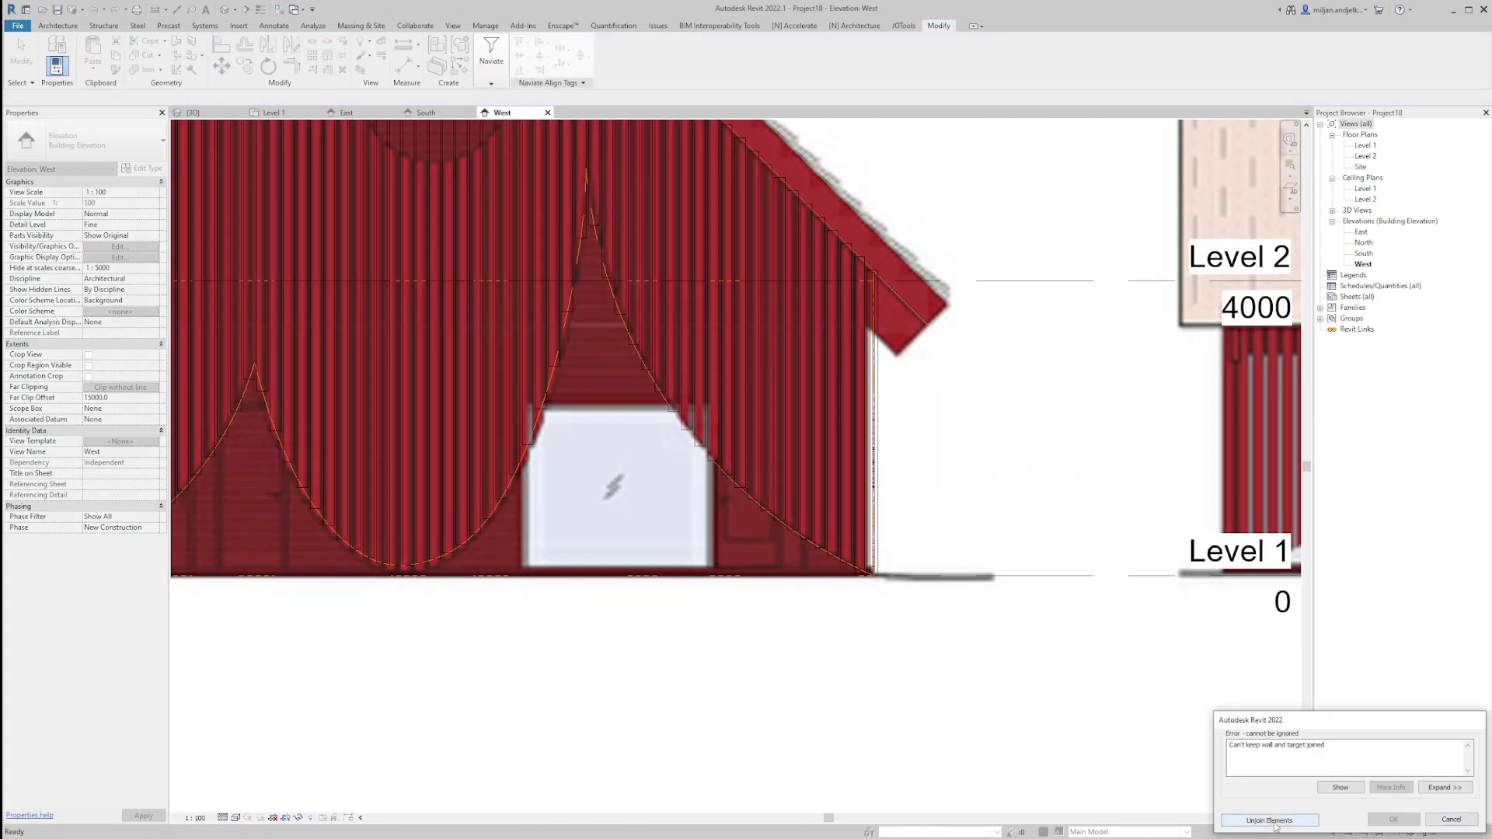
pyautogui.click(1271, 821)
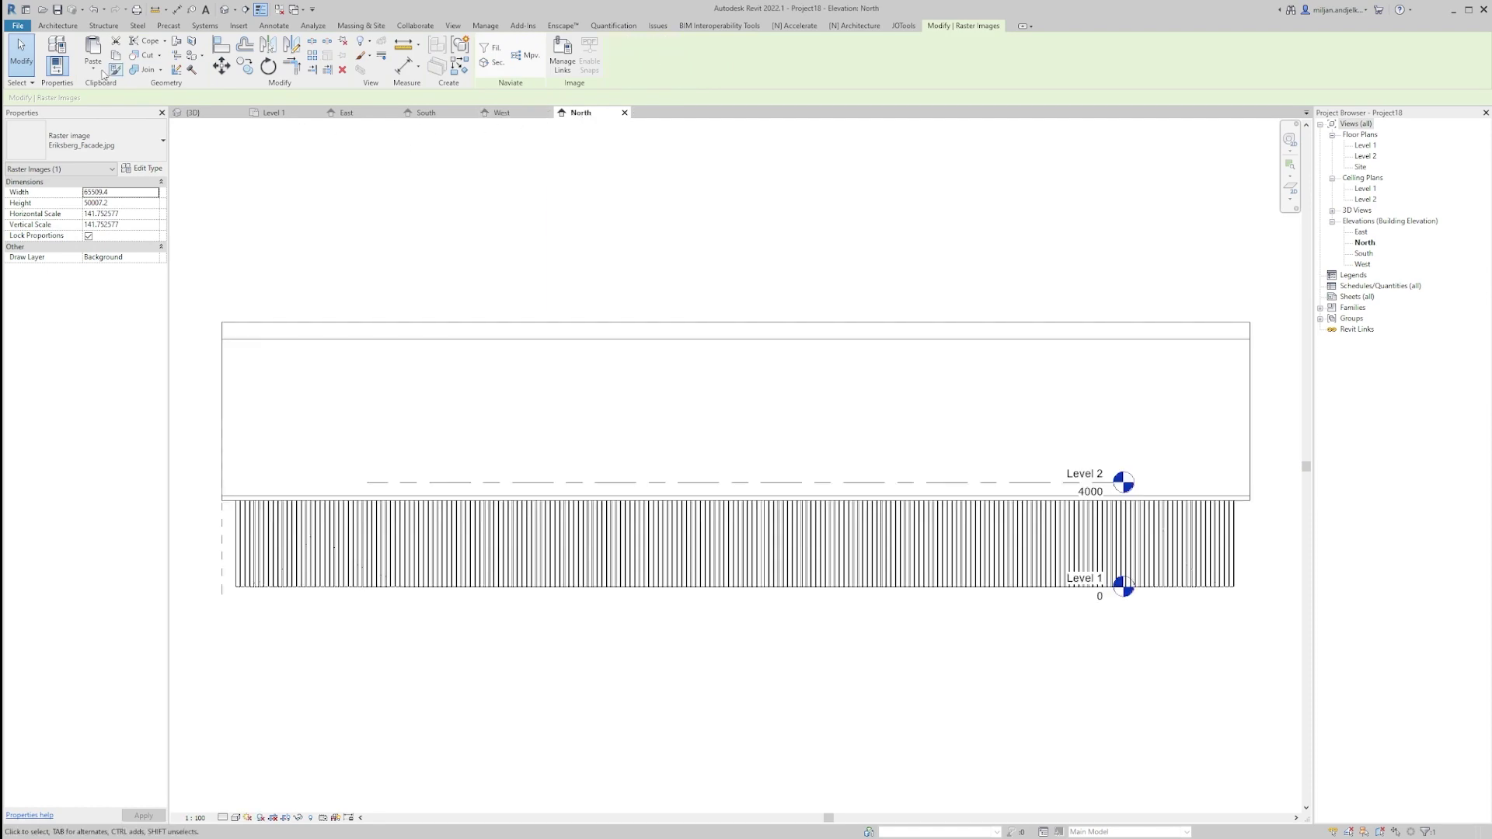
# Step: Paste the facade image into the North elevation and align its long facade's lower-left corner with the building's corner at Level 1
pyautogui.click(94, 70)
pyautogui.click(128, 139)
pyautogui.click(724, 345)
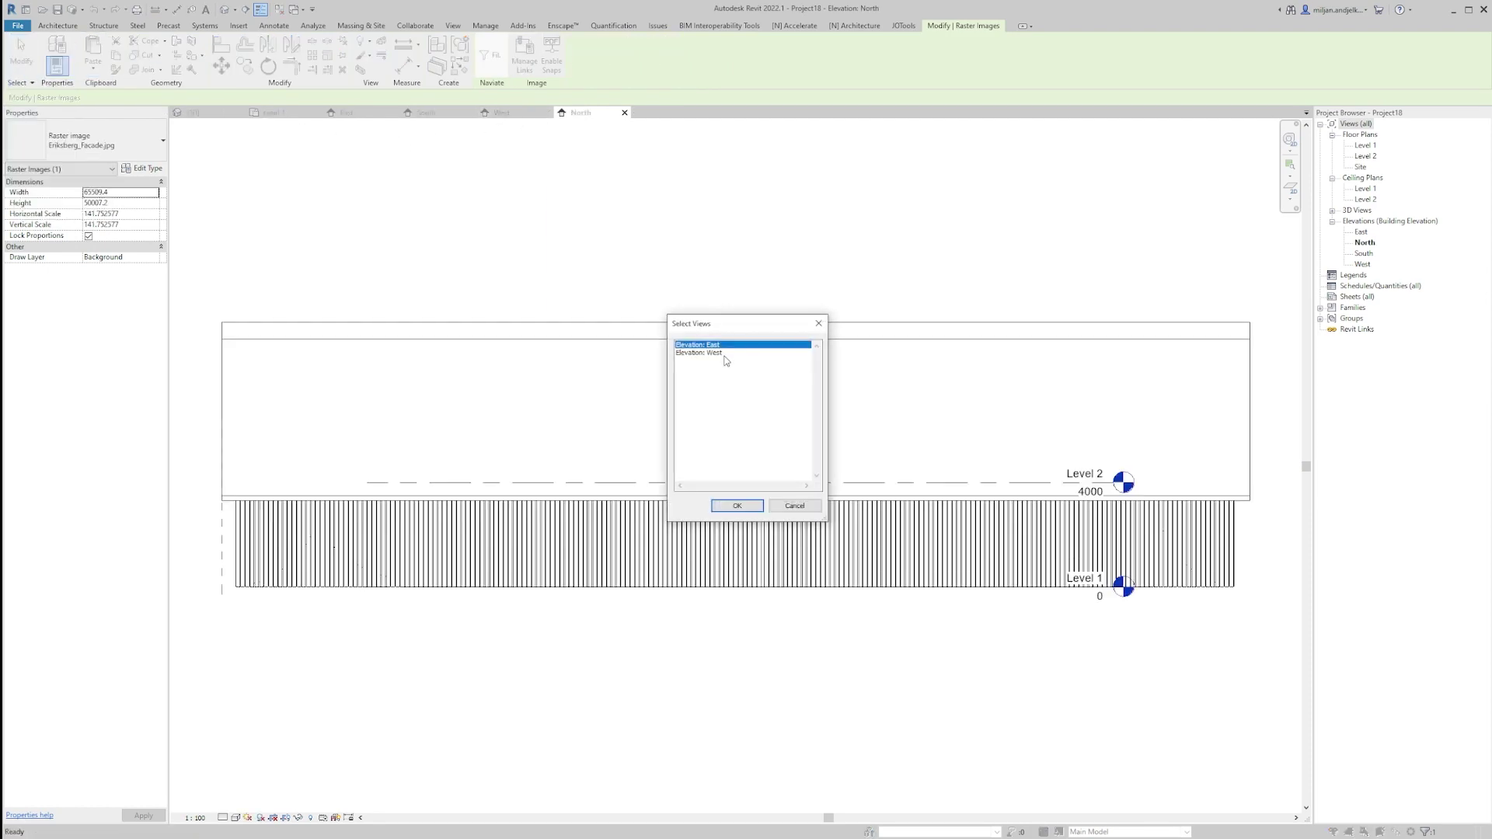
pyautogui.click(736, 506)
pyautogui.scroll(-5, 762, 503)
pyautogui.press('m')
pyautogui.press('v')
pyautogui.scroll(2, 412, 190)
pyautogui.click(389, 280)
pyautogui.scroll(5, 646, 575)
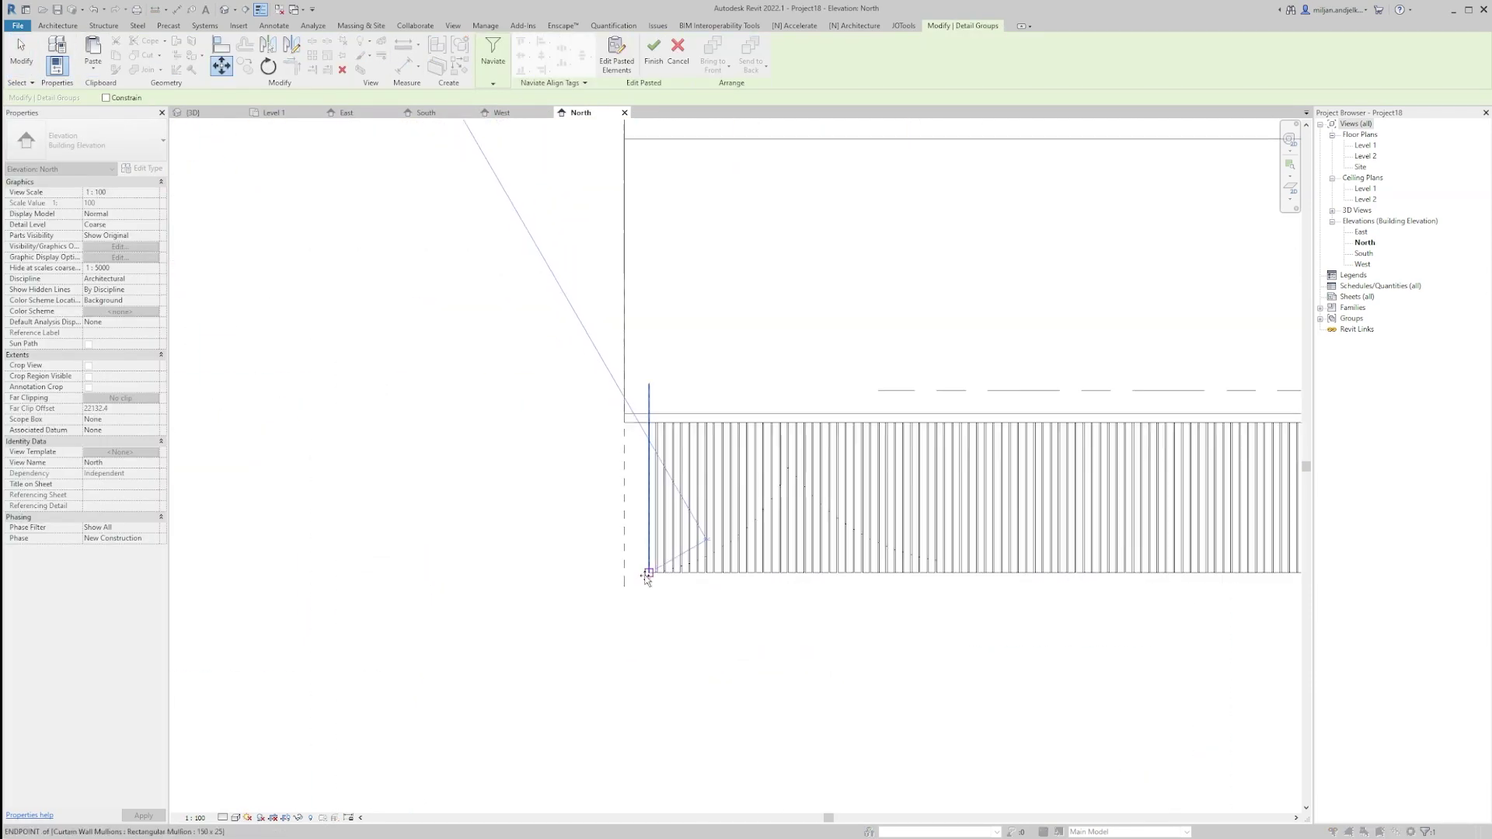
pyautogui.click(646, 575)
# Step: Switch the North elevation's visual style to Wireframe and complete the image paste
pyautogui.scroll(-4, 646, 575)
pyautogui.click(235, 818)
pyautogui.click(266, 756)
pyautogui.scroll(3, 1069, 549)
pyautogui.scroll(3, 537, 414)
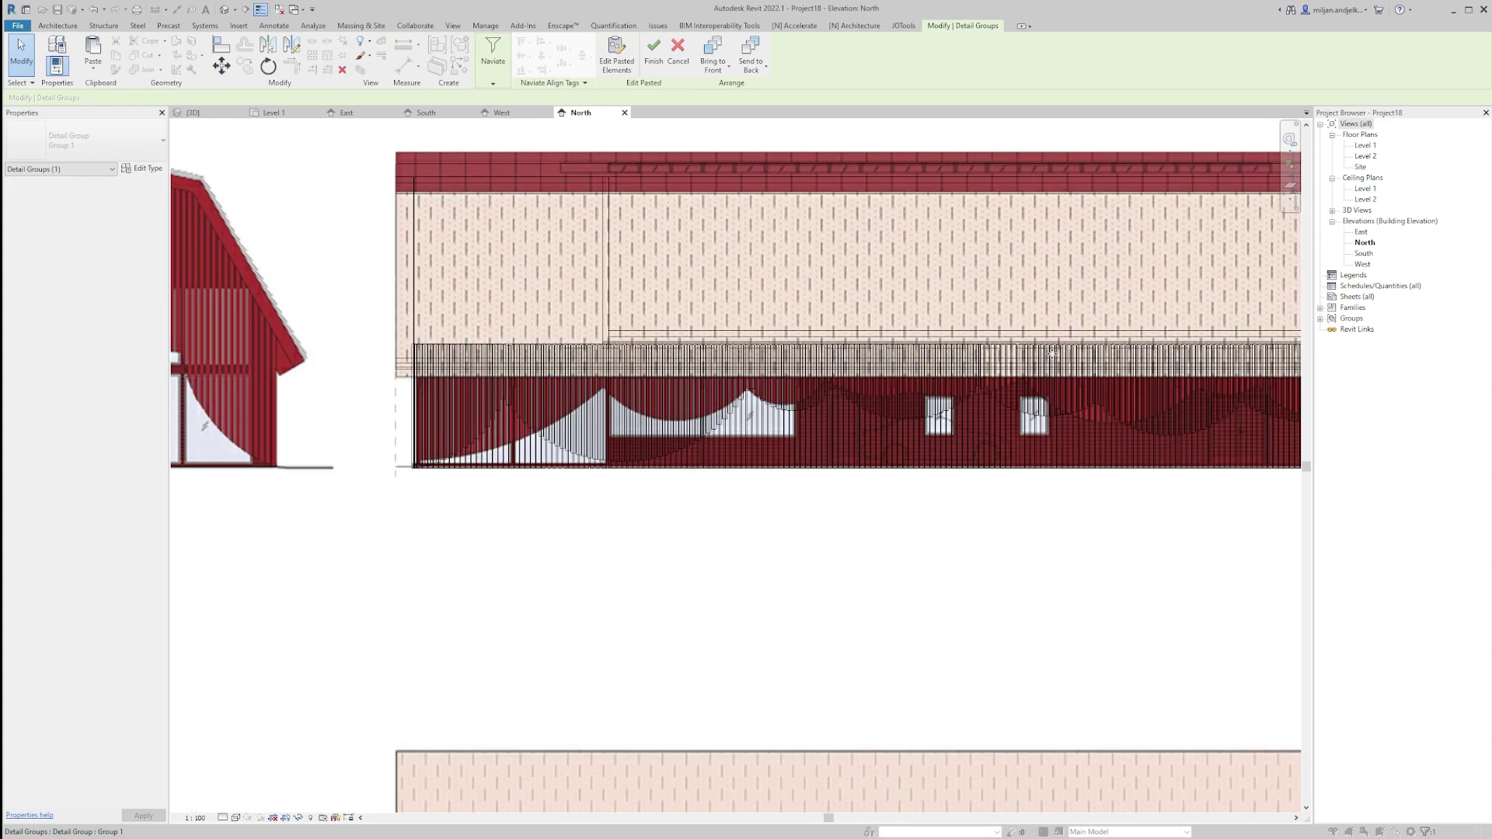
pyautogui.click(643, 544)
# Step: Select the left curtain wall of the north facade and open its profile for editing
pyautogui.scroll(-3, 643, 389)
pyautogui.click(896, 394)
pyautogui.scroll(2, 896, 394)
pyautogui.click(576, 498)
pyautogui.scroll(4, 710, 372)
pyautogui.click(750, 397)
pyautogui.scroll(2, 784, 424)
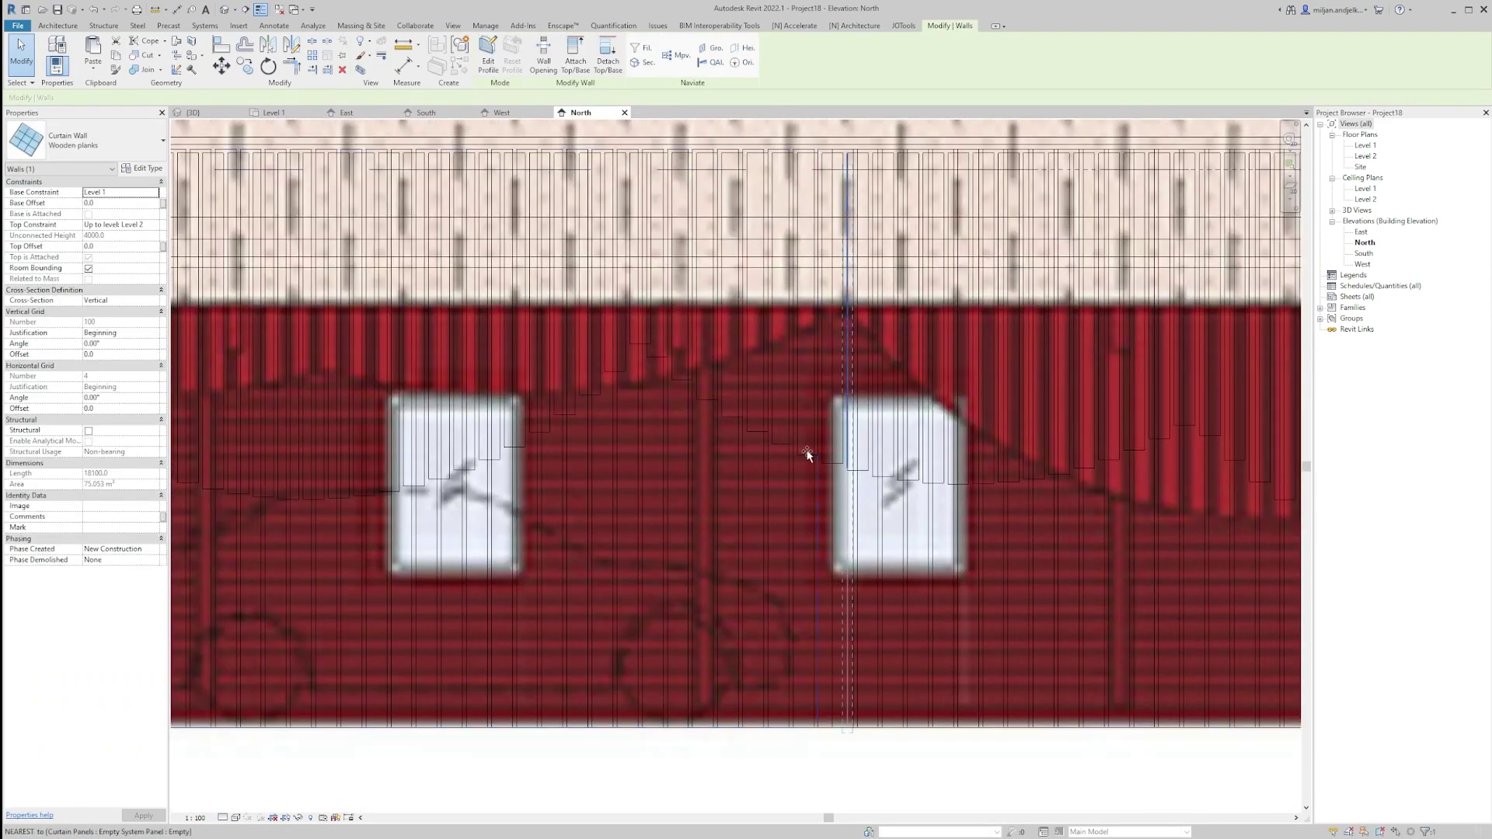
pyautogui.scroll(-7, 805, 453)
pyautogui.scroll(4, 512, 465)
pyautogui.click(708, 348)
pyautogui.click(488, 62)
# Step: Sketch arcs along the curtain edge from the north wall's left end up to the peak of the large windows
pyautogui.scroll(6, 837, 445)
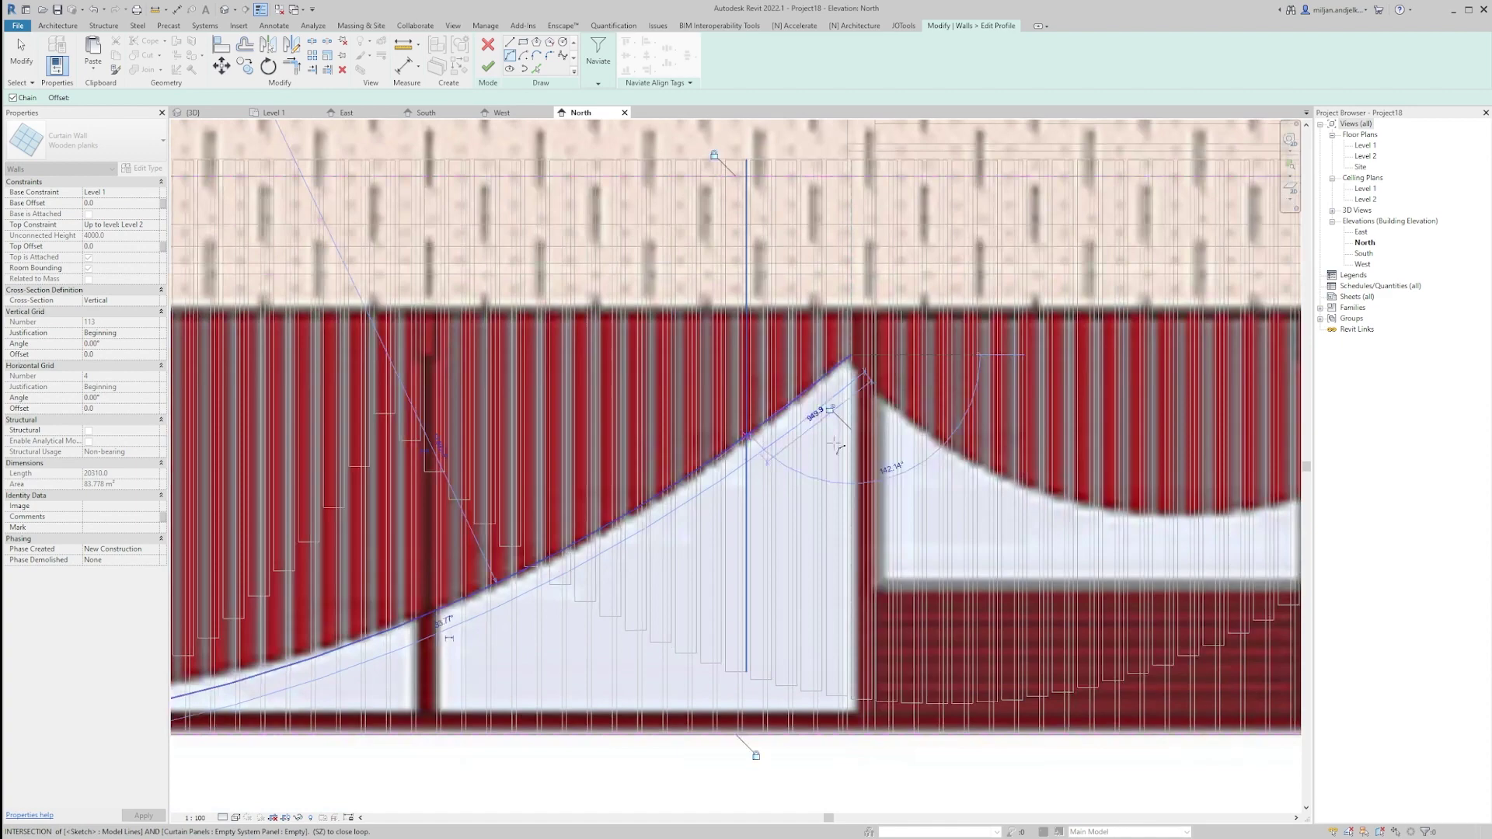
pyautogui.scroll(-3, 837, 445)
pyautogui.scroll(4, 1202, 413)
pyautogui.click(1072, 394)
pyautogui.click(979, 466)
pyautogui.scroll(-3, 991, 498)
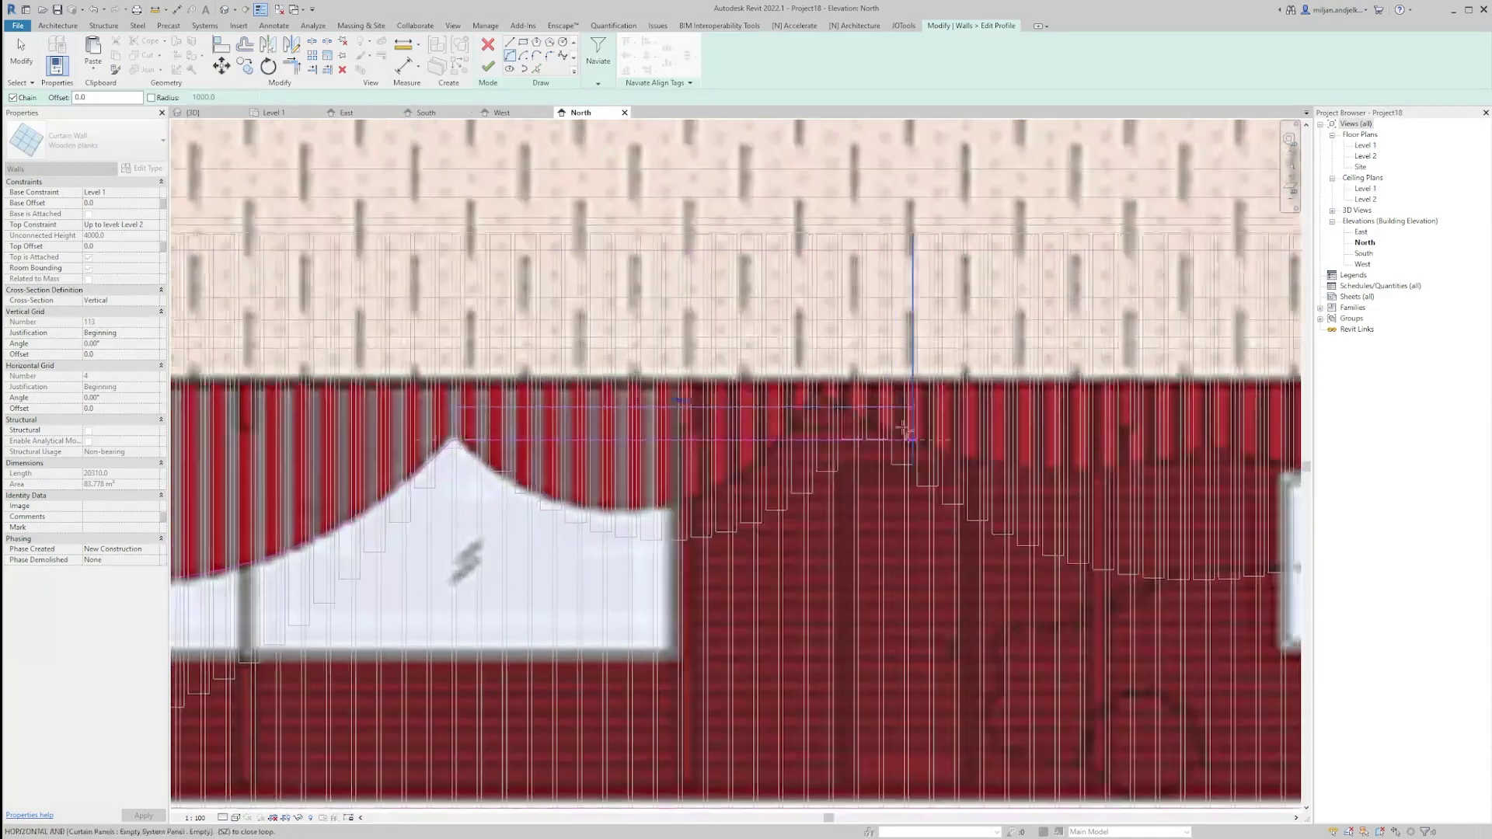
# Step: Continue the chain of arcs along the scalloped edge to the peak above the right small window
pyautogui.scroll(2, 959, 428)
pyautogui.click(756, 366)
pyautogui.click(719, 410)
pyautogui.click(512, 480)
pyautogui.click(1130, 403)
pyautogui.moveTo(890, 478); pyautogui.dragTo(809, 464, button='middle')
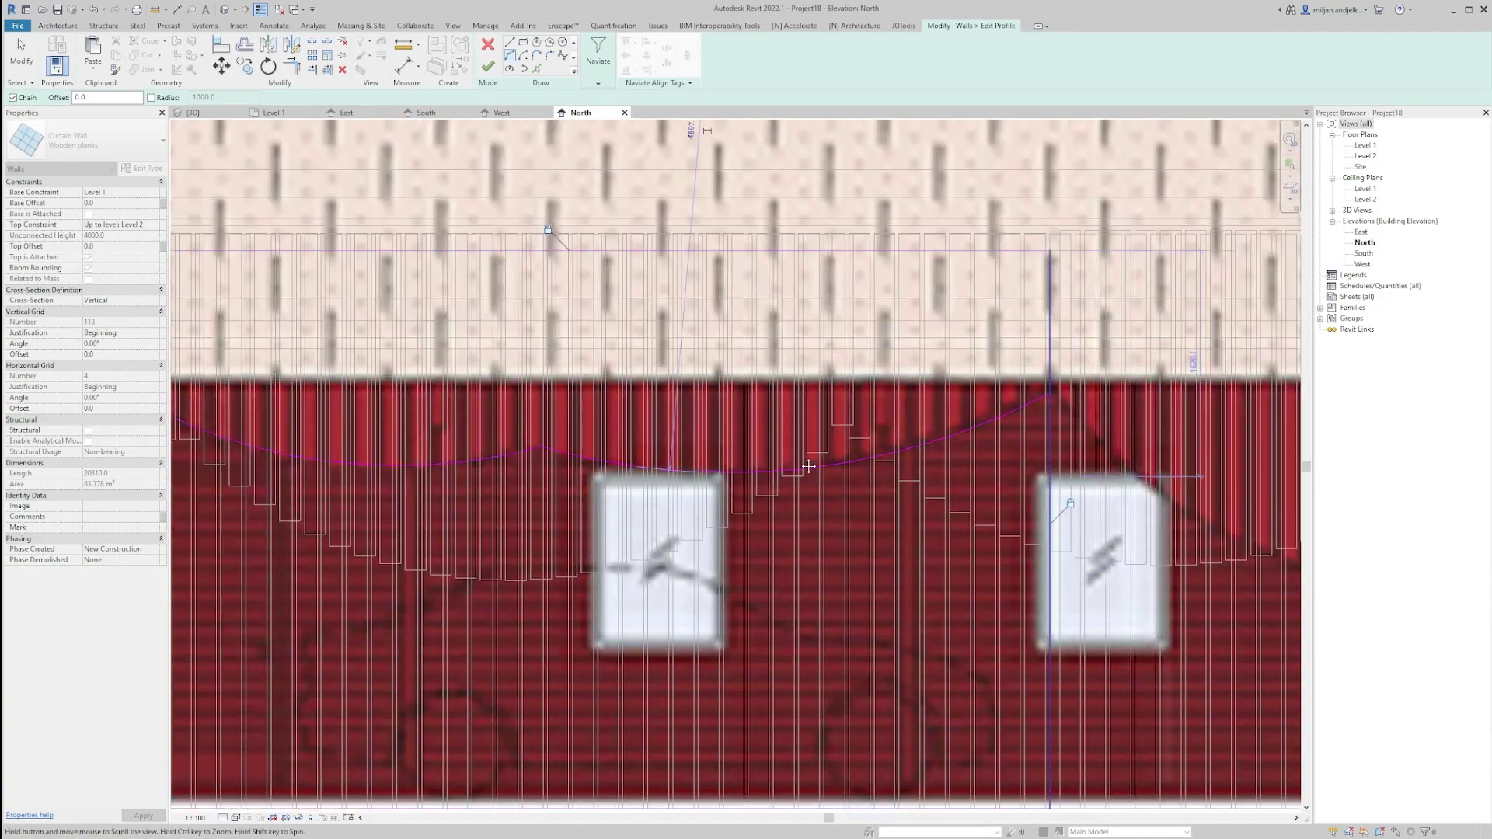
pyautogui.click(809, 464)
# Step: Trim the left north wall's arc chain against its boundary, delete the leftover bottom line and finish the profile
pyautogui.moveTo(1196, 450); pyautogui.dragTo(187, 401, button='middle')
pyautogui.click(866, 383)
pyautogui.scroll(-1, 843, 490)
pyautogui.moveTo(501, 387); pyautogui.dragTo(917, 398, button='middle')
pyautogui.press('Escape')
pyautogui.scroll(-4, 983, 486)
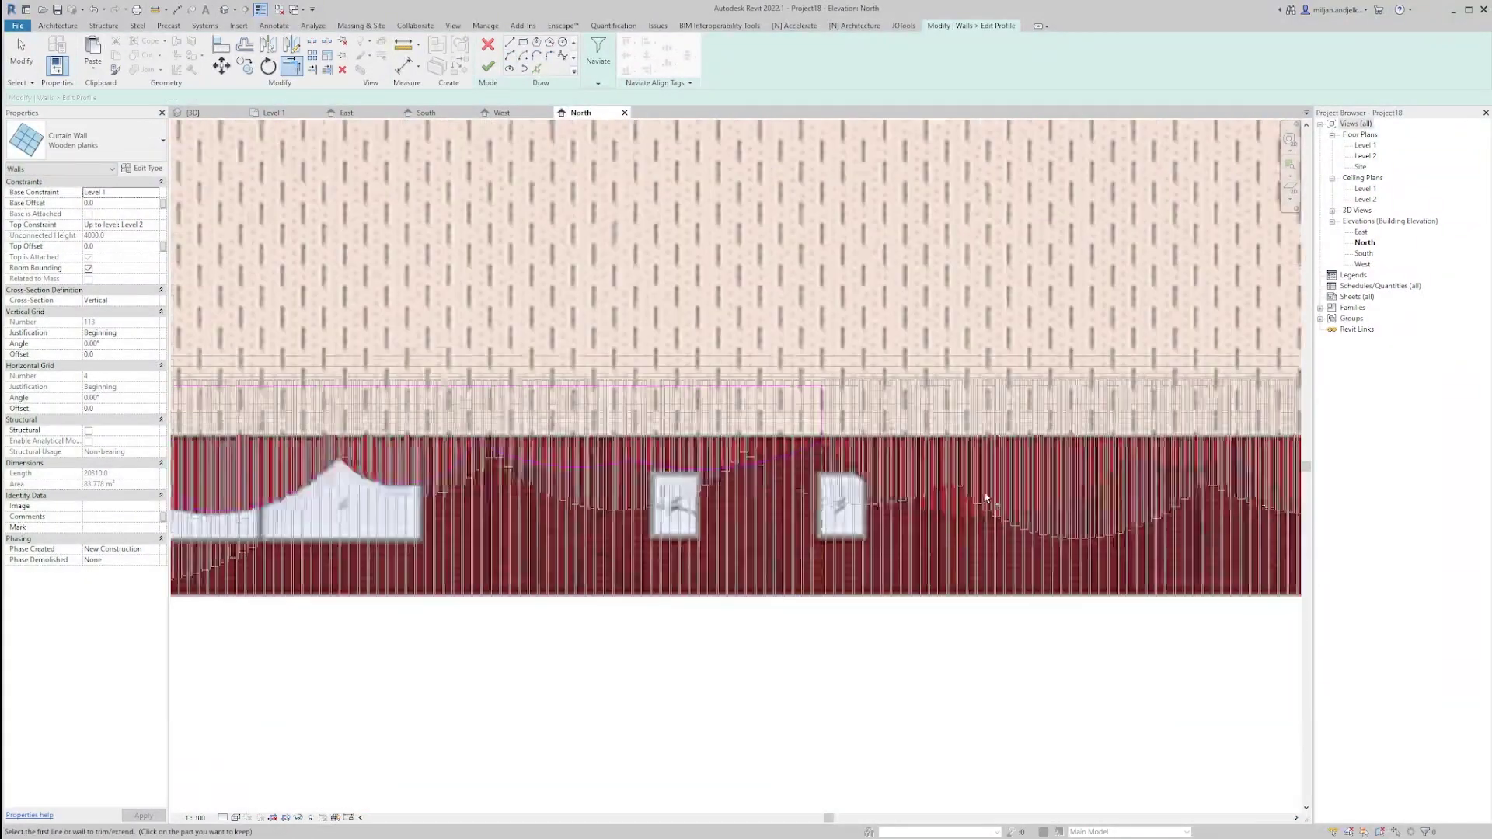
pyautogui.moveTo(311, 529); pyautogui.dragTo(933, 499, button='middle')
pyautogui.click(663, 554)
pyautogui.press('Delete')
pyautogui.scroll(-2, 699, 575)
pyautogui.moveTo(1212, 617); pyautogui.dragTo(743, 580, button='middle')
pyautogui.click(488, 67)
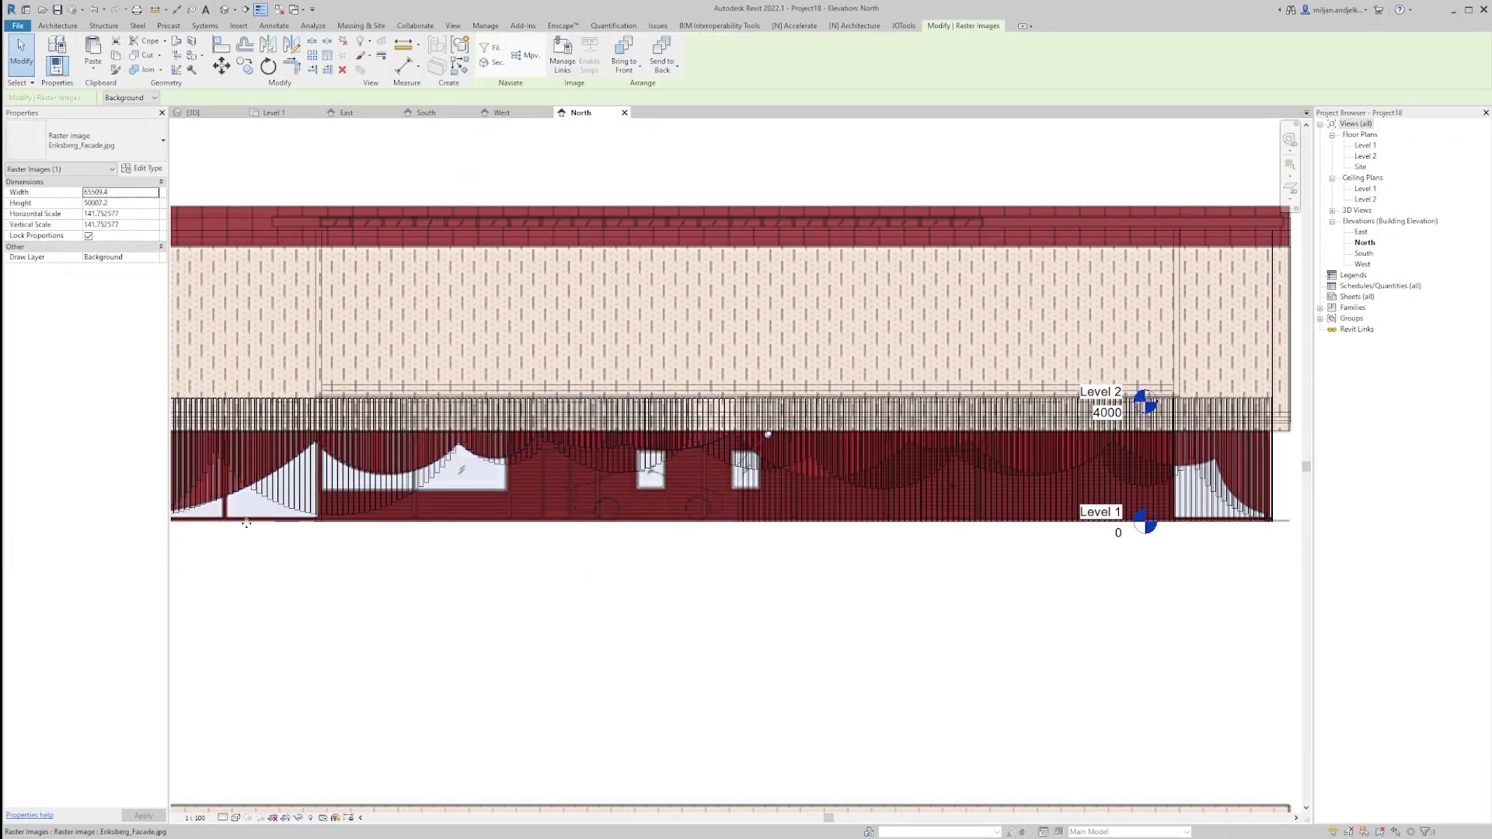
# Step: Set the North elevation's far clipping to Clip without line and open the right north curtain wall's profile for editing
pyautogui.click(800, 628)
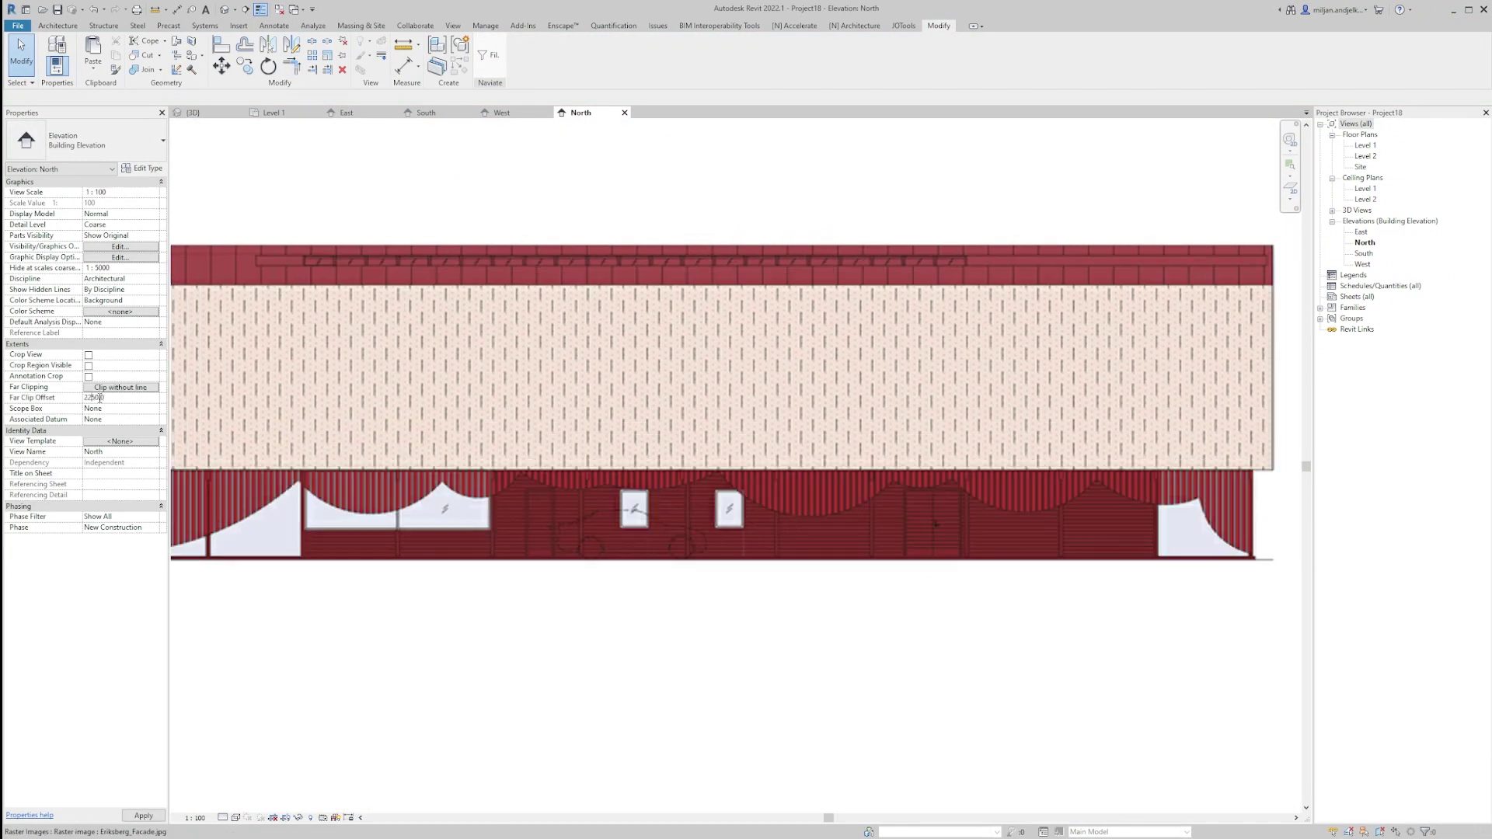
pyautogui.click(722, 491)
pyautogui.moveTo(722, 491); pyautogui.dragTo(463, 502, button='middle')
pyautogui.scroll(3, 463, 502)
pyautogui.click(488, 61)
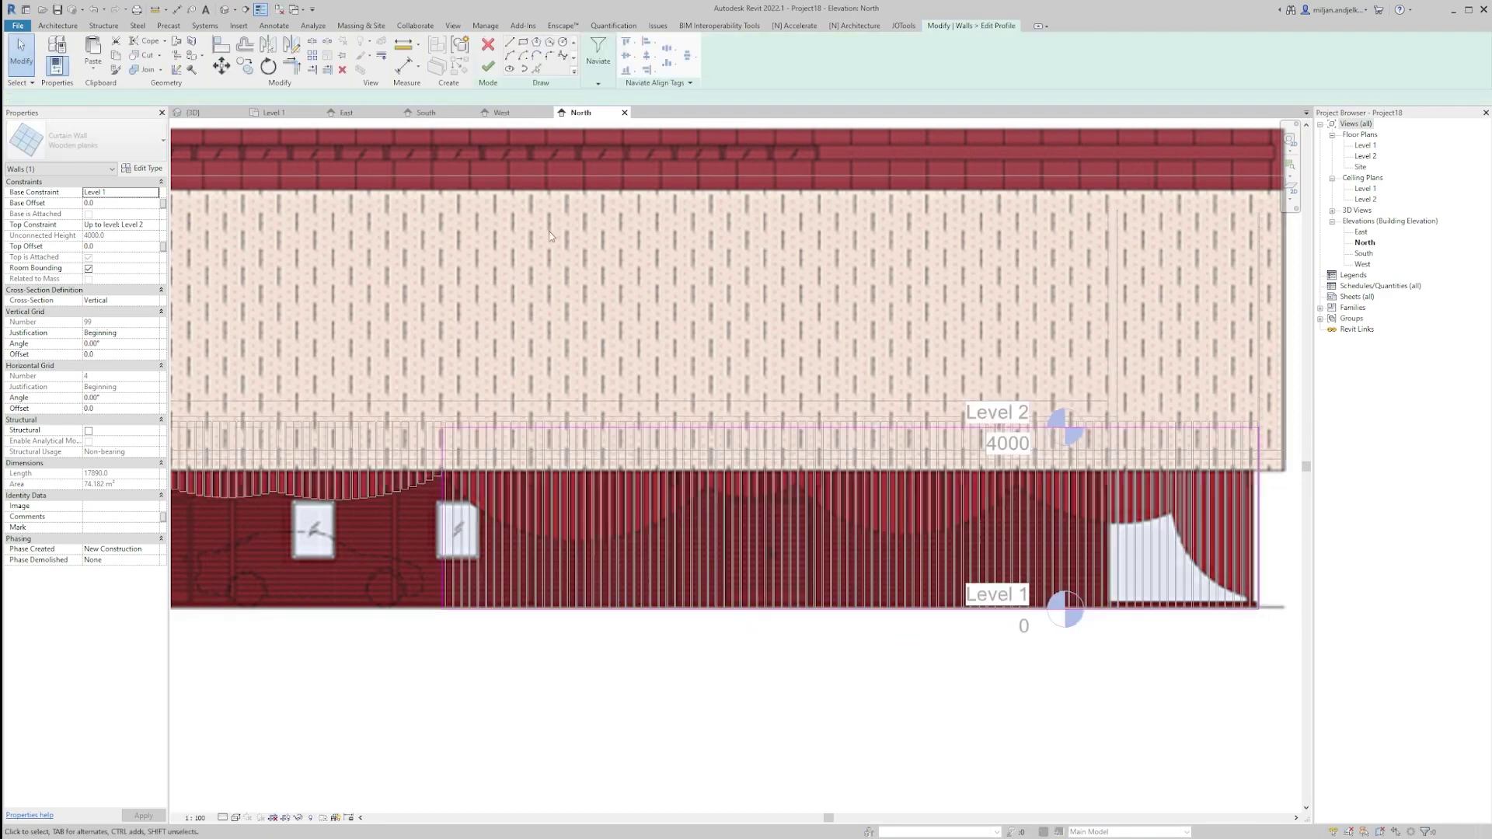
# Step: Sketch arcs from the right north wall's left edge to the first peak and across to the peak beyond the door
pyautogui.click(442, 474)
pyautogui.scroll(3, 697, 498)
pyautogui.click(714, 472)
pyautogui.scroll(3, 922, 468)
pyautogui.click(930, 462)
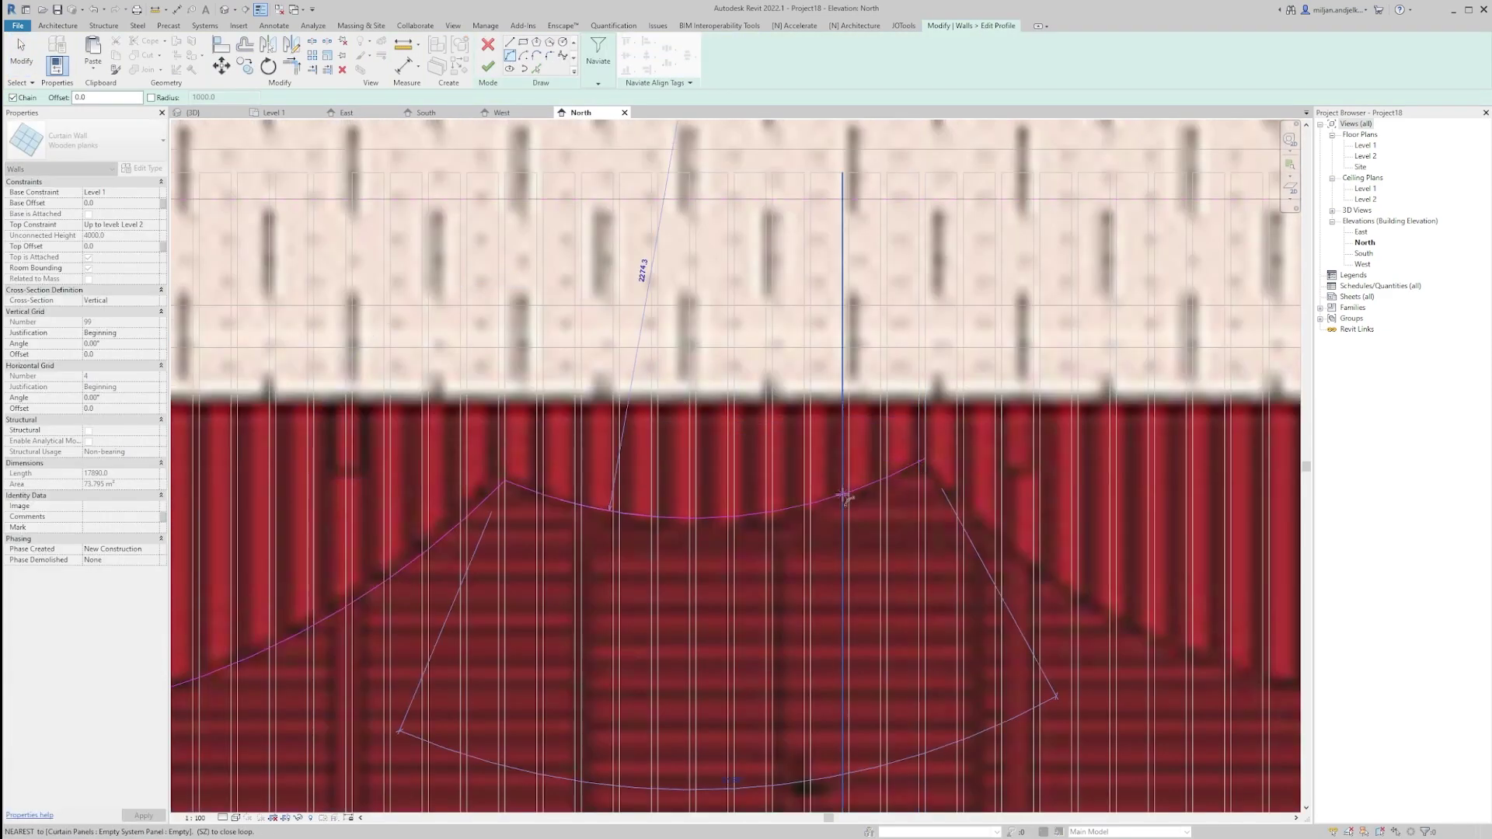
pyautogui.click(842, 499)
# Step: Continue the arcs from the peak beyond the door along the scalloped edge to the end window's peak
pyautogui.scroll(-3, 842, 500)
pyautogui.scroll(2, 676, 412)
pyautogui.click(676, 411)
pyautogui.click(420, 577)
pyautogui.scroll(3, 874, 553)
pyautogui.click(874, 554)
pyautogui.click(719, 603)
# Step: Sketch the last arc from the end window's peak down to the wall's lower-right corner and finish the profile
pyautogui.scroll(-4, 718, 598)
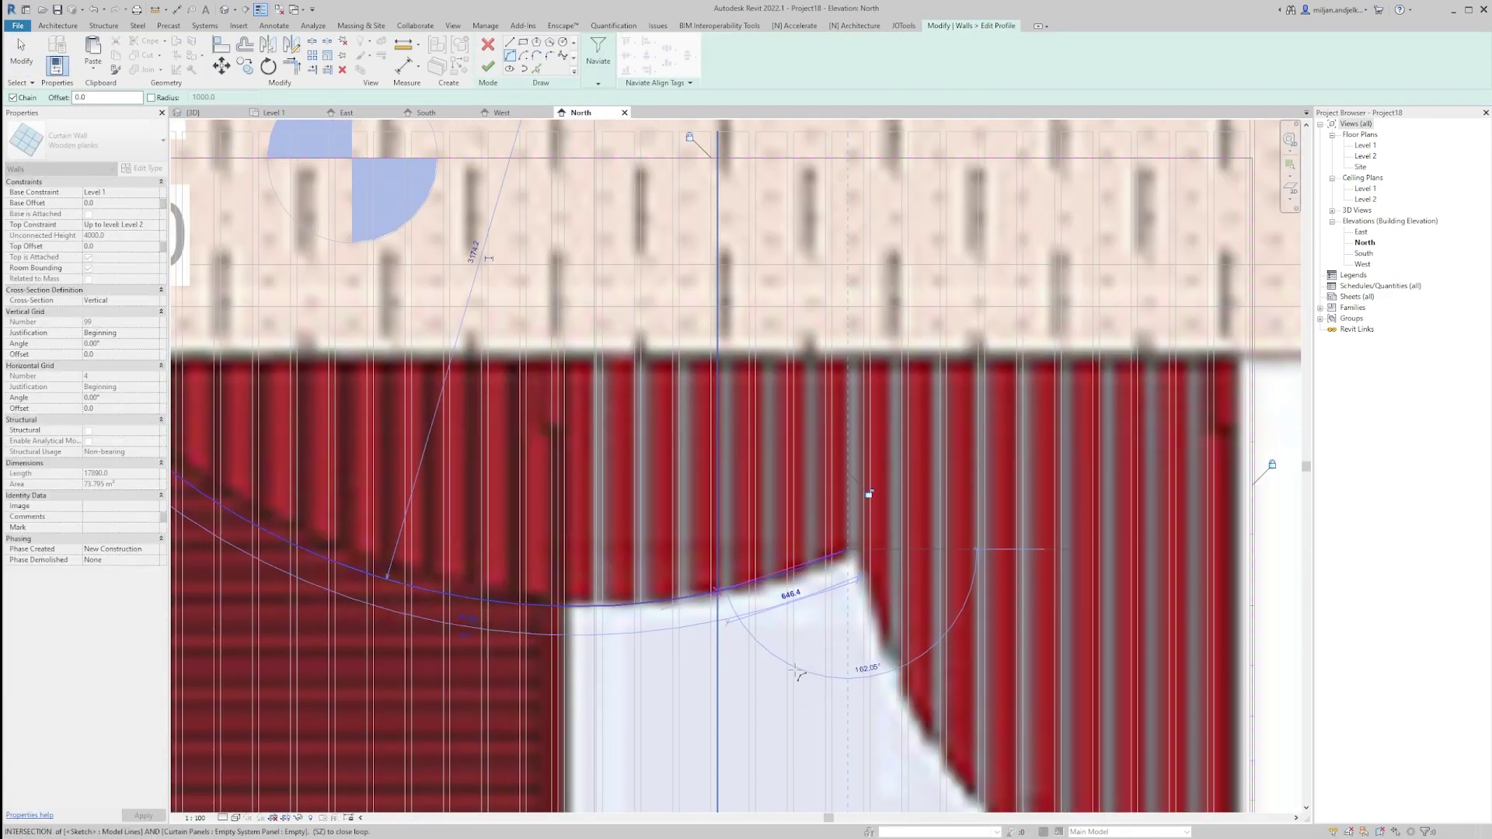
pyautogui.scroll(3, 865, 653)
pyautogui.click(866, 648)
pyautogui.click(667, 493)
pyautogui.press('Escape')
pyautogui.press('Escape')
pyautogui.scroll(-4, 793, 595)
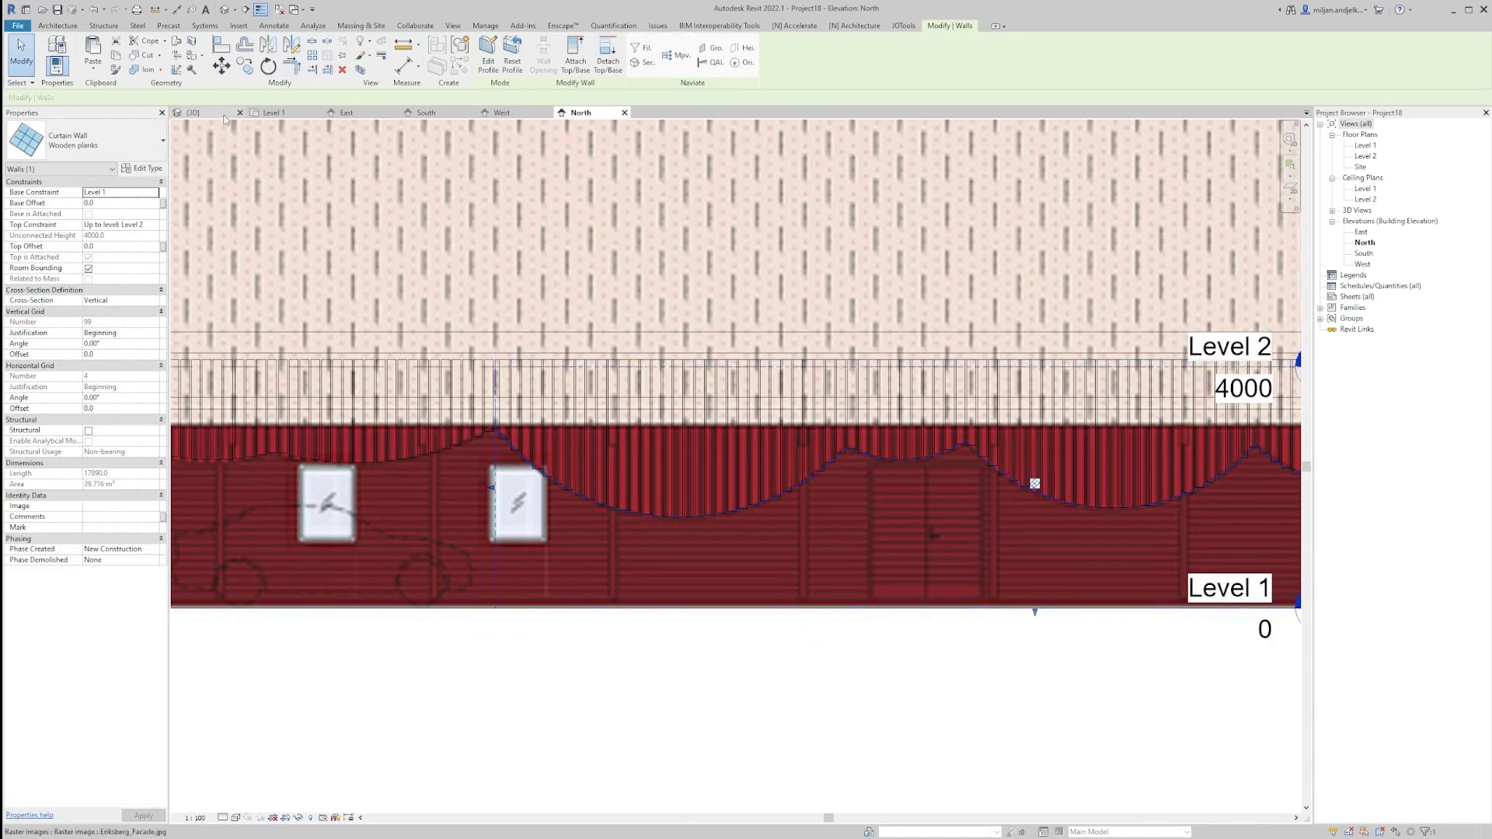
# Step: Return to the 3D view to inspect the shaped curtain walls around the building
pyautogui.scroll(-3, 742, 509)
pyautogui.click(657, 668)
pyautogui.scroll(-3, 656, 669)
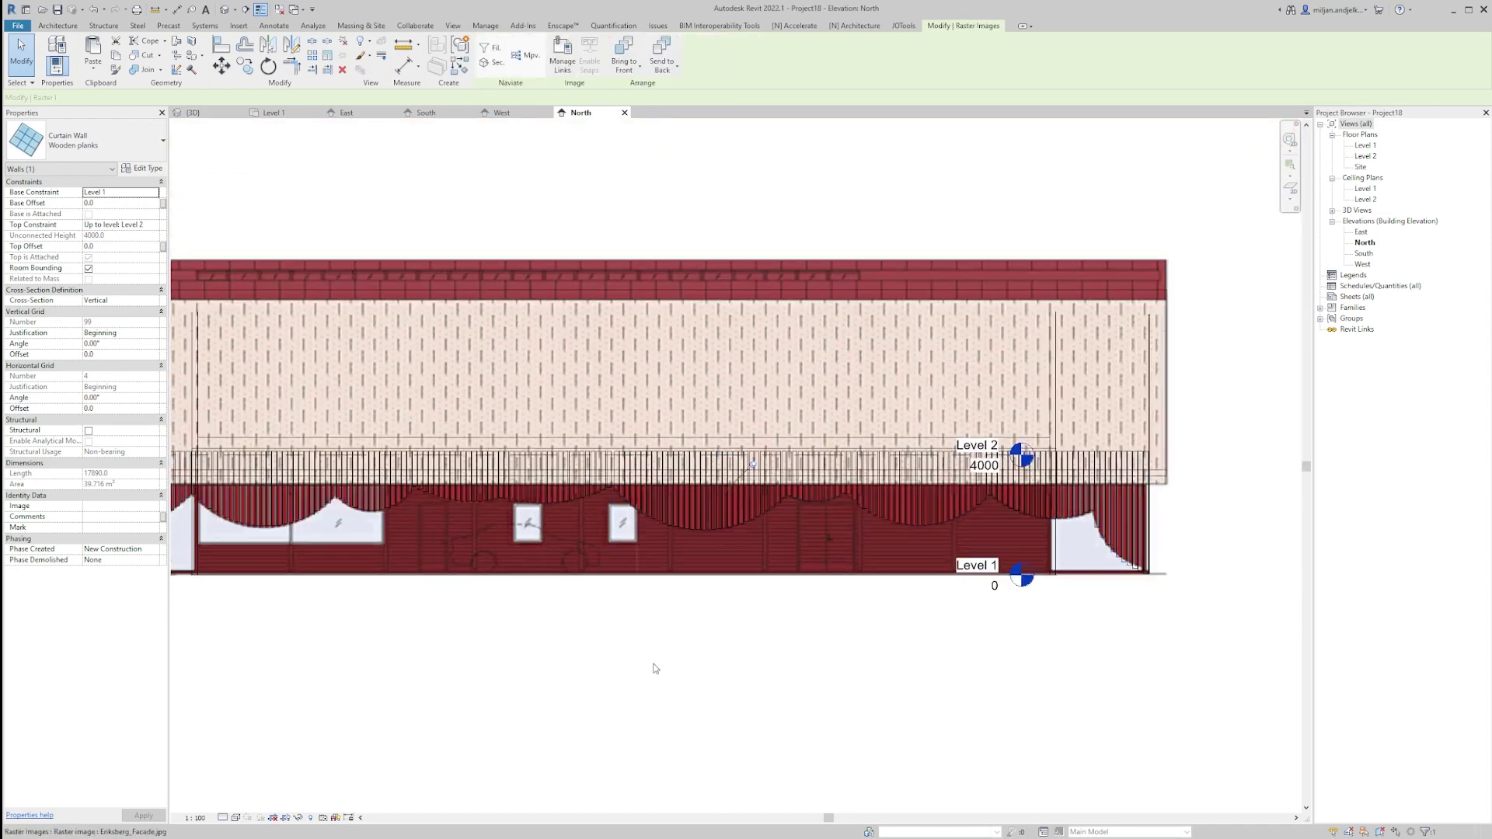
pyautogui.moveTo(716, 672); pyautogui.dragTo(929, 660, button='middle')
pyautogui.click(194, 113)
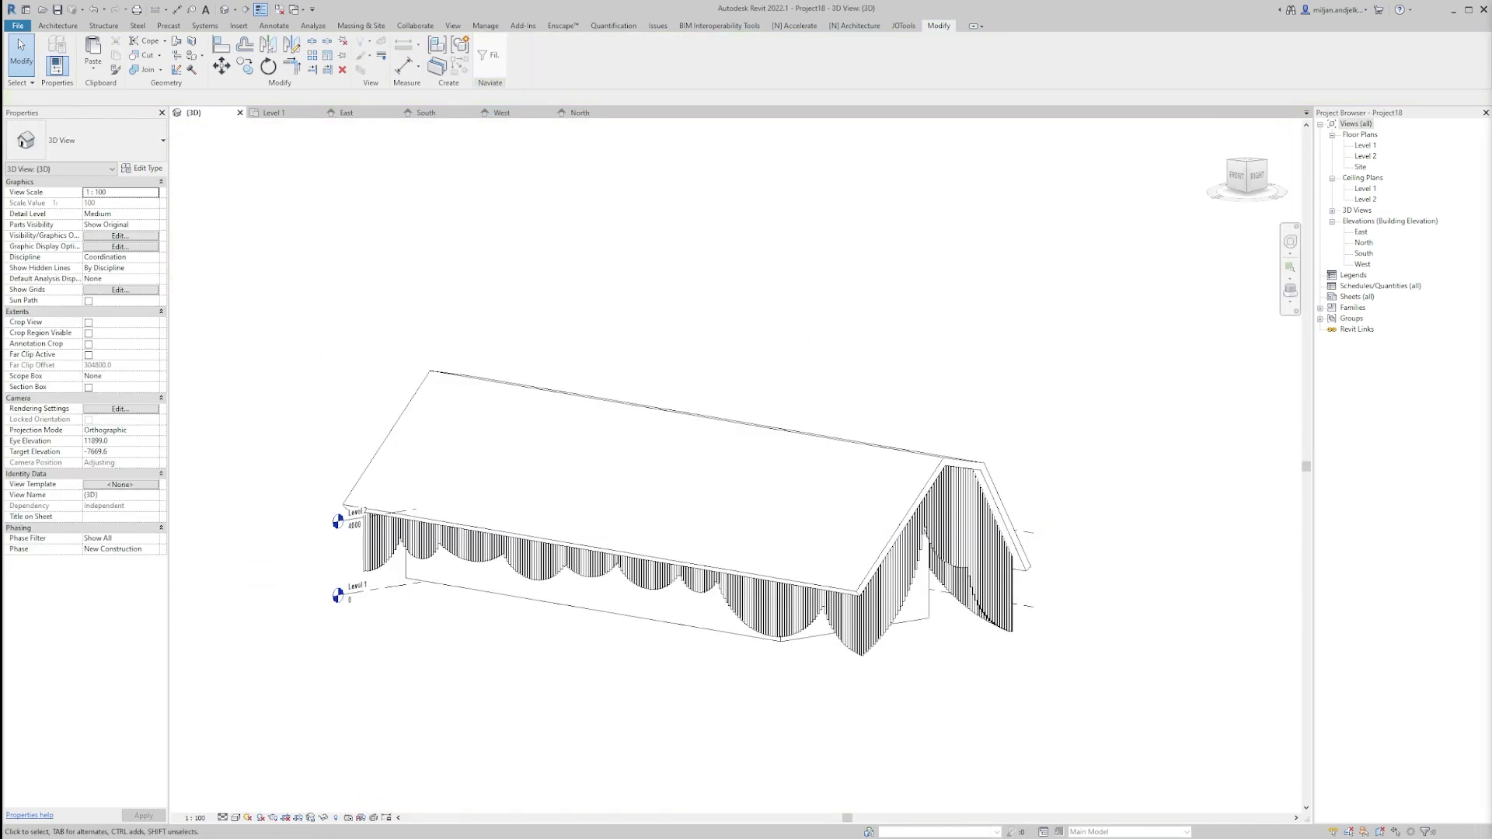